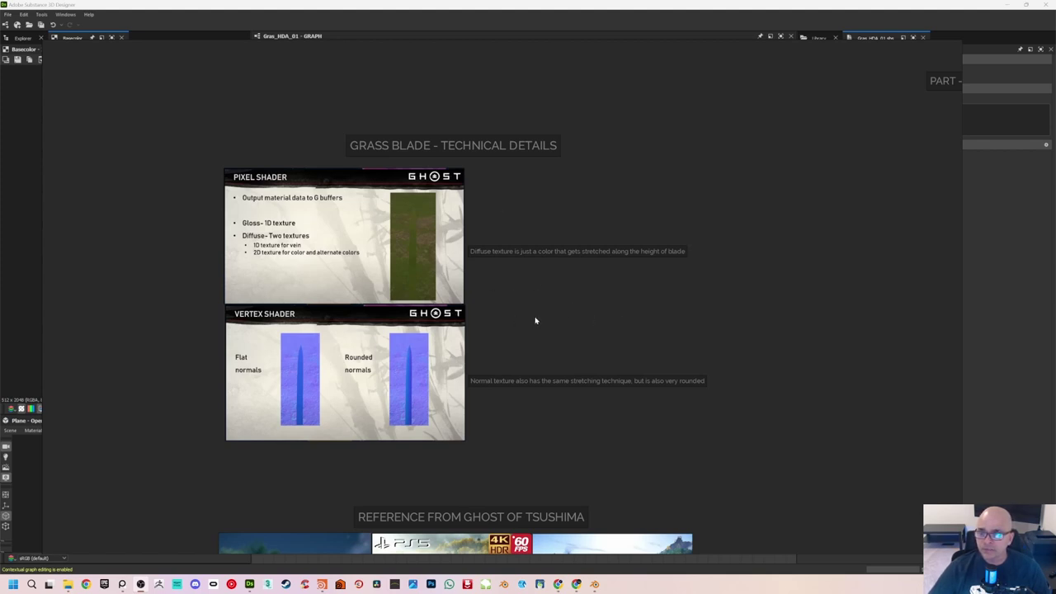
Review the grass blade technical details board, covering the pixel shader and vertex shader slides
middle_click_drag(526, 333, 523, 292)
scroll(523, 295, "up", 1)
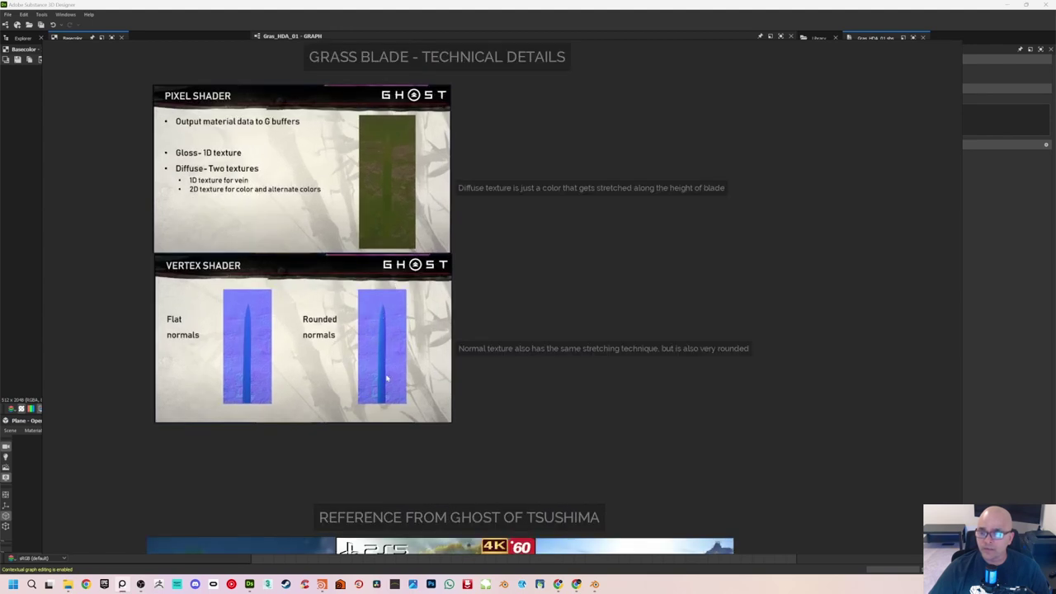
middle_click_drag(560, 275, 580, 292)
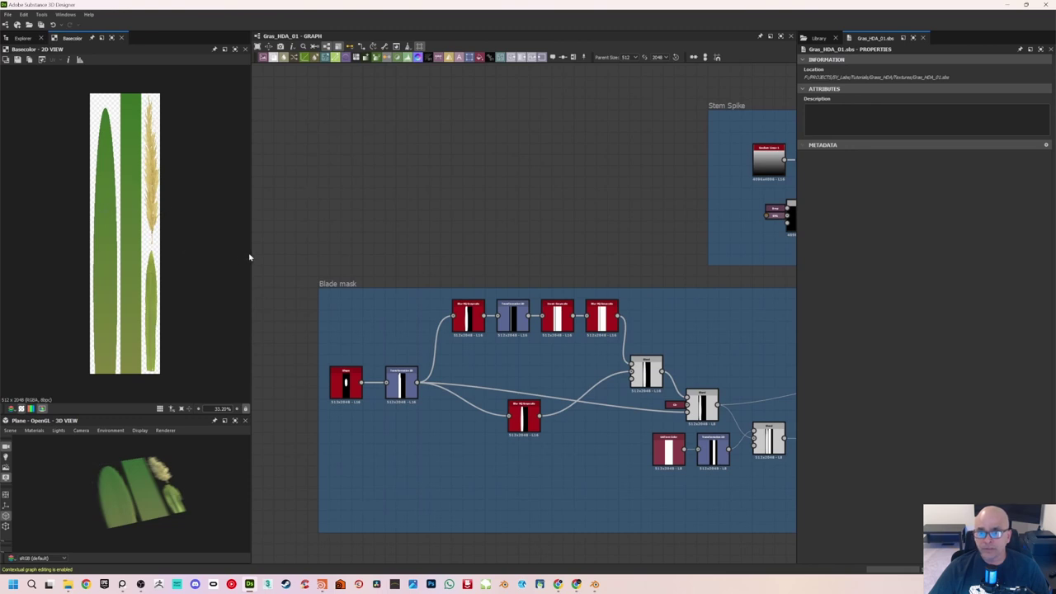
Widen the 2D and 3D view area beside the graph to enlarge the Basecolor texture preview
left_click_drag(251, 254, 363, 254)
scroll(191, 249, "up", 1)
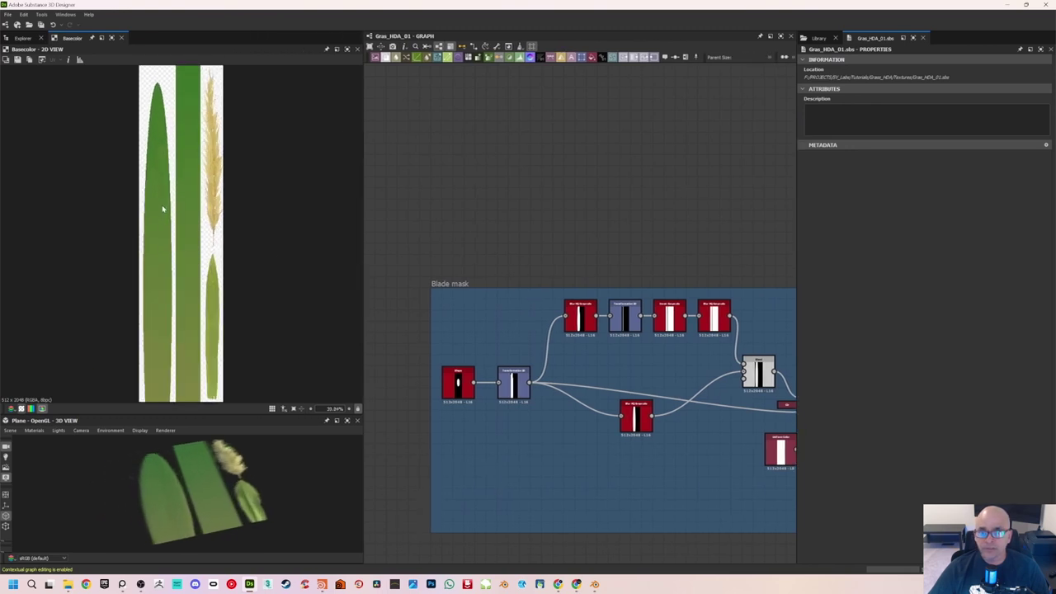
scroll(151, 206, "down", 1)
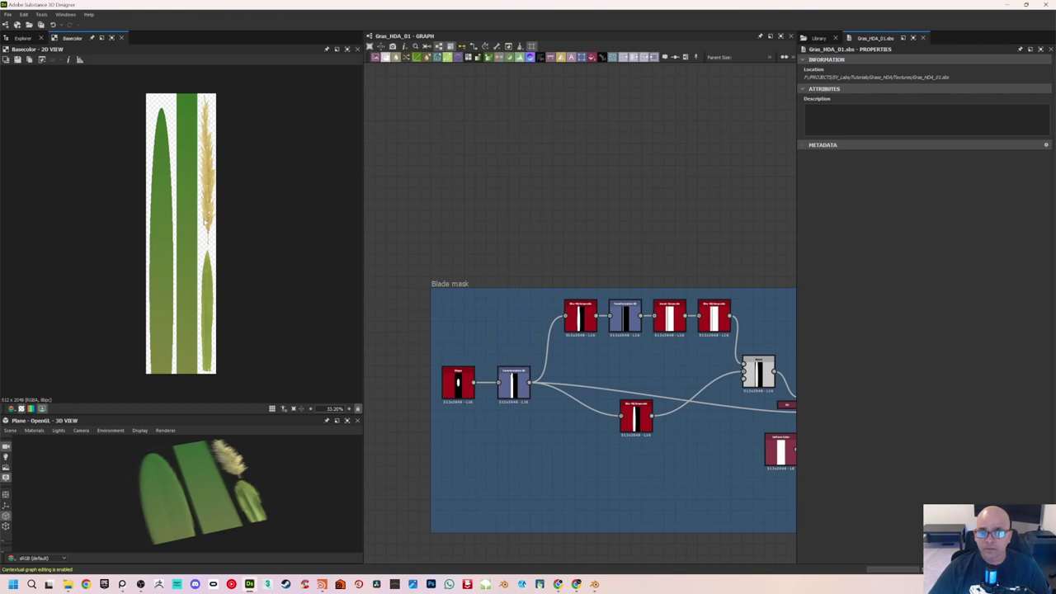
Examine the blades, seed spike and small leaf in the Basecolor texture and on the 3D plane
scroll(205, 175, "up", 3)
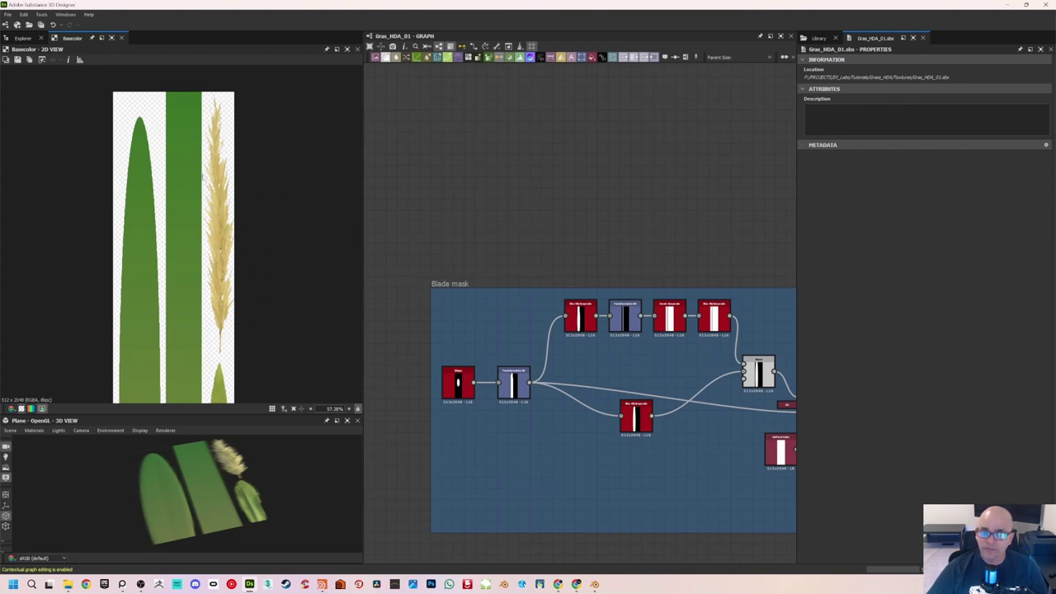
scroll(242, 281, "down", 1)
middle_click_drag(263, 300, 260, 203)
middle_click_drag(238, 329, 243, 231)
scroll(240, 241, "up", 1)
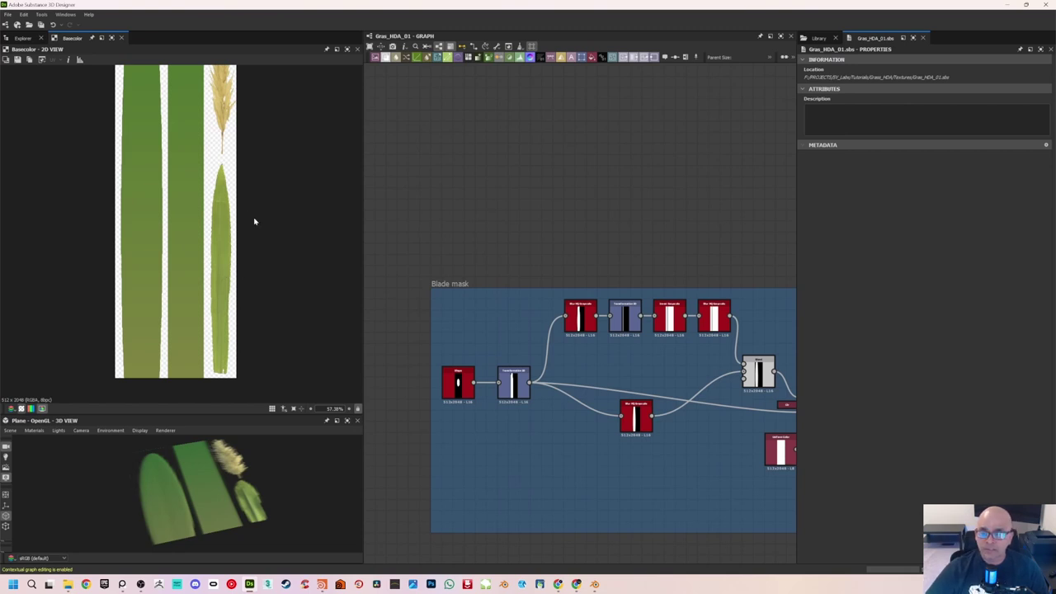
scroll(252, 284, "down", 1)
mouse_move(220, 485)
left_mouse_down()
mouse_move(215, 500)
mouse_move(207, 468)
mouse_move(224, 479)
mouse_move(235, 472)
left_mouse_up()
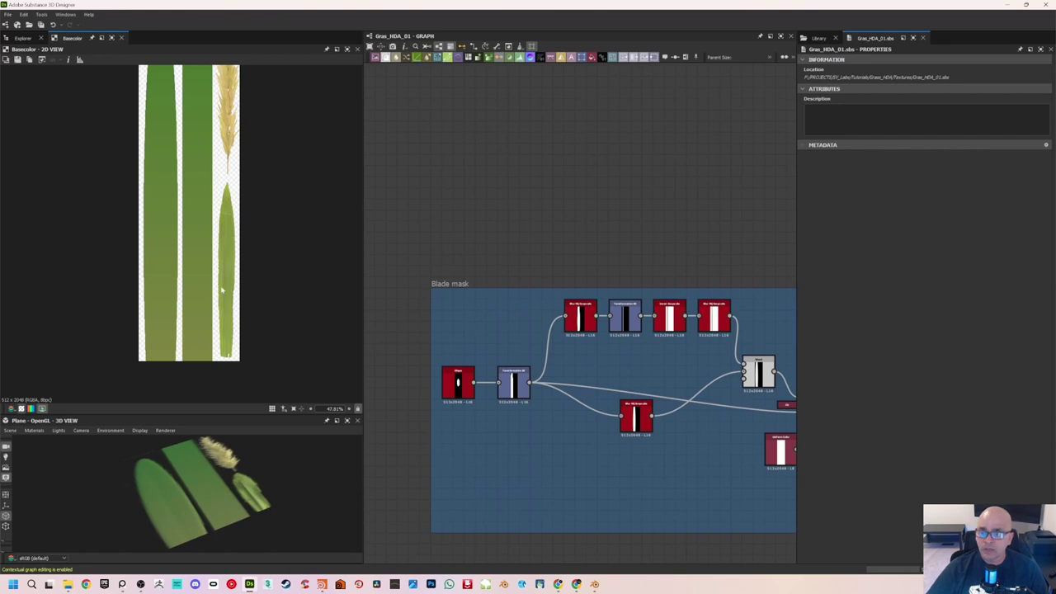
scroll(225, 272, "down", 2)
scroll(485, 238, "up", 2)
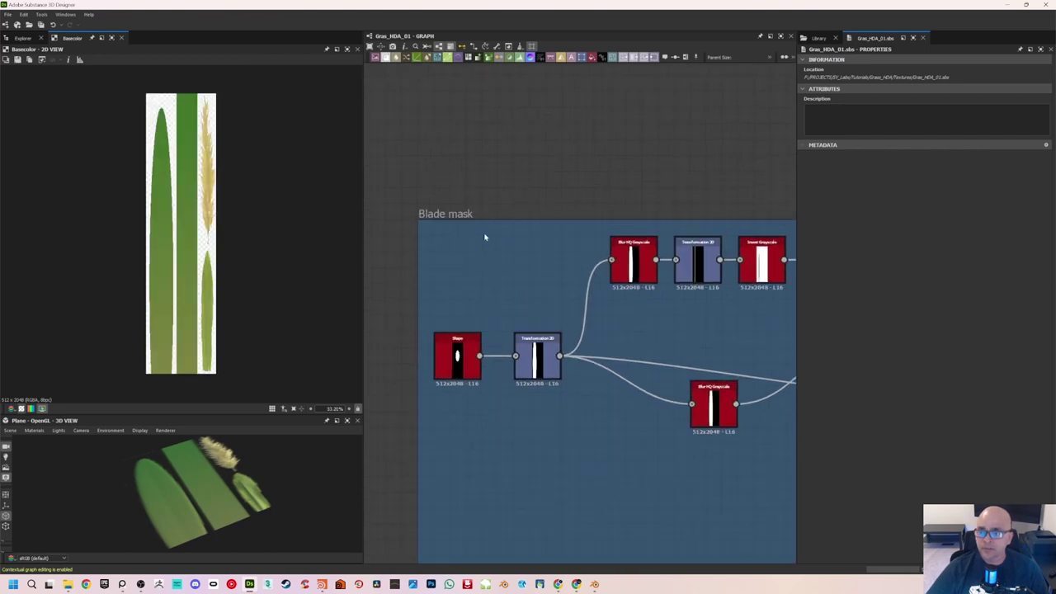
Preview the Shape node and the Transformation 2D node that starts the Blade mask network
double_click(457, 353)
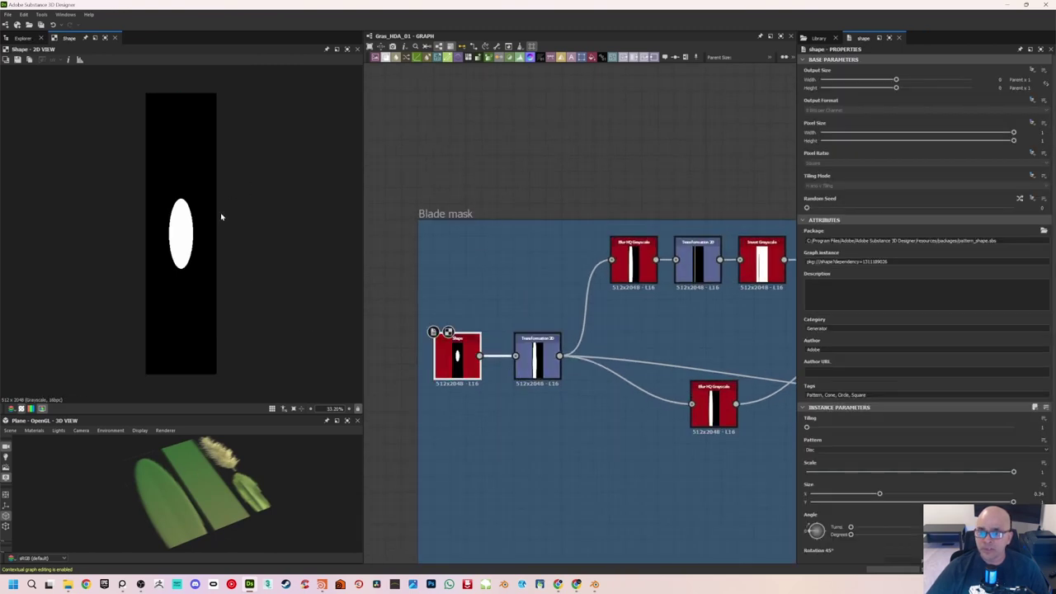
scroll(517, 273, "down", 2)
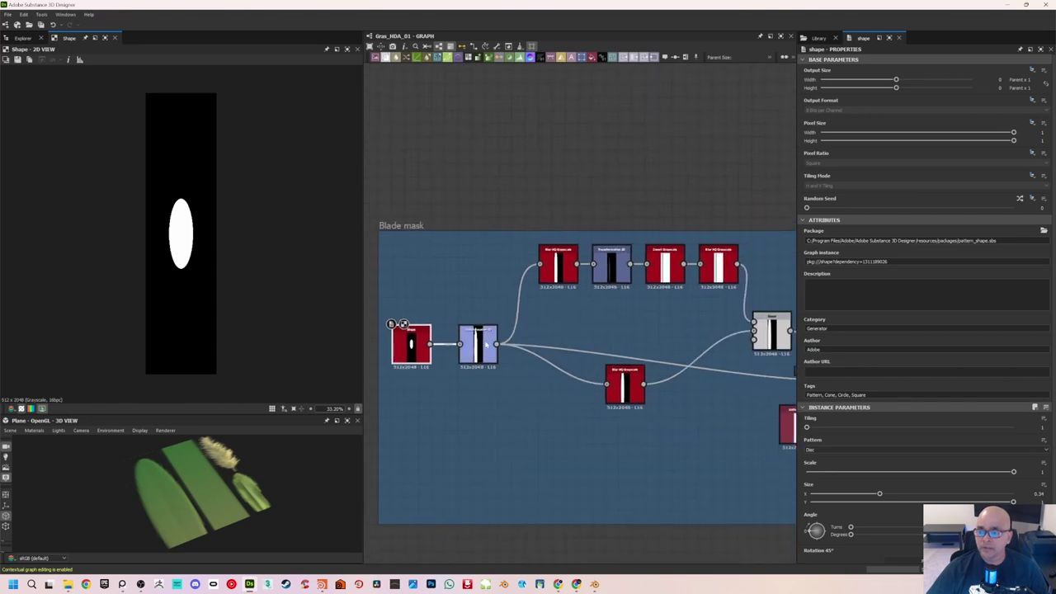
double_click(480, 342)
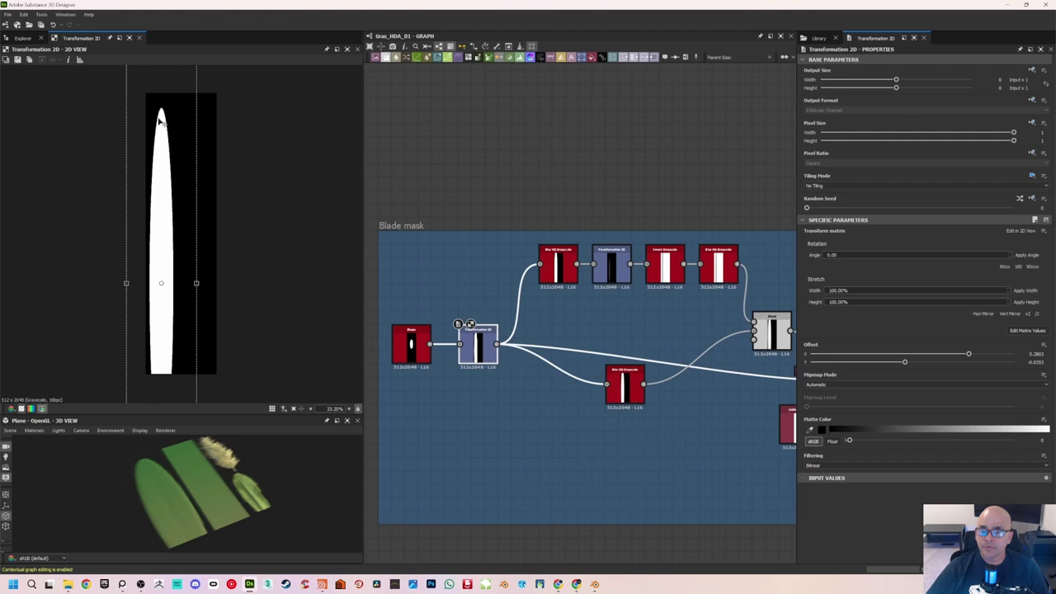
scroll(632, 167, "down", 1)
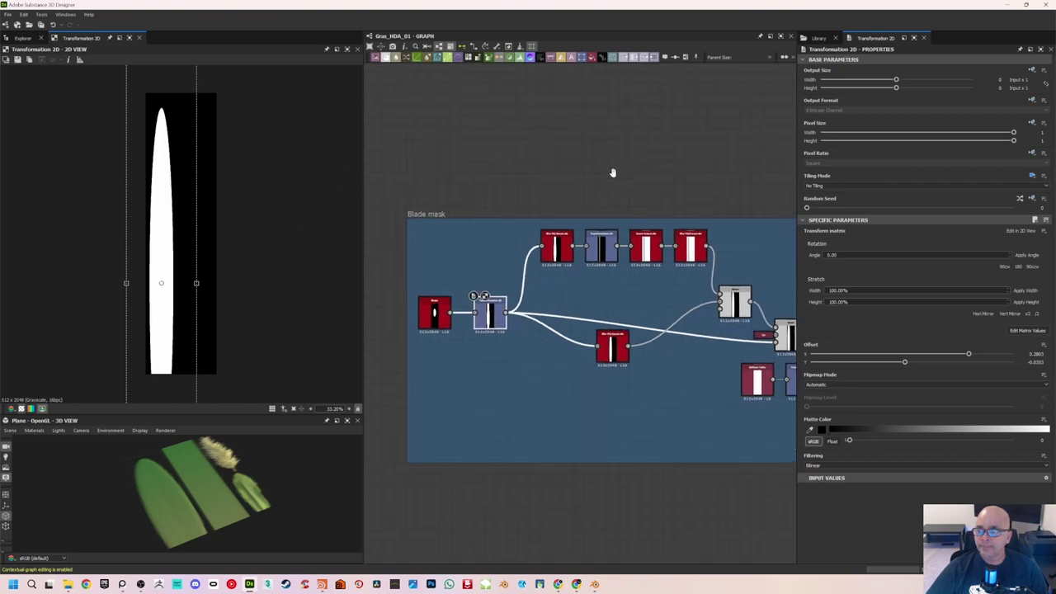
Preview the Blade mask's upper branch in order: Blur HQ Grayscale, Transformation 2D, Invert Grayscale and the second Blur HQ Grayscale
middle_click_drag(632, 166, 570, 194)
double_click(502, 272)
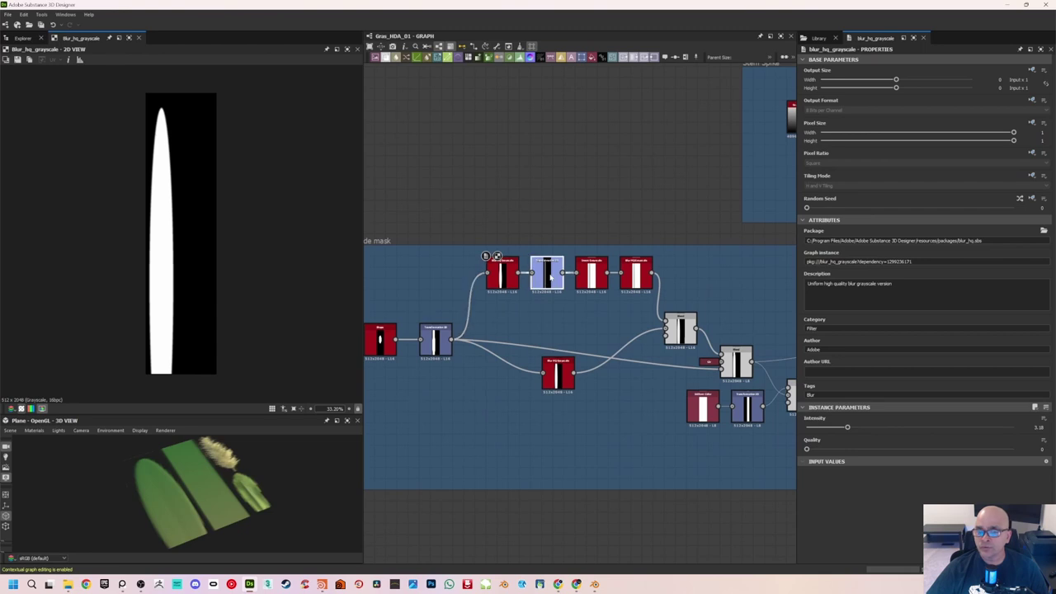
double_click(546, 274)
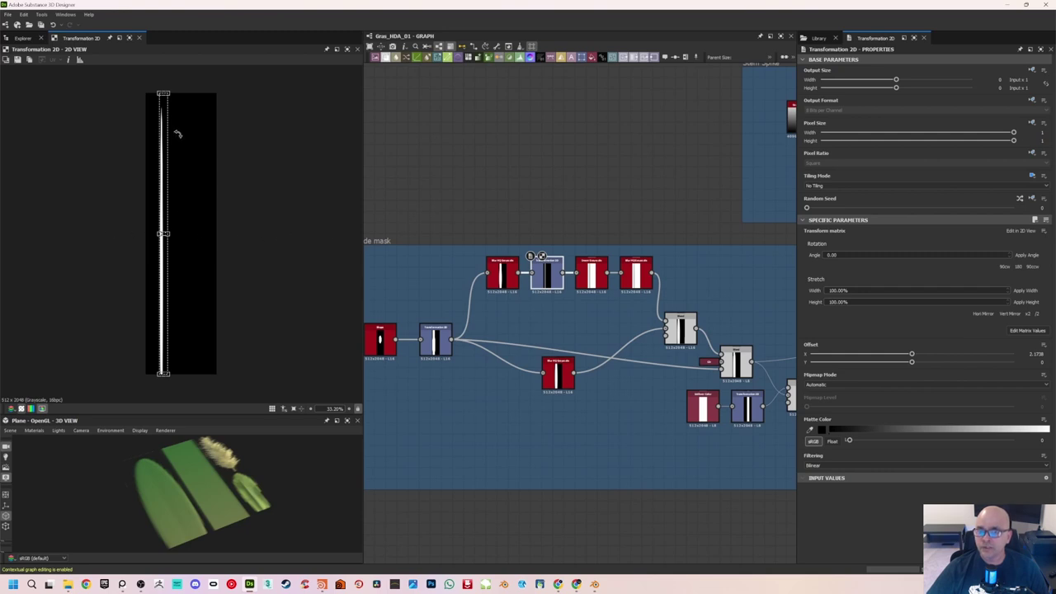
middle_click_drag(600, 228, 554, 231)
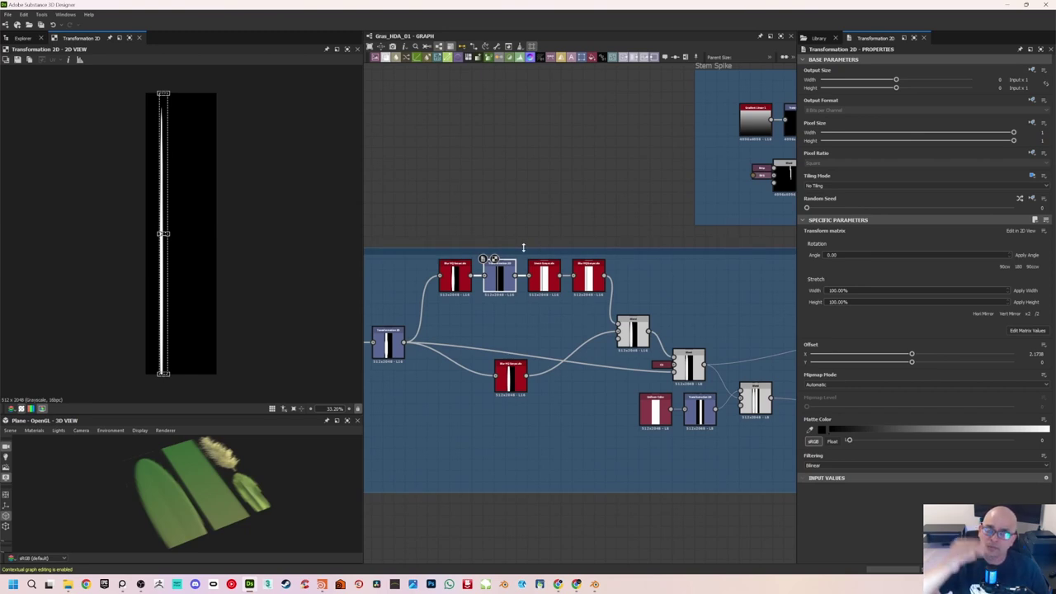
double_click(541, 279)
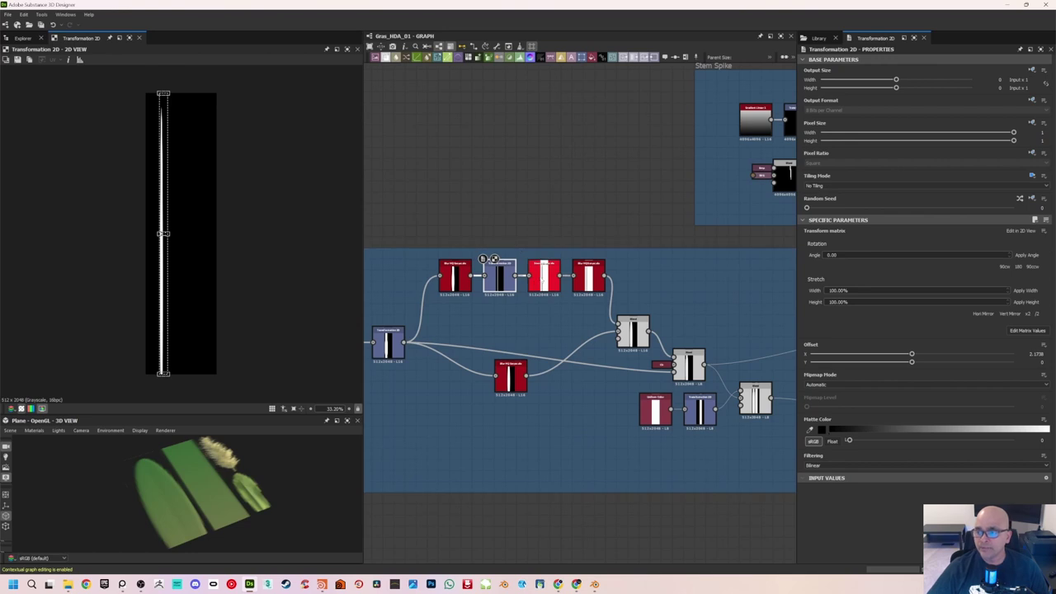
double_click(588, 276)
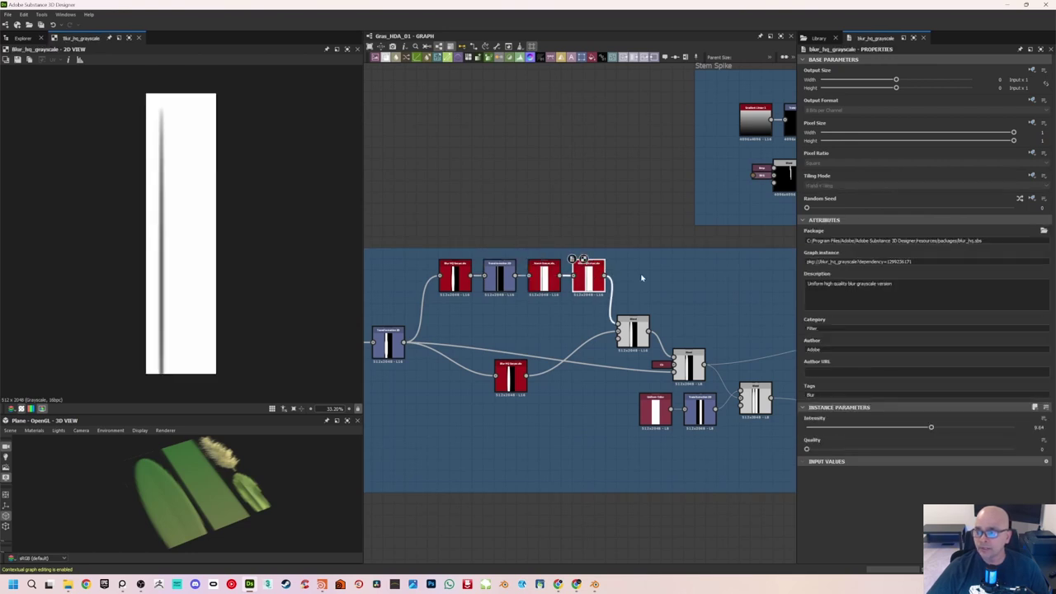
scroll(641, 275, "up", 2)
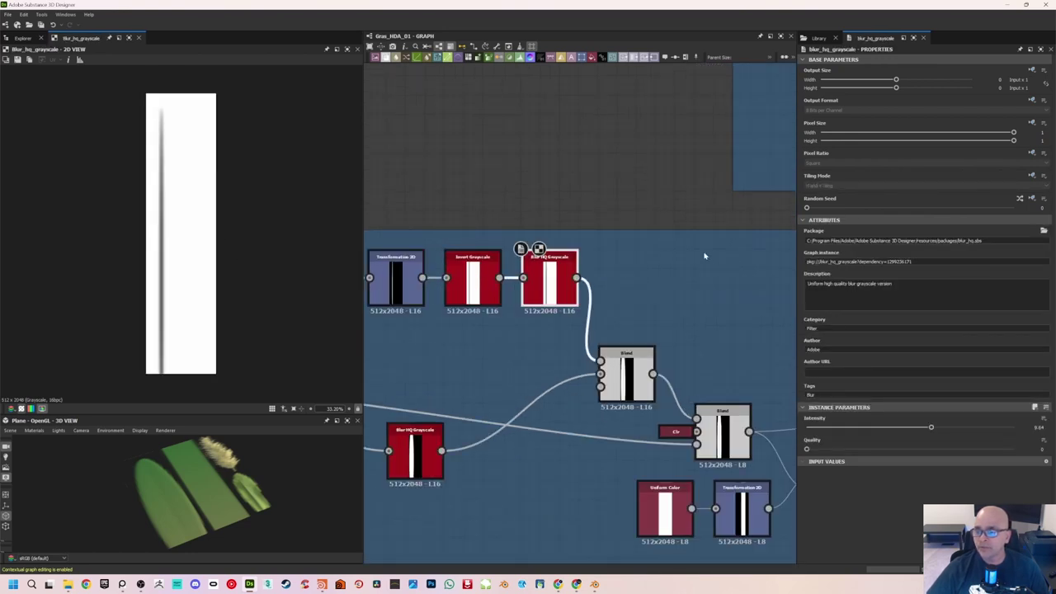
Preview the Blade mask's lower Blur HQ Grayscale node and the two Blend nodes that combine the branches
scroll(653, 254, "down", 2)
mouse_move(544, 264)
middle_mouse_down()
mouse_move(620, 264)
mouse_move(547, 266)
middle_mouse_up()
double_click(551, 331)
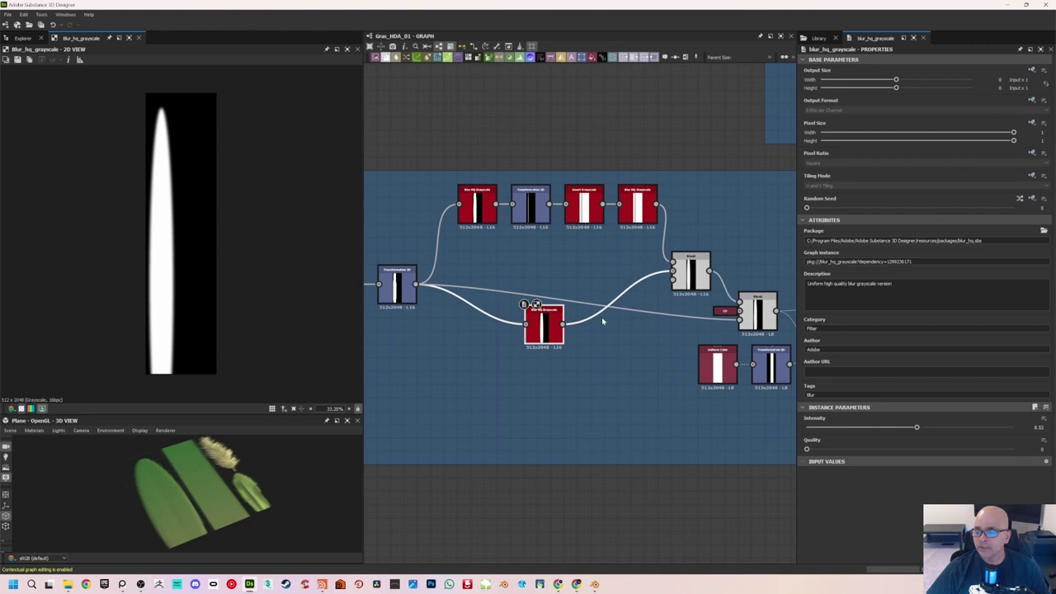
middle_click_drag(603, 322, 495, 333)
double_click(585, 285)
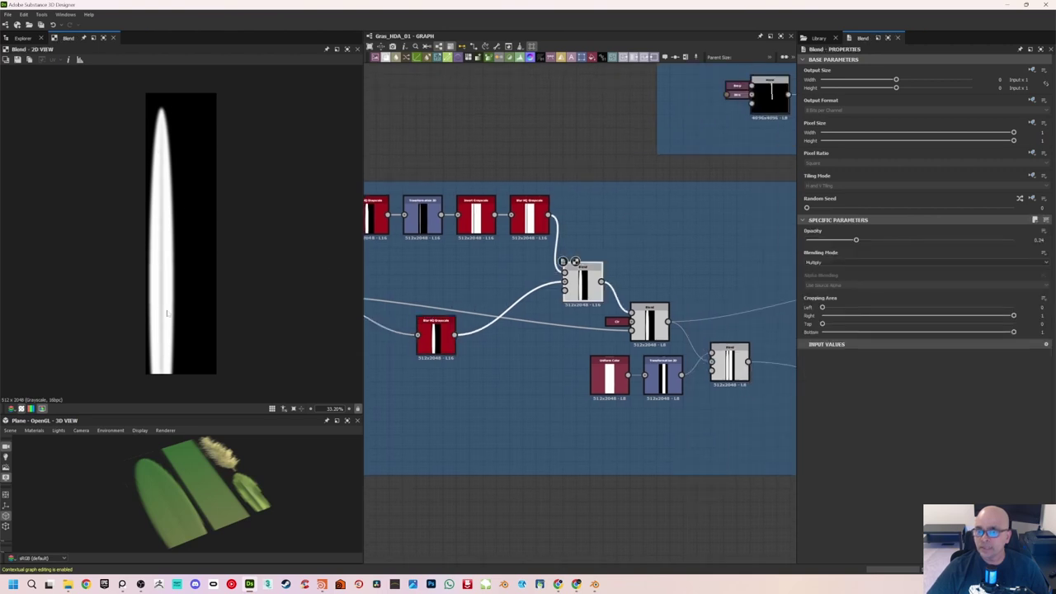
middle_click_drag(674, 247, 594, 233)
middle_click_drag(474, 285, 518, 266)
double_click(612, 298)
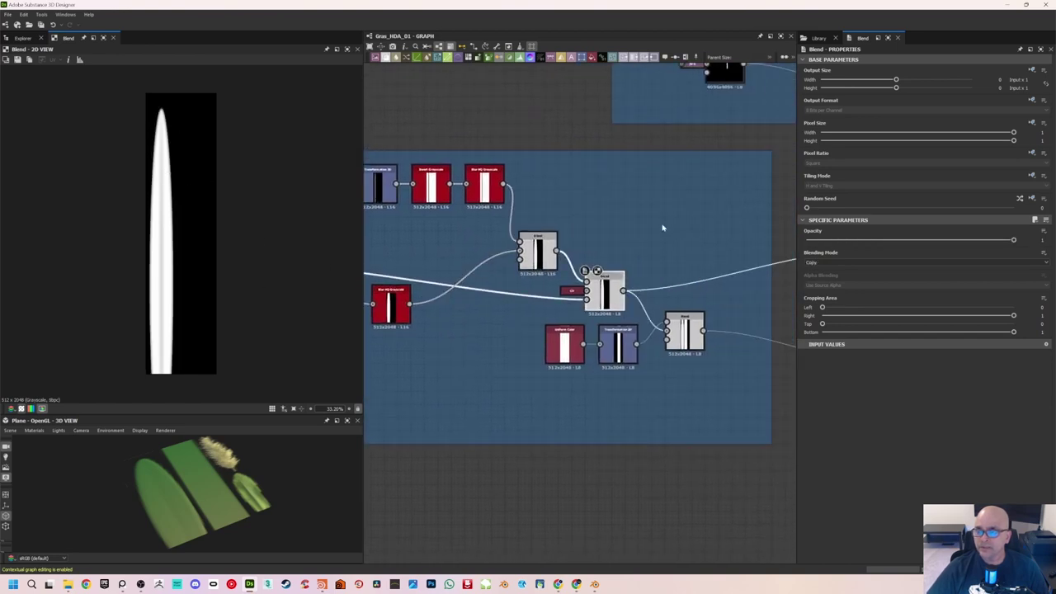
Preview the Uniform Color and Transformation 2D nodes of the straight strip, and the Blend that adds it to the blade mask
middle_click_drag(665, 229, 557, 217)
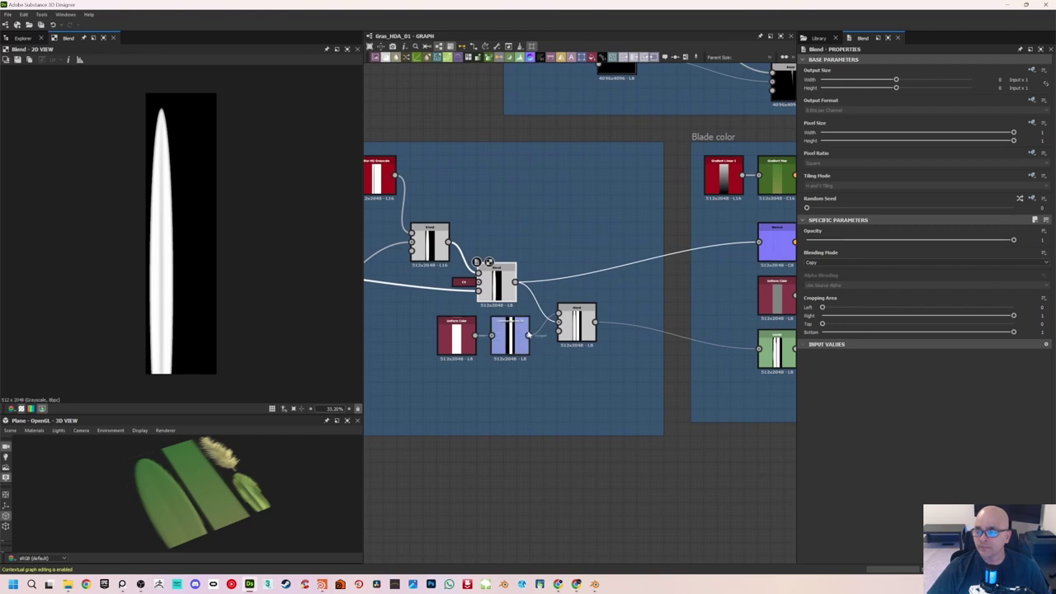
double_click(462, 343)
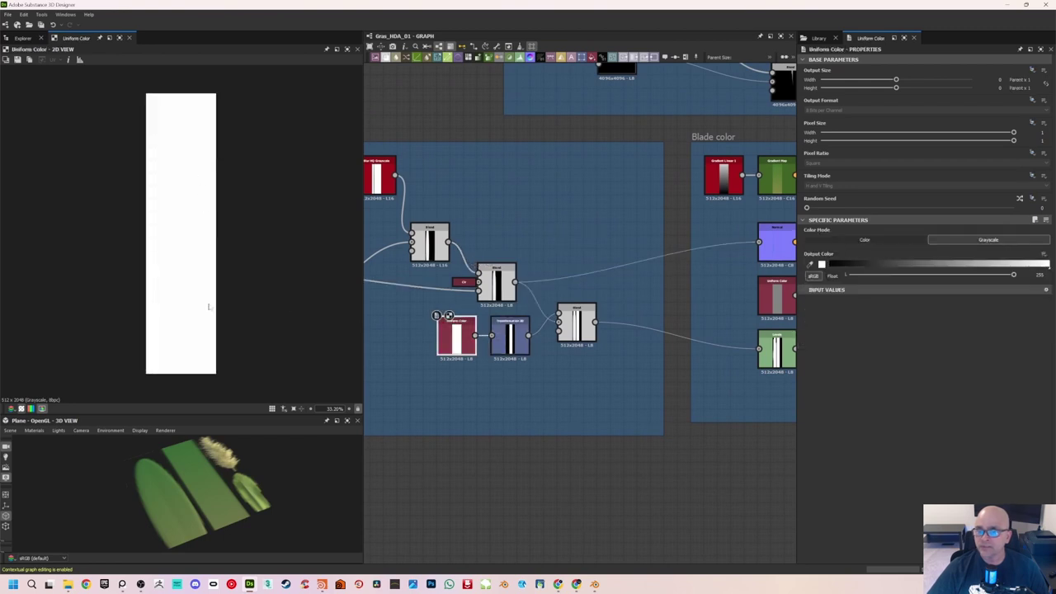
double_click(509, 337)
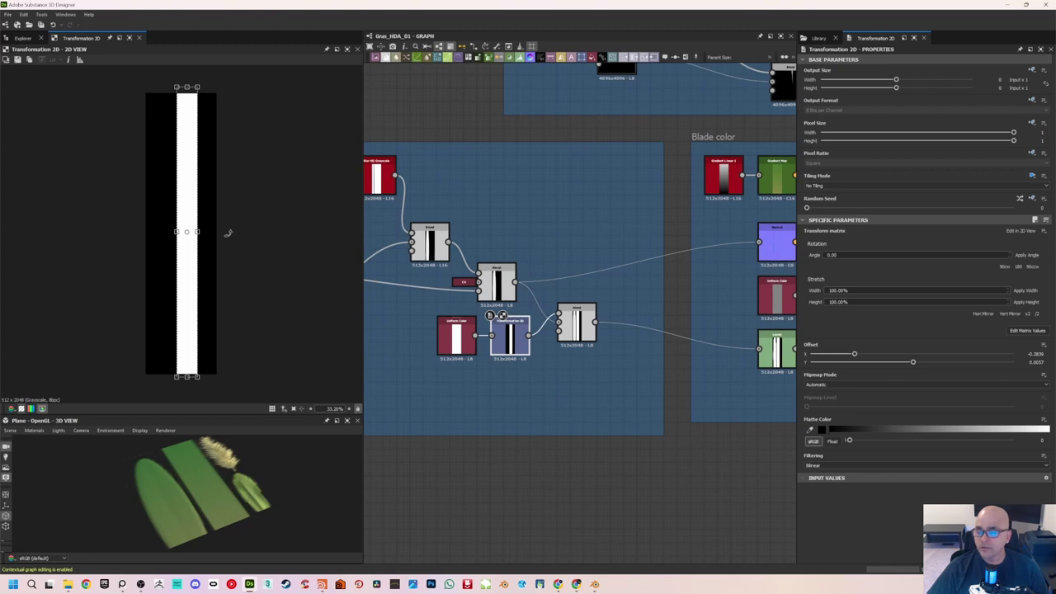
middle_click_drag(579, 253, 502, 252)
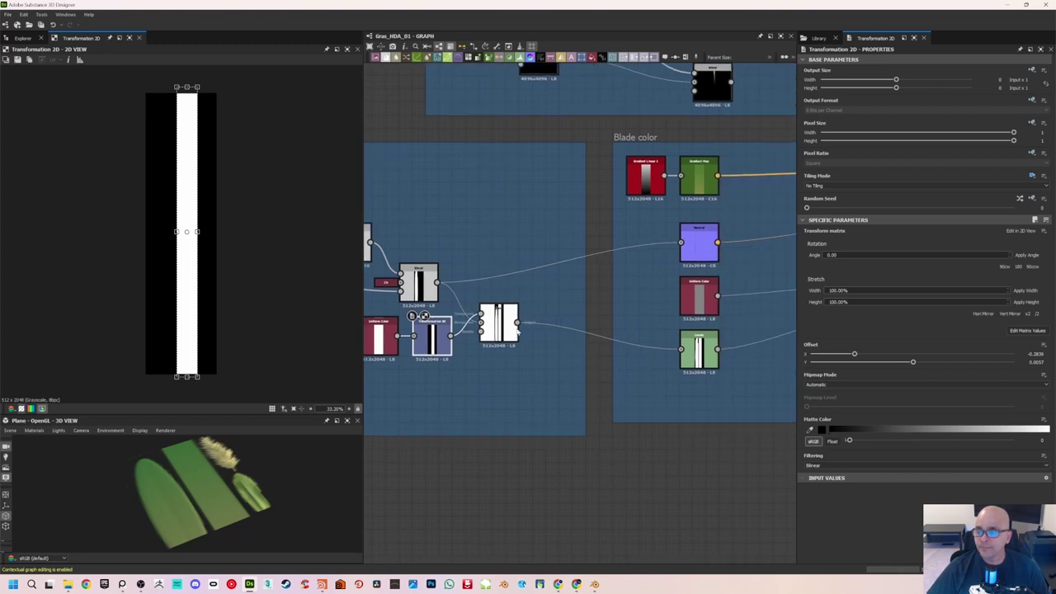
double_click(499, 323)
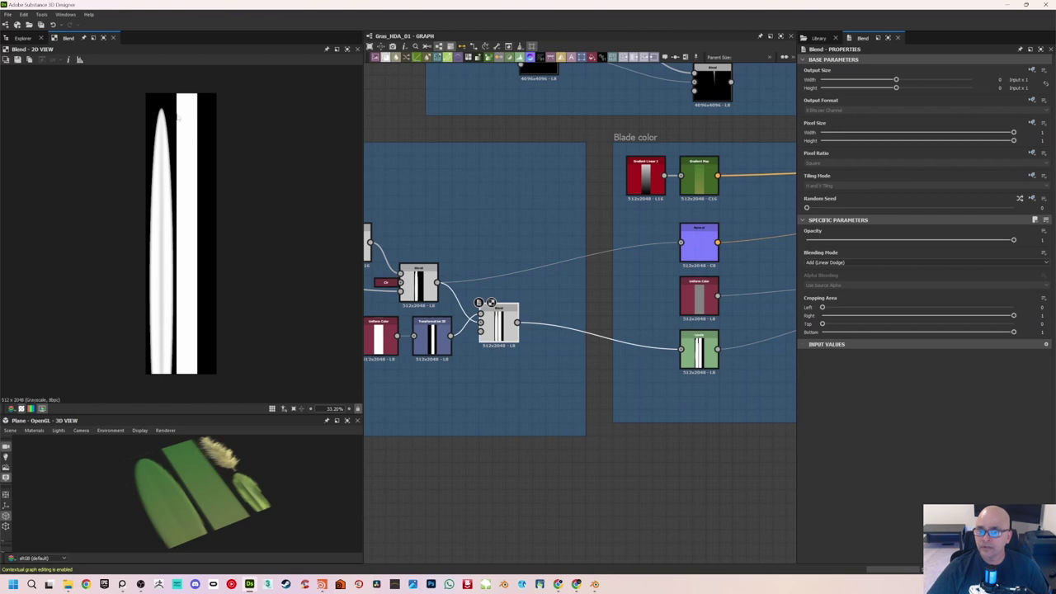
middle_click_drag(622, 276, 518, 285)
middle_click_drag(438, 277, 537, 268)
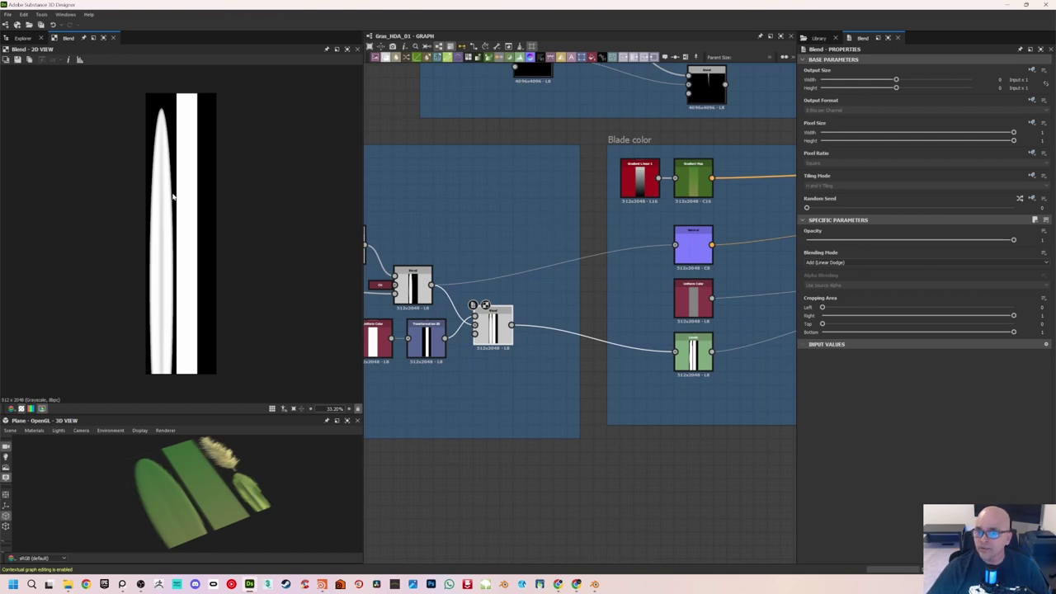
Preview the Normal node in the Blade color frame and inspect the blade's edges up close
scroll(577, 254, "down", 2)
middle_click_drag(599, 257, 506, 273)
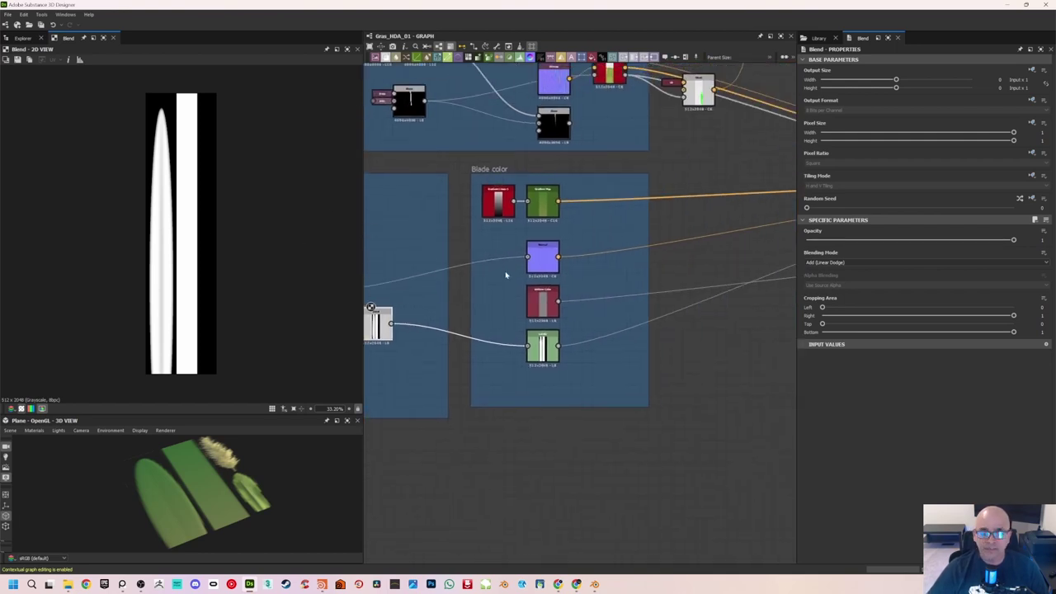
double_click(542, 262)
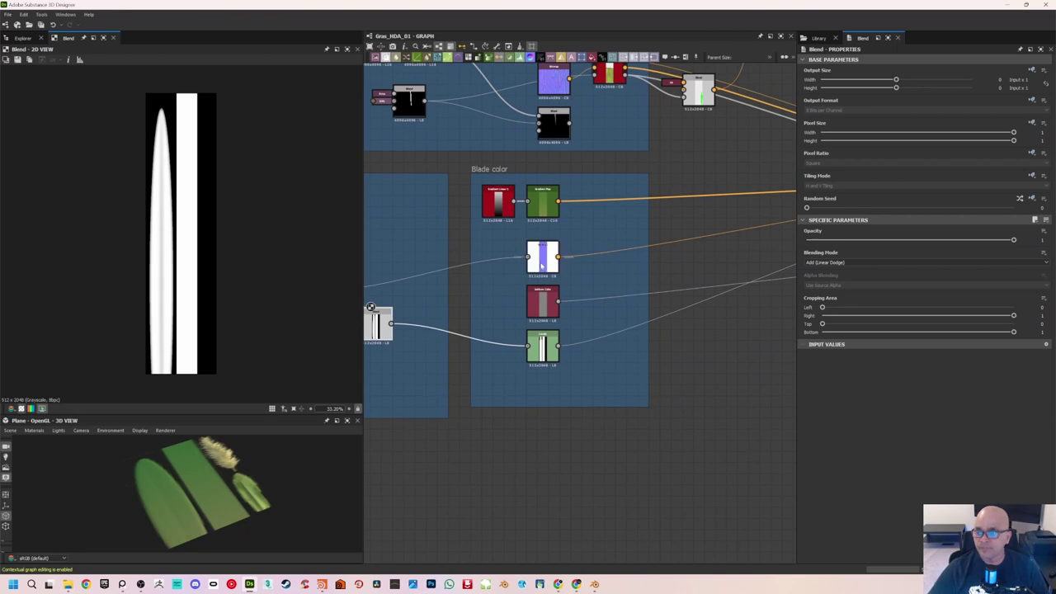
scroll(157, 173, "up", 5)
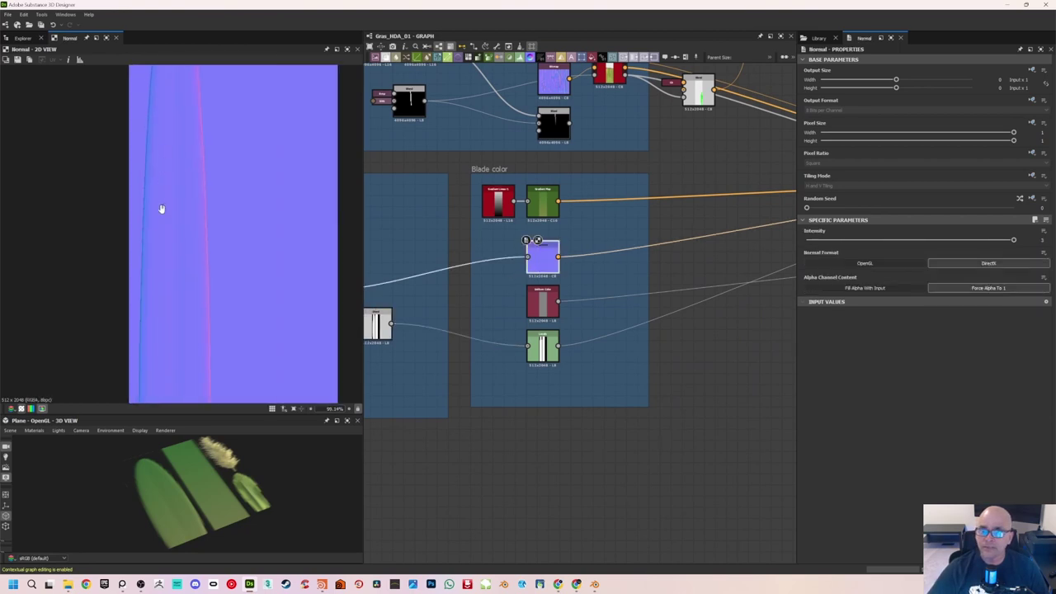
scroll(202, 239, "down", 6)
scroll(174, 265, "up", 1)
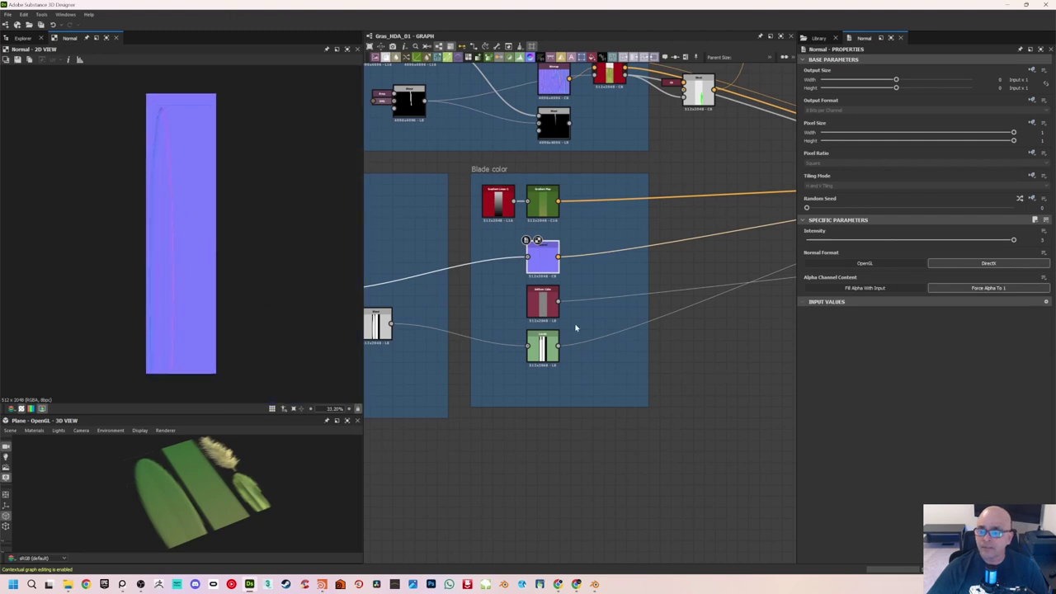
Preview the Gradient Linear 1 and Gradient Map nodes that colour the blade
middle_click_drag(623, 257, 478, 273)
double_click(461, 259)
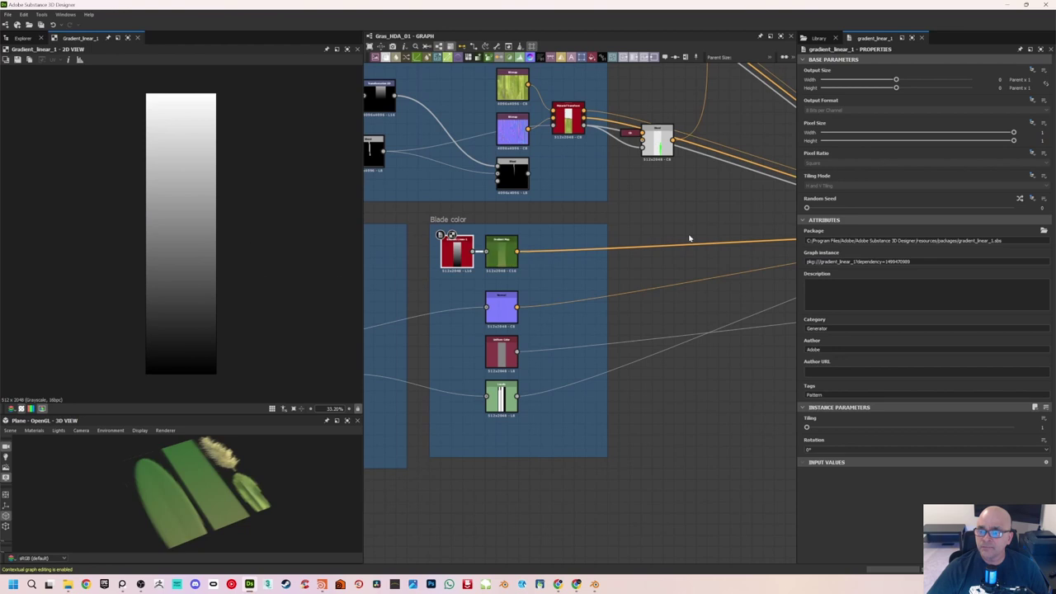
left_click(504, 253)
double_click(505, 252)
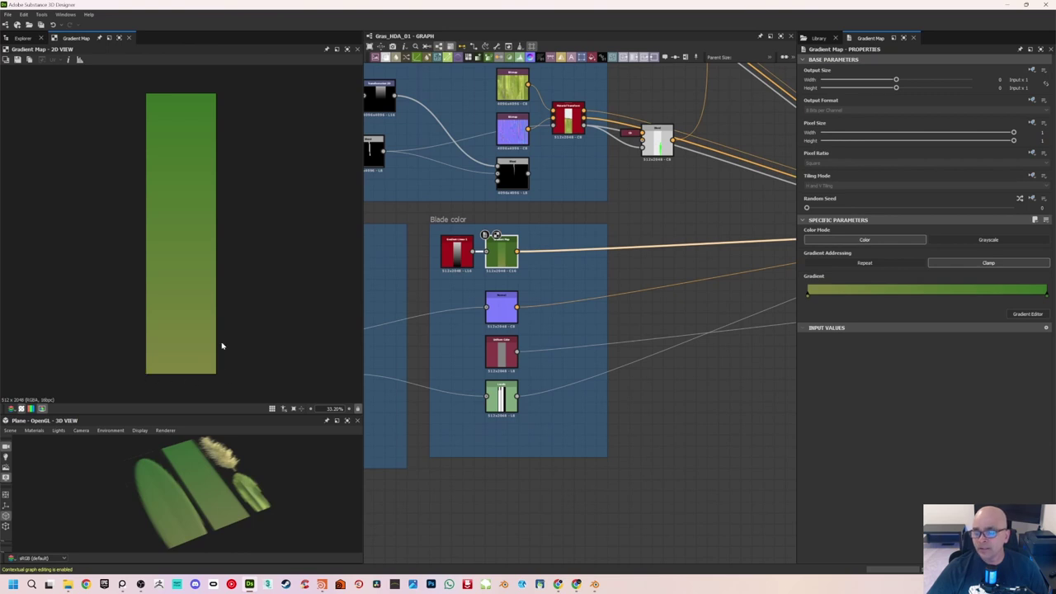
Examine how the gradient, Transformation 2D and Blend nodes connect in the Stem Spike frame
scroll(618, 336, "down", 3)
middle_click_drag(694, 301, 483, 323)
middle_click_drag(518, 278, 623, 305)
middle_click_drag(391, 213, 538, 255)
scroll(591, 288, "up", 2)
middle_click_drag(422, 228, 465, 240)
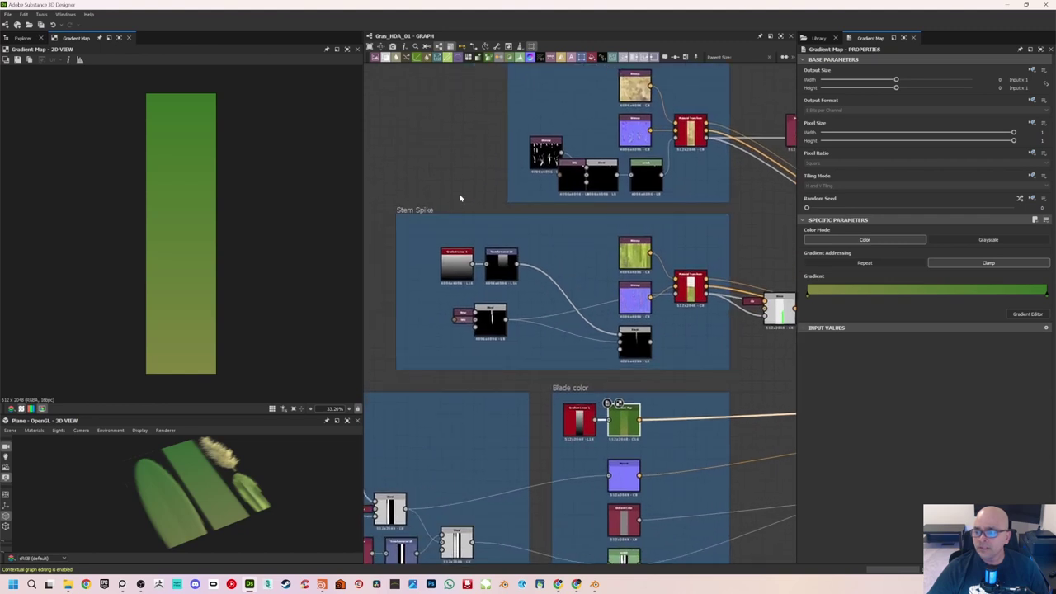
scroll(556, 254, "up", 1)
middle_click_drag(556, 254, 486, 250)
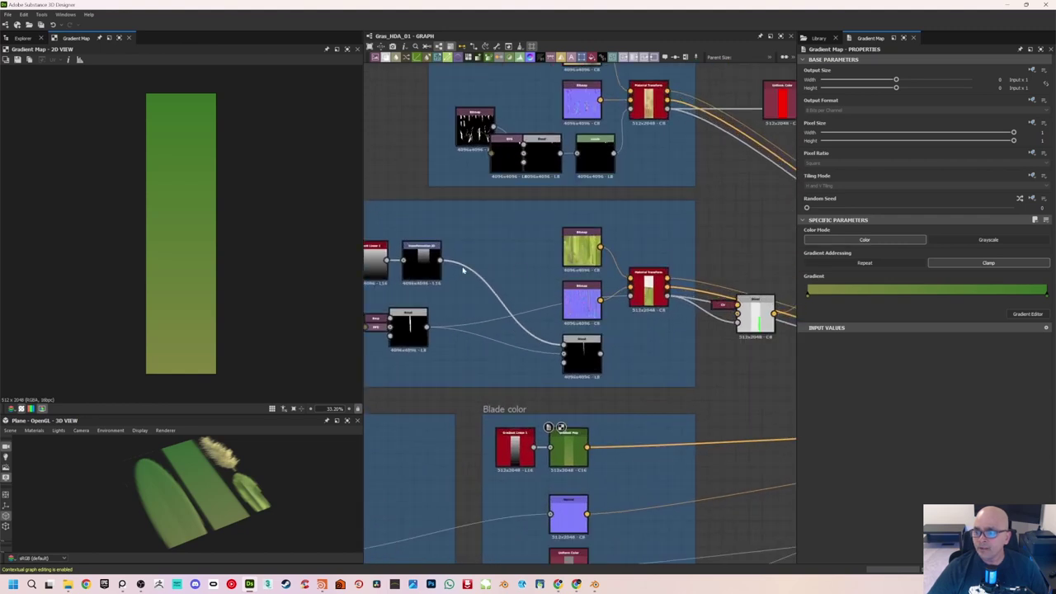
middle_click_drag(375, 288, 475, 271)
scroll(475, 269, "up", 2)
middle_click_drag(435, 170, 460, 188)
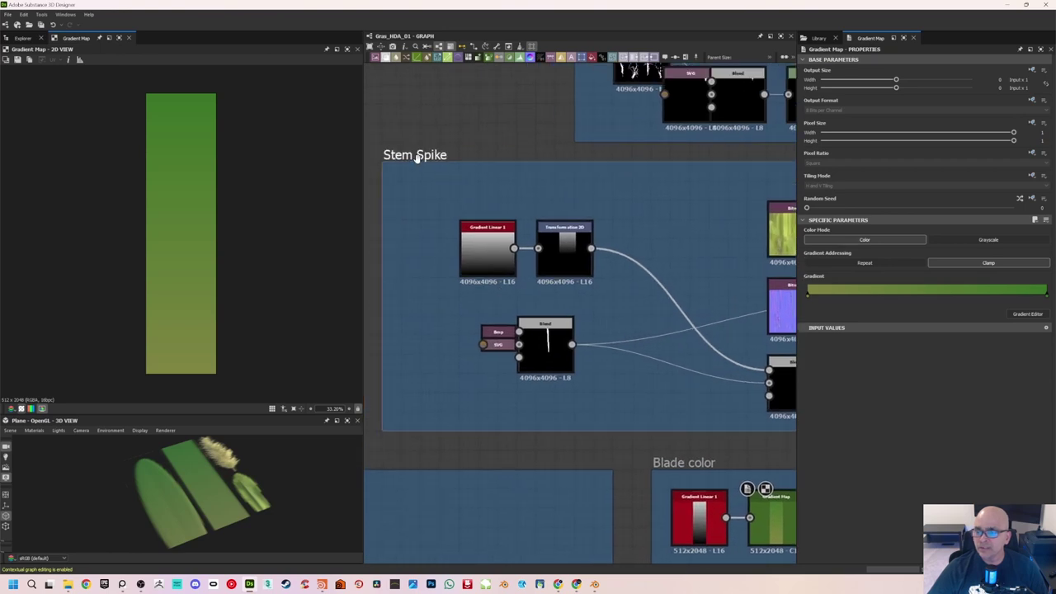
scroll(586, 196, "down", 1)
middle_click_drag(636, 212, 612, 199)
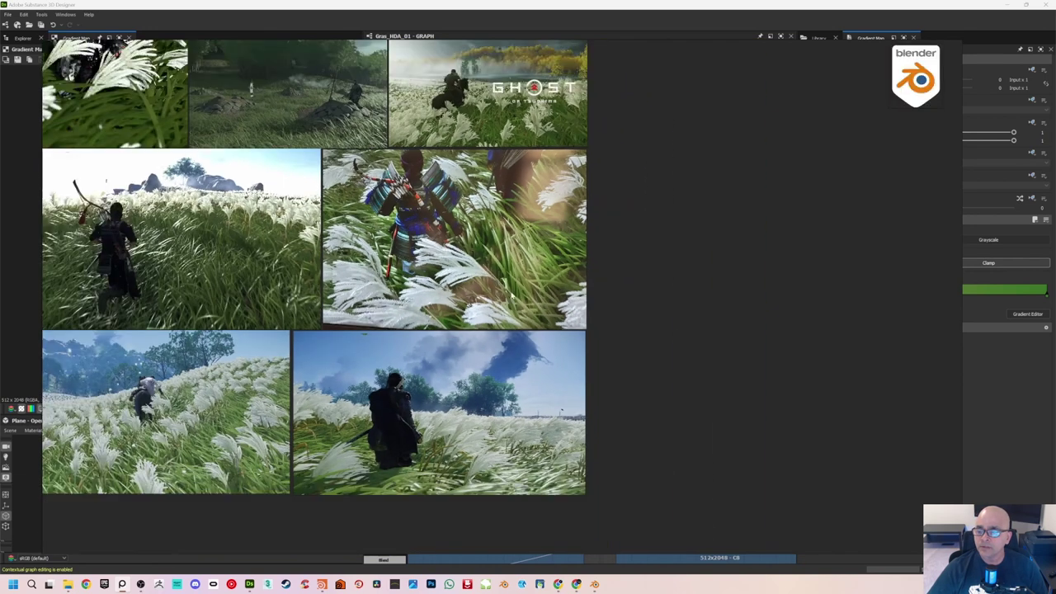
Return to Substance 3D Designer and preview the albedo and normal Bitmap nodes in the Stem Spike frame
left_click(249, 584)
middle_click_drag(655, 295, 506, 330)
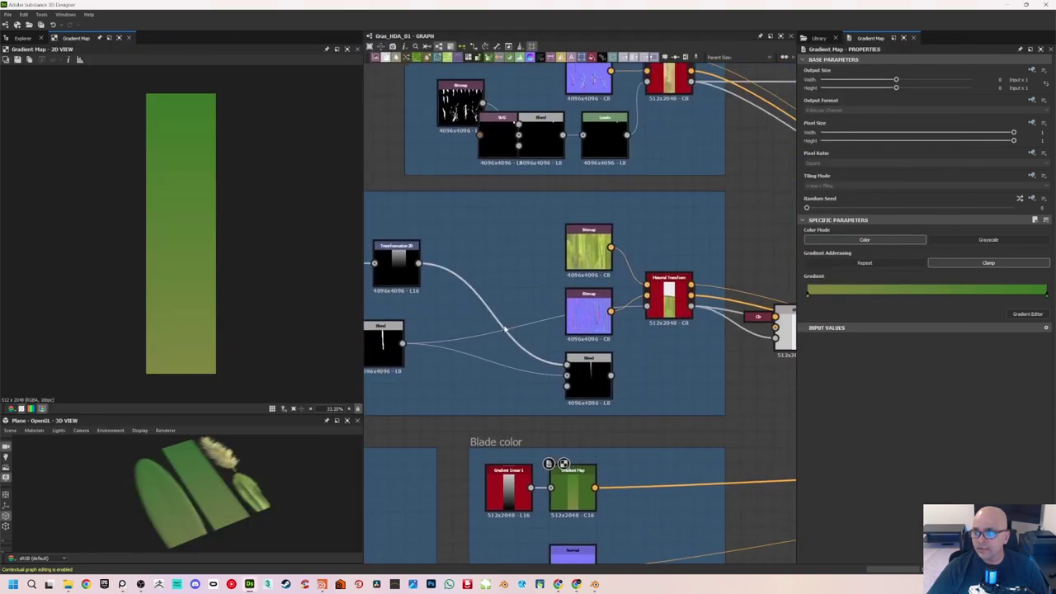
double_click(589, 250)
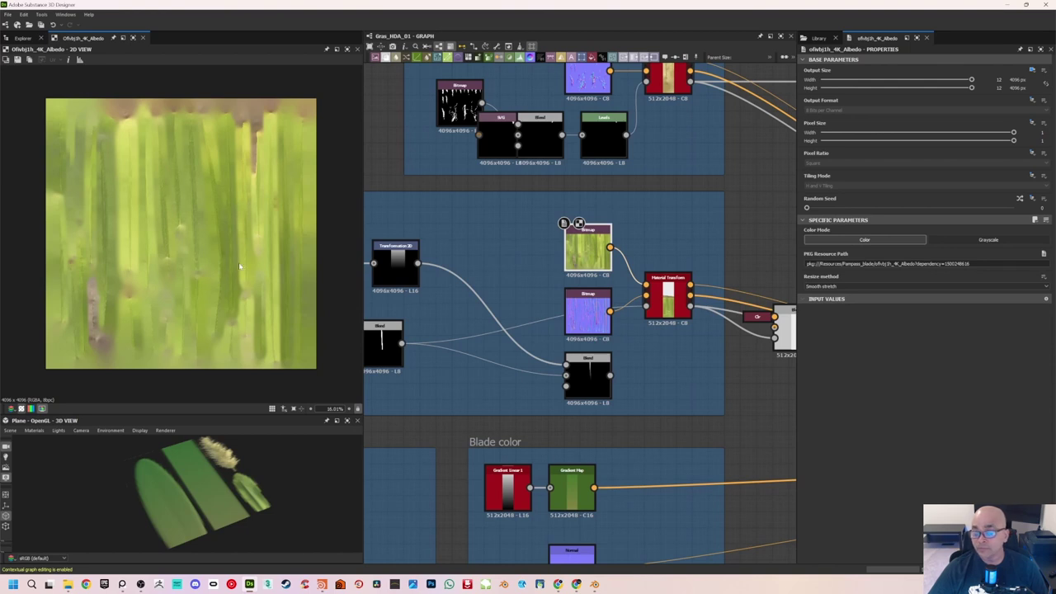
double_click(589, 312)
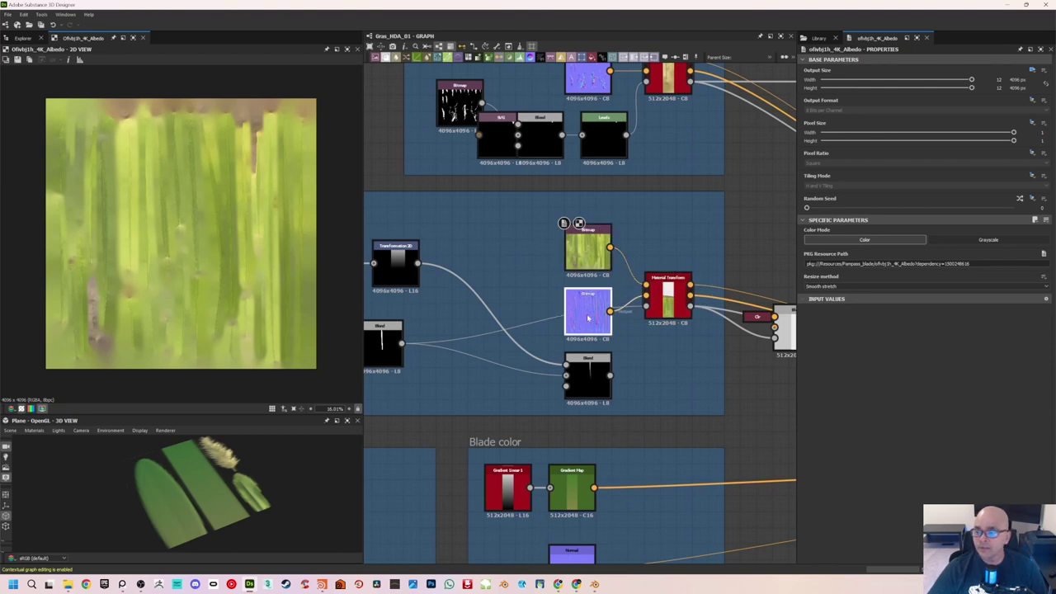
Preview the Stem Spike's Material Transform node and the Blend after it that adds the spike to the colour ID map
middle_click_drag(708, 254, 603, 228)
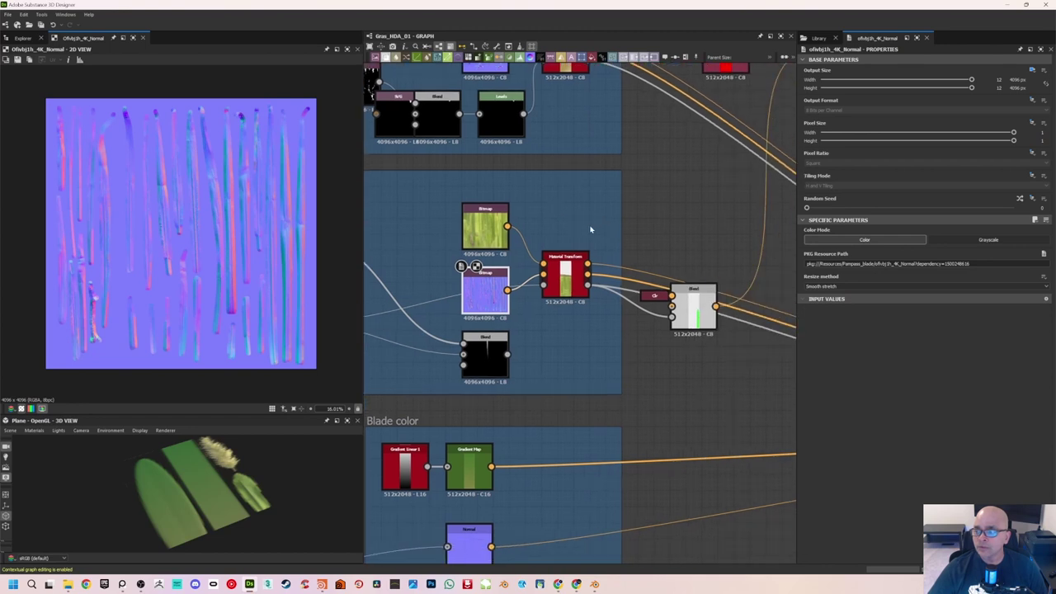
double_click(566, 273)
middle_click_drag(682, 241, 627, 239)
scroll(488, 272, "up", 3)
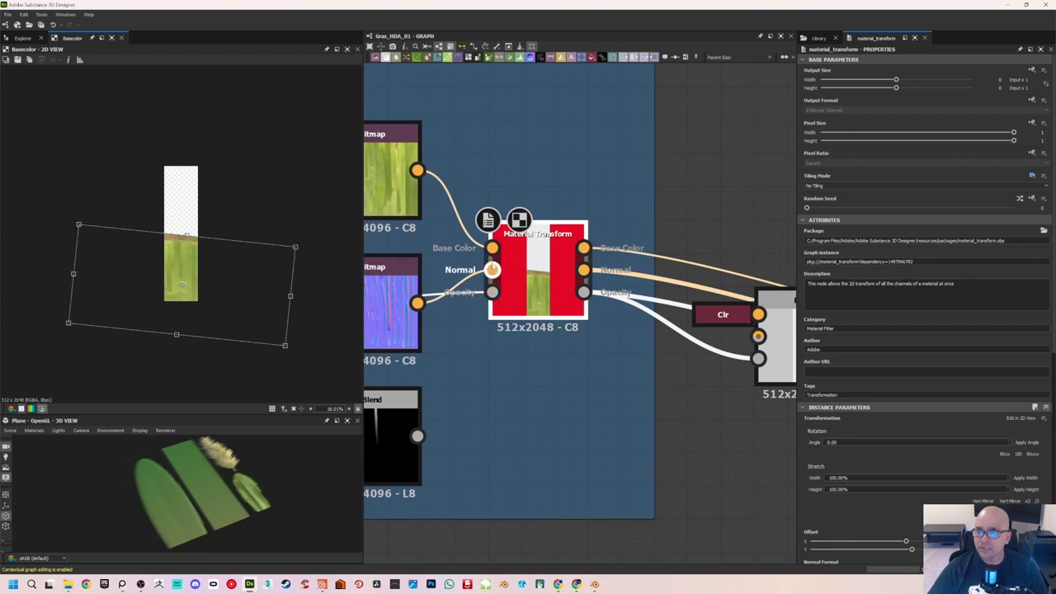
scroll(608, 213, "down", 1)
middle_click_drag(697, 241, 563, 212)
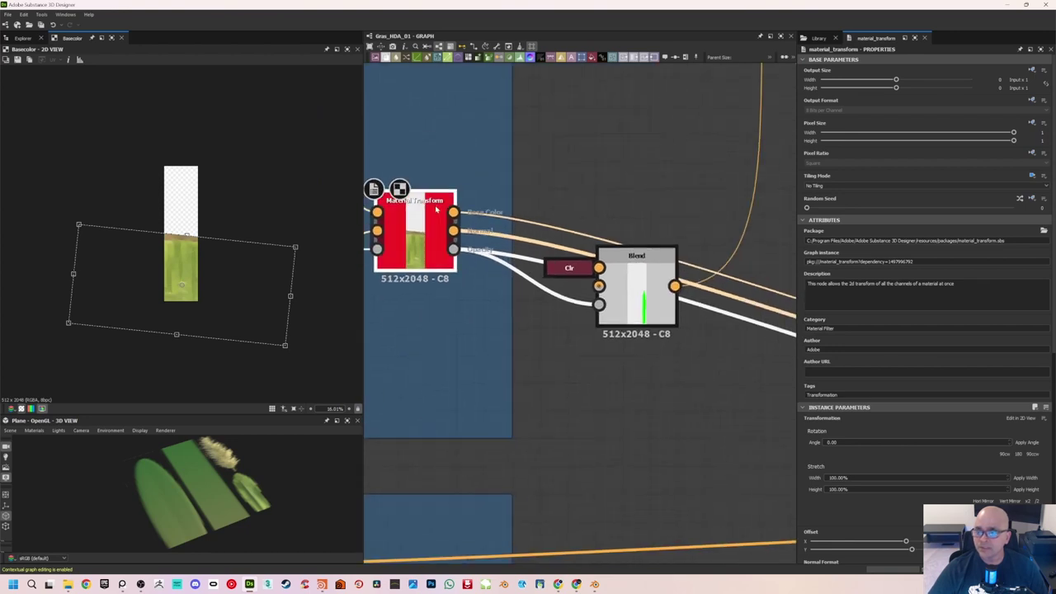
left_click(654, 274)
scroll(189, 264, "up", 3)
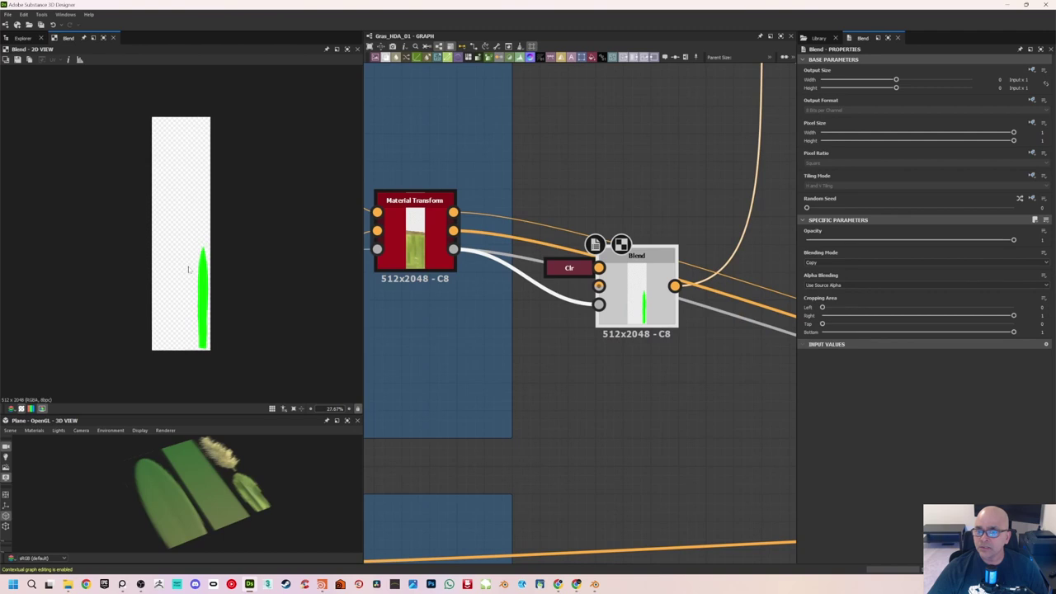
Follow the Stem Spike connections to the Multi-Material Blend node and show its properties
scroll(627, 183, "down", 2)
middle_click_drag(660, 173, 560, 222)
middle_click_drag(666, 254, 505, 242)
scroll(513, 242, "down", 2)
middle_click_drag(643, 273, 539, 231)
scroll(539, 231, "up", 2)
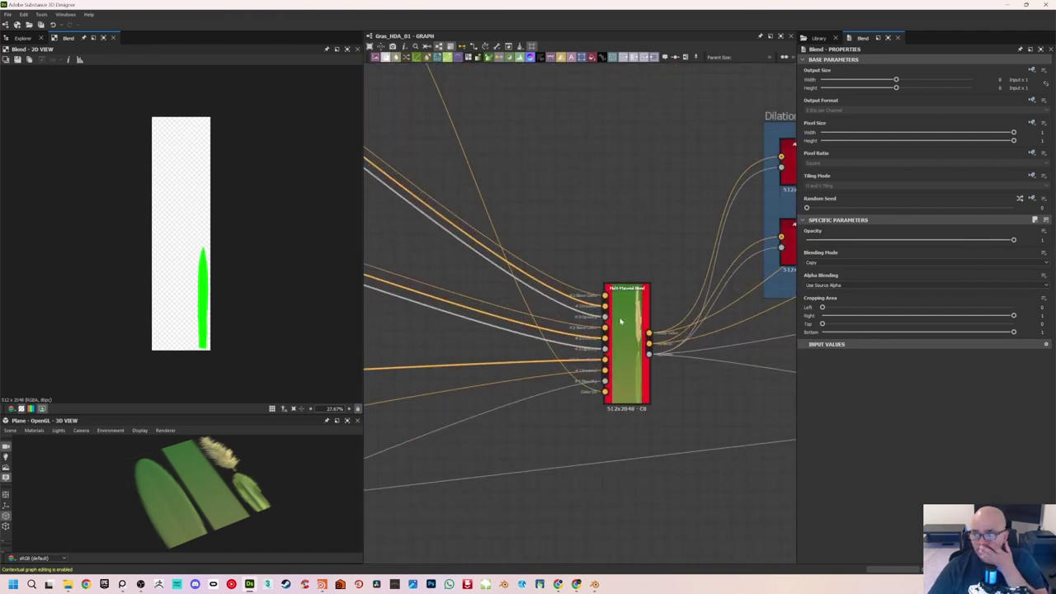
left_click(636, 345)
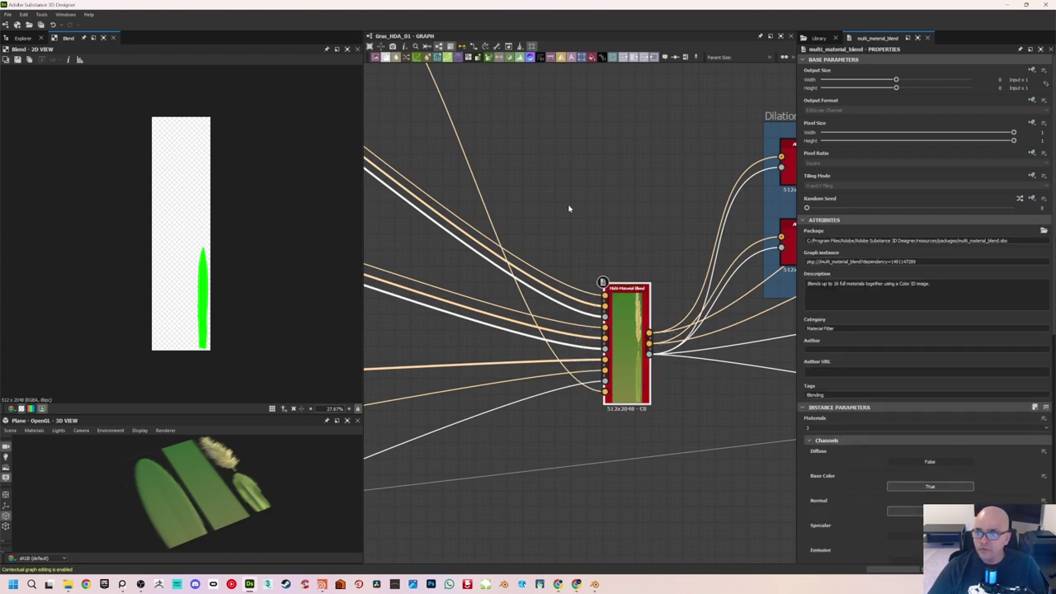
Go back to the Flower frame, preview its opacity Bitmap and inspect the flower shapes up close
middle_click_drag(490, 158, 656, 254)
scroll(656, 253, "down", 2)
middle_click_drag(491, 310, 687, 191)
scroll(687, 190, "down", 1)
middle_click_drag(439, 308, 679, 258)
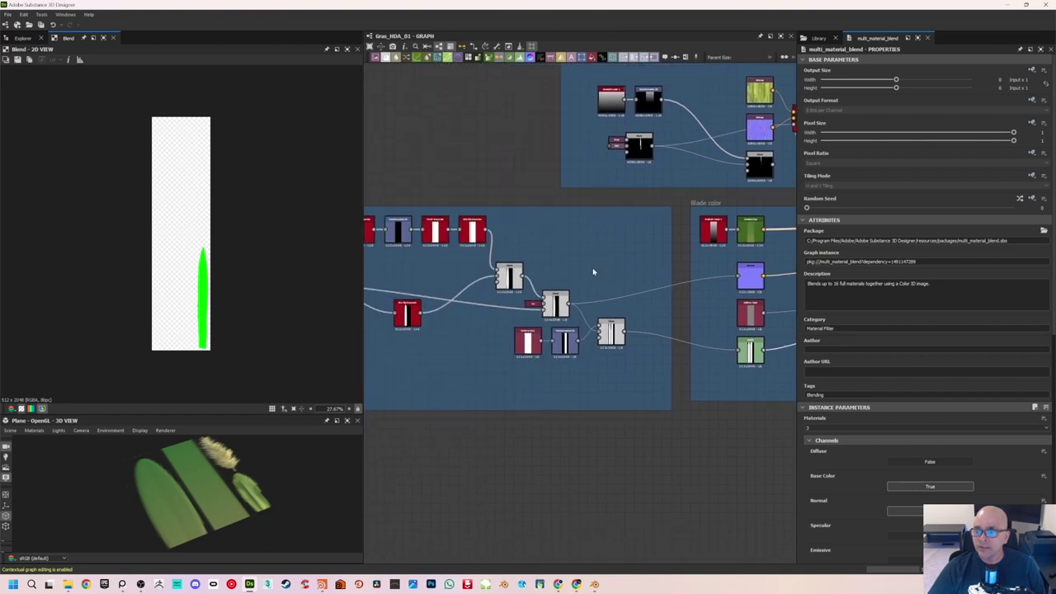
middle_click_drag(702, 295, 607, 268)
middle_click_drag(483, 176, 571, 280)
middle_click_drag(435, 199, 458, 230)
scroll(457, 230, "up", 2)
double_click(425, 284)
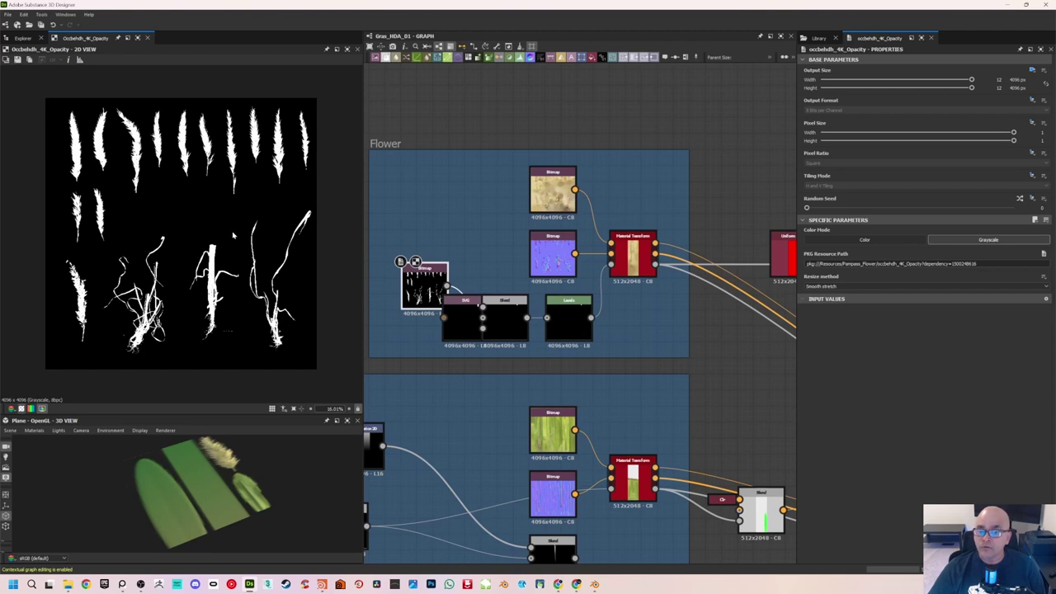
scroll(266, 142, "up", 5)
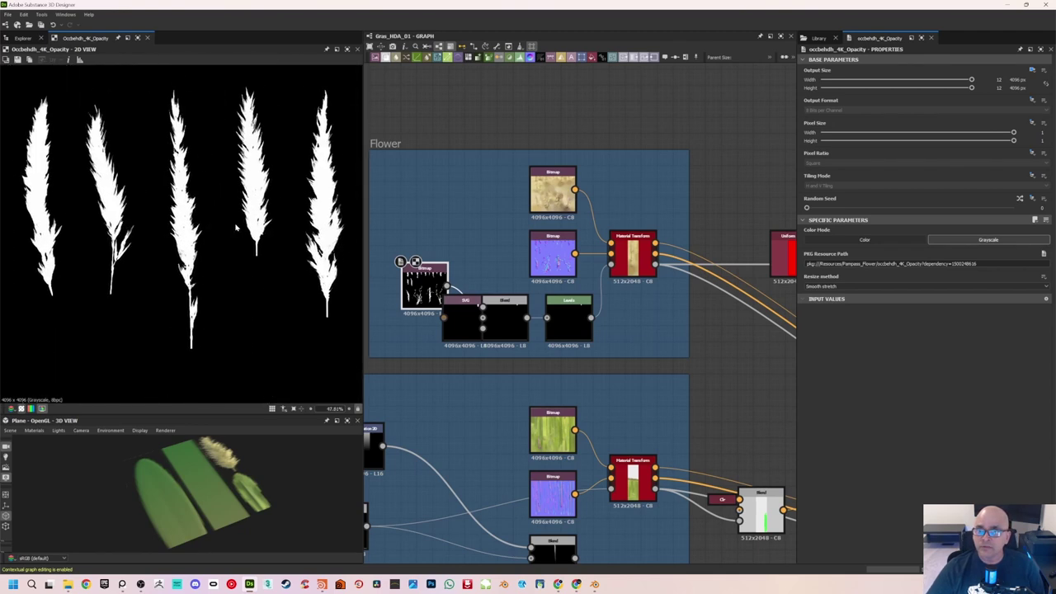
scroll(265, 142, "down", 5)
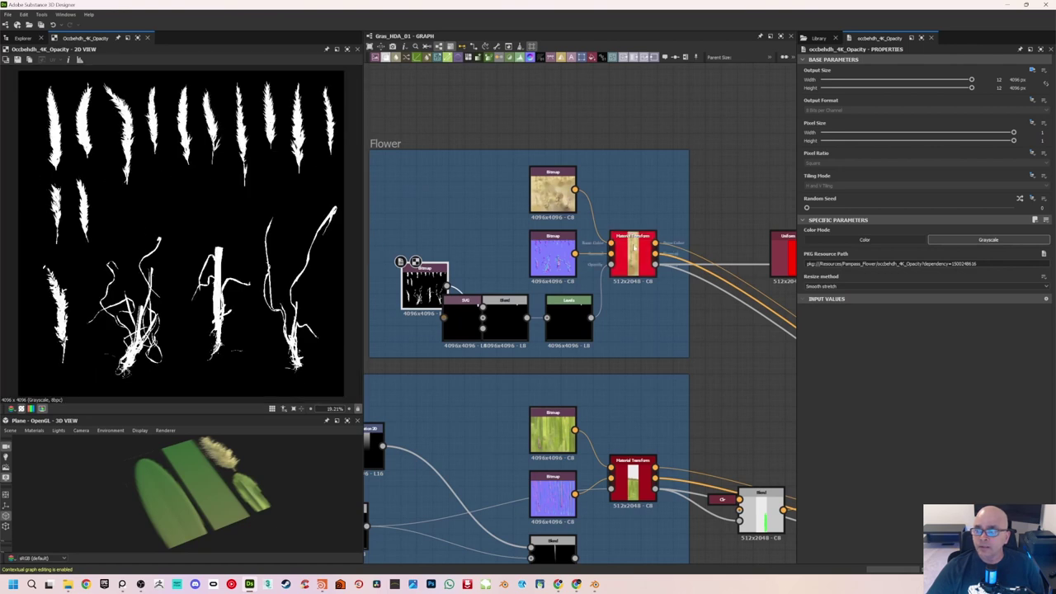
Preview the Flower's Material Transform node and the Blend that combines the flower and spike ID colours
double_click(645, 258)
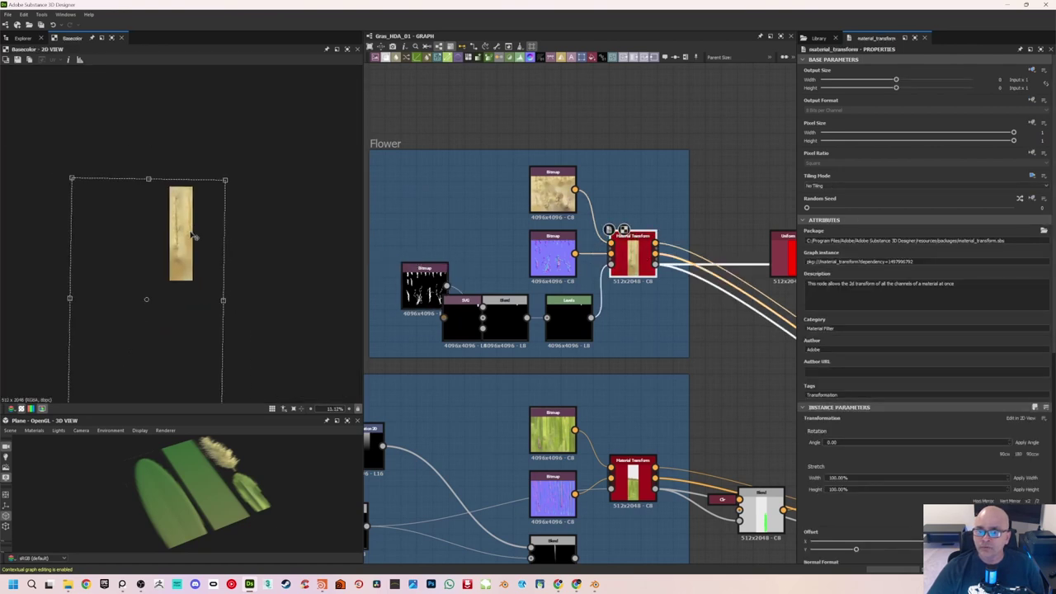
middle_click_drag(698, 218, 467, 191)
scroll(711, 318, "down", 1)
middle_click_drag(711, 319, 631, 245)
double_click(596, 173)
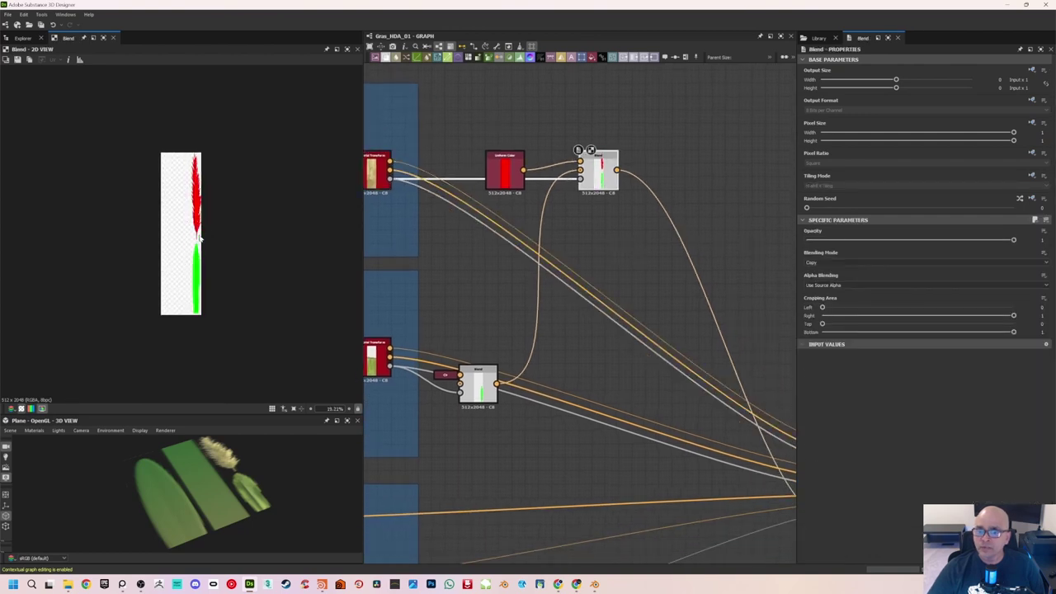
Preview the base colour result of the Multi-Material Blend node
scroll(666, 377, "down", 3)
scroll(636, 264, "up", 3)
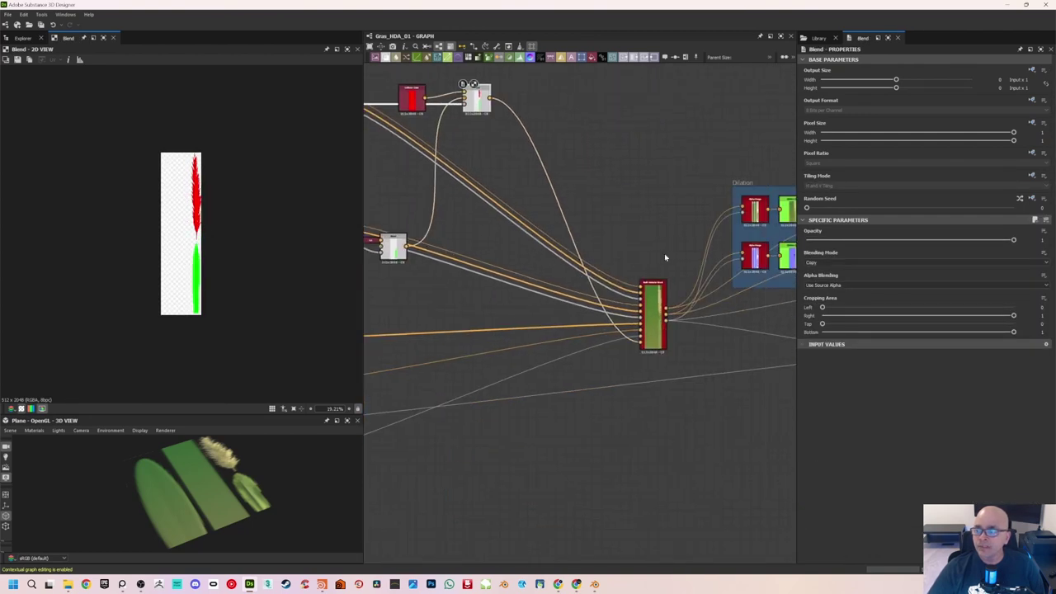
double_click(657, 316)
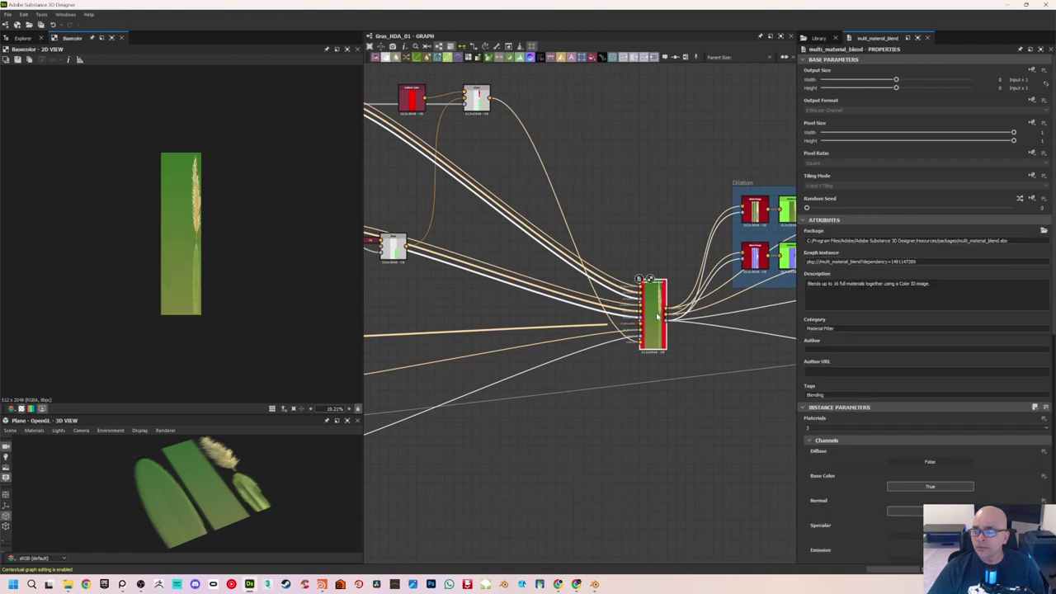
Preview the Dilation frame's base colour Alpha Merge node
middle_click_drag(643, 217, 456, 223)
middle_click_drag(672, 204, 622, 224)
scroll(522, 213, "up", 3)
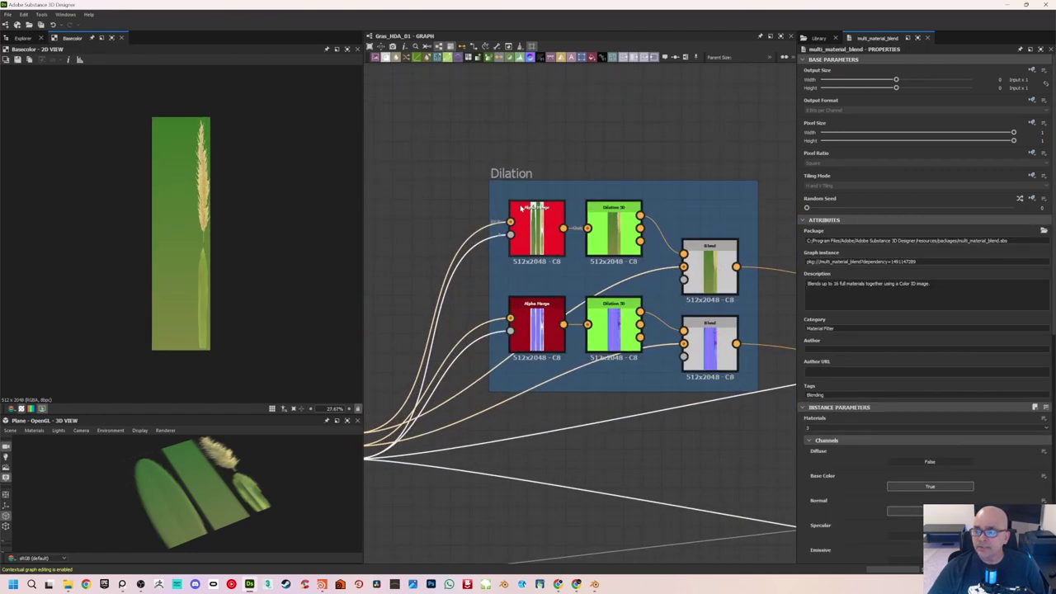
double_click(535, 234)
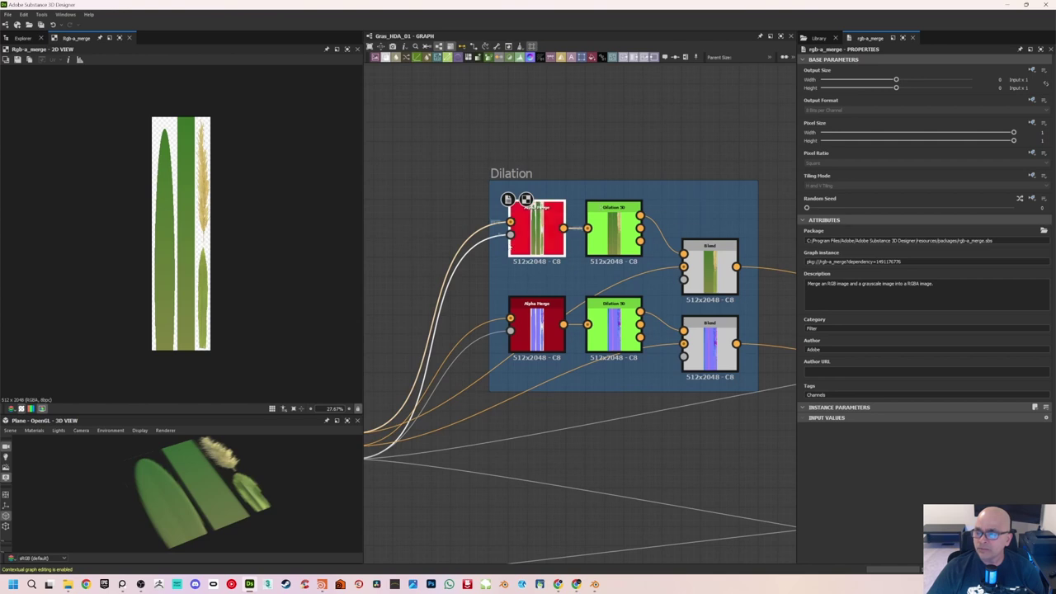
Preview the base colour Dilation 50 node and inspect the dilated blade and flower edges up close
double_click(614, 225)
scroll(158, 143, "up", 2)
scroll(173, 157, "up", 3)
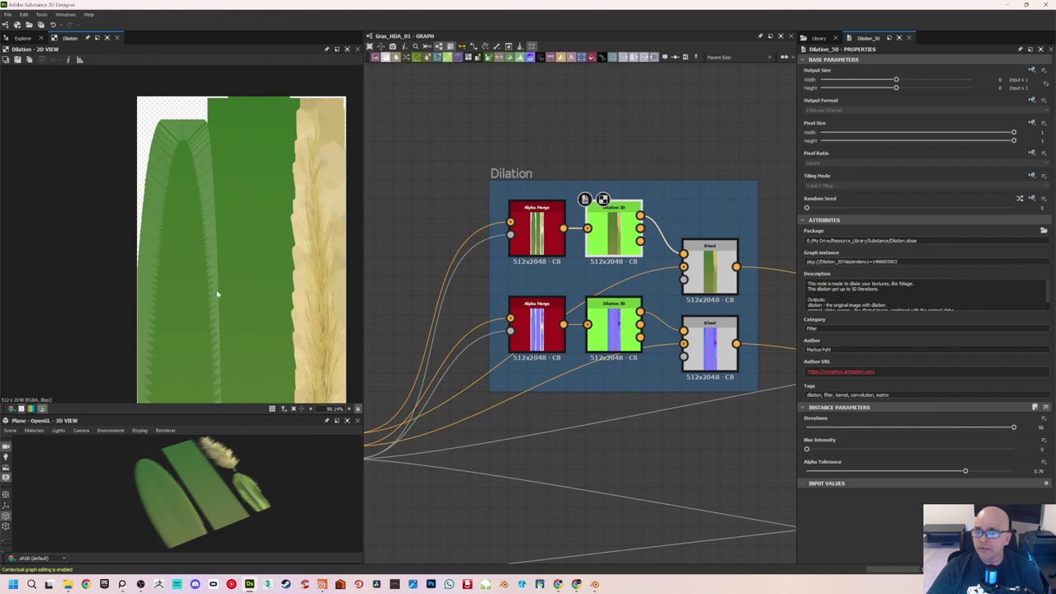
scroll(199, 256, "down", 5)
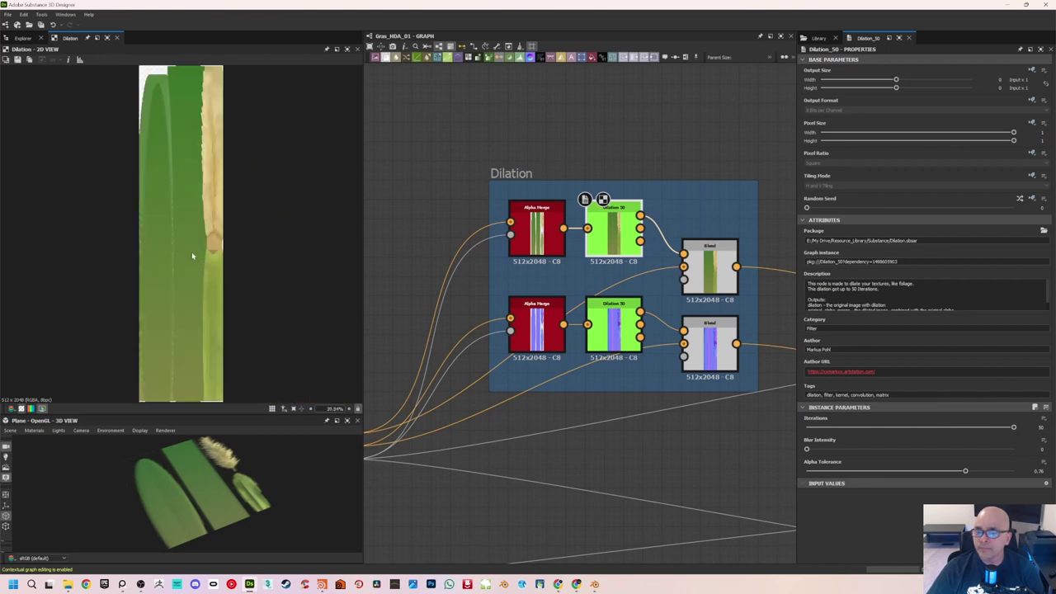
Preview the Base Color and Normal nodes in the Output frame
middle_click_drag(725, 221, 543, 178)
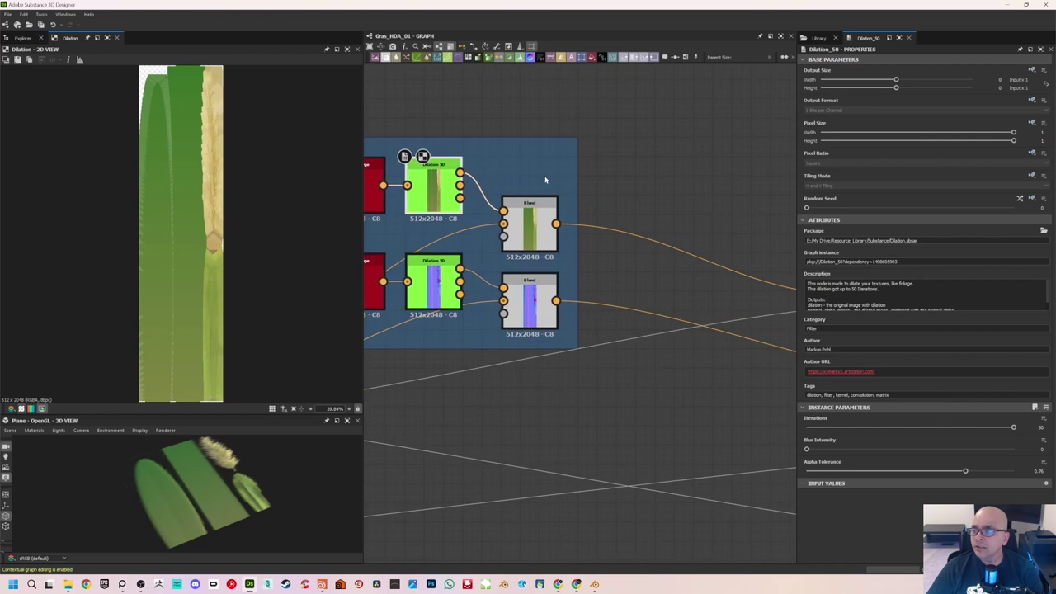
scroll(548, 182, "down", 3)
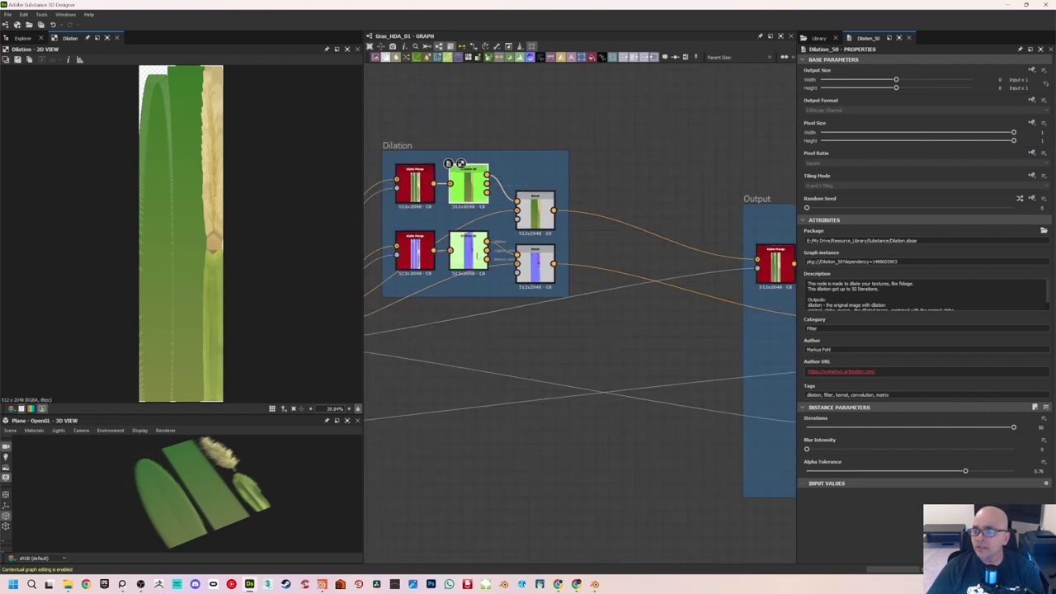
middle_click_drag(649, 314, 462, 297)
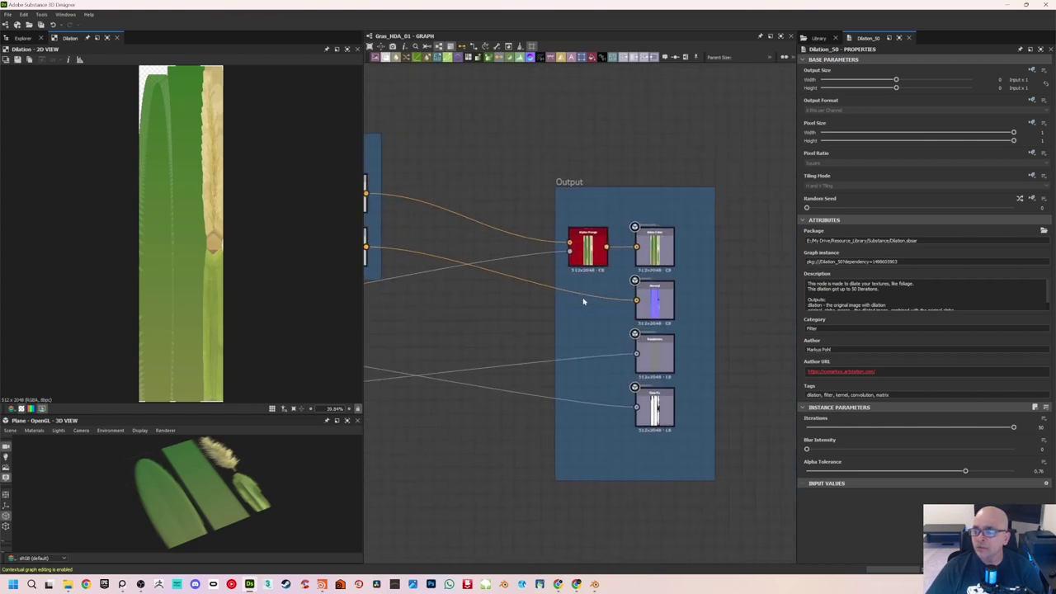
middle_click_drag(601, 288, 555, 286)
scroll(554, 288, "up", 2)
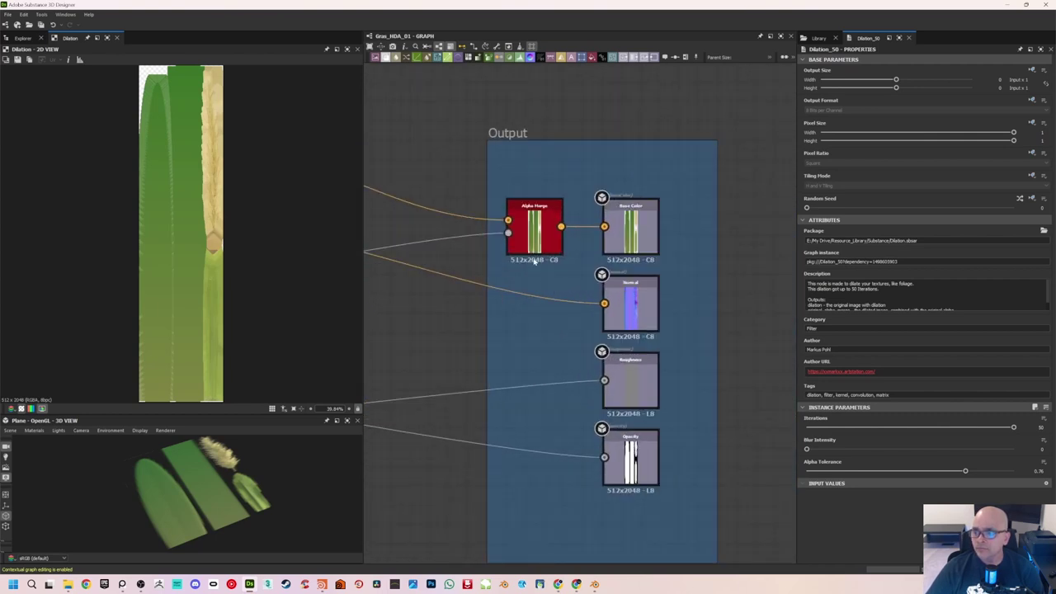
double_click(633, 233)
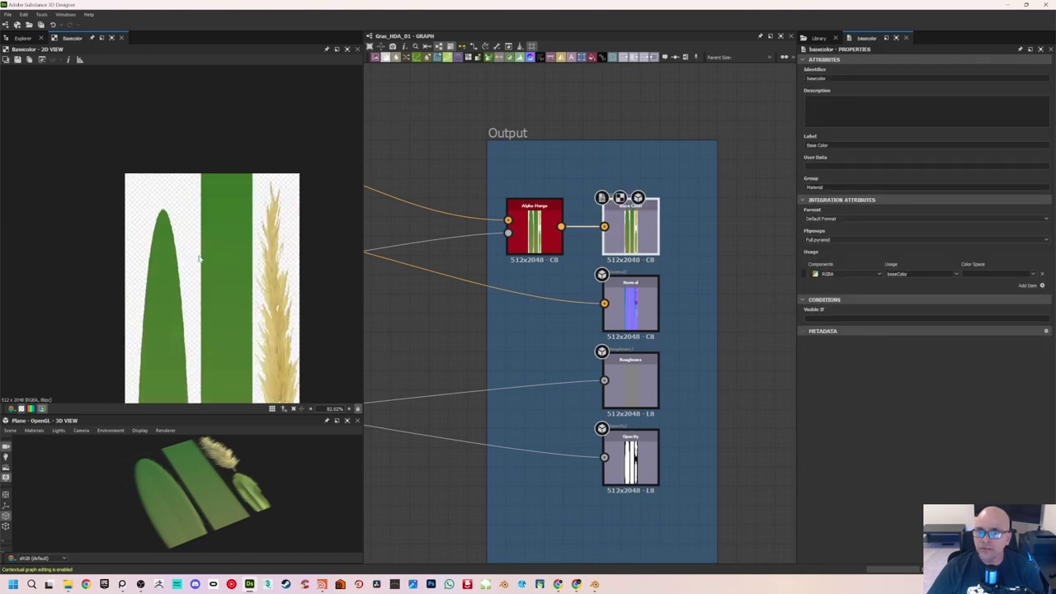
scroll(189, 270, "down", 3)
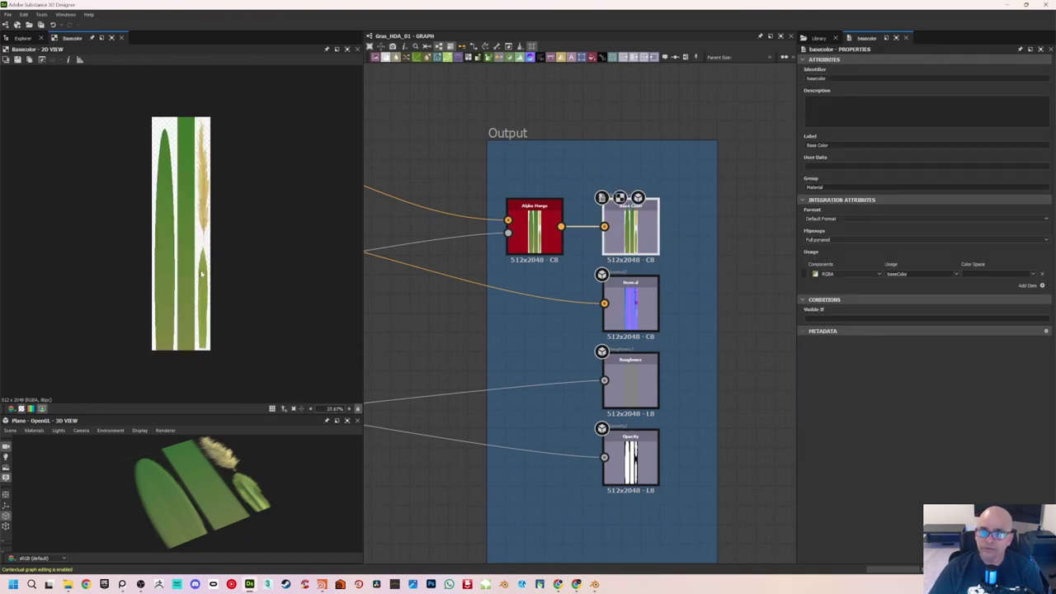
double_click(635, 310)
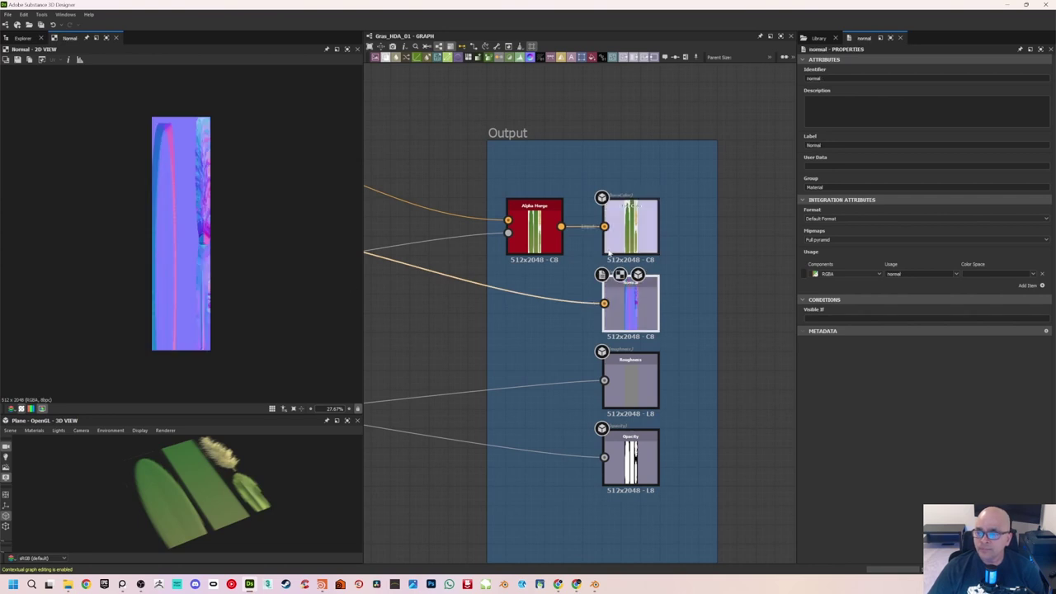
Preview the opacity map that feeds the A input of the Output frame's Alpha Merge node
middle_click_drag(470, 214, 510, 263)
scroll(549, 259, "up", 2)
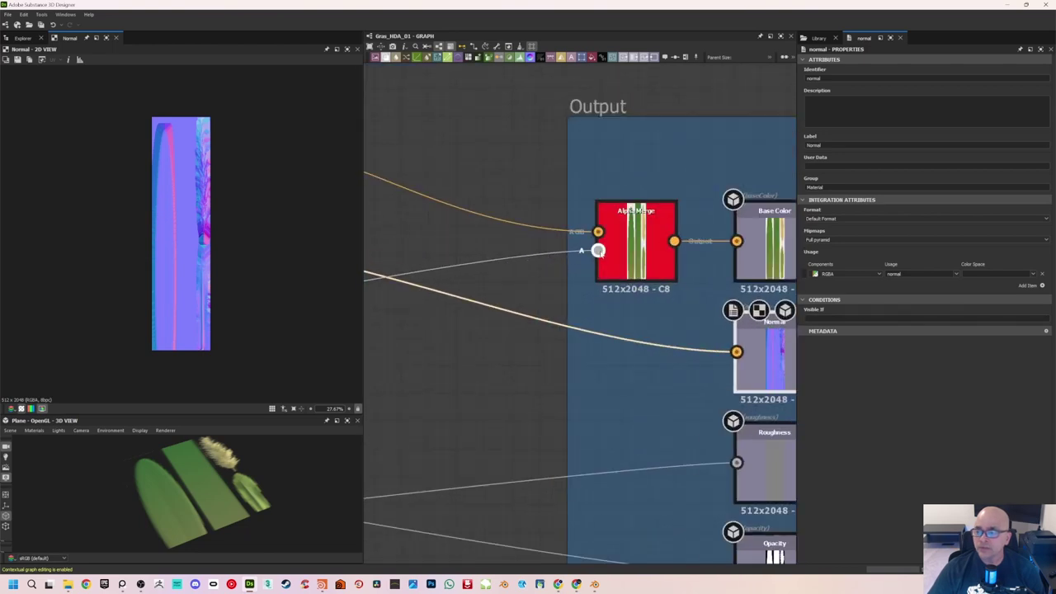
left_click_drag(600, 253, 598, 251)
scroll(212, 245, "up", 1)
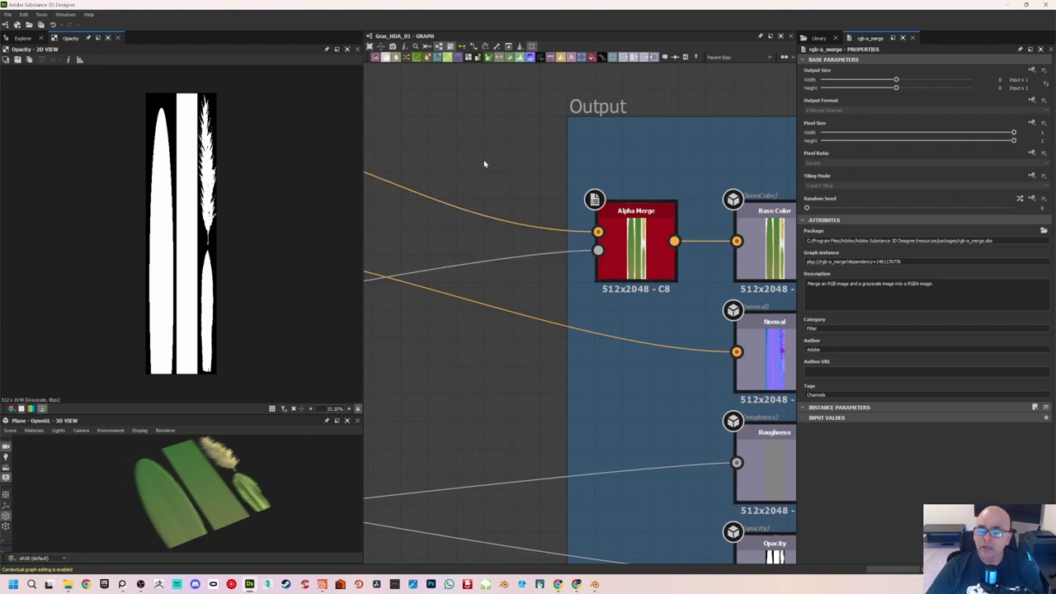
middle_click_drag(683, 162, 518, 168)
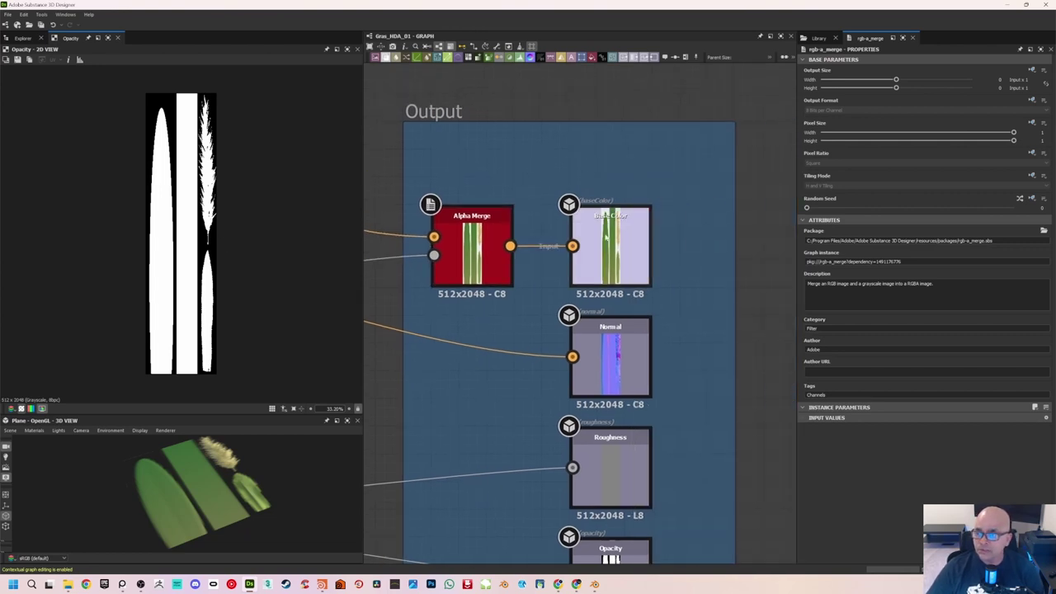
Preview the Base Color output and review the graph's export settings for the base colour, normal, roughness and opacity maps
double_click(606, 242)
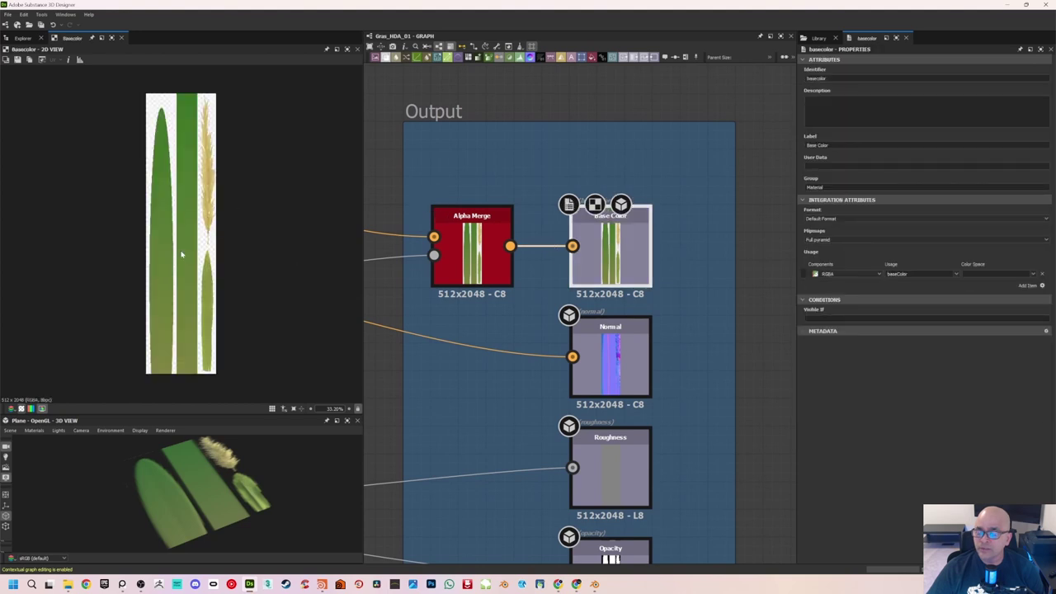
left_click(538, 112)
scroll(542, 126, "down", 3)
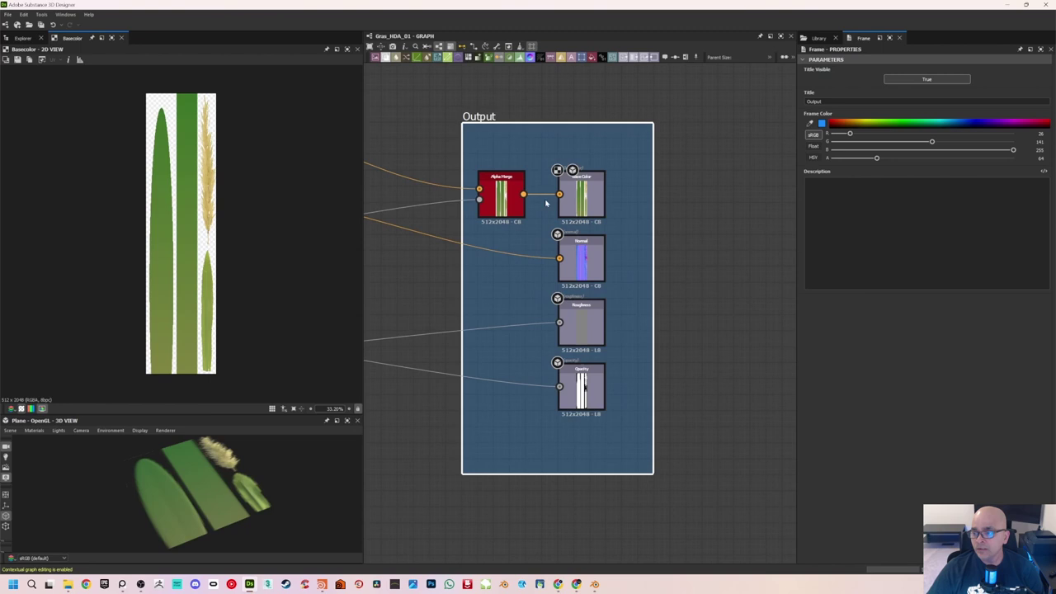
middle_click_drag(537, 108, 537, 145)
left_click(501, 52)
left_click(510, 73)
left_click(485, 256)
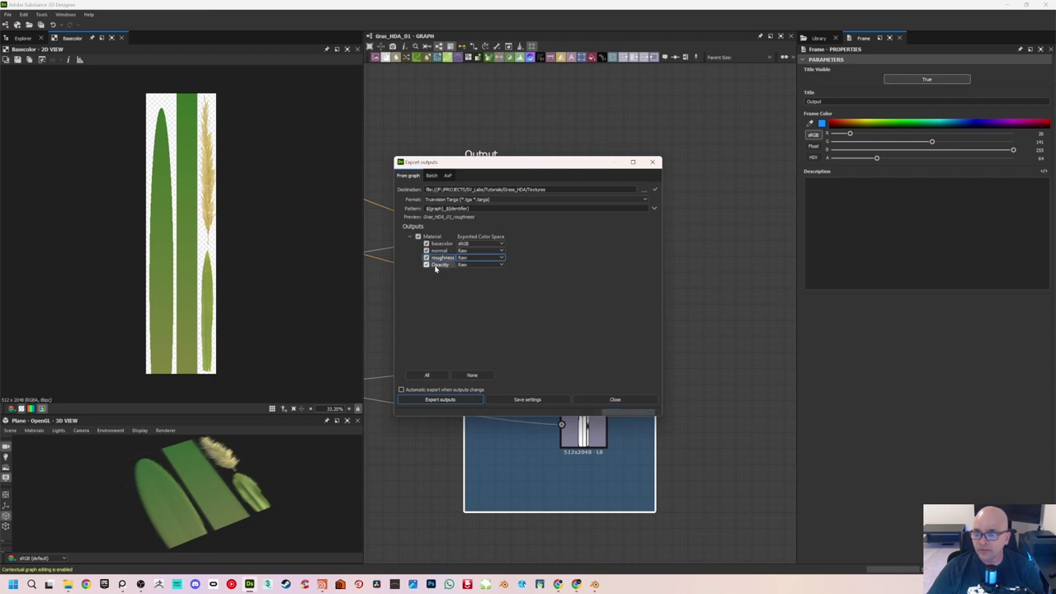
left_click(652, 162)
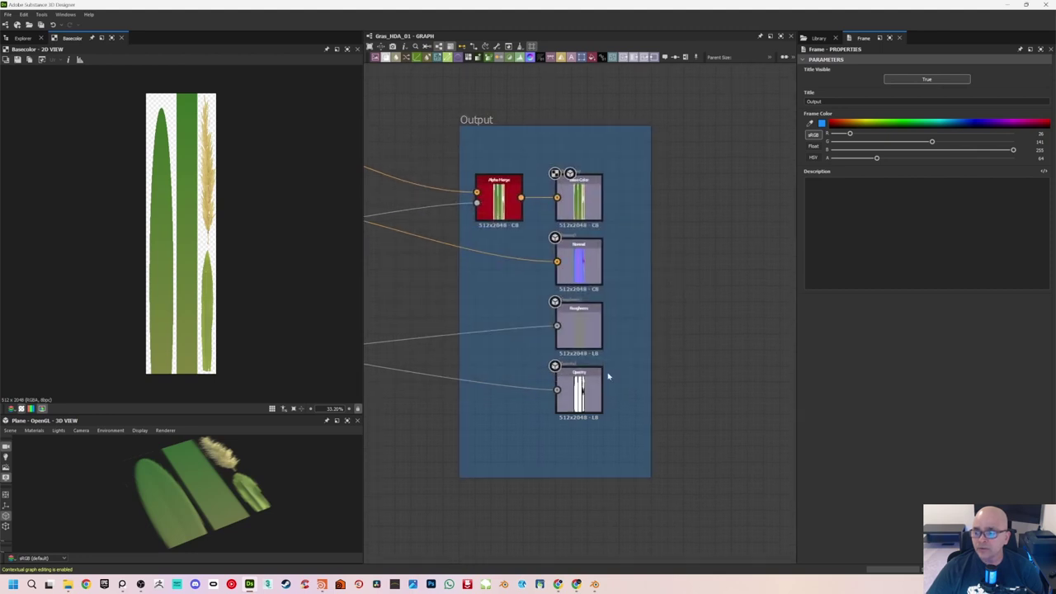
Preview the Opacity output and inspect the mask input of the Alpha Merge node in the Output frame
left_click(582, 394)
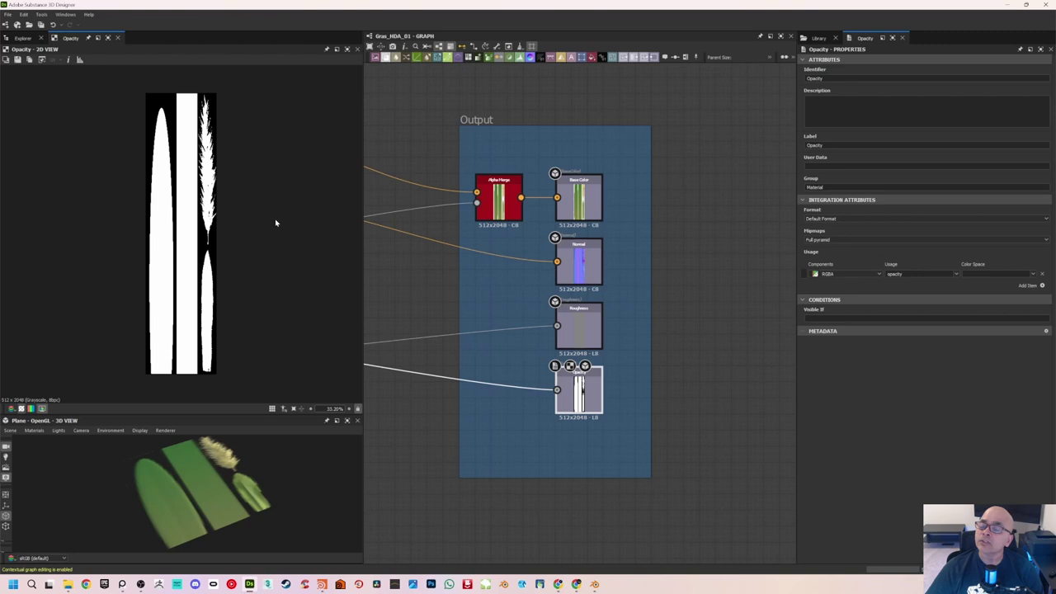
middle_click_drag(469, 234, 488, 244)
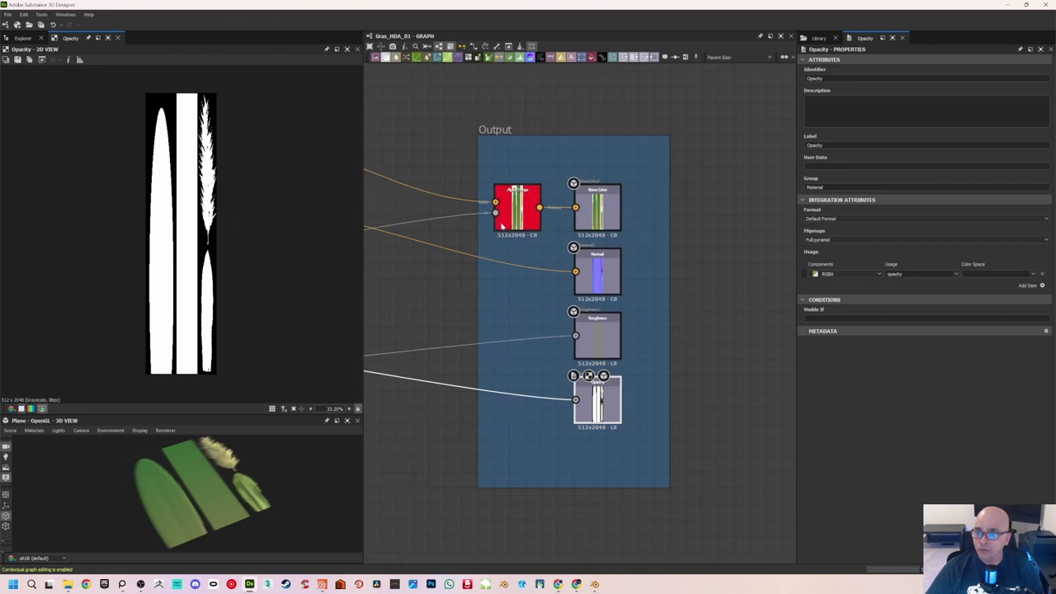
left_click(495, 213)
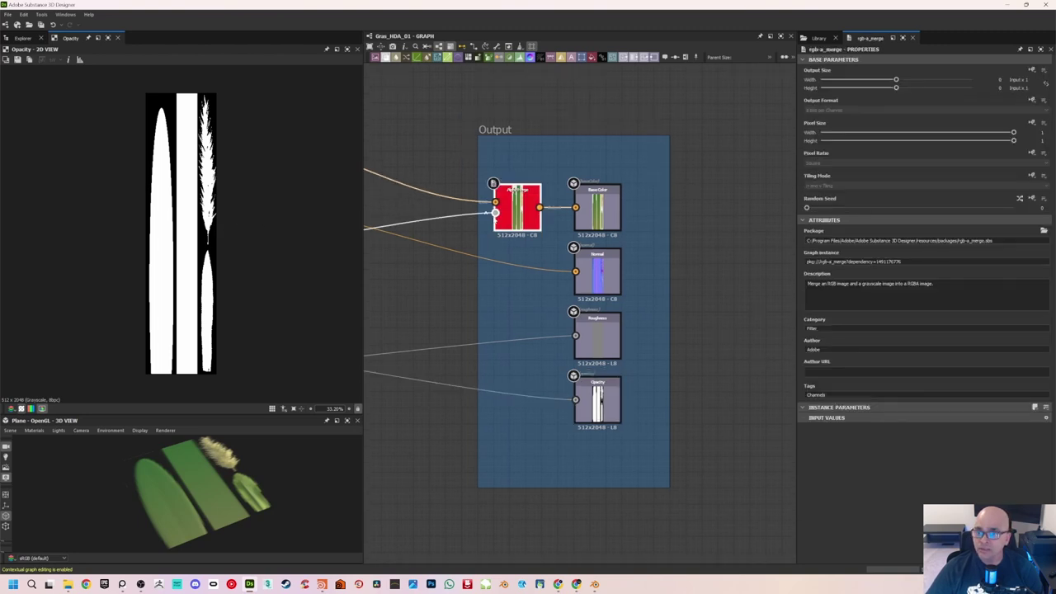
left_click(610, 403)
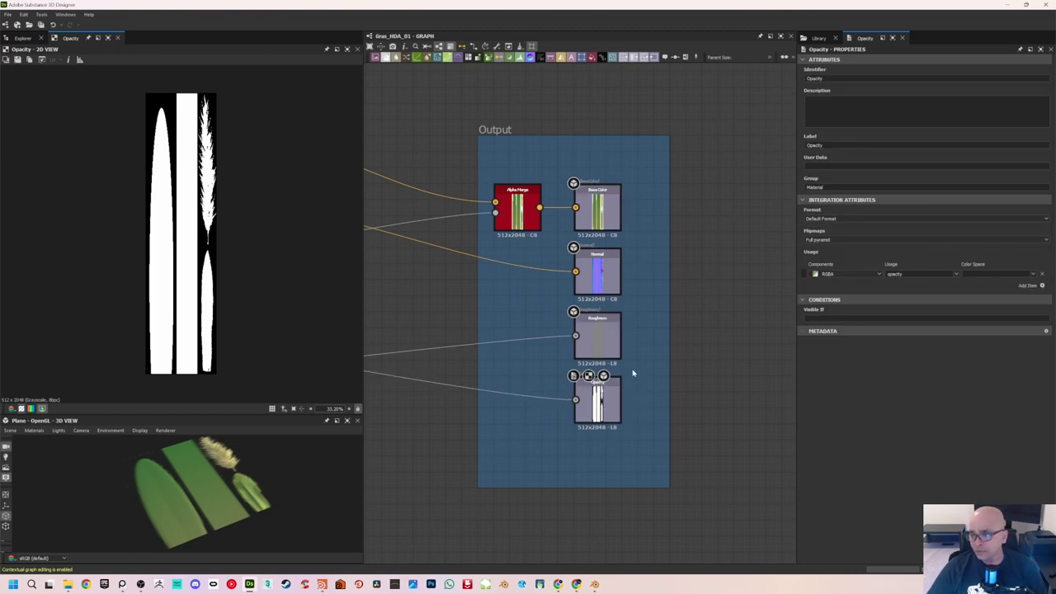
scroll(661, 312, "down", 1)
middle_click_drag(651, 259, 650, 293)
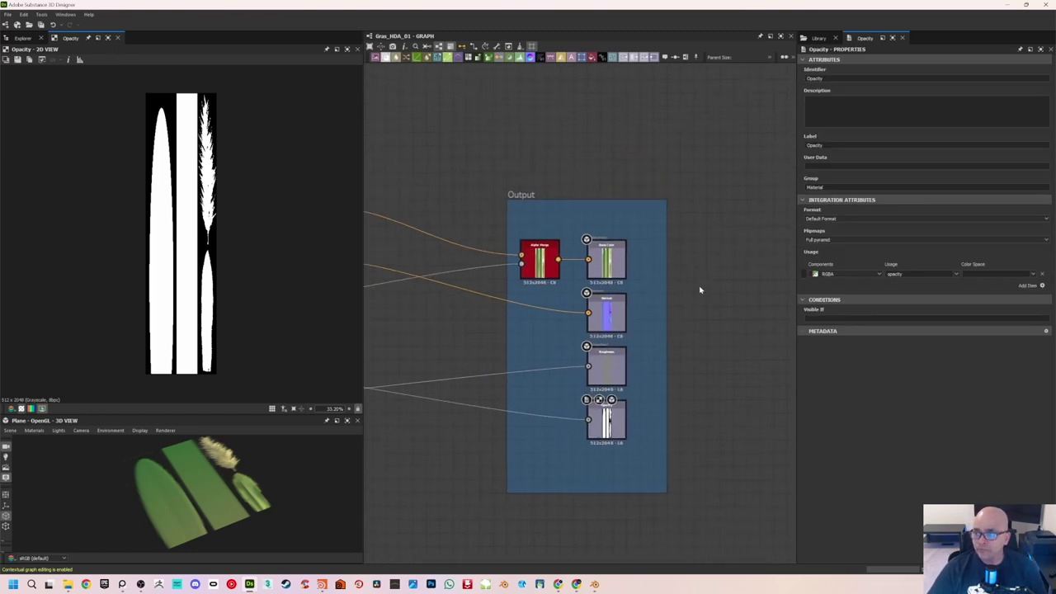
scroll(465, 217, "down", 2)
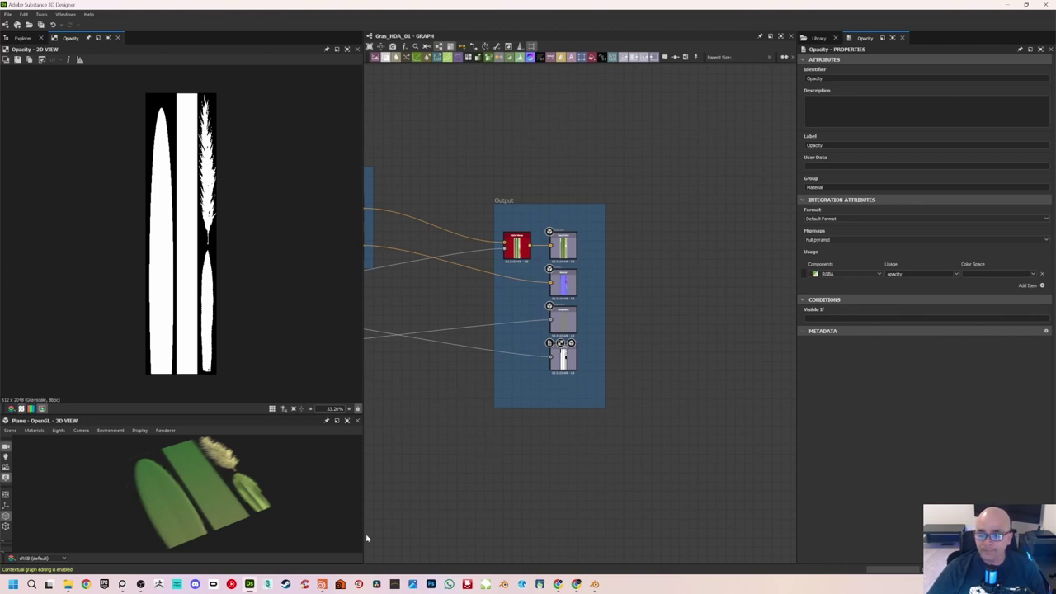
Switch to Houdini and add a Subnetwork node to the empty object network
left_click(321, 584)
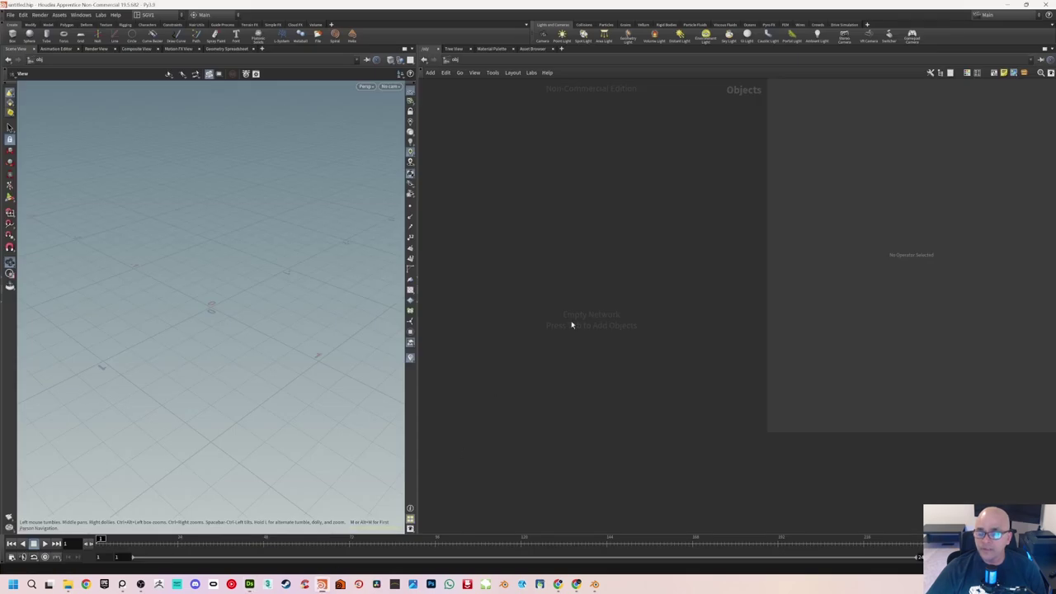
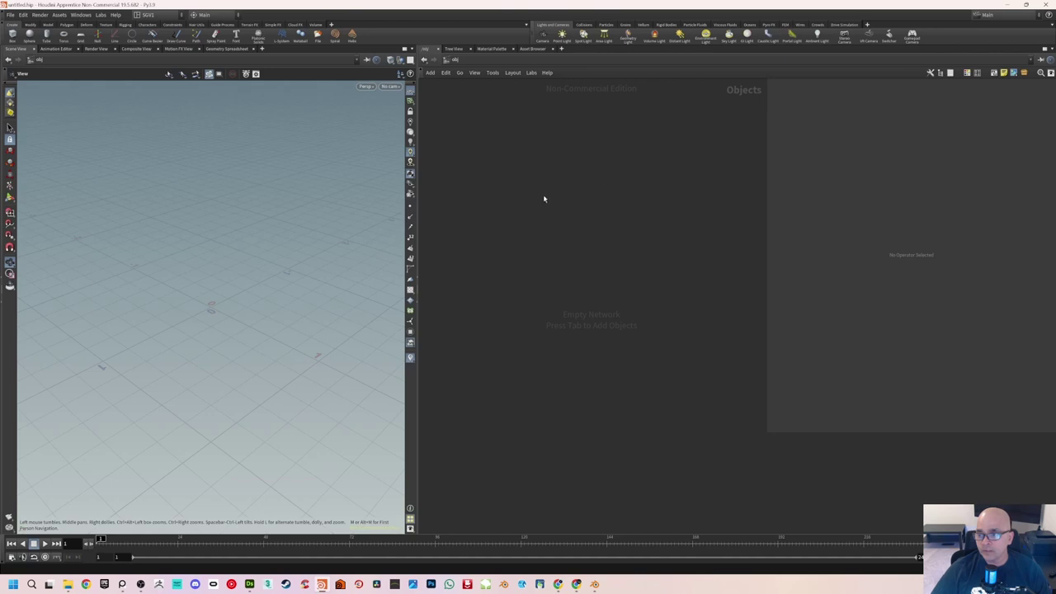
key("Tab")
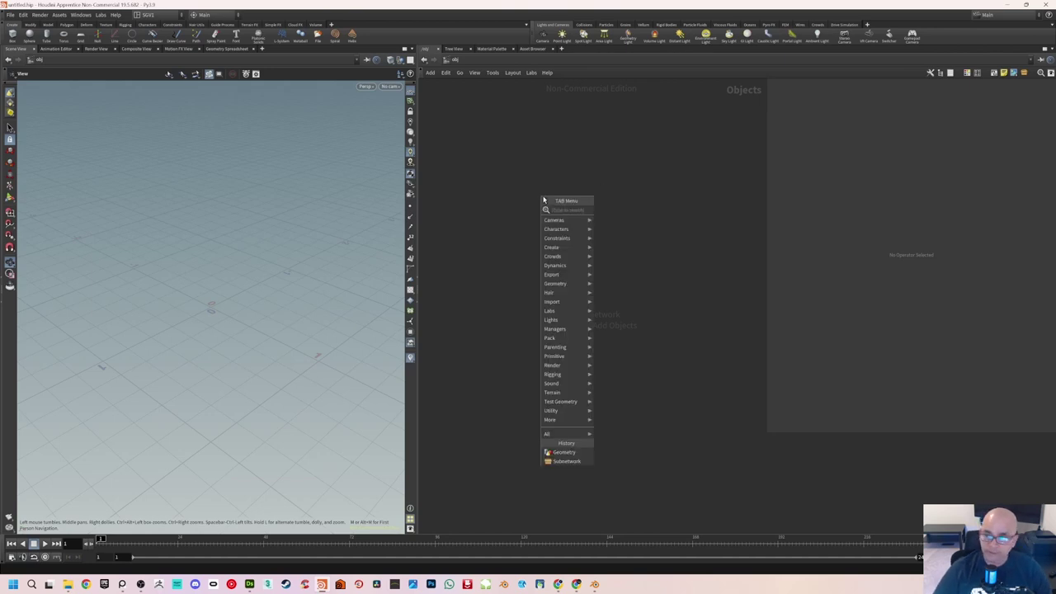
left_click(575, 168)
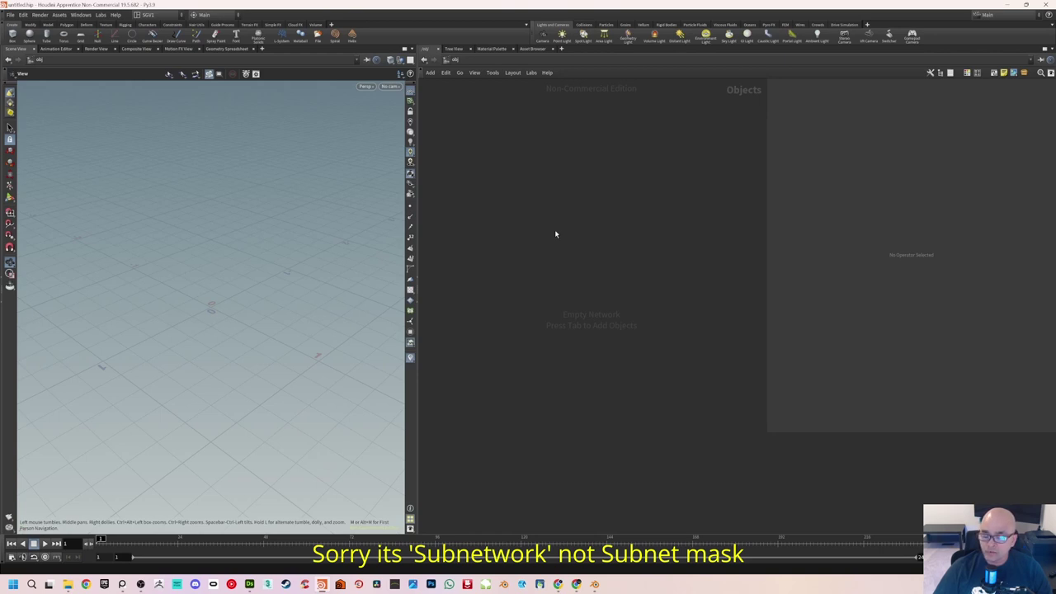
key("Tab")
type("s")
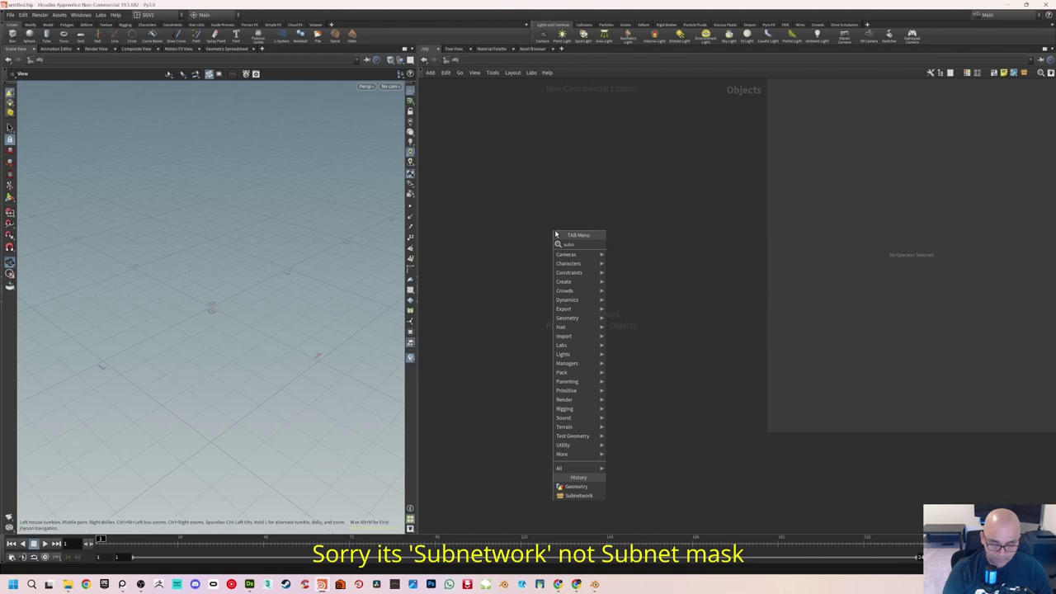
key("Return")
left_click(567, 261)
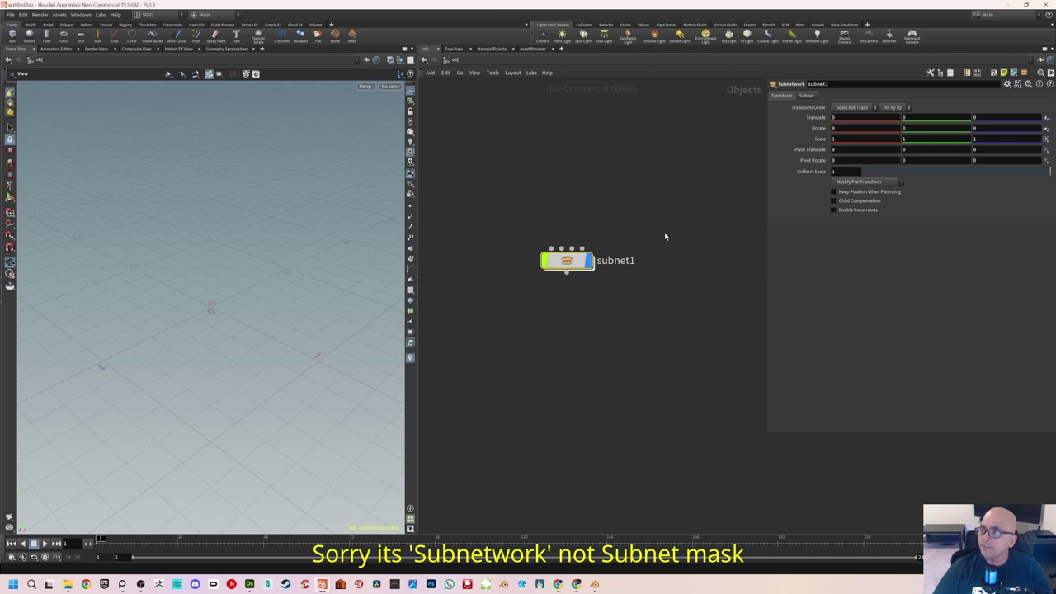
Rename the subnetwork node as Grass_HDA
key("F2")
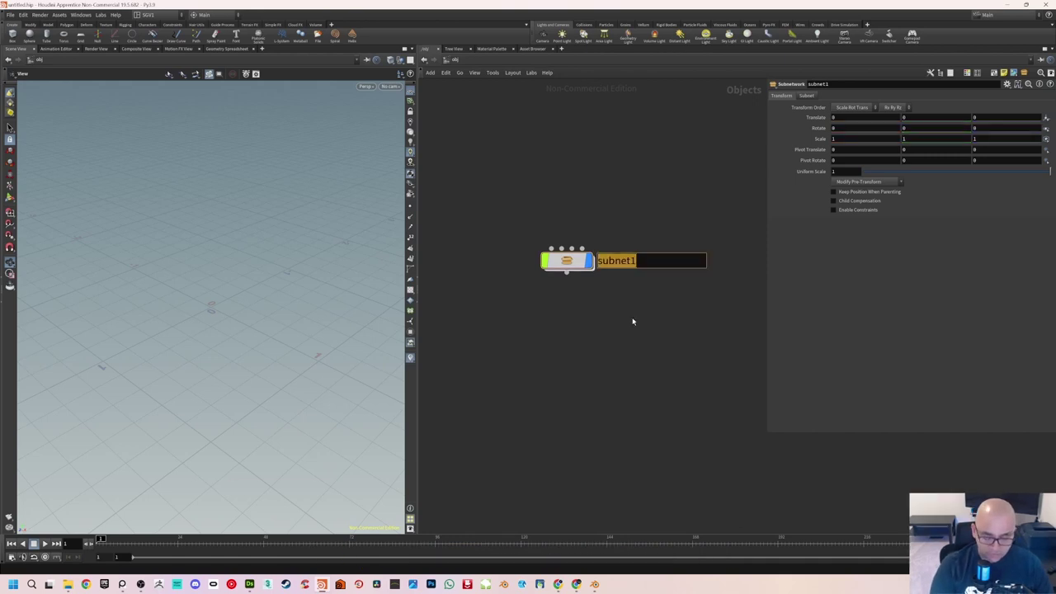
type("Gras")
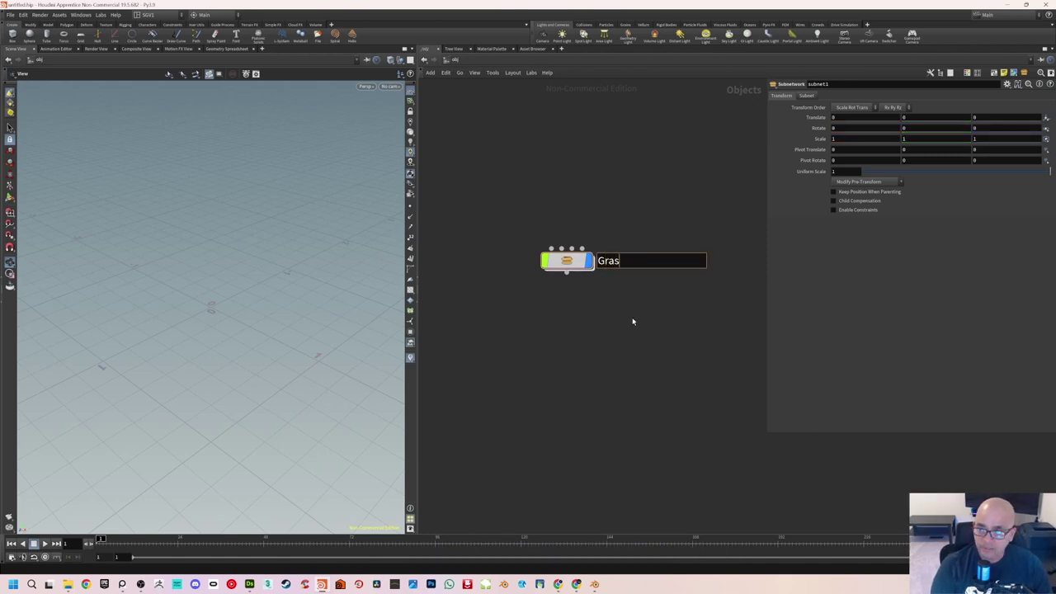
type("s_HDA")
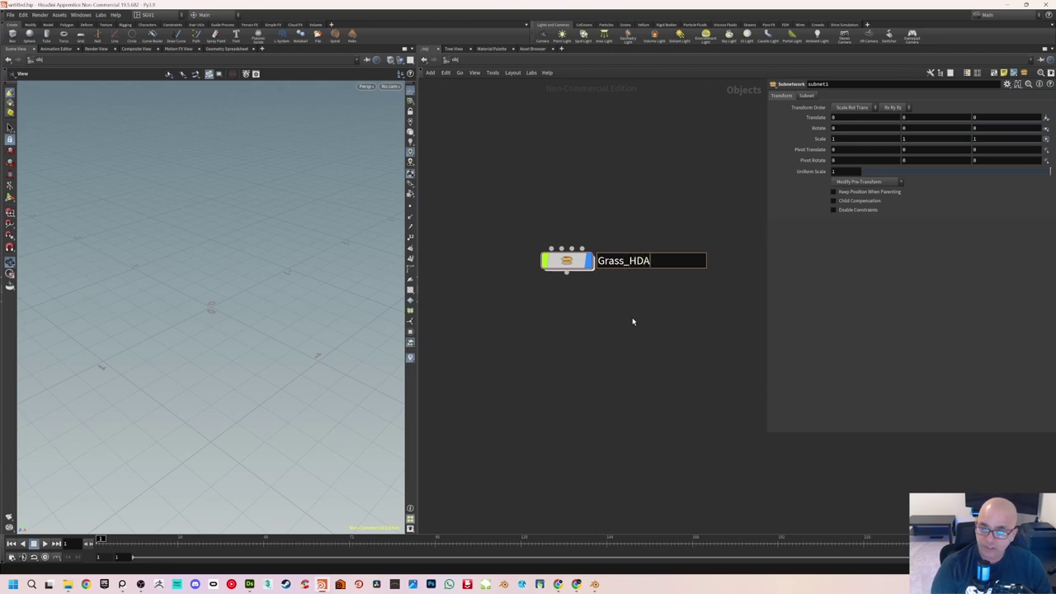
key("Return")
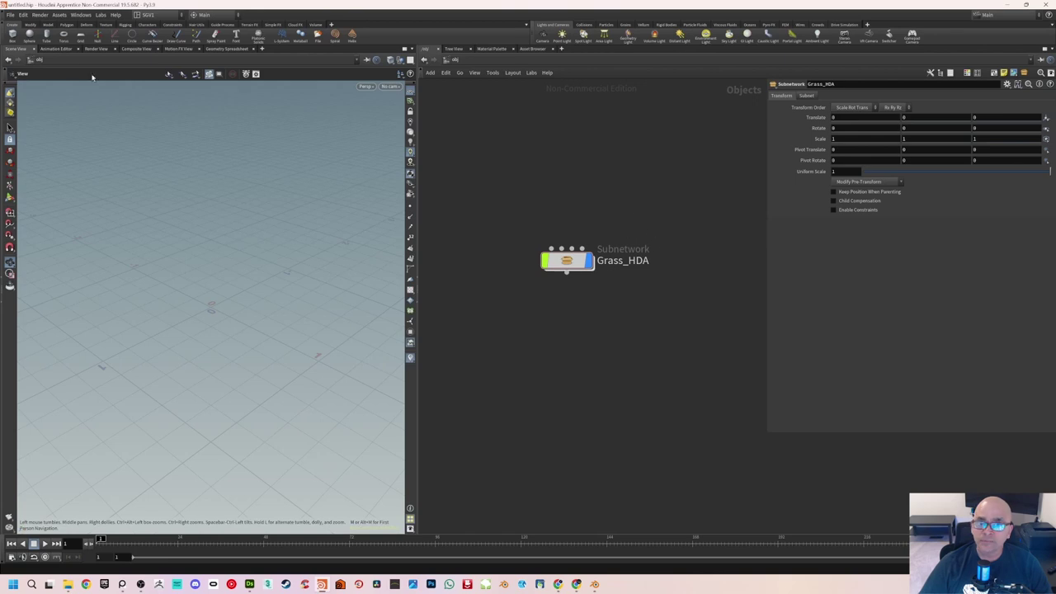
Start saving the scene under a new name and browse to the folder F:/PROJECTS/SV_Labs/Tutorials/Grass_HDA/Houdini
left_click(11, 15)
left_click(33, 86)
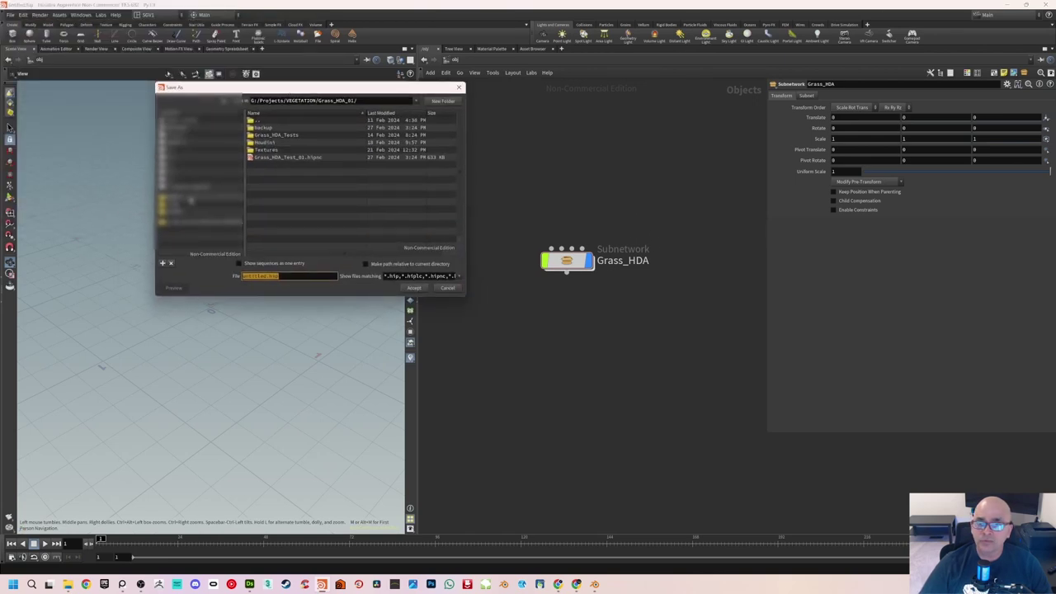
left_click(202, 172)
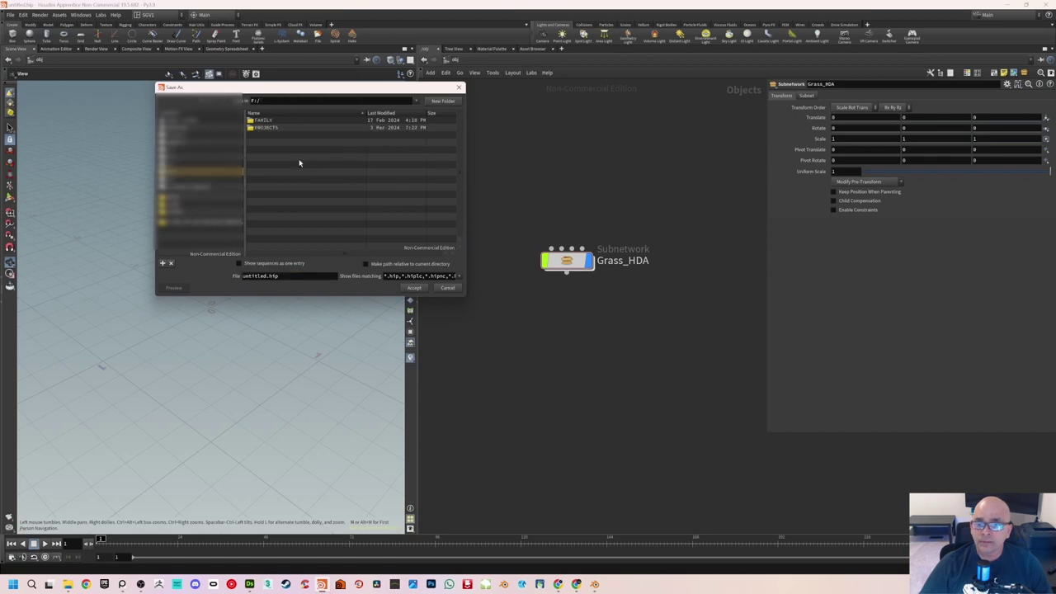
left_click(273, 128)
double_click(272, 127)
double_click(273, 150)
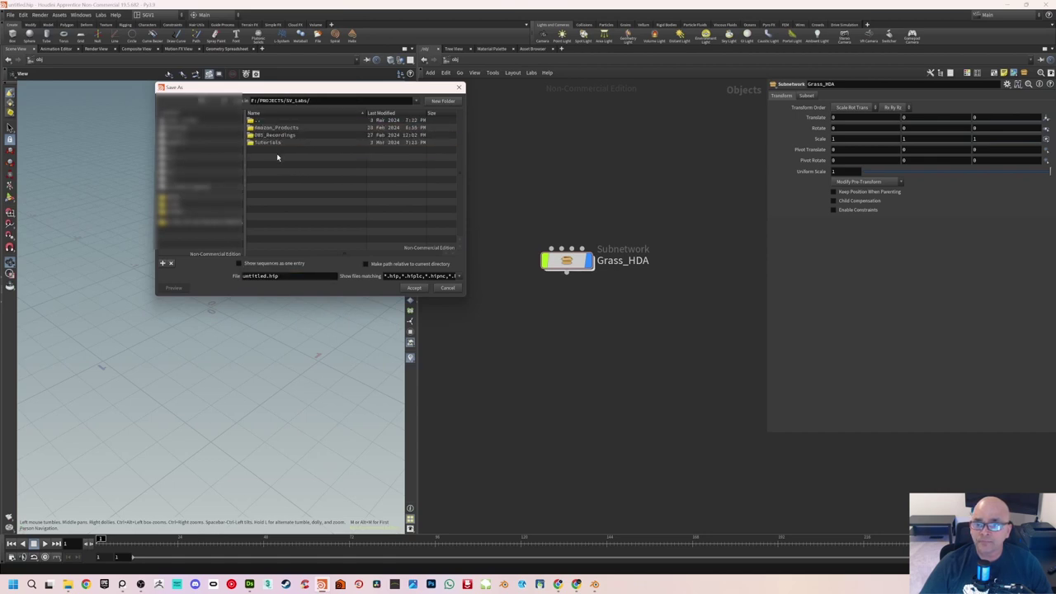
double_click(277, 143)
double_click(275, 128)
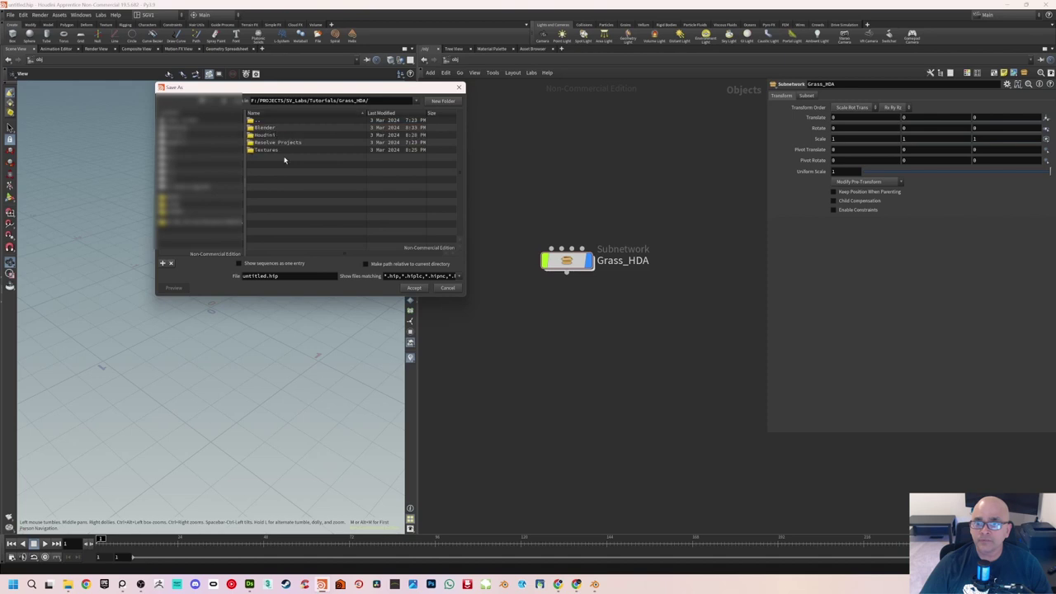
double_click(264, 135)
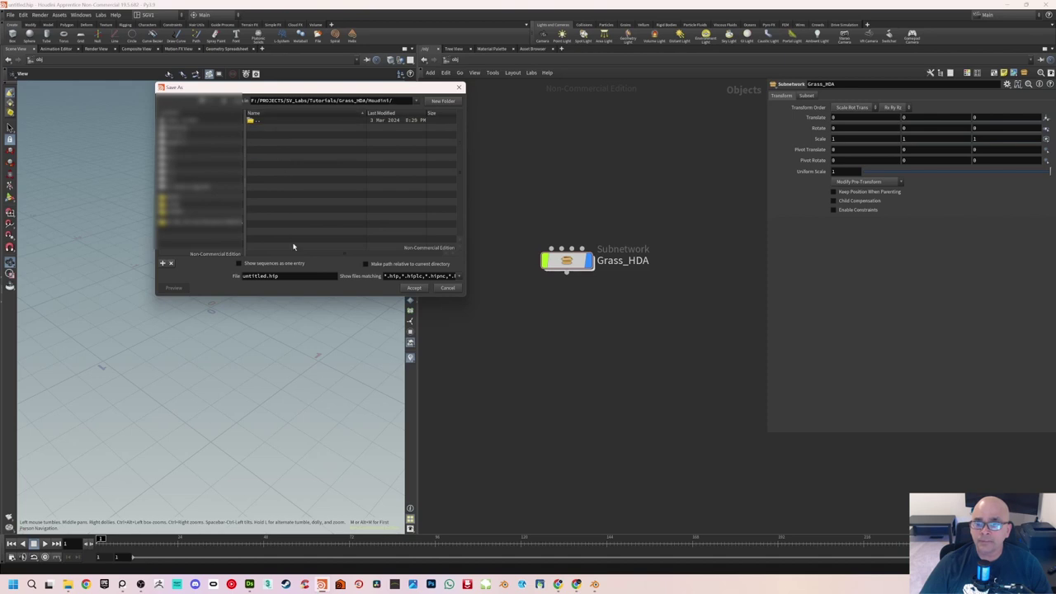
Name the scene file Grass_HDA_01 and save it in the chosen folder
double_click(290, 278)
type("Gras")
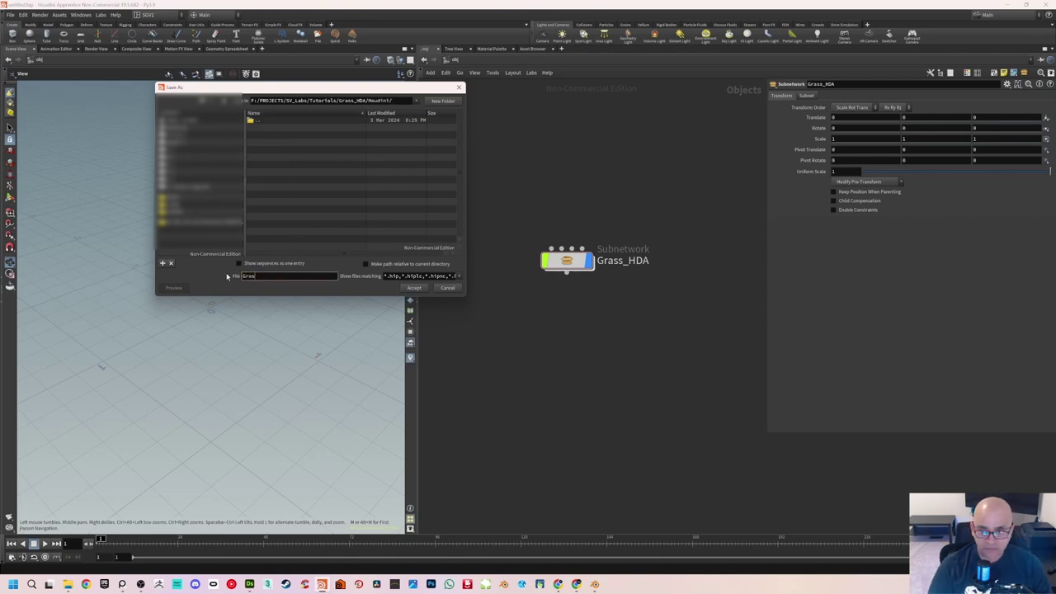
type("s_HDA")
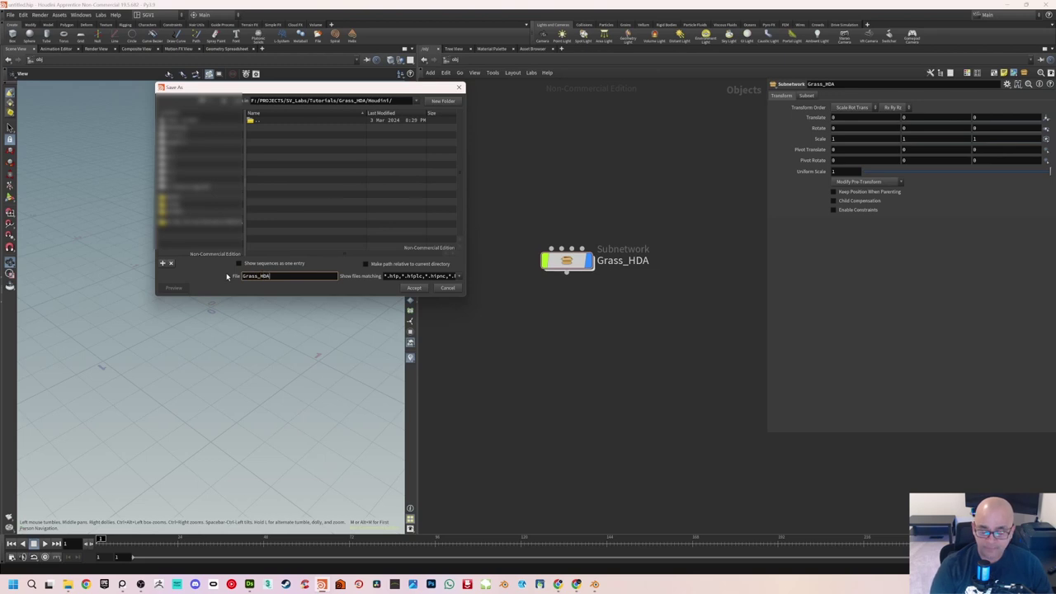
type("_01")
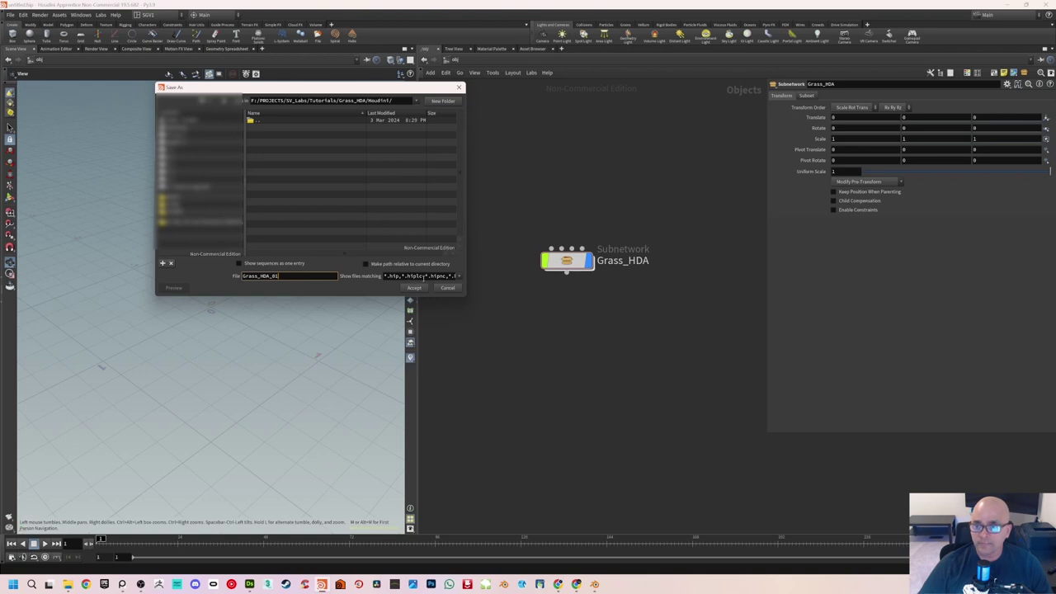
left_click(415, 287)
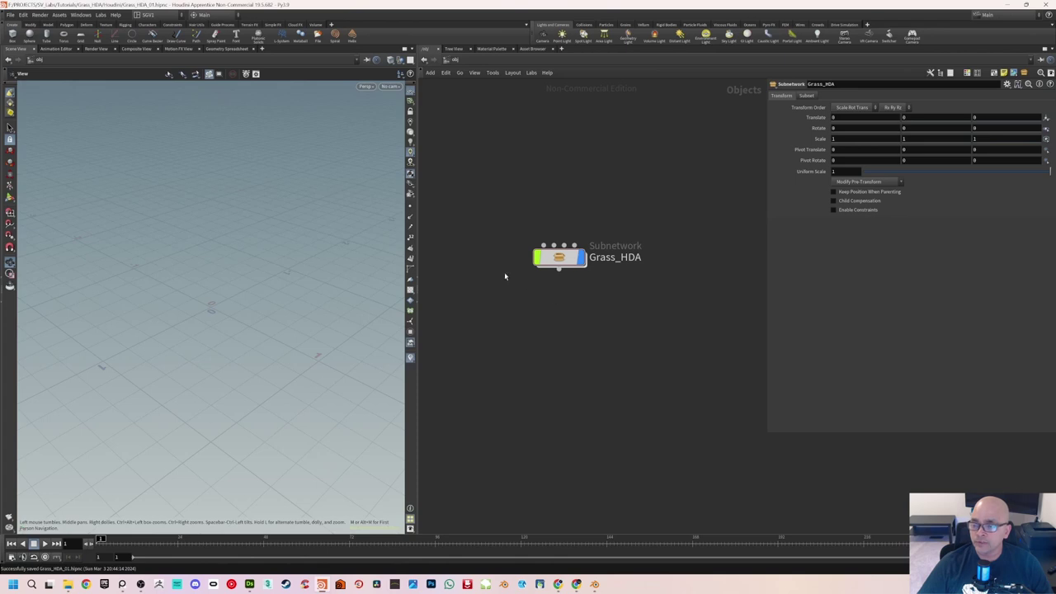
Go inside the Grass_HDA subnetwork and stack its four Sub-Network Input nodes in a vertical column, out of the way
double_click(560, 259)
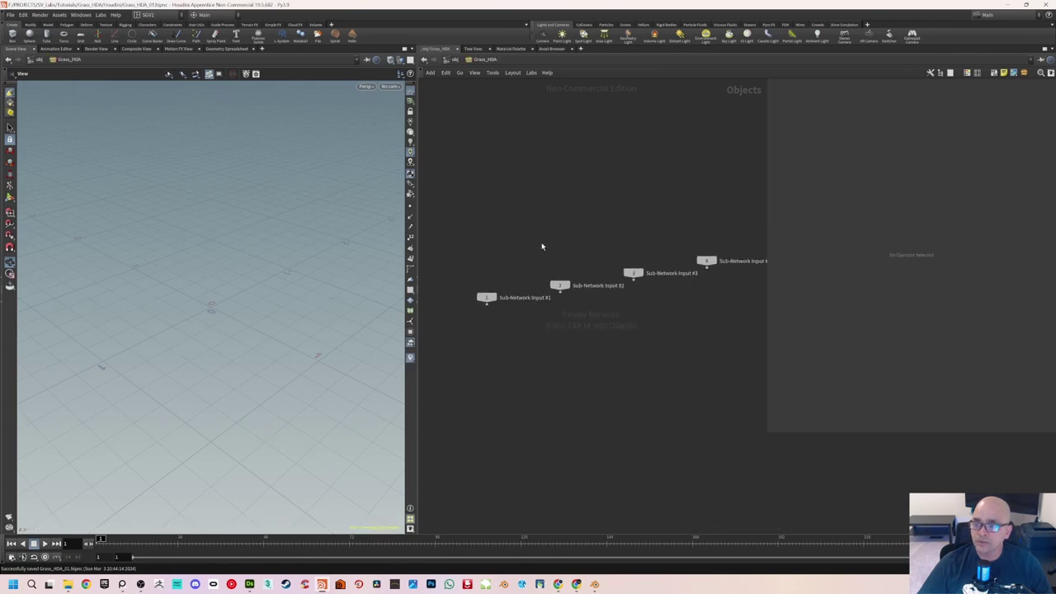
scroll(587, 243, "up", 1)
middle_click_drag(632, 247, 597, 247)
scroll(596, 248, "down", 2)
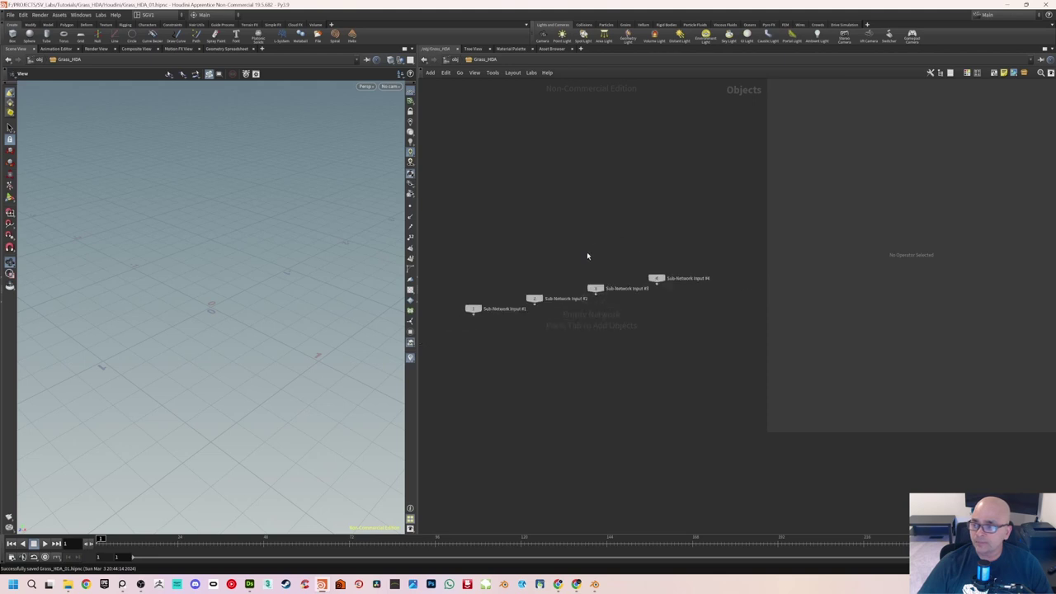
scroll(607, 264, "up", 1)
left_click_drag(593, 299, 679, 308)
left_click_drag(503, 315, 674, 329)
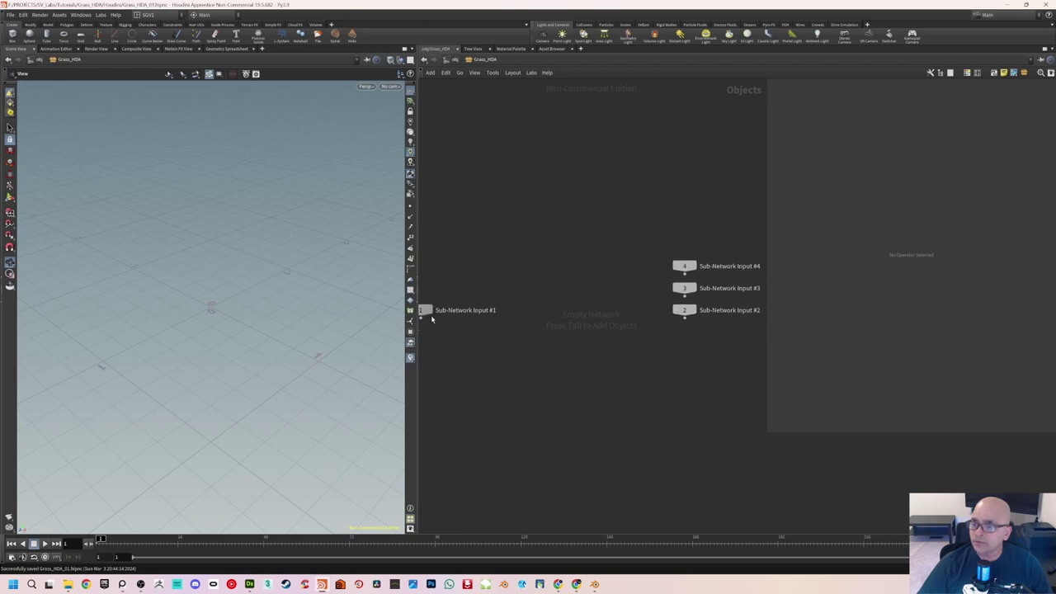
left_click_drag(427, 312, 686, 334)
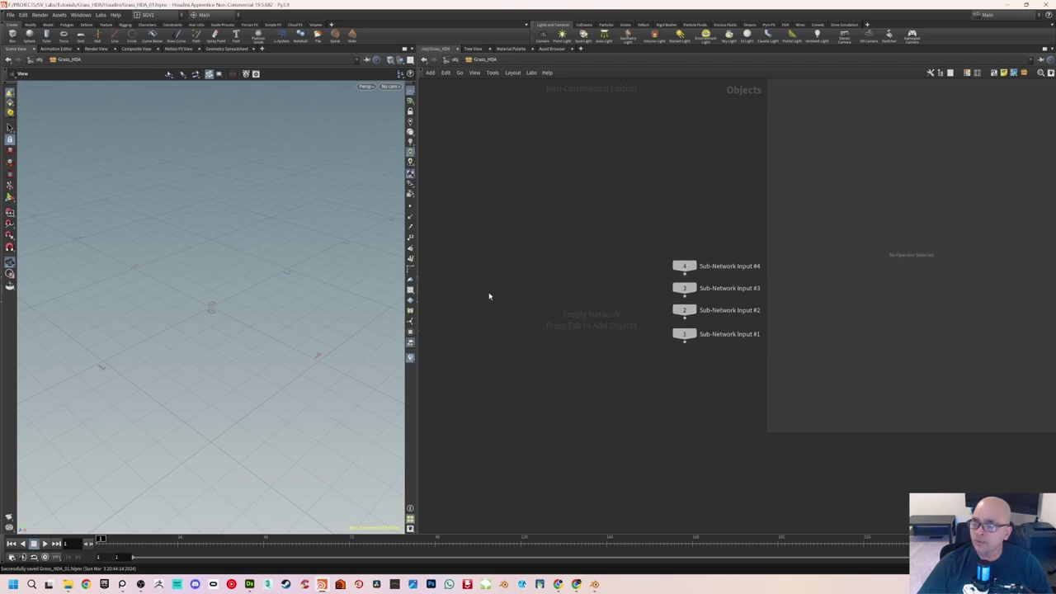
Add a Geometry node inside the Grass_HDA subnetwork, name it Grass, and go inside it
key("Tab")
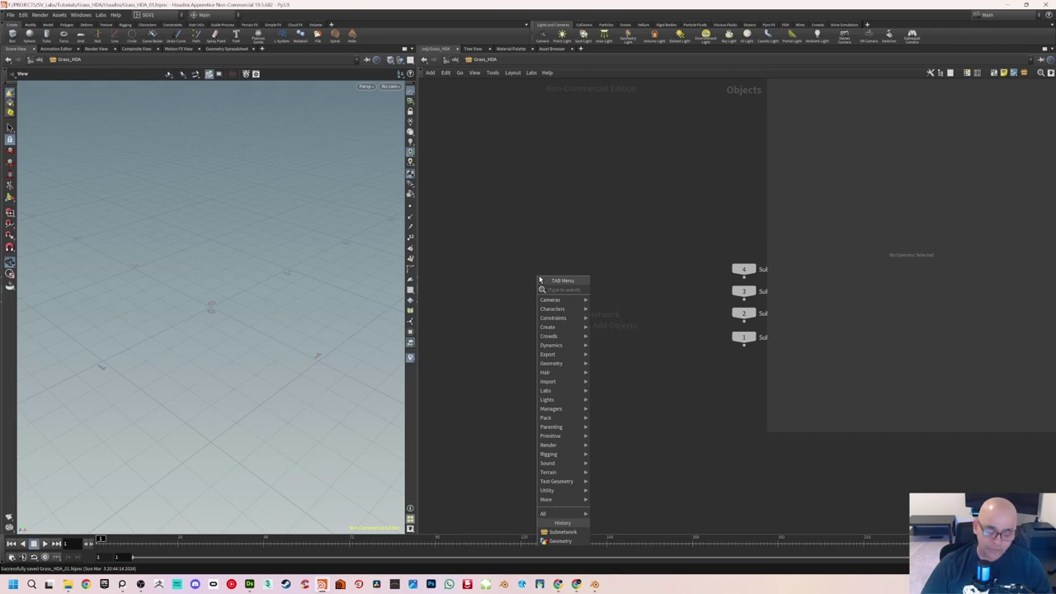
type("geomet")
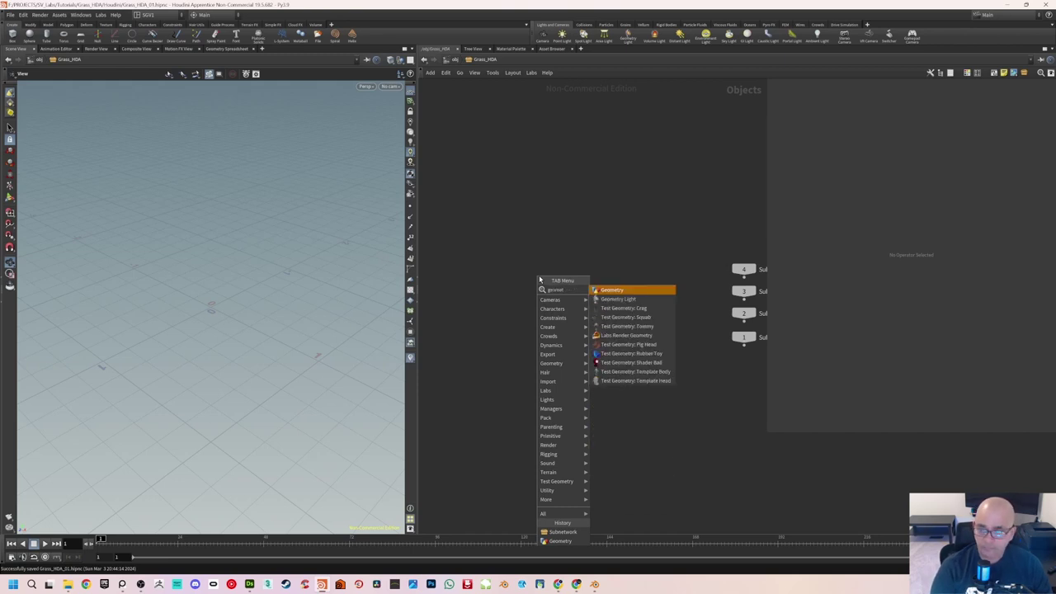
key("Return")
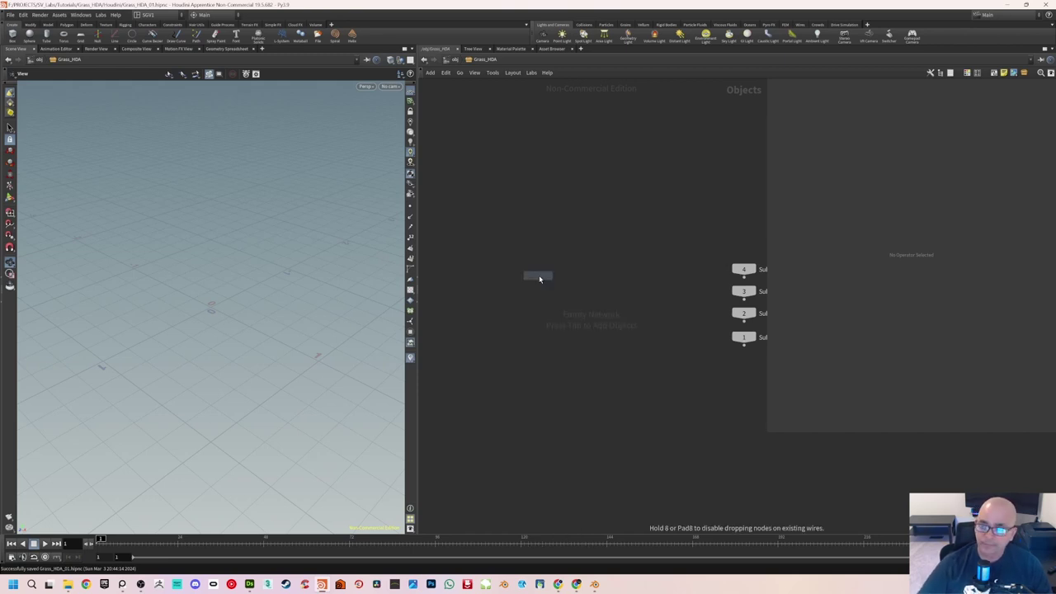
left_click(551, 288)
double_click(569, 285)
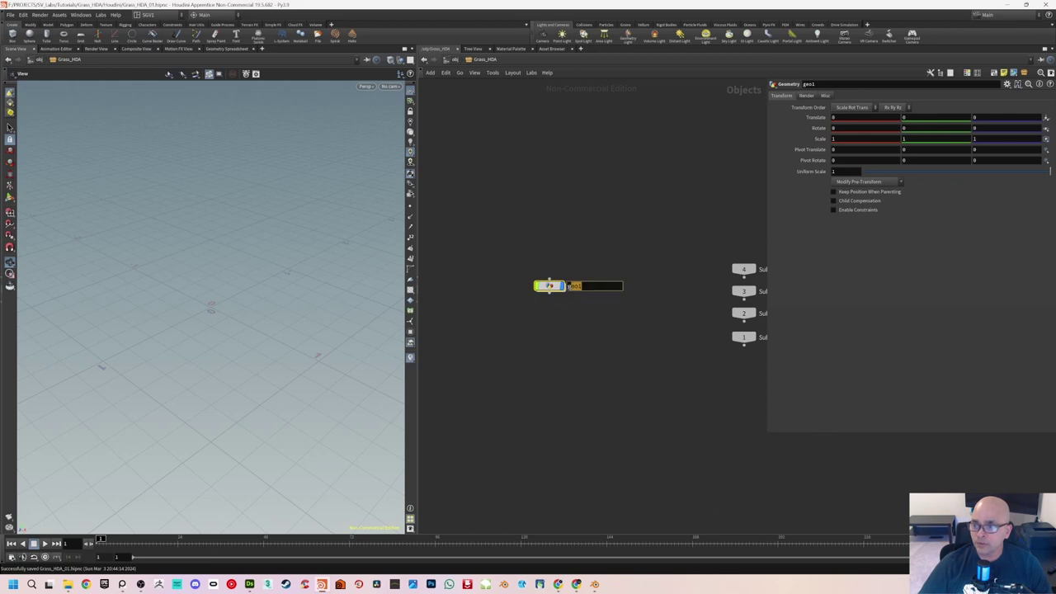
type("Grass")
key("Return")
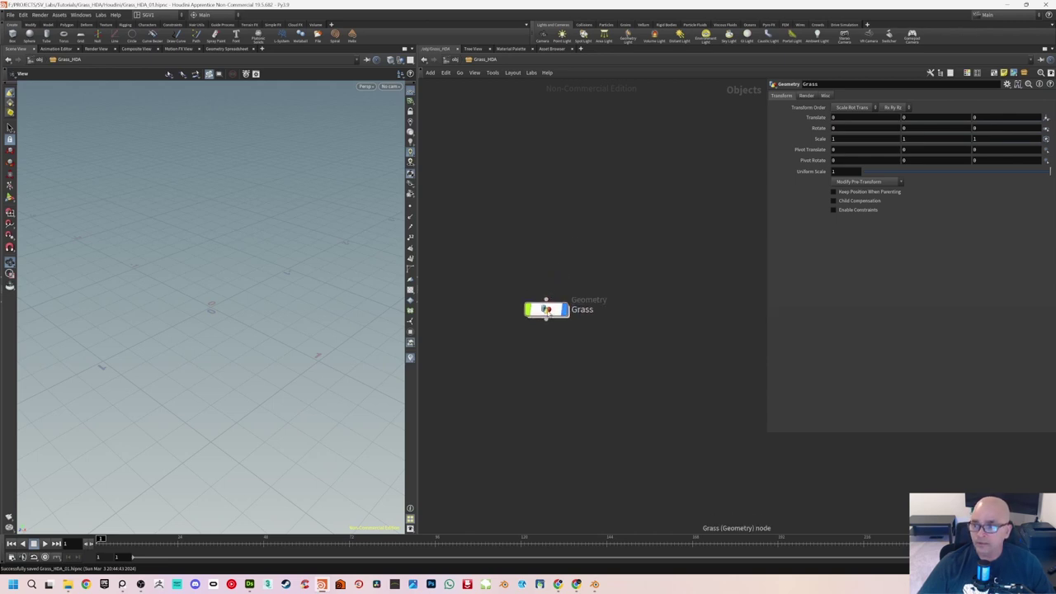
double_click(549, 286)
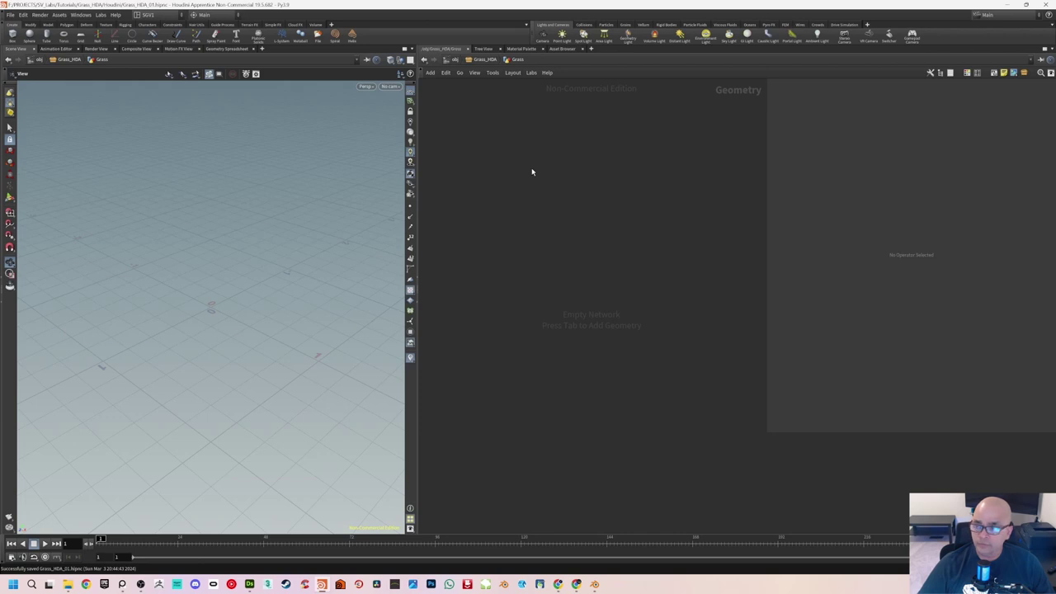
key("Tab")
key("Escape")
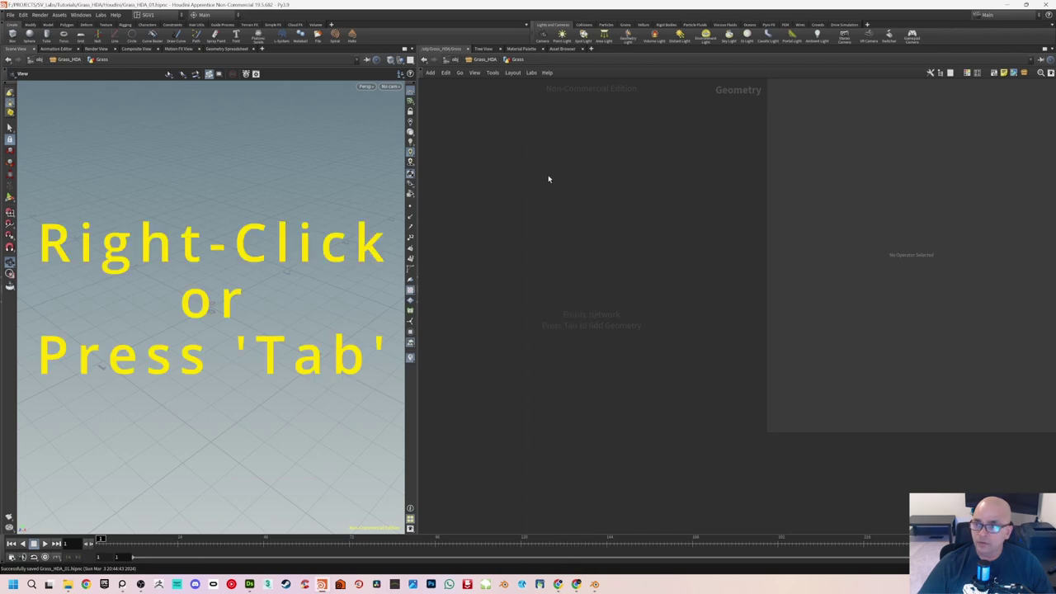
key("Tab")
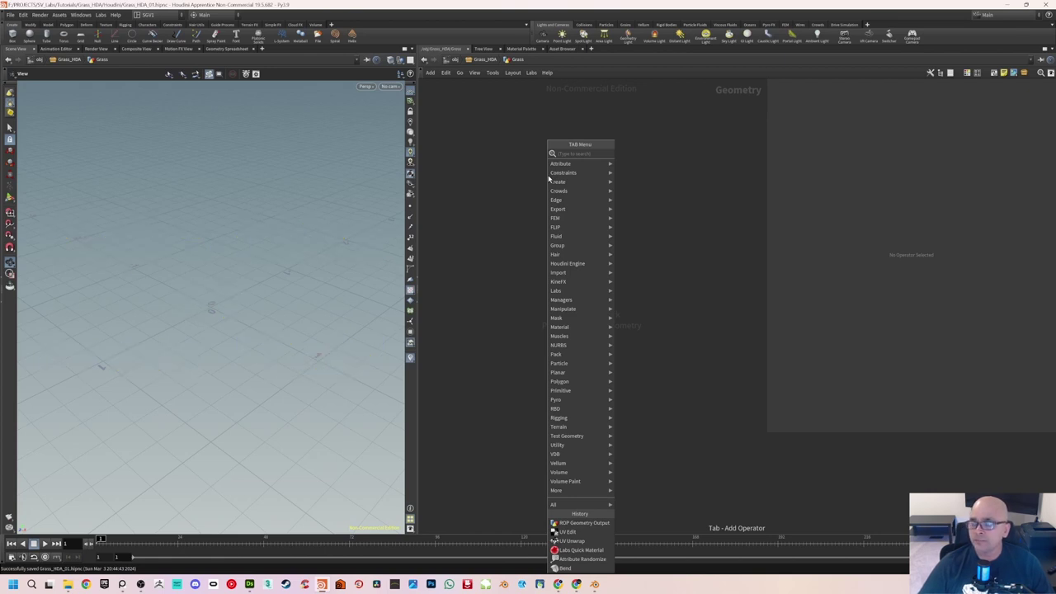
left_click(702, 142)
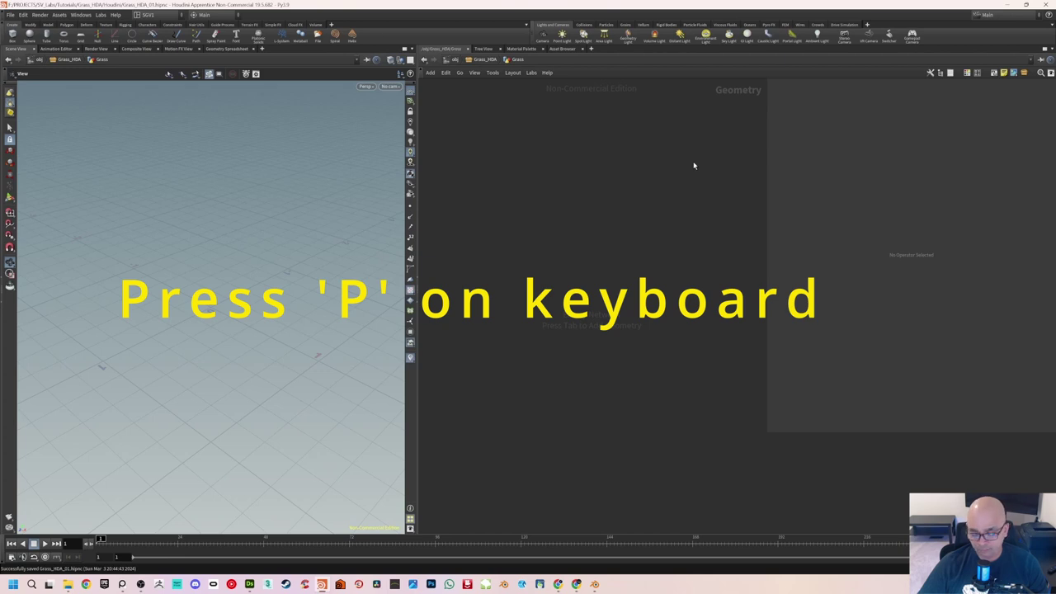
key("p")
key("p")
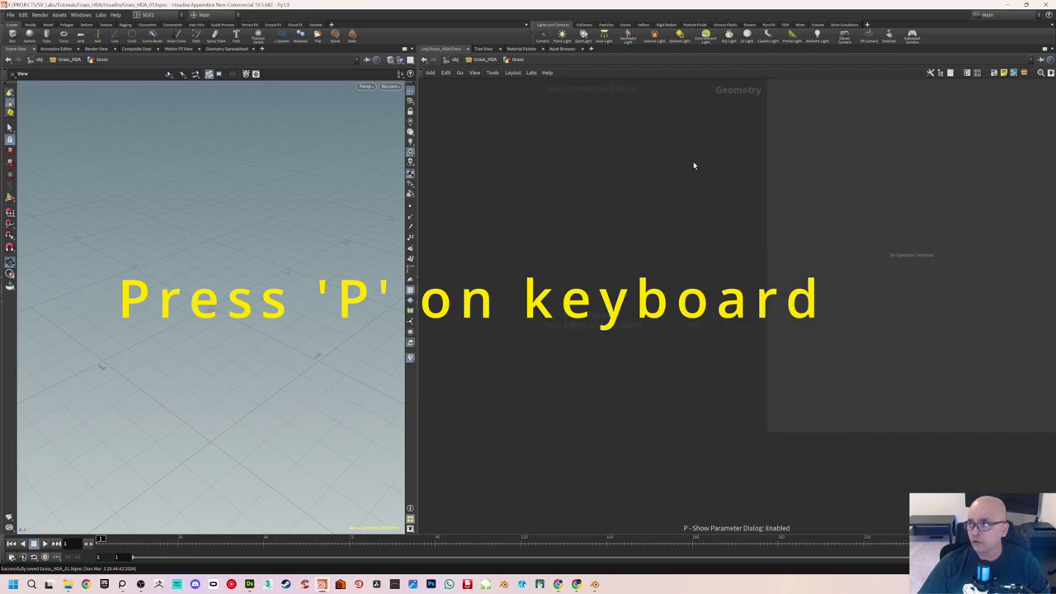
key("p")
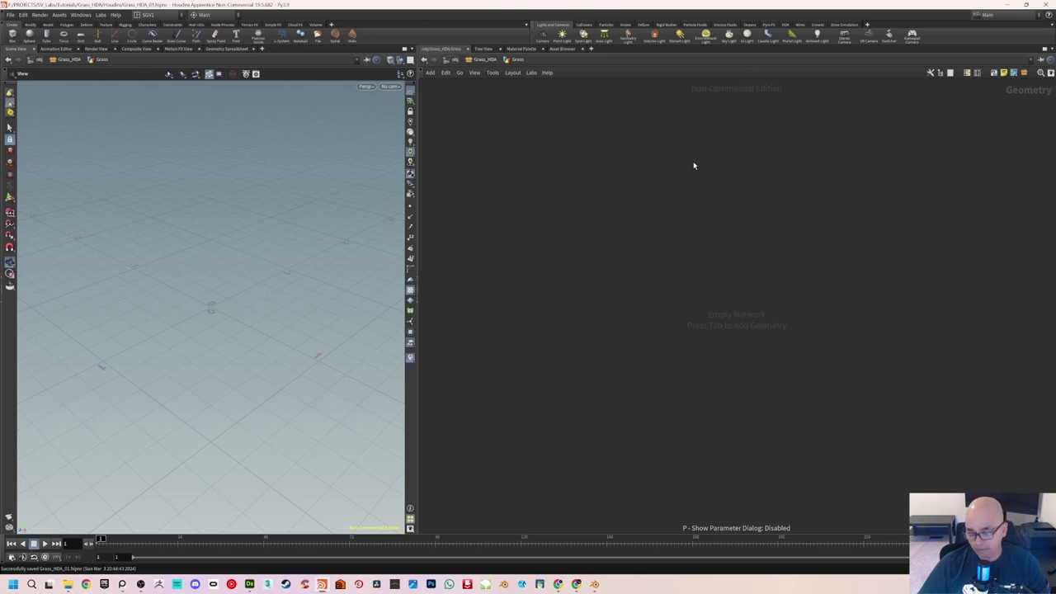
key("p")
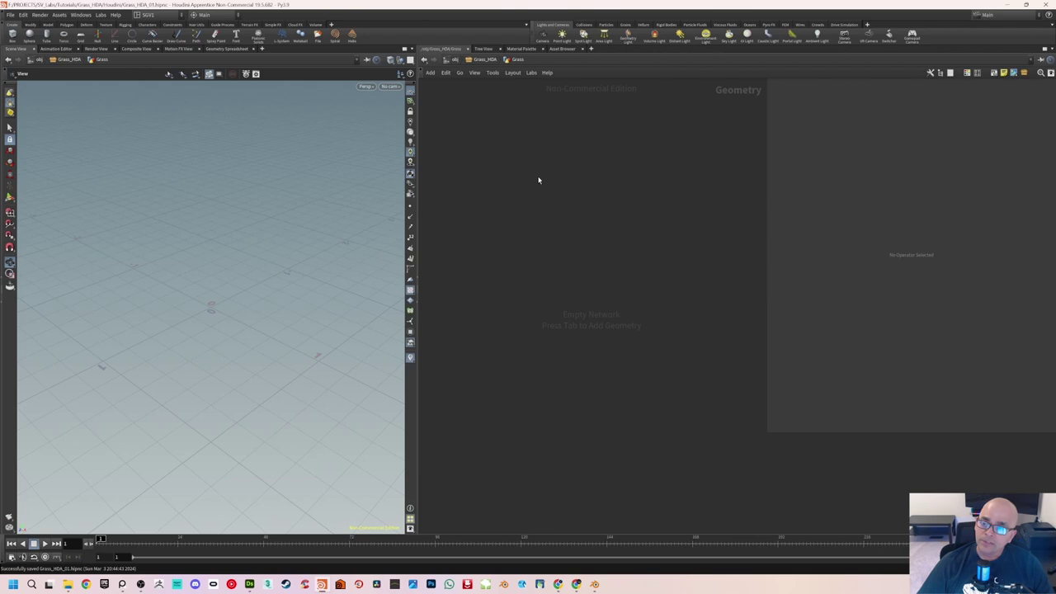
Create a Line node in the empty Grass geometry network
key("Tab")
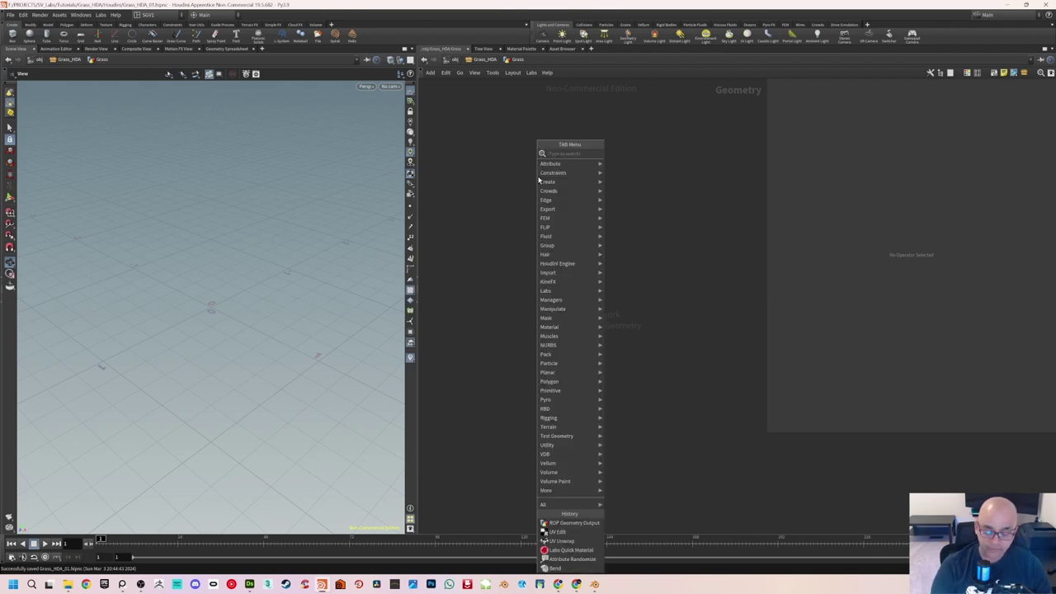
type("line")
key("Return")
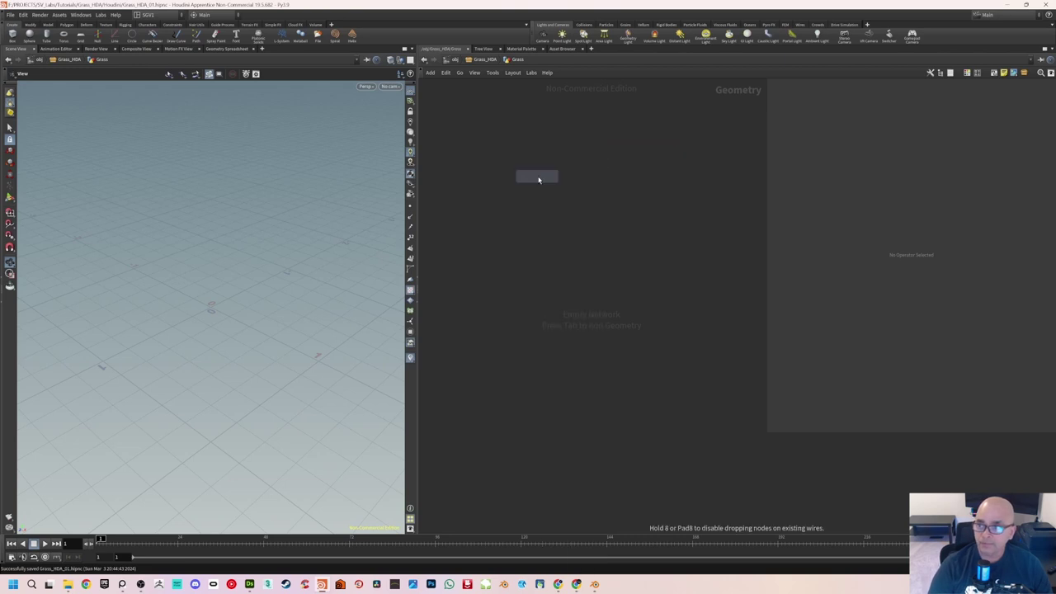
left_click(538, 179)
scroll(220, 231, "up", 2)
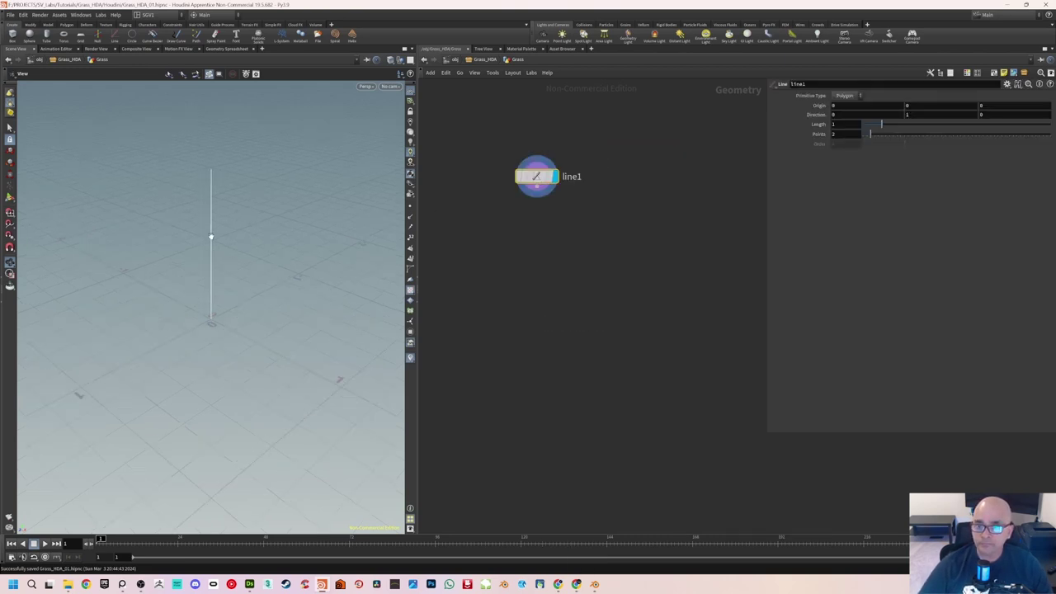
middle_click_drag(214, 239, 215, 281)
mouse_move(215, 281)
left_mouse_down()
mouse_move(215, 255)
mouse_move(231, 273)
mouse_move(212, 261)
left_mouse_up()
Rename the Line node as Blade_Spine
double_click(572, 177)
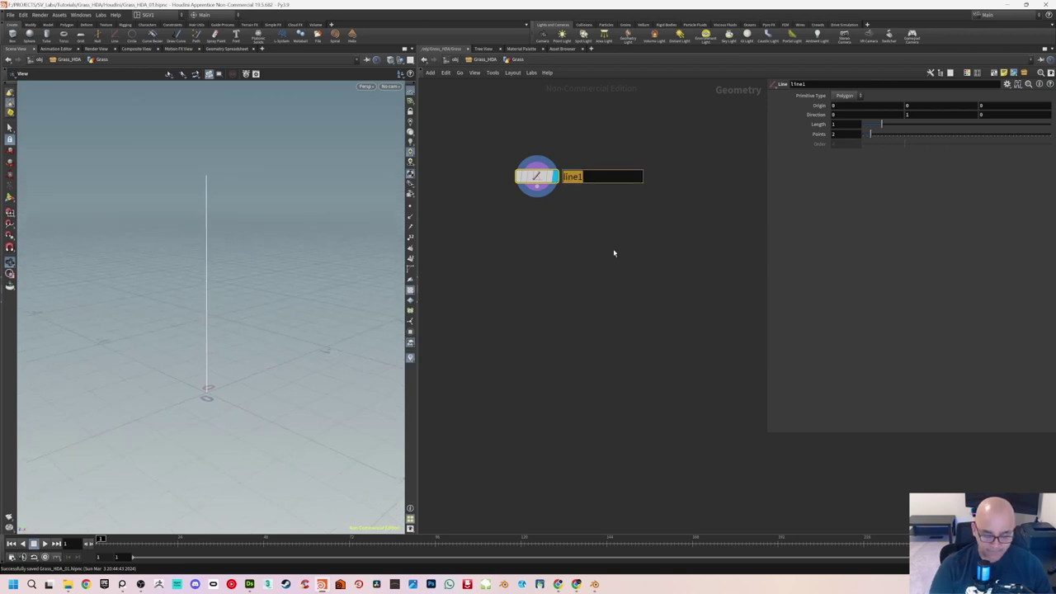
type("Blade_Spine")
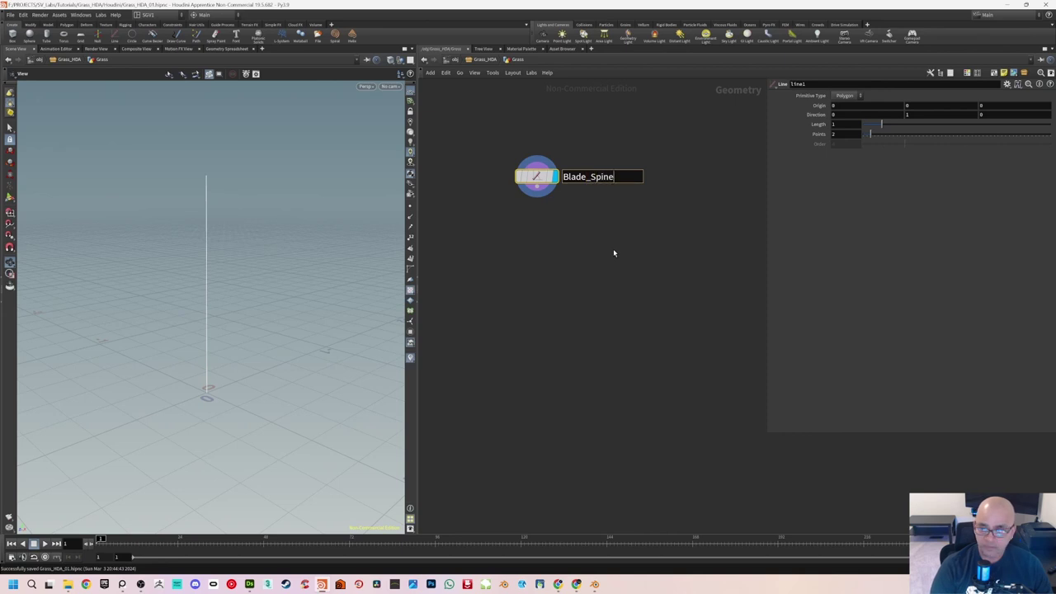
key("Return")
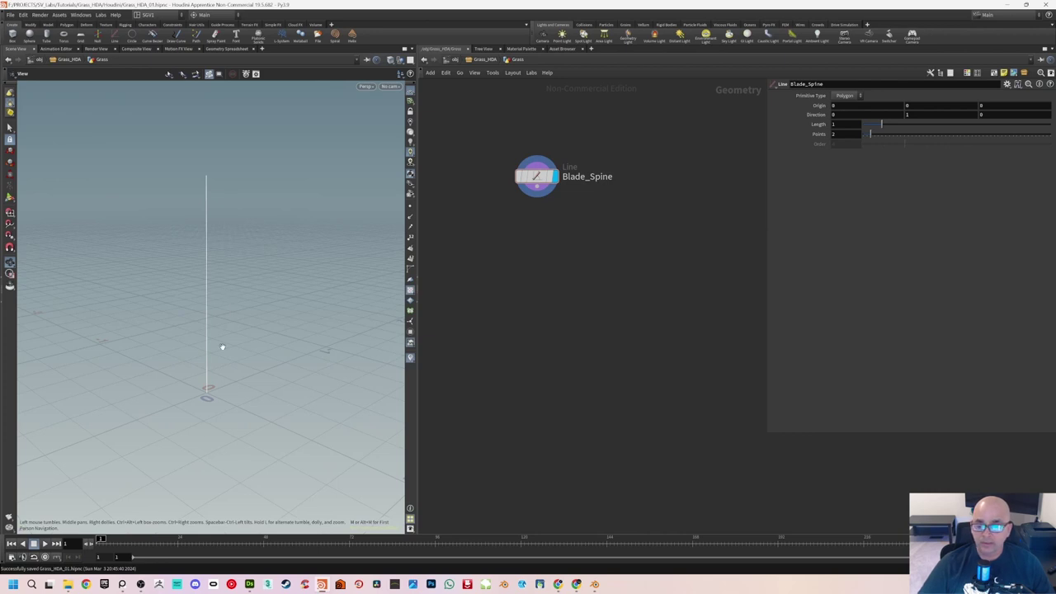
Turn on the display of points in the viewport for the blade spine line
mouse_move(240, 302)
left_mouse_down()
mouse_move(219, 314)
mouse_move(252, 304)
mouse_move(230, 308)
mouse_move(238, 306)
left_mouse_up()
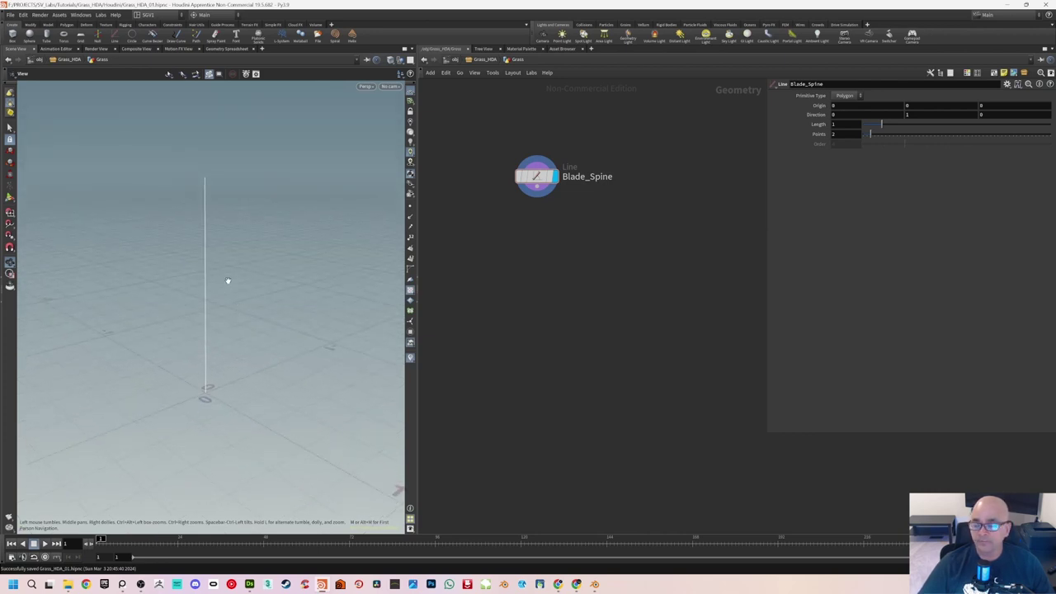
left_click_drag(285, 257, 273, 259)
middle_click_drag(505, 217, 527, 211)
left_click_drag(242, 259, 222, 253)
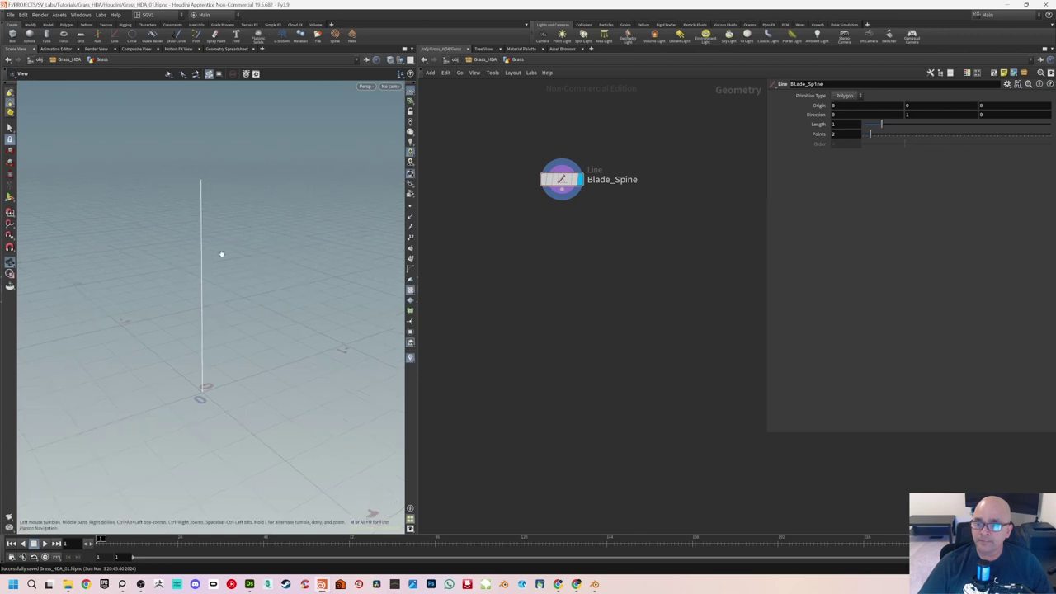
left_click(411, 210)
left_click_drag(264, 248, 229, 271)
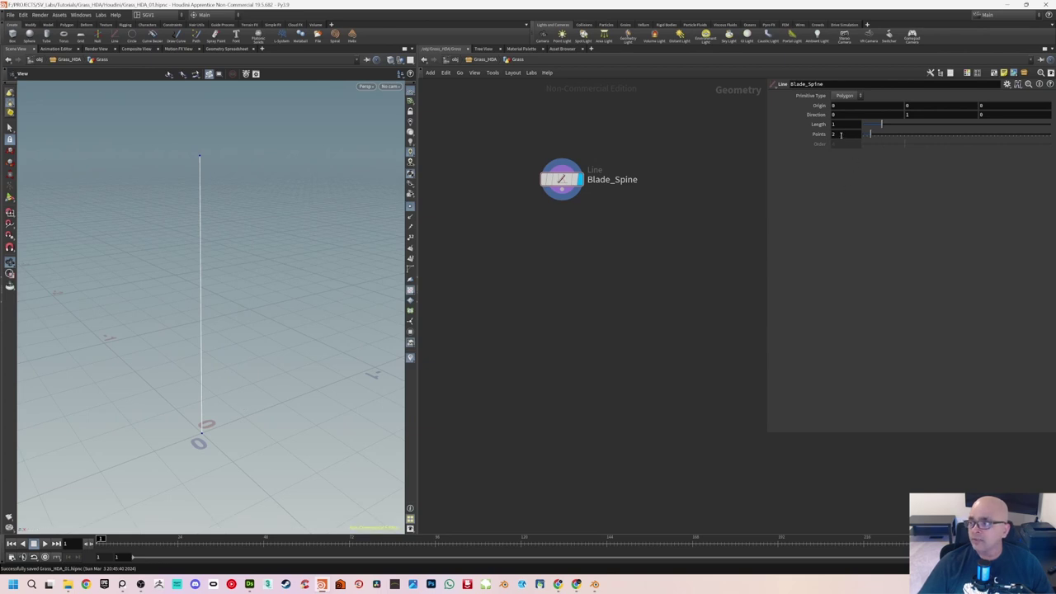
Set the number of points on the Blade_Spine line to 8
type("8")
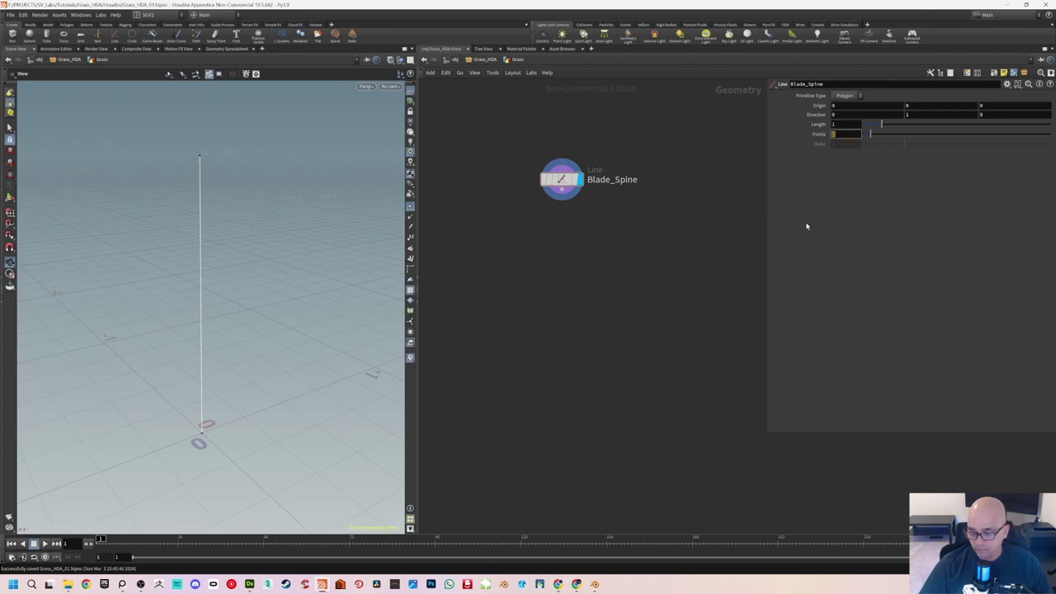
key("Return")
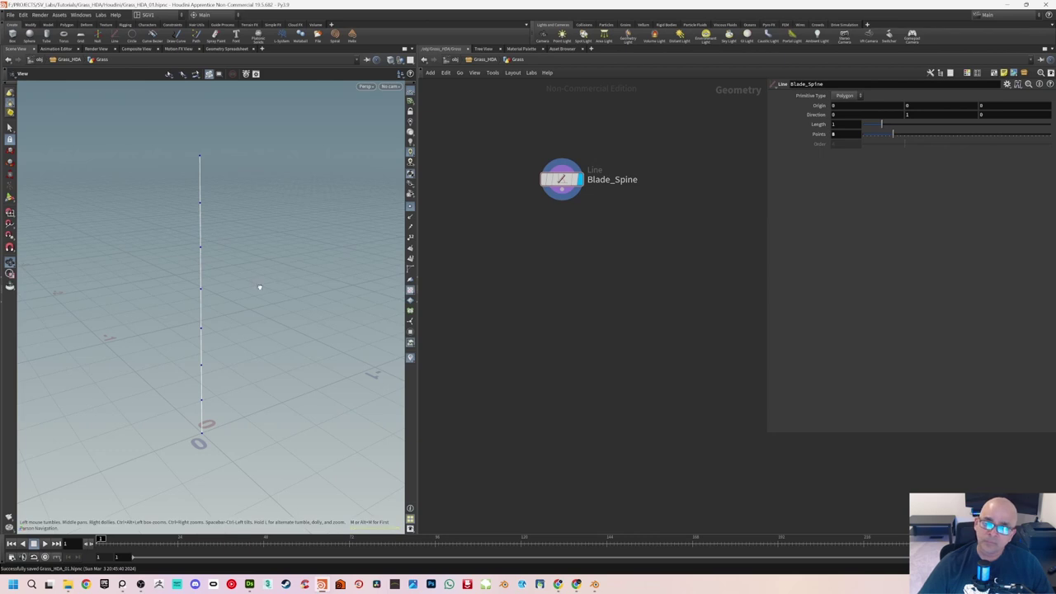
mouse_move(259, 290)
left_mouse_down()
mouse_move(284, 265)
mouse_move(254, 293)
left_mouse_up()
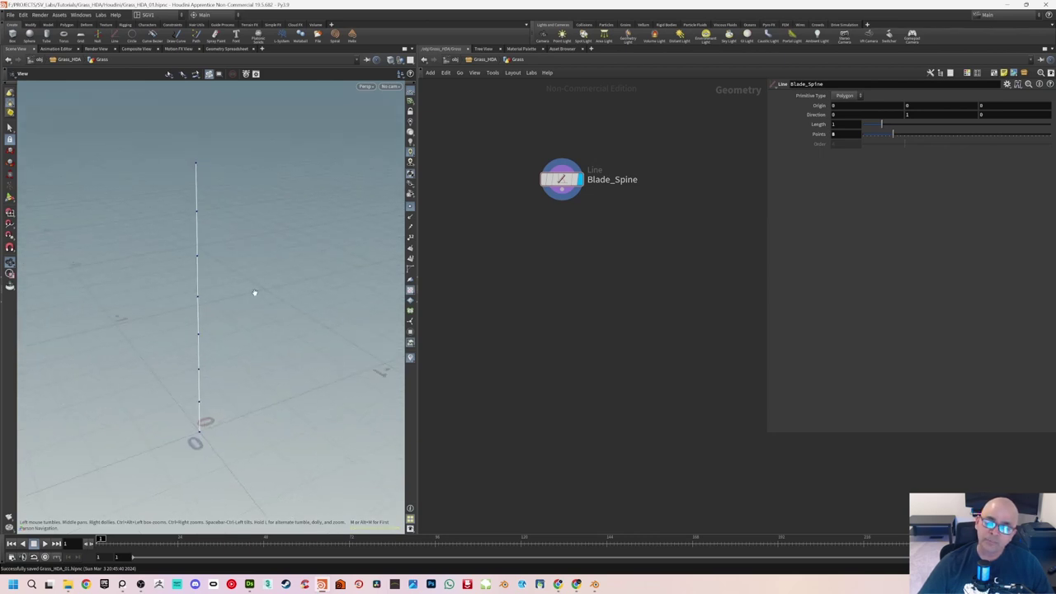
Set the number of points on the Blade_Spine line to 10
double_click(841, 134)
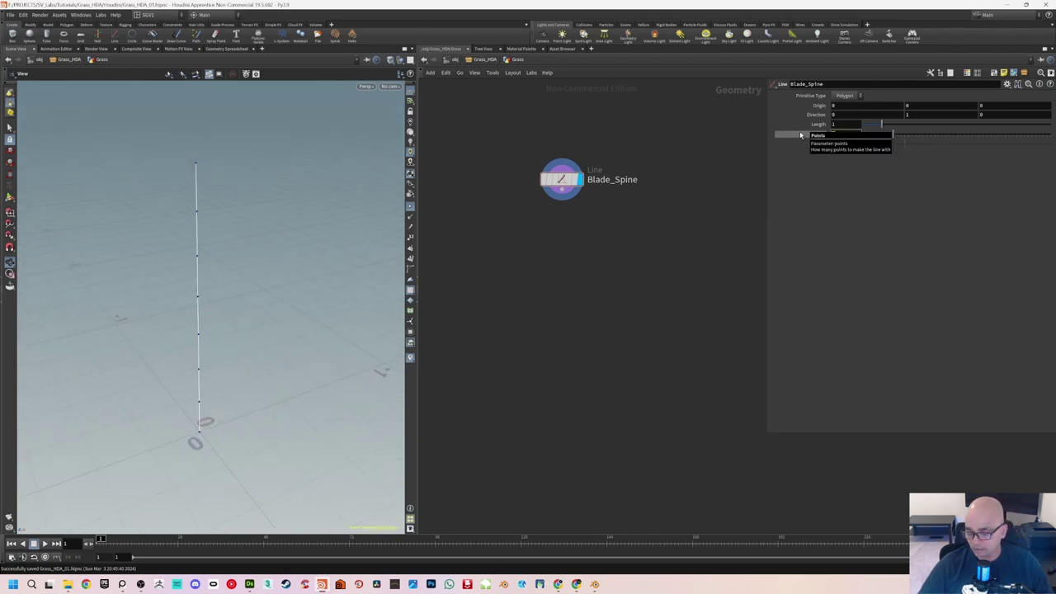
type("10")
key("Return")
left_click_drag(201, 311, 240, 306)
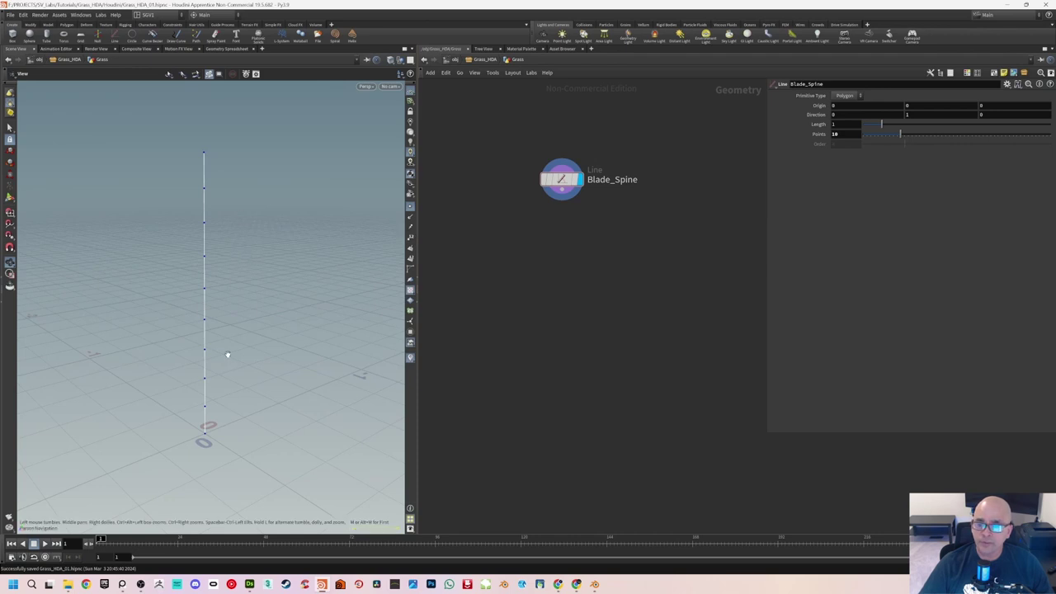
Turn on the display of point numbers in the viewport and inspect them along the line
left_click(410, 239)
scroll(246, 304, "up", 1)
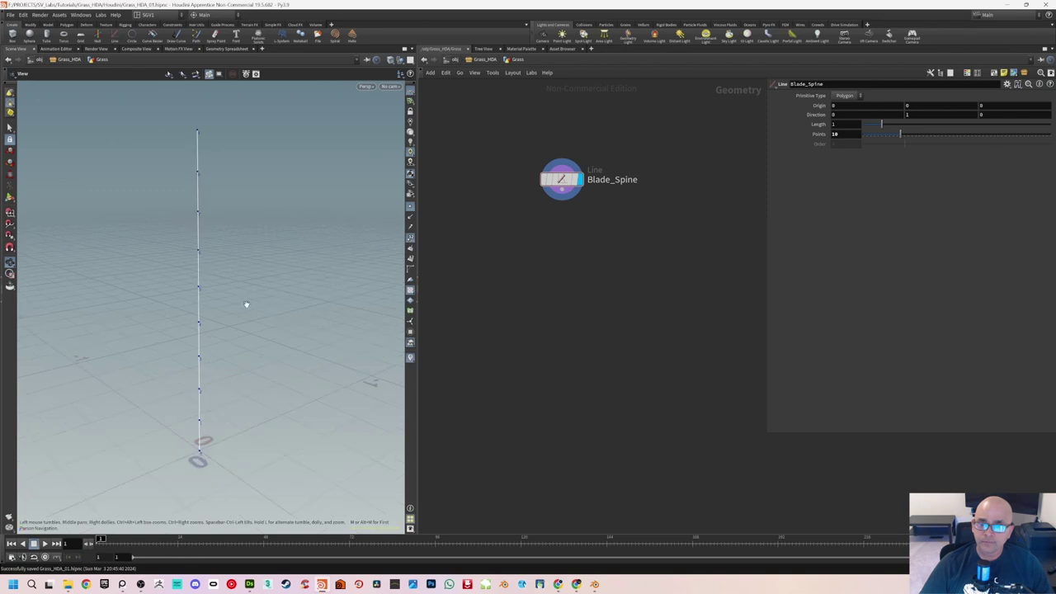
middle_click_drag(228, 293, 237, 296)
left_click_drag(239, 300, 237, 300)
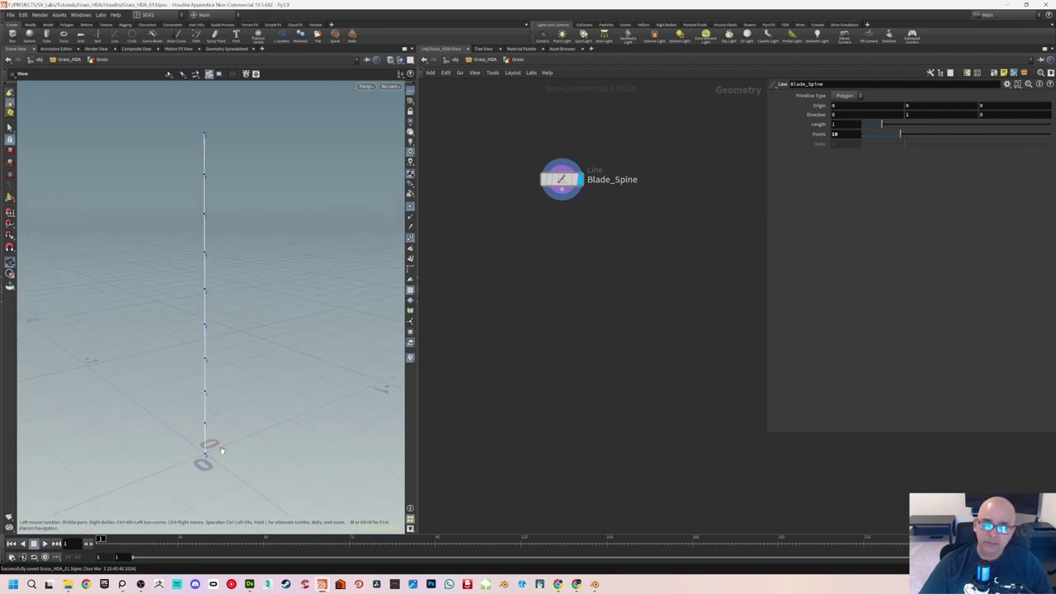
left_click_drag(227, 232, 227, 240)
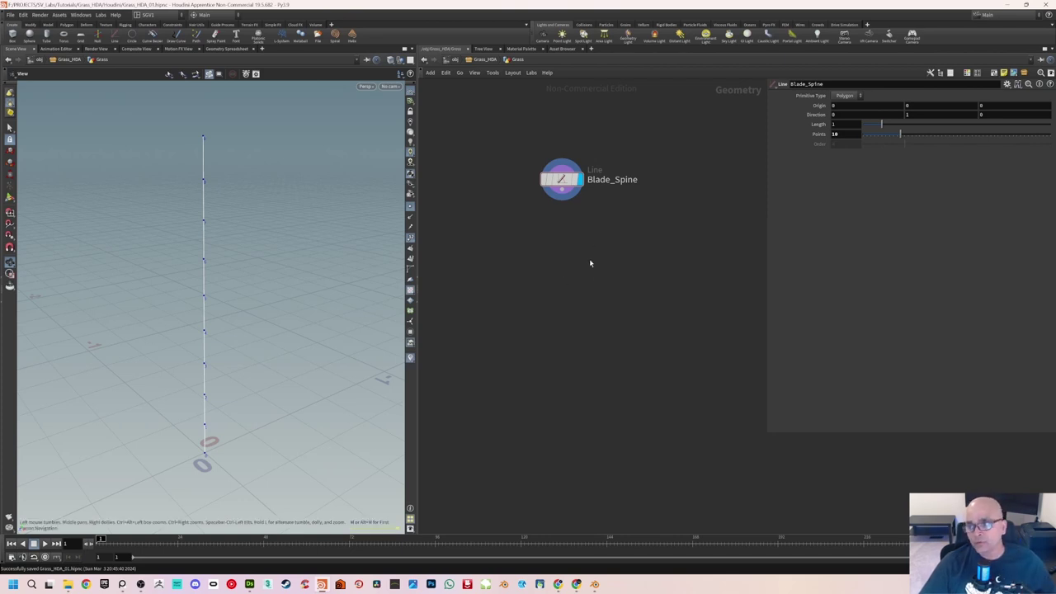
Add a Resample node wired to the output of Blade_Spine
middle_click_drag(578, 205, 566, 214)
left_click(550, 203)
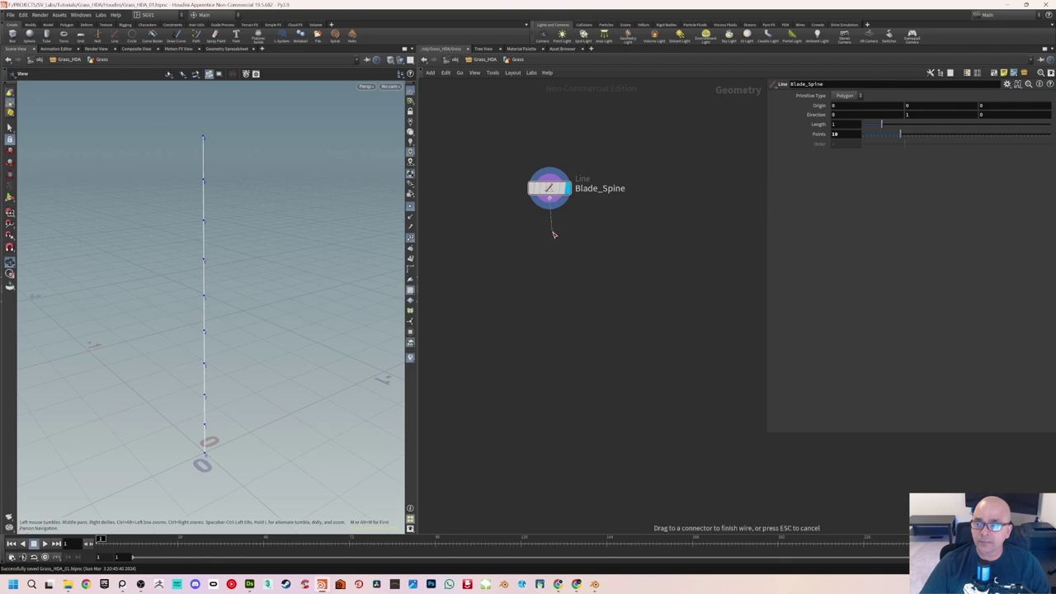
key("Tab")
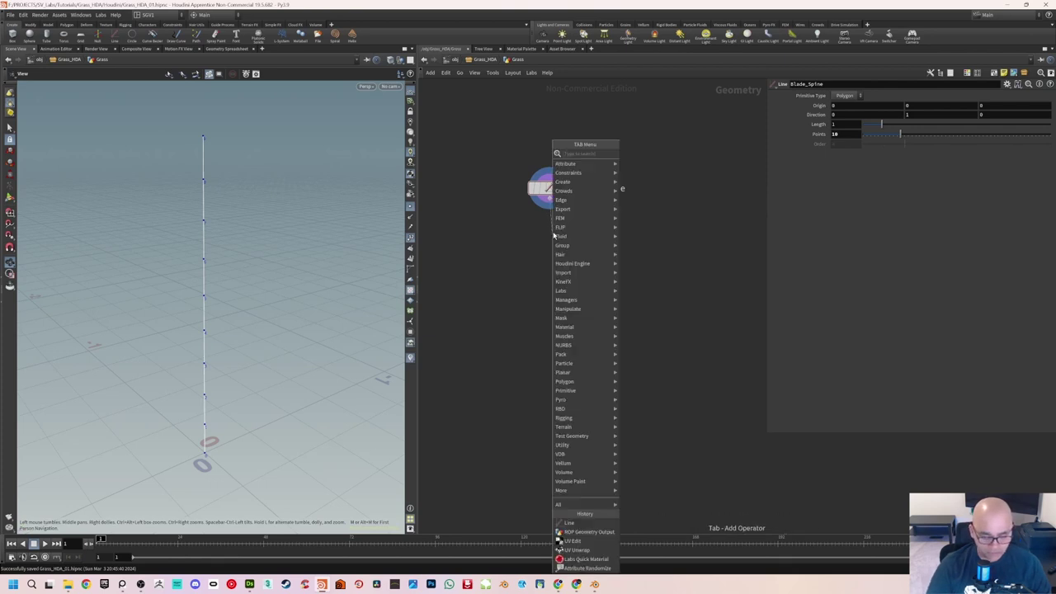
type("resample")
key("Return")
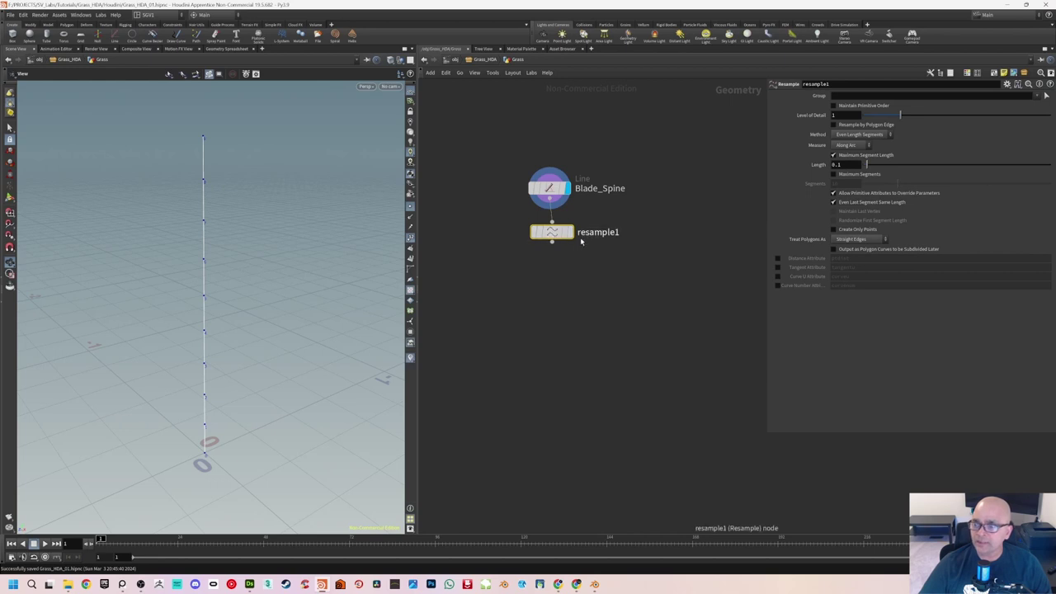
Set the display flag on the Resample node and enable its Curve U Attribute, curveu
left_click(569, 234)
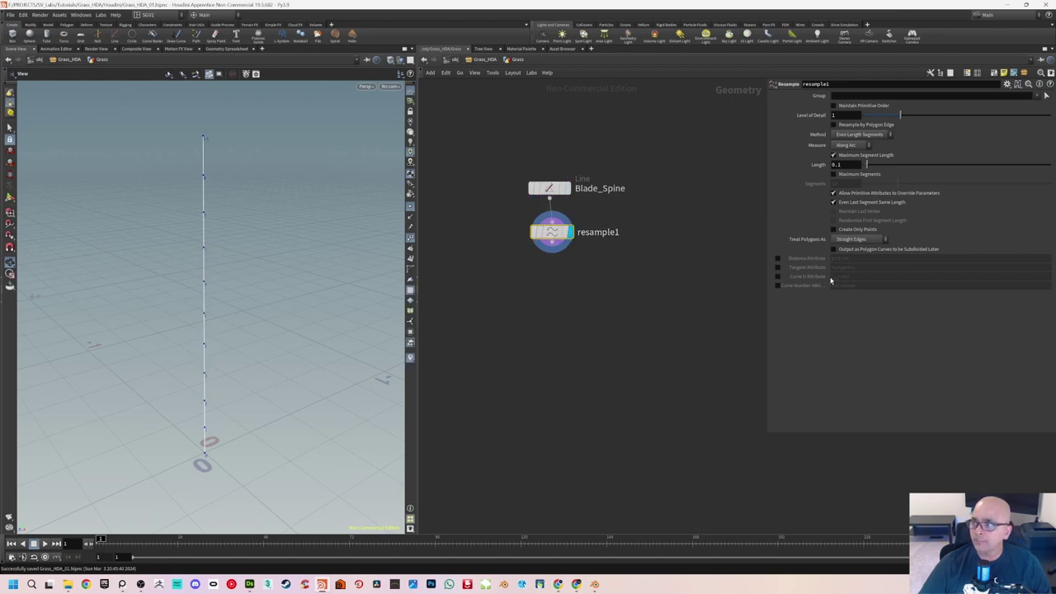
left_click(777, 277)
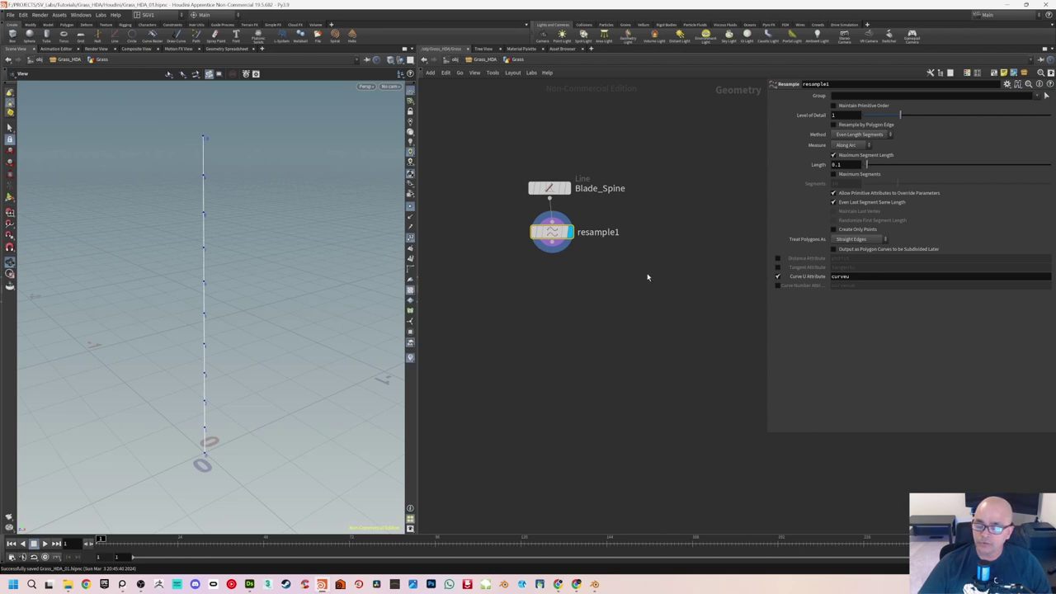
left_click_drag(236, 309, 231, 254)
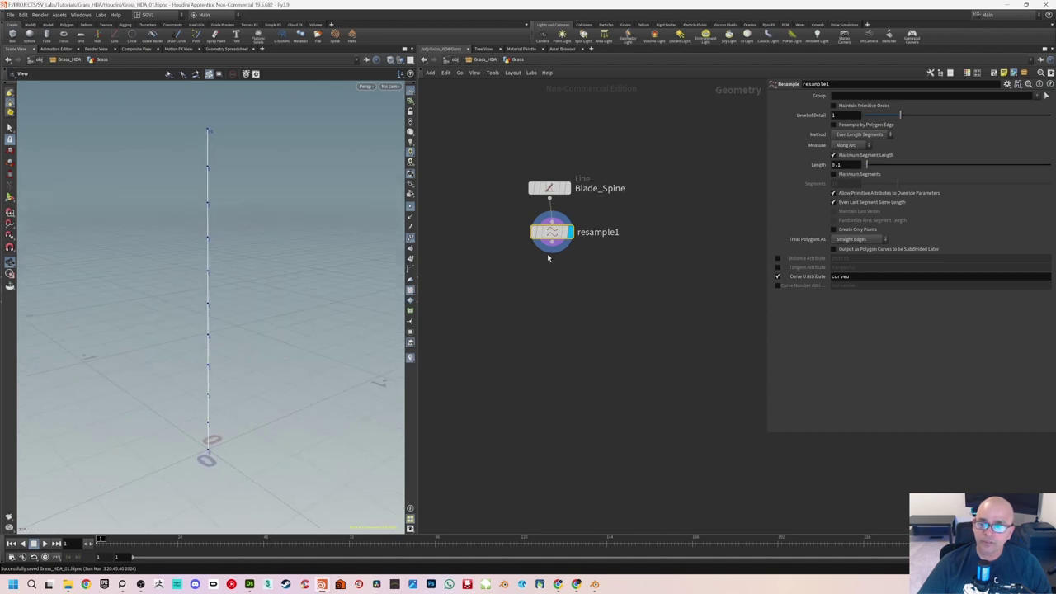
Compare the point spacing of Blade_Spine and the Resample node by switching the display between the two
left_click(567, 188)
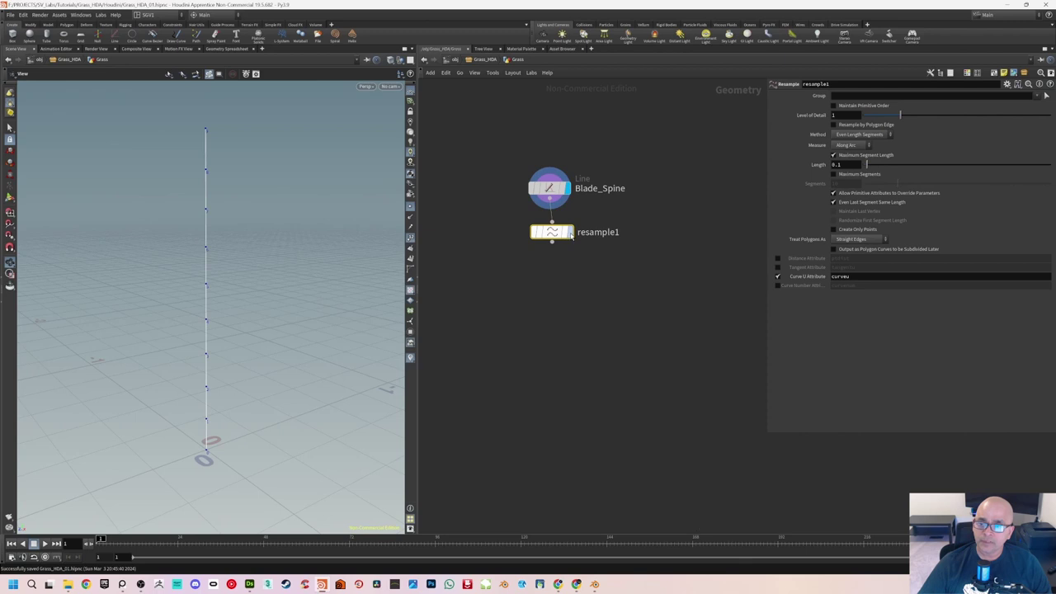
left_click(569, 234)
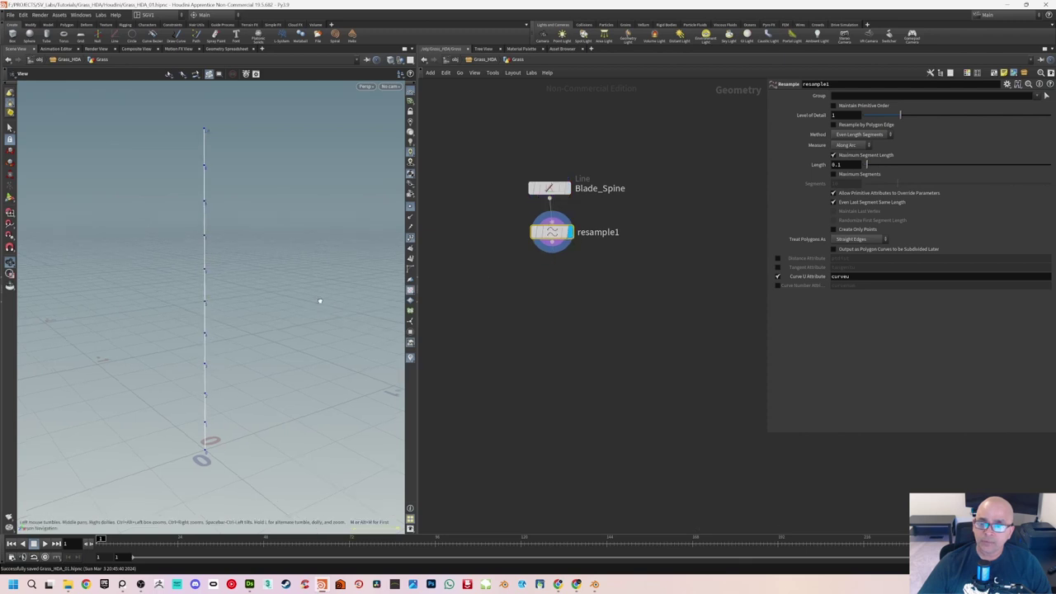
left_click_drag(319, 299, 258, 196)
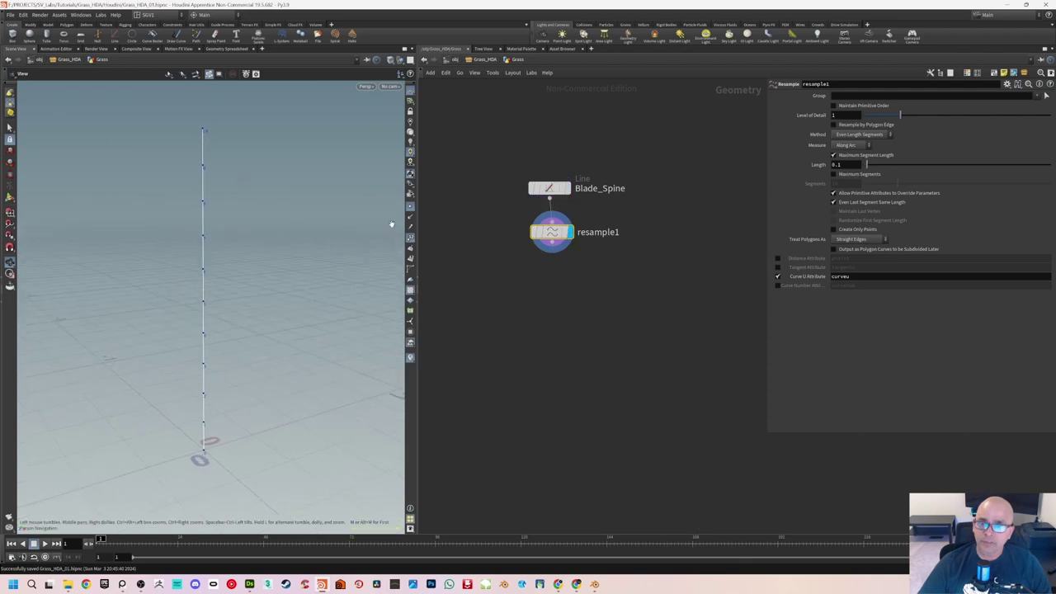
left_click(567, 188)
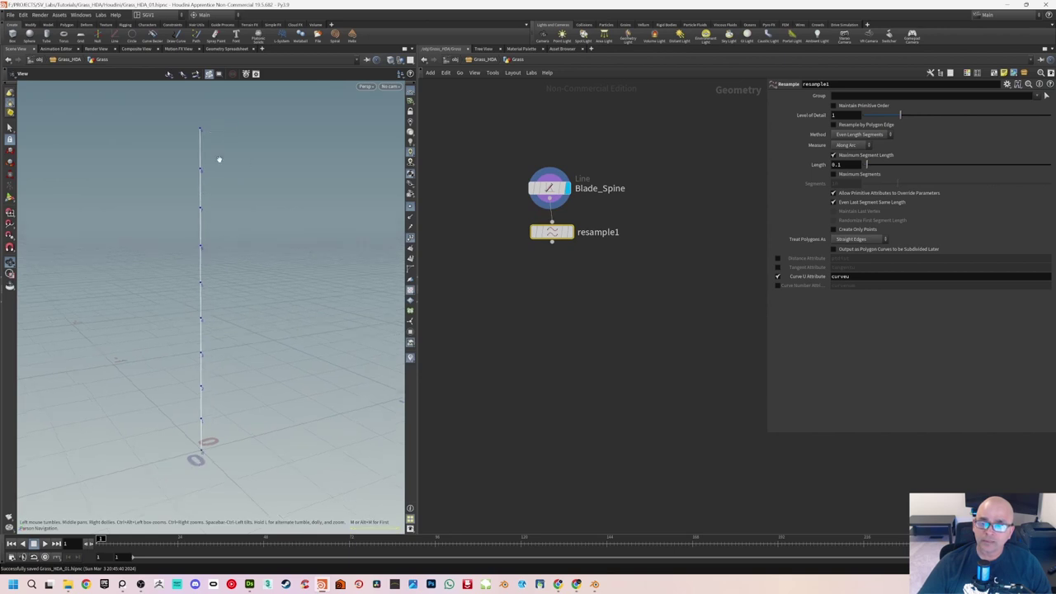
left_click(569, 232)
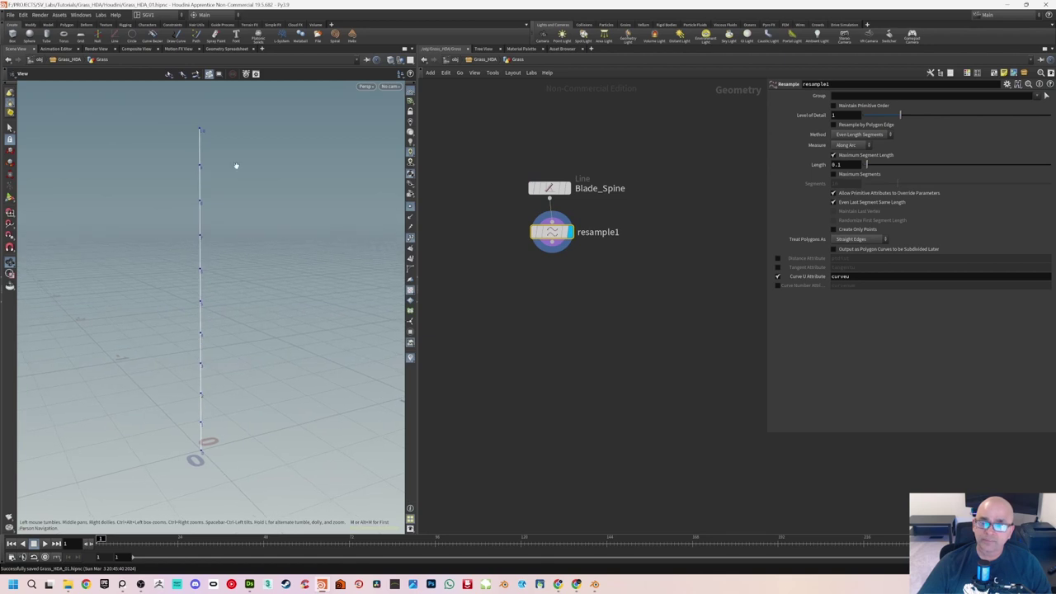
left_click_drag(236, 166, 254, 212)
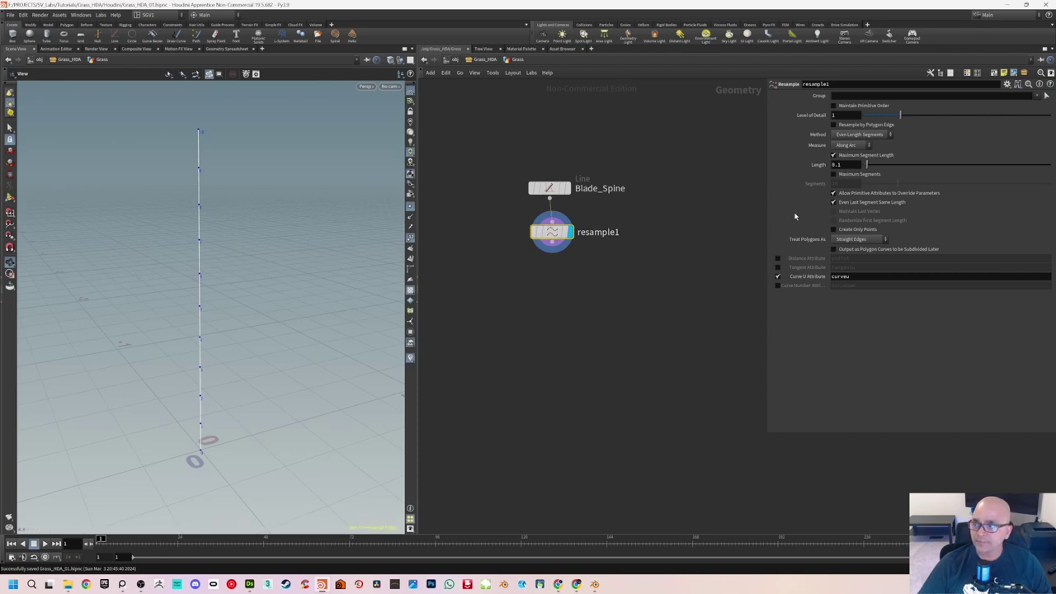
Set the maximum segment length of the Resample node to 0.117
left_click_drag(892, 118, 905, 117)
left_click_drag(876, 170, 868, 166)
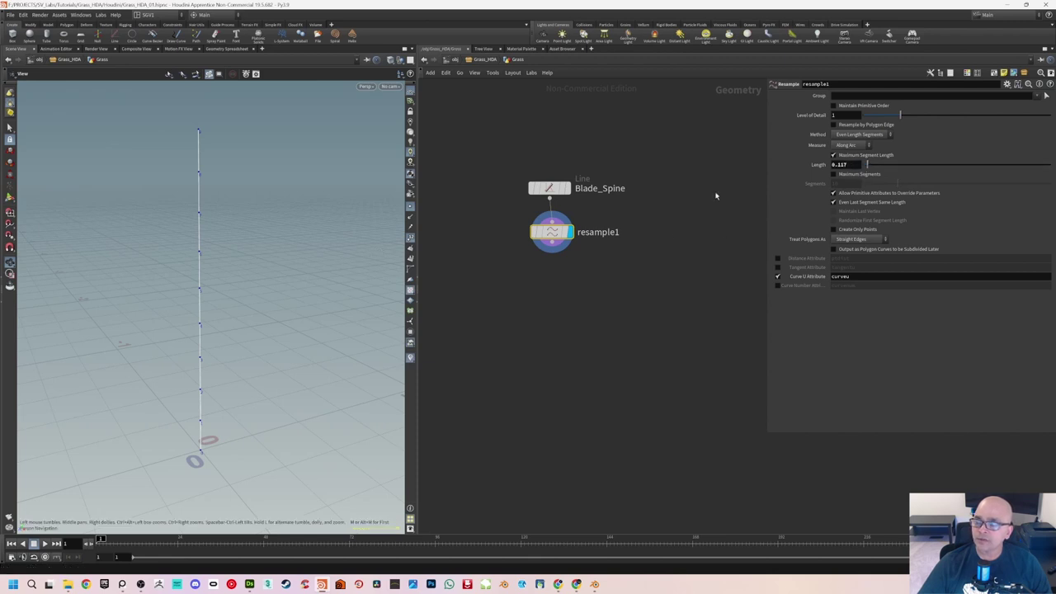
left_click_drag(233, 300, 236, 300)
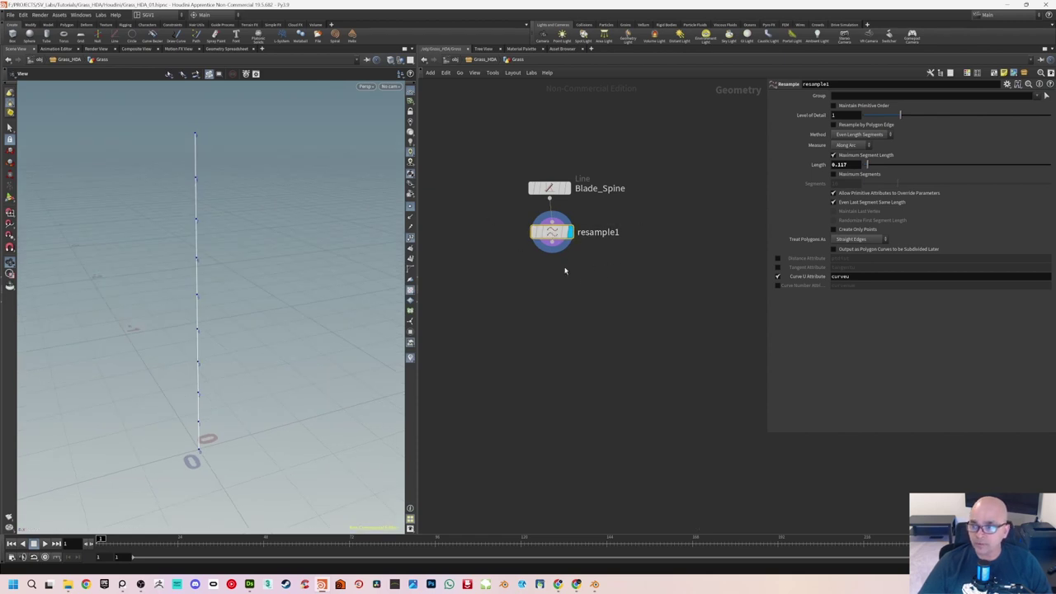
key("h")
middle_click_drag(594, 280, 563, 289)
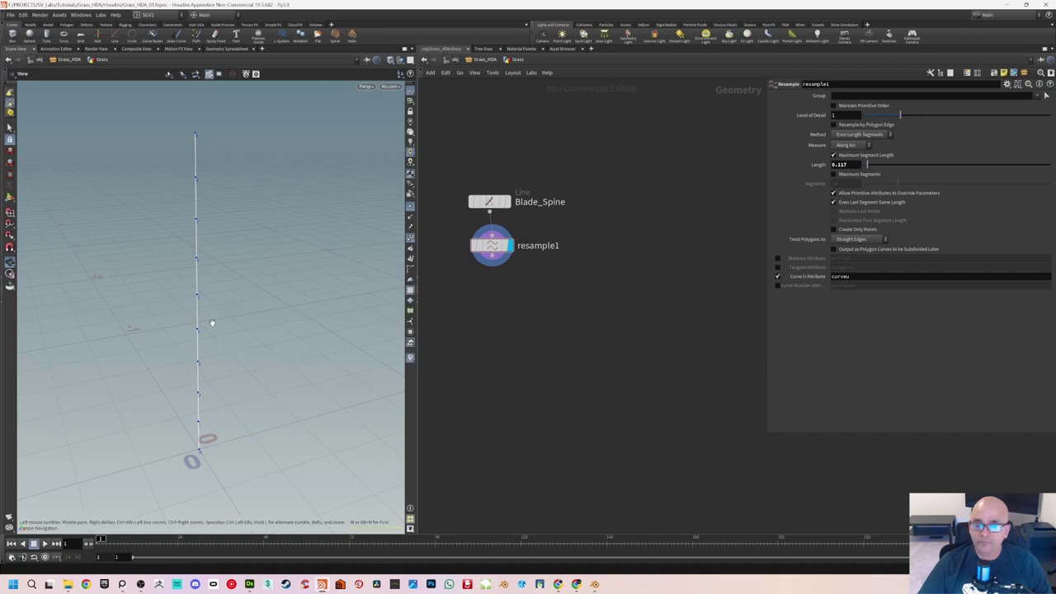
Hide the point markers on the line in the viewport
left_click_drag(210, 323, 217, 316)
right_click_drag(217, 316, 219, 308)
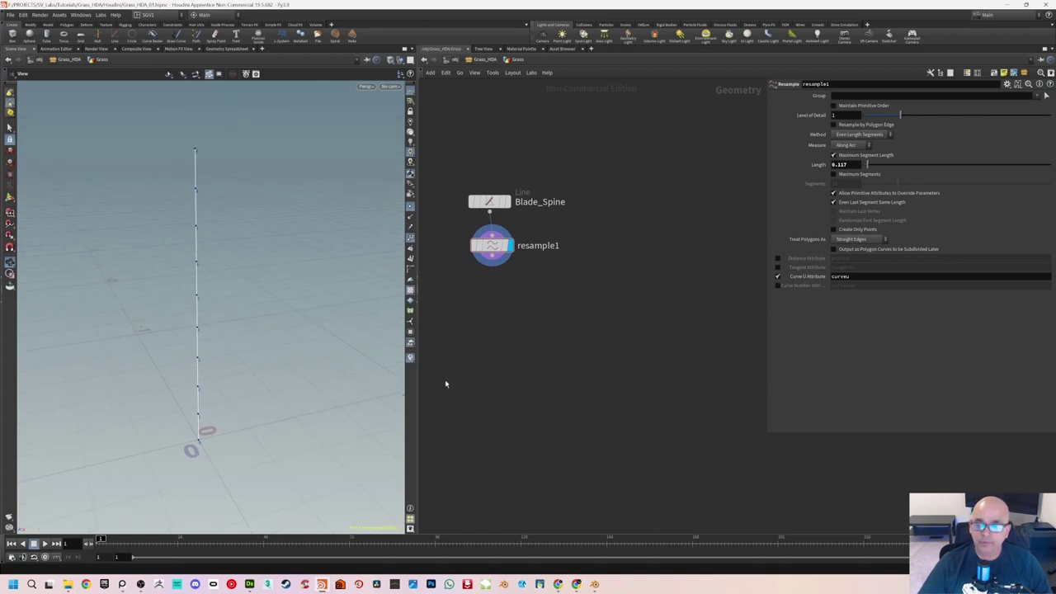
left_click_drag(229, 420, 167, 427)
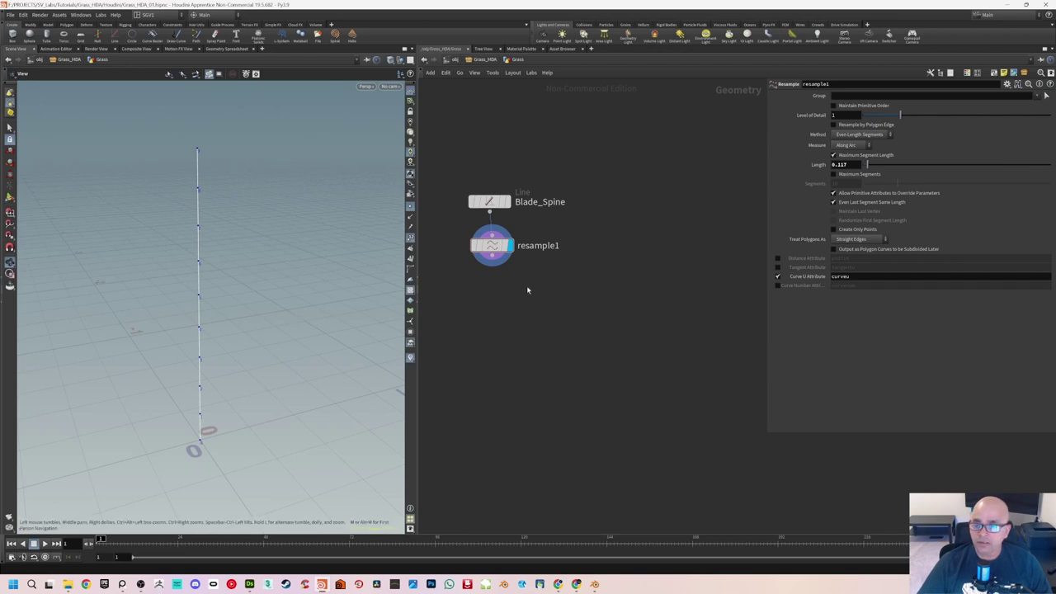
left_click(410, 206)
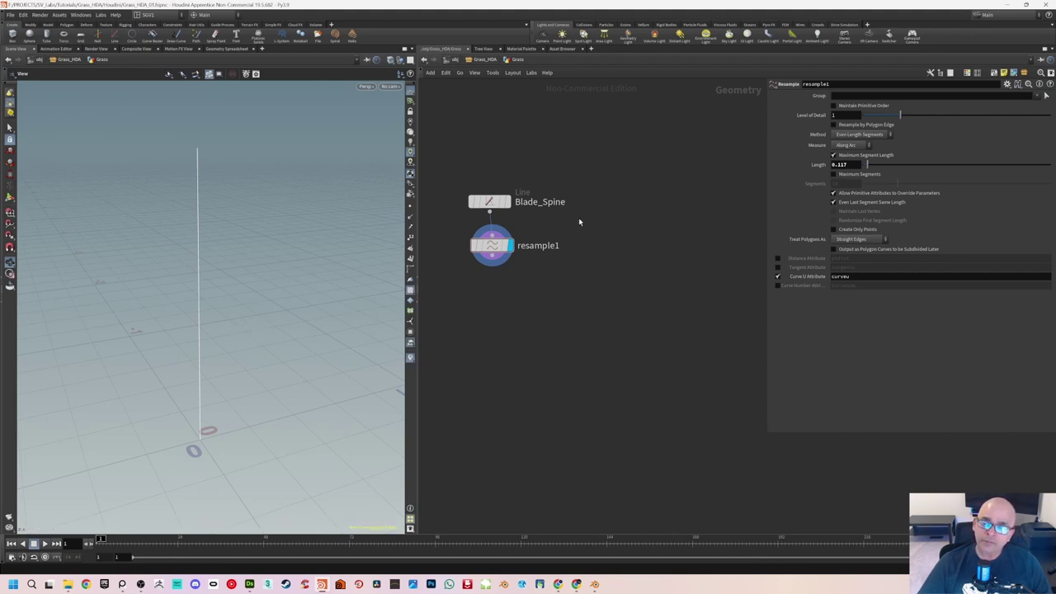
Add a second Line node beside Blade_Spine and display it with its point markers shown in the viewport
middle_click_drag(580, 222, 552, 221)
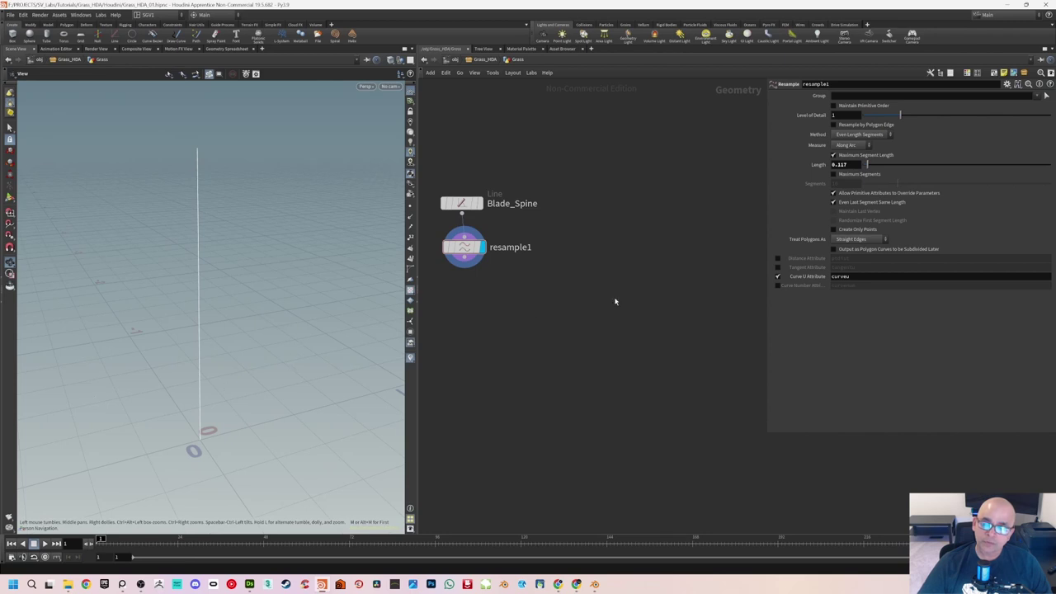
middle_click_drag(582, 239, 598, 256)
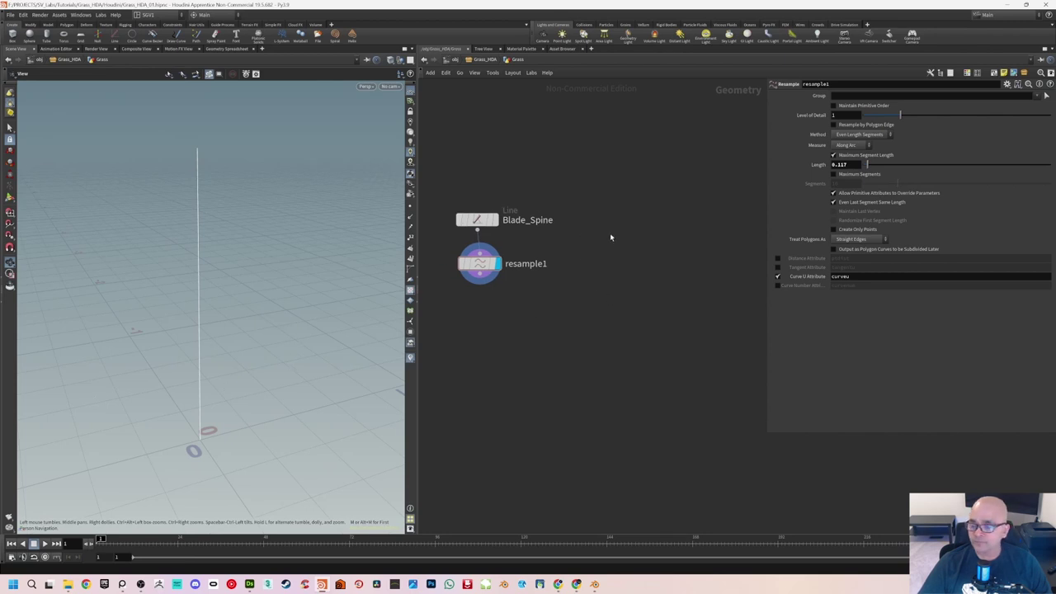
key("Tab")
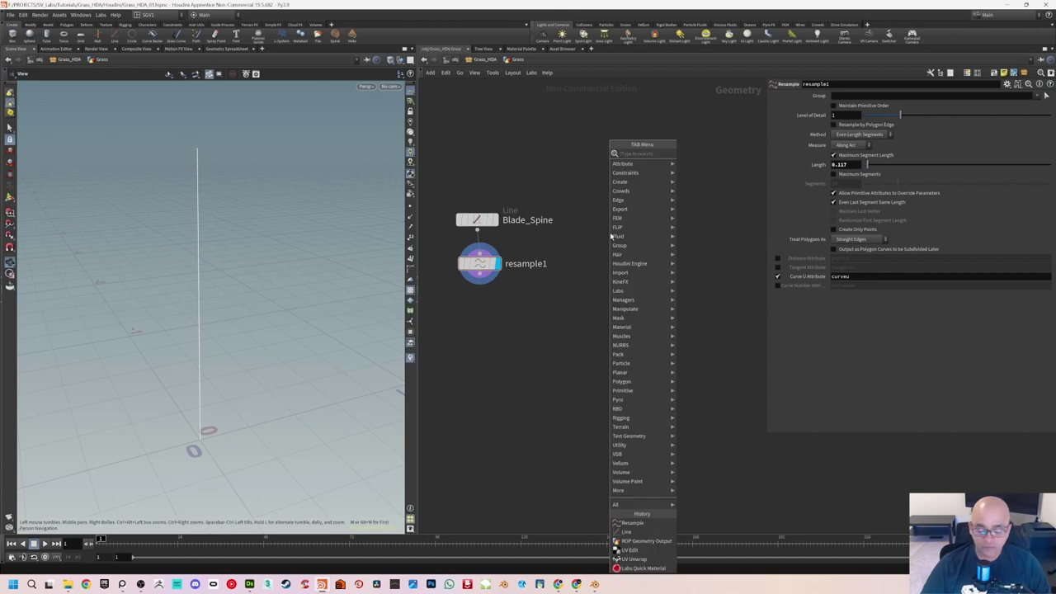
type("lin")
key("Return")
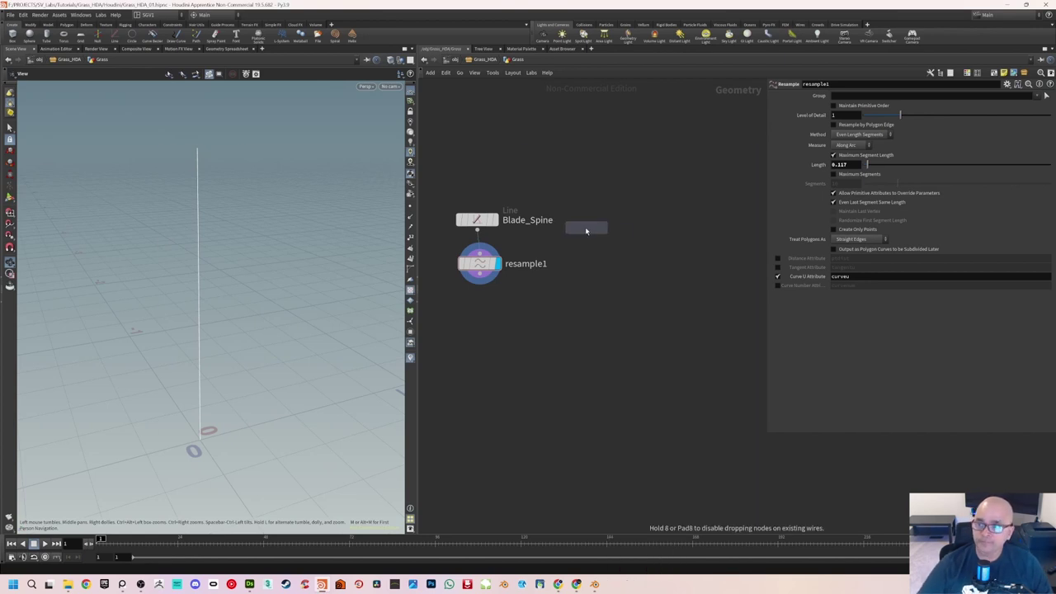
left_click(609, 221)
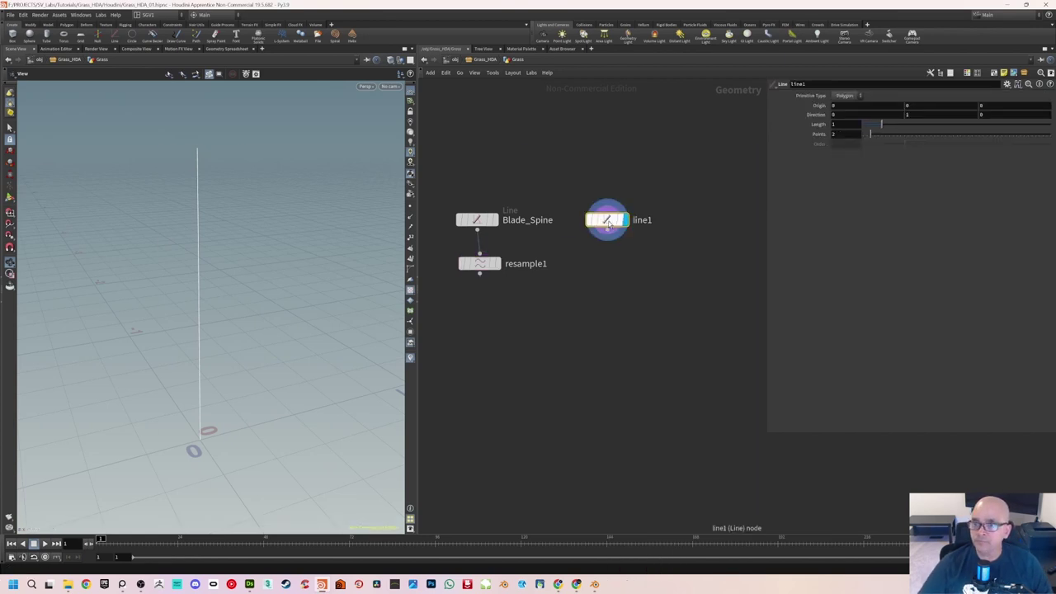
key("r")
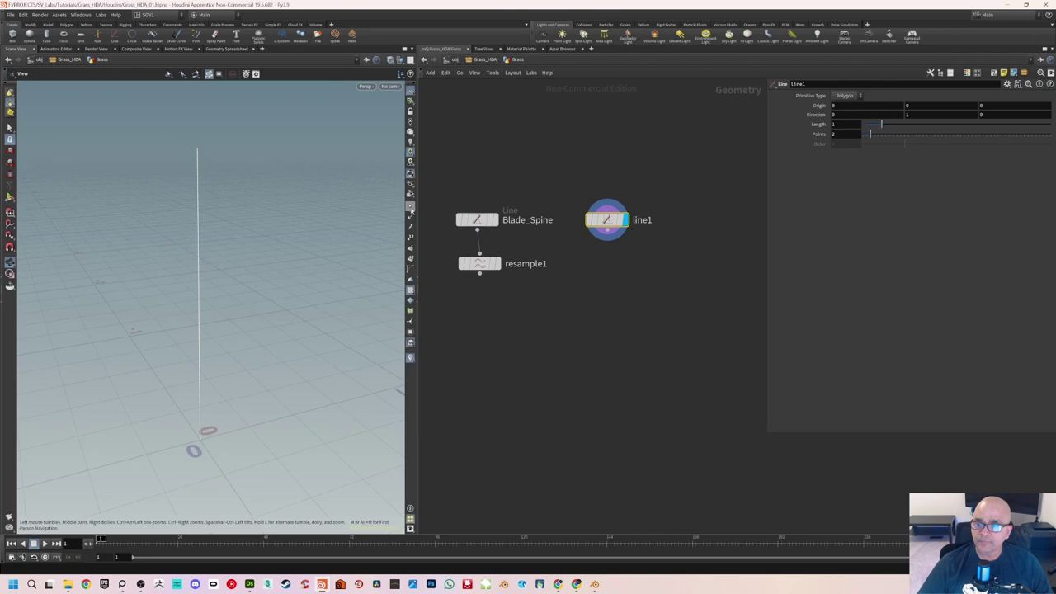
left_click_drag(236, 259, 240, 255)
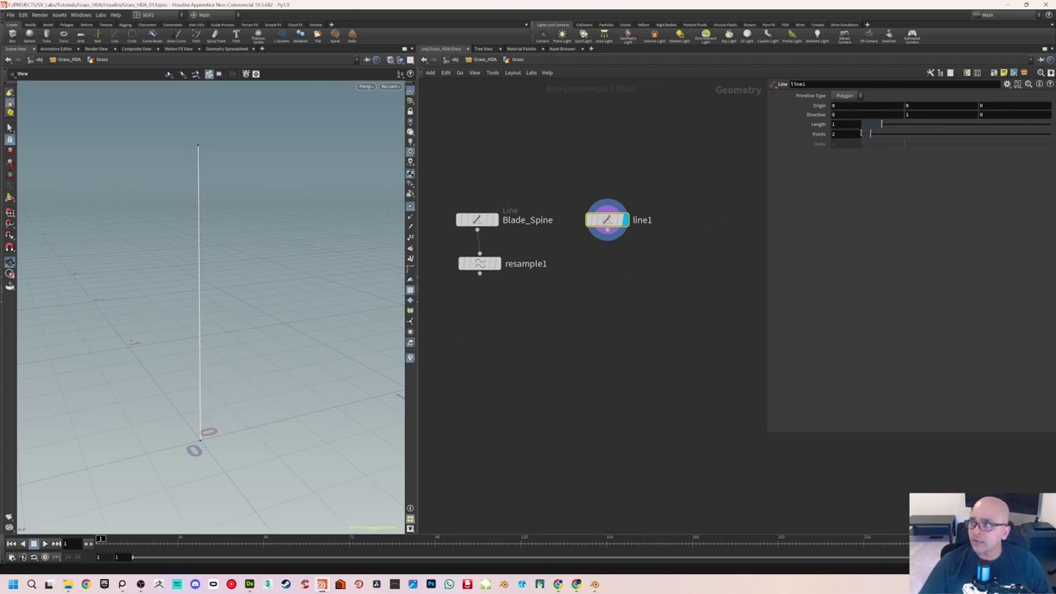
Set the number of points on the new line to 3
left_click_drag(872, 137, 877, 133)
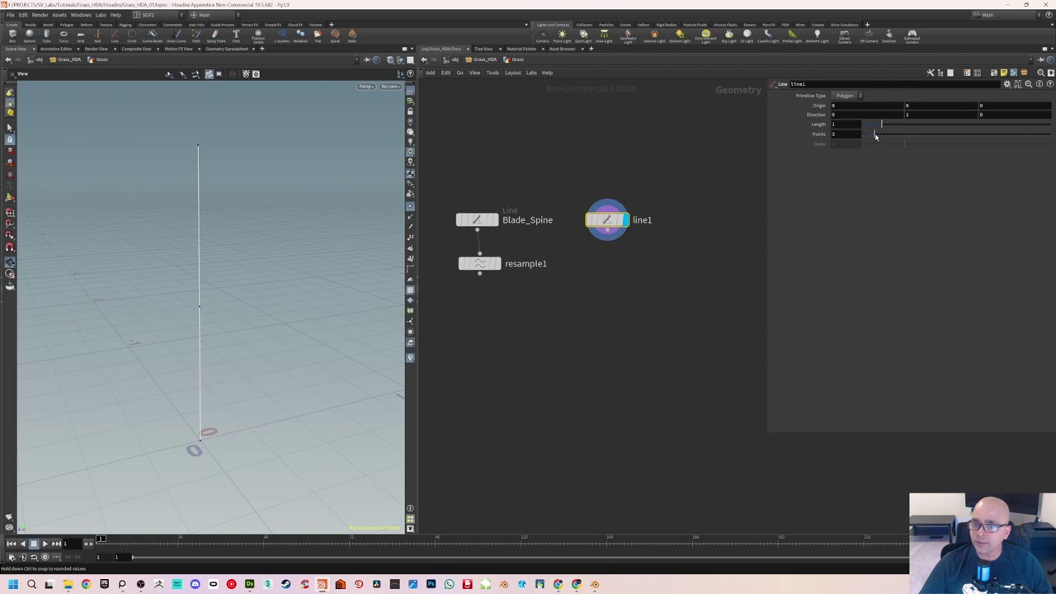
left_click_drag(248, 284, 244, 296)
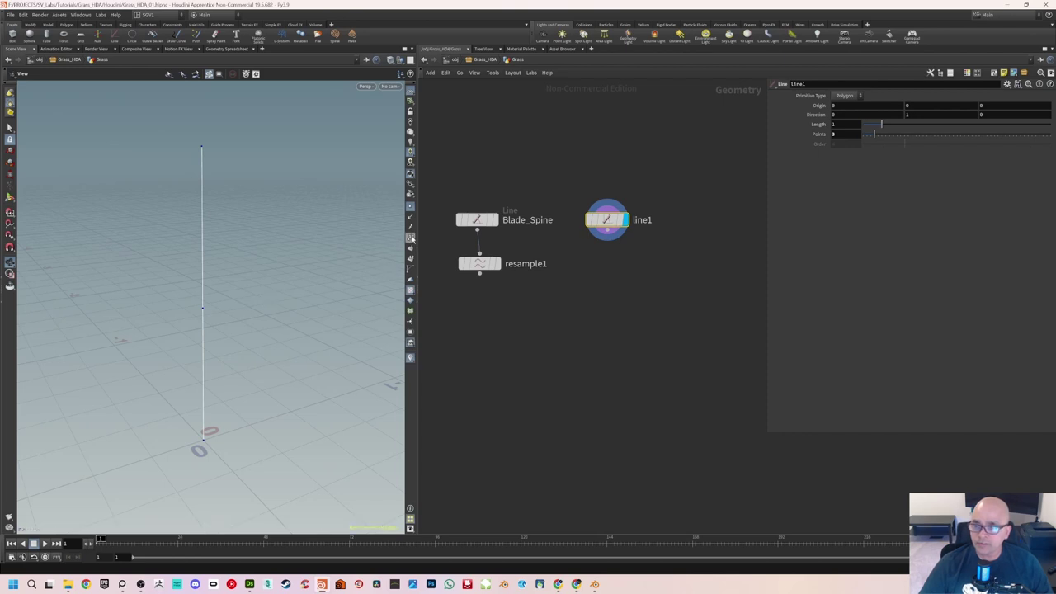
left_click_drag(291, 297, 299, 302)
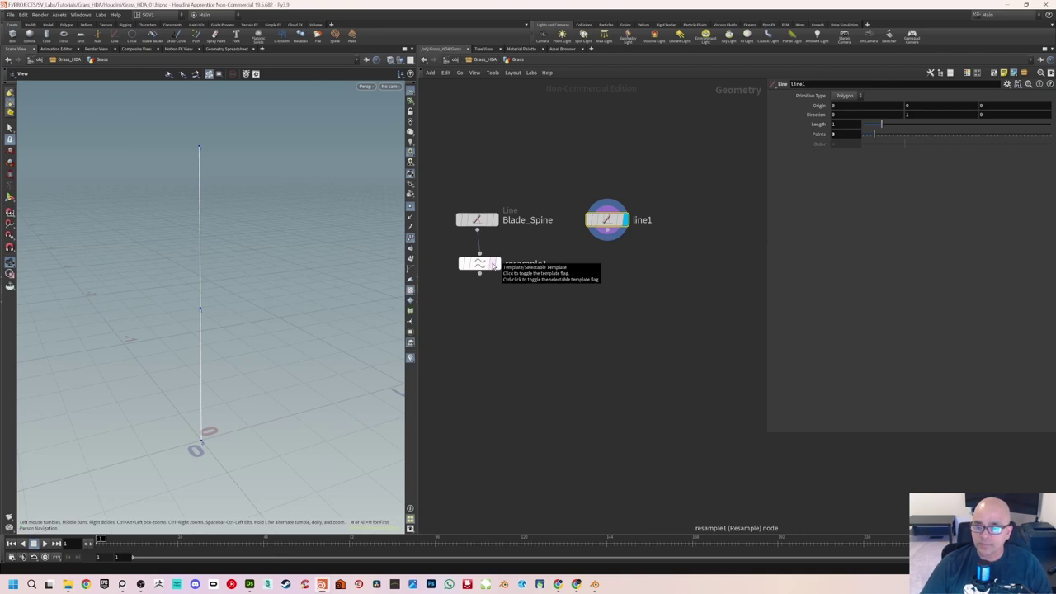
Show the Resample node as a template and set the new line's length to 0.2
left_click(493, 266)
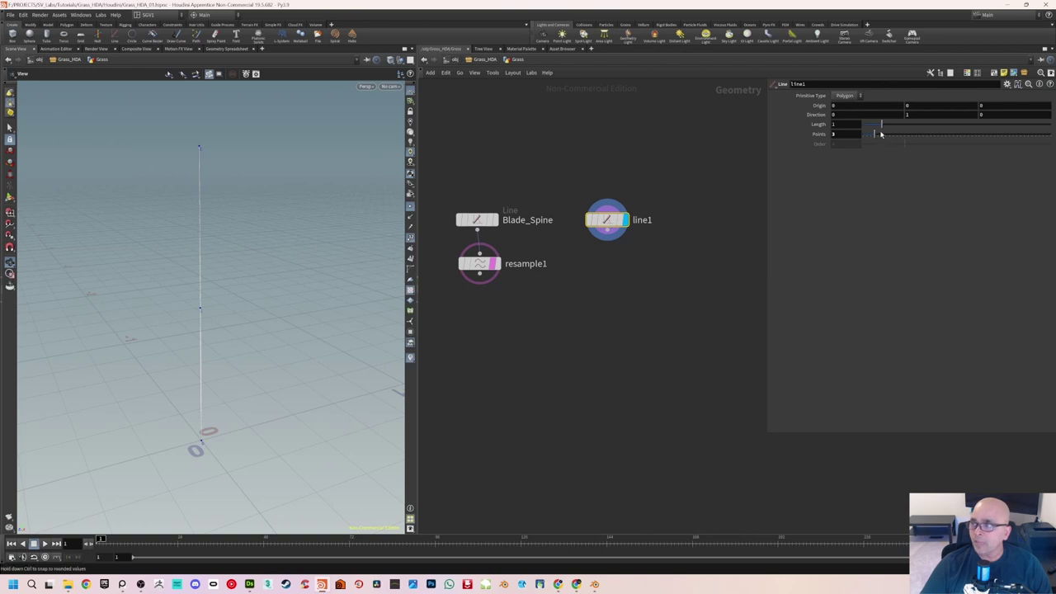
left_click_drag(879, 124, 868, 126)
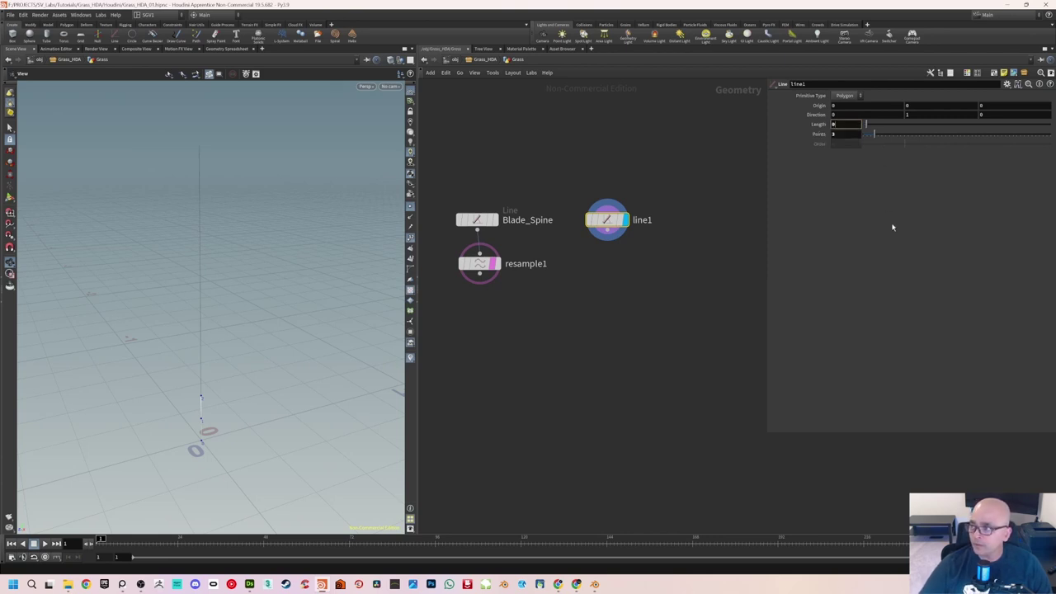
type(".2")
key("Return")
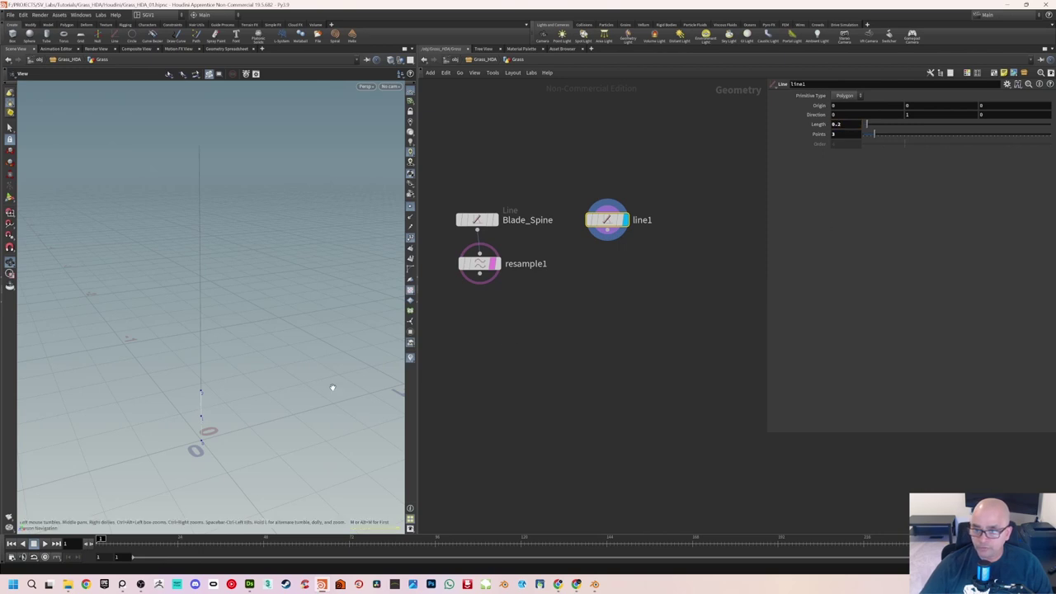
left_click_drag(333, 387, 321, 365)
Rename the new Line node Crosssection
left_click(498, 356)
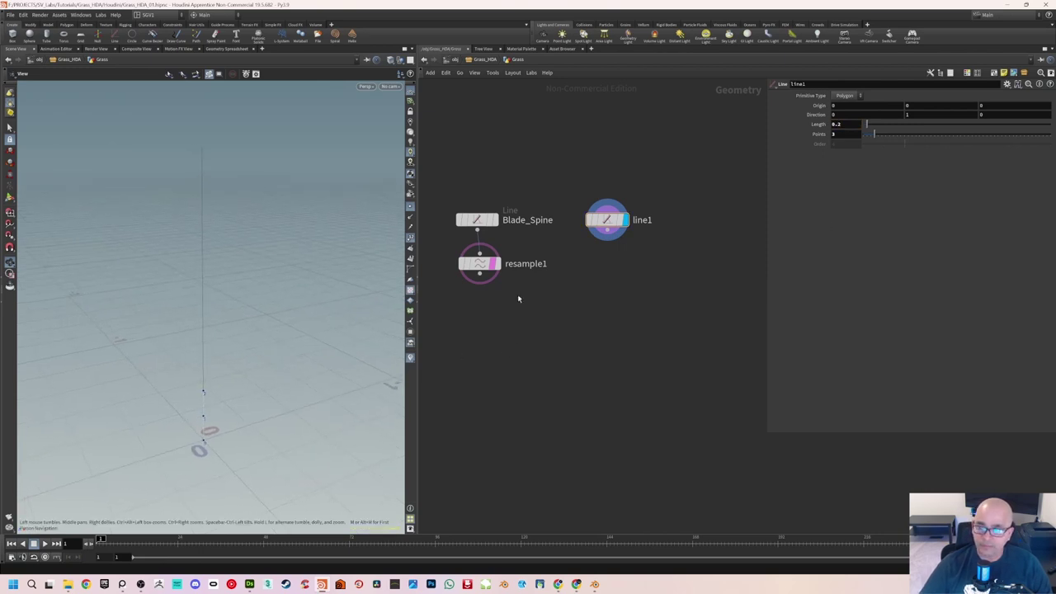
middle_click_drag(554, 264, 560, 270)
scroll(571, 257, "down", 2)
double_click(636, 231)
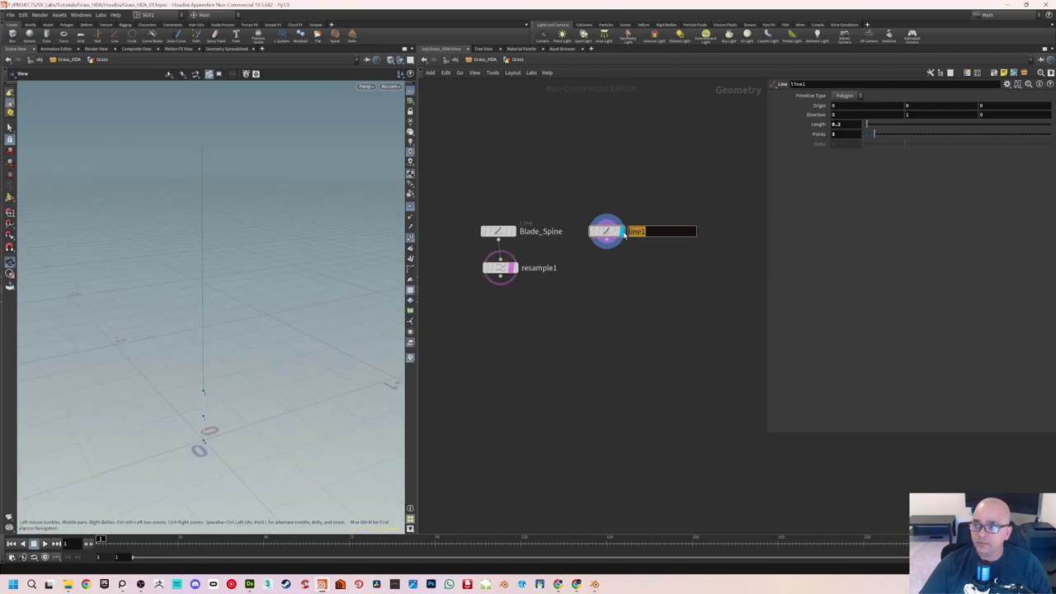
type("Cross")
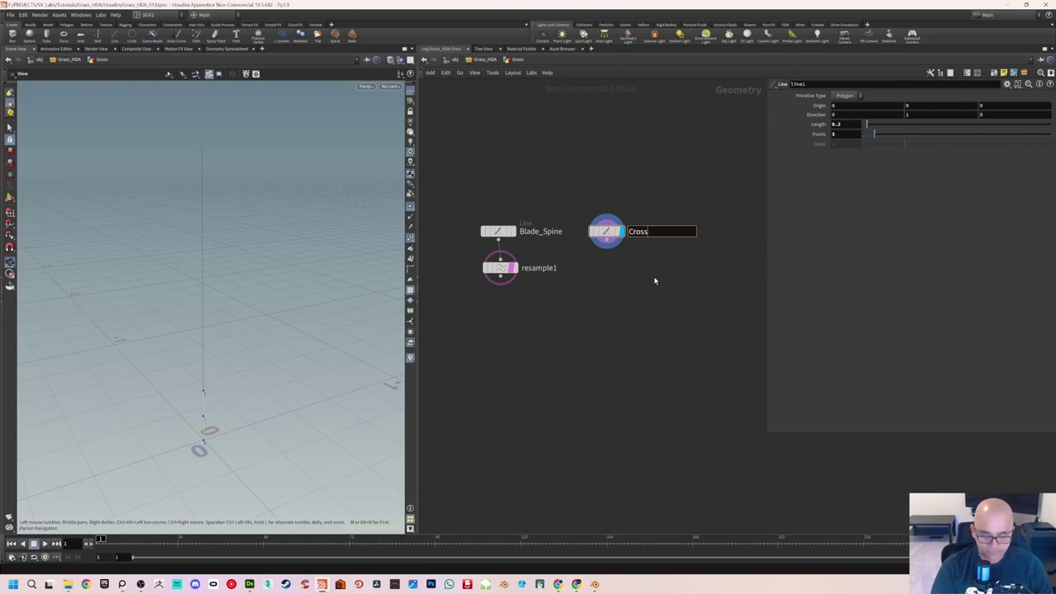
type("section")
key("Return")
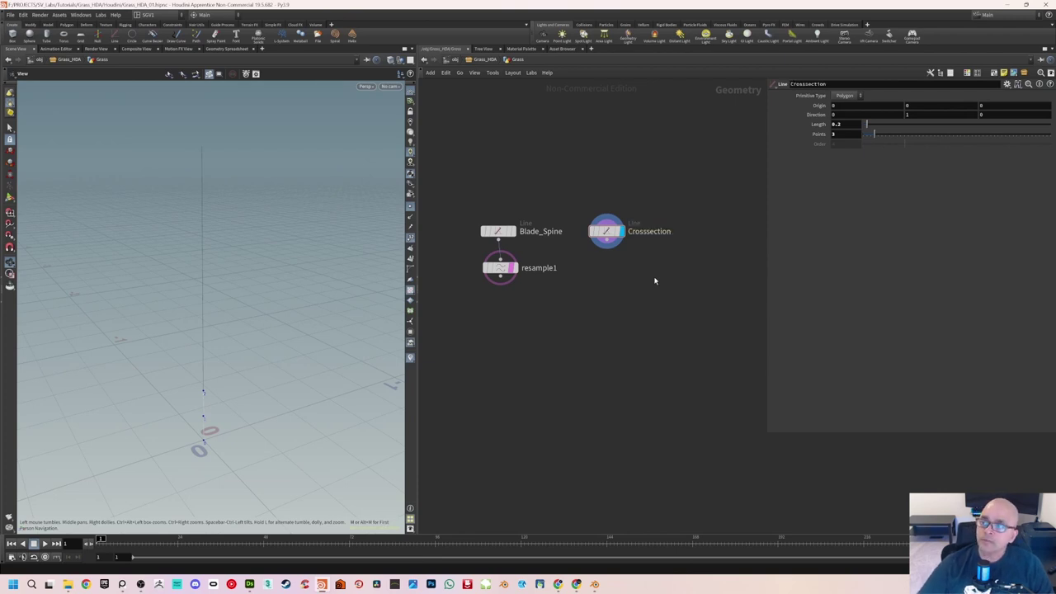
Add a Group node wired to the output of Crosssection and set the display flag on it
middle_click_drag(617, 282, 619, 244)
left_click_drag(314, 348, 286, 356)
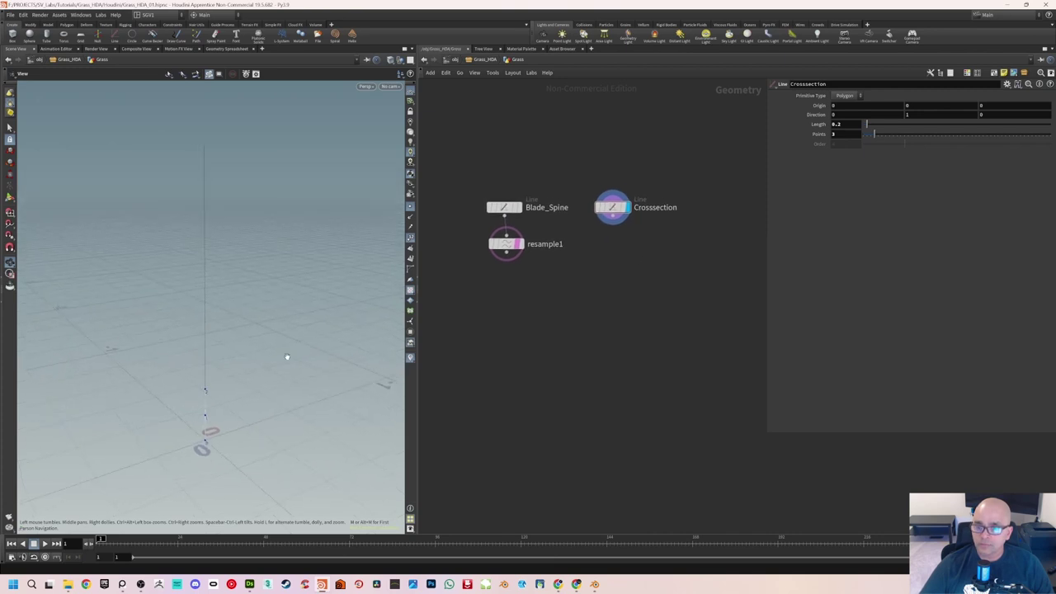
scroll(218, 407, "up", 2)
mouse_move(218, 408)
left_mouse_down()
mouse_move(231, 382)
mouse_move(221, 391)
left_mouse_up()
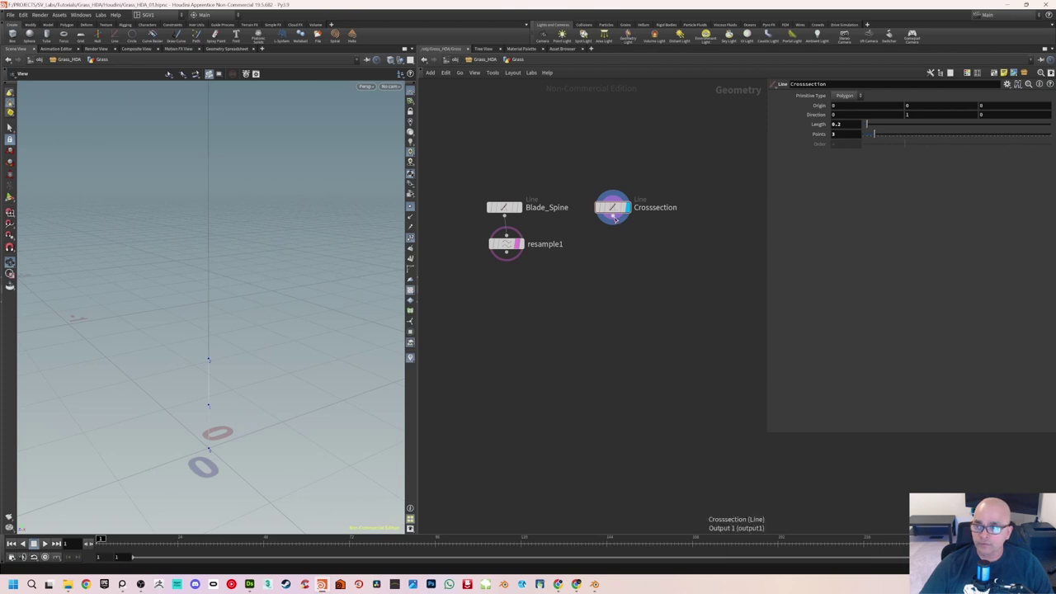
left_click_drag(612, 217, 613, 253)
key("Tab")
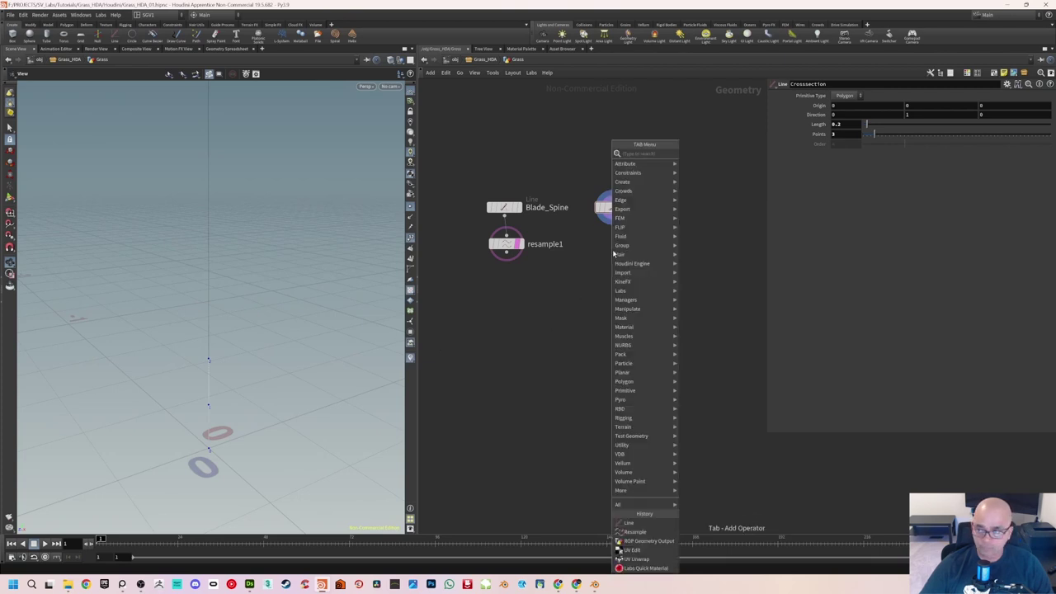
type("group")
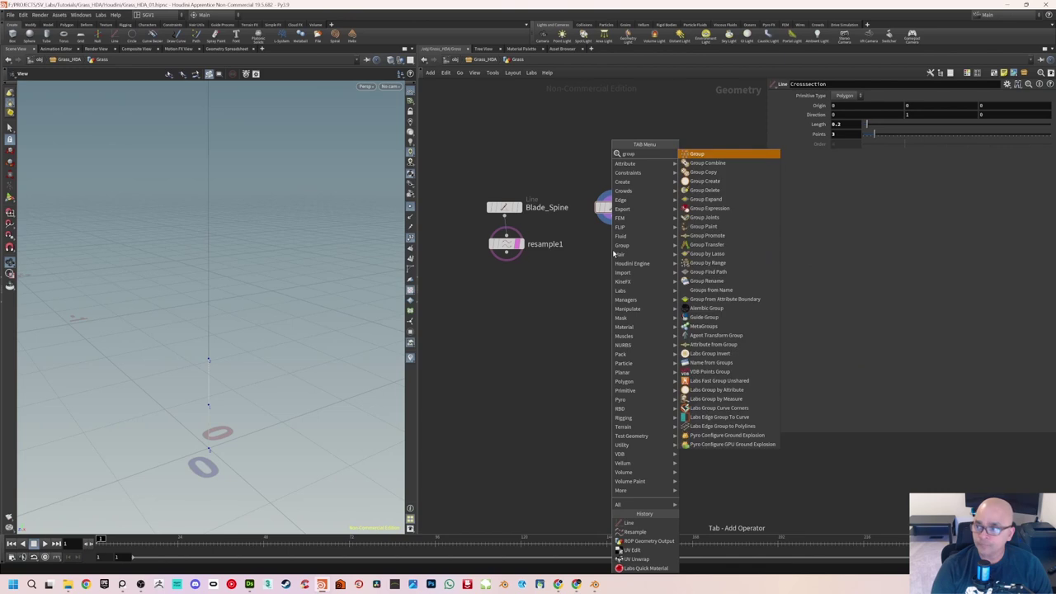
key("Return")
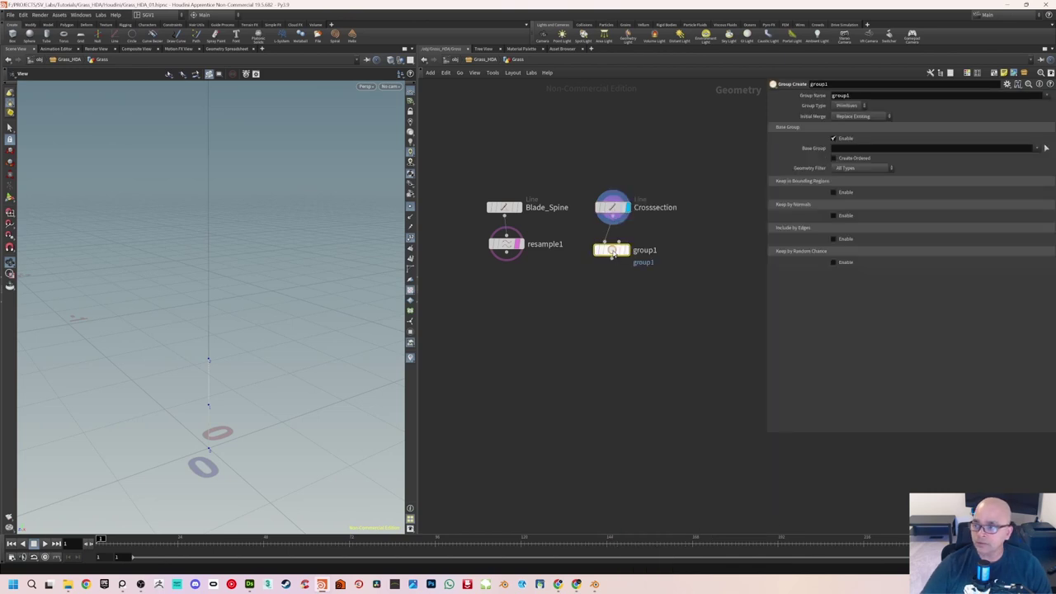
key("r")
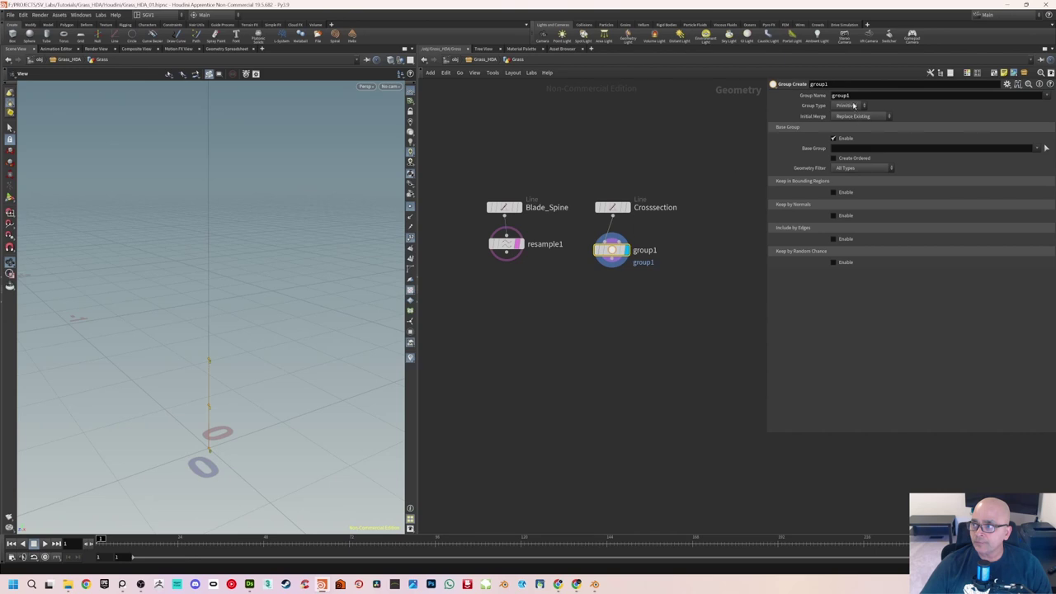
Rename the Group node Mid_point and set its group name to Mid_point
double_click(645, 249)
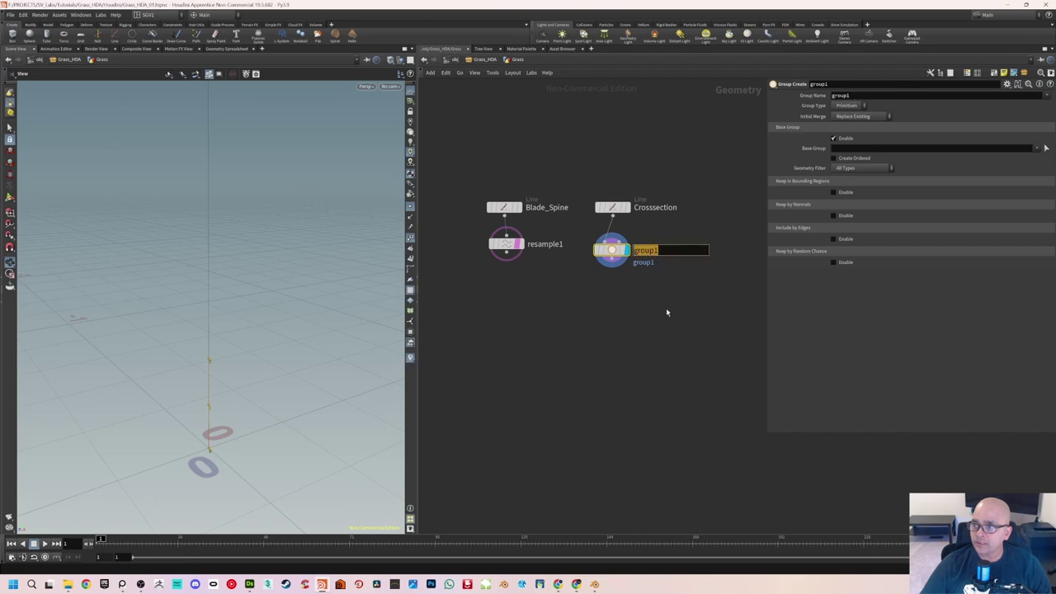
type("Mid_")
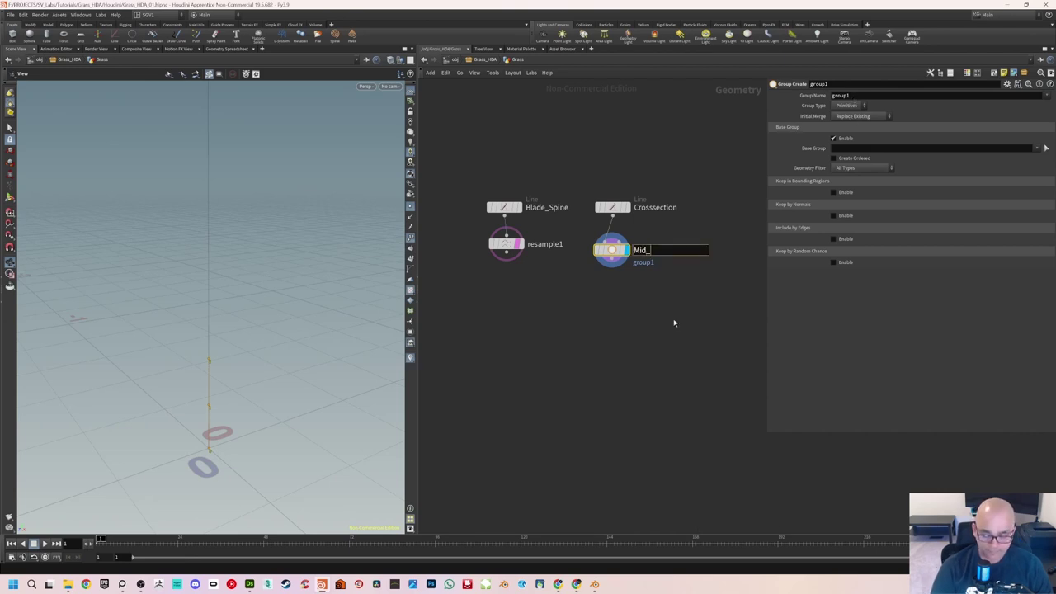
type("point")
key("Return")
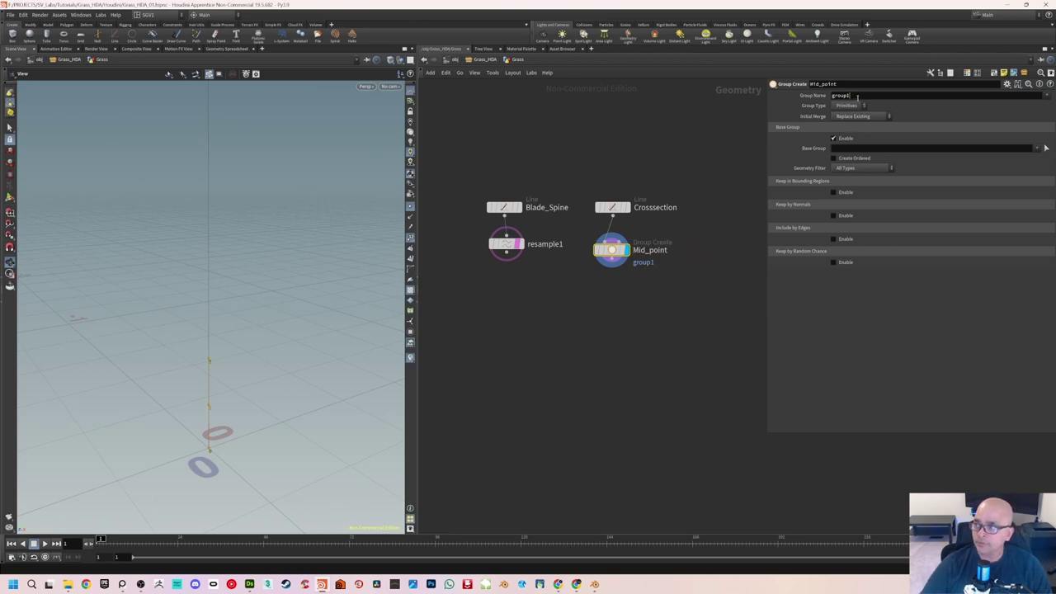
left_click_drag(856, 96, 829, 96)
type("Mid")
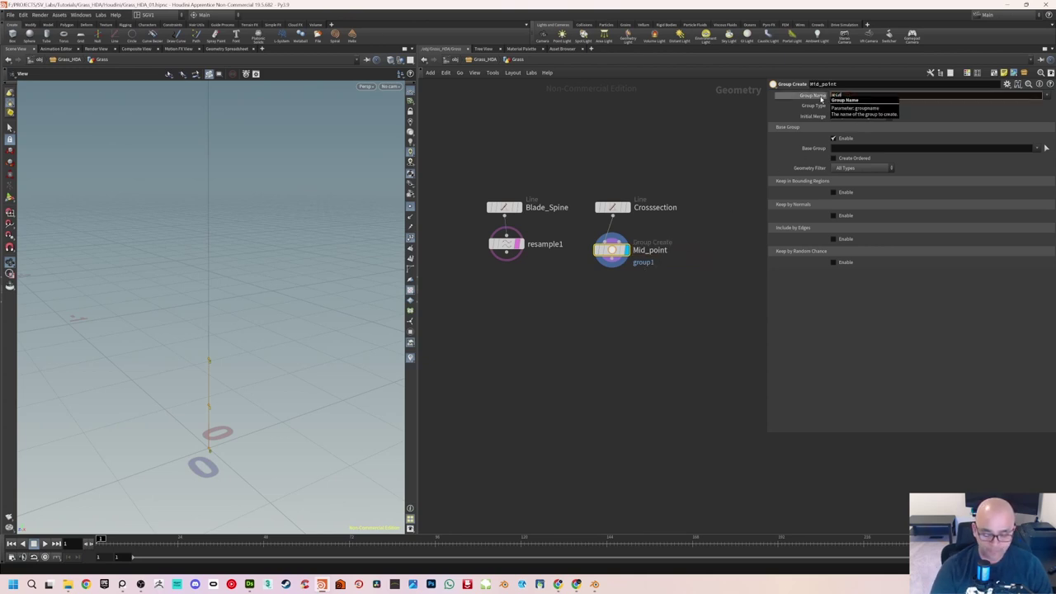
type("_point")
left_click(650, 358)
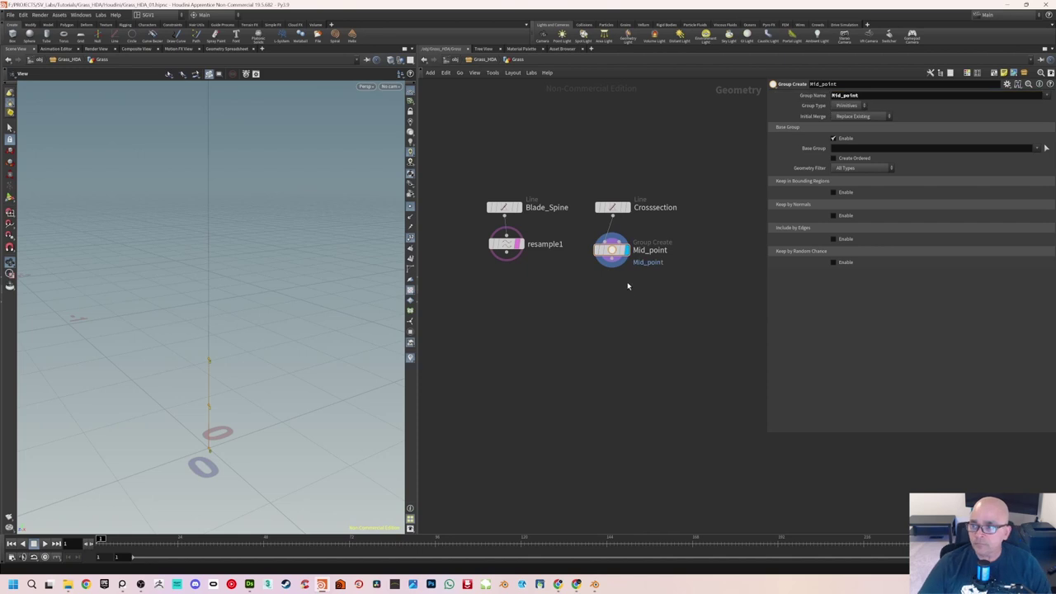
Turn off the template display of the Resample node
left_click(612, 251)
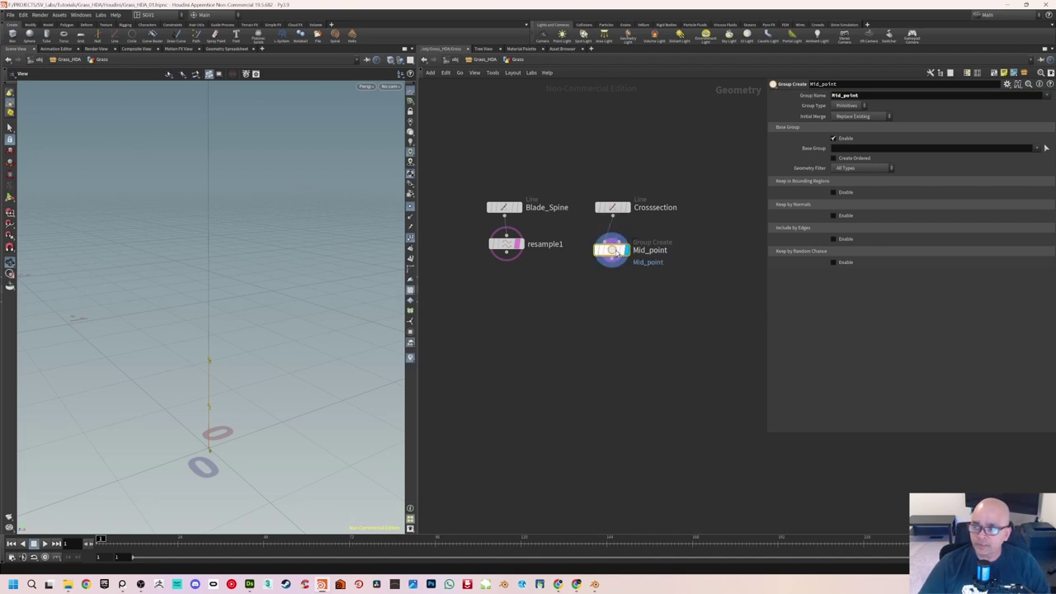
left_click_drag(261, 411, 258, 332)
left_click(518, 243)
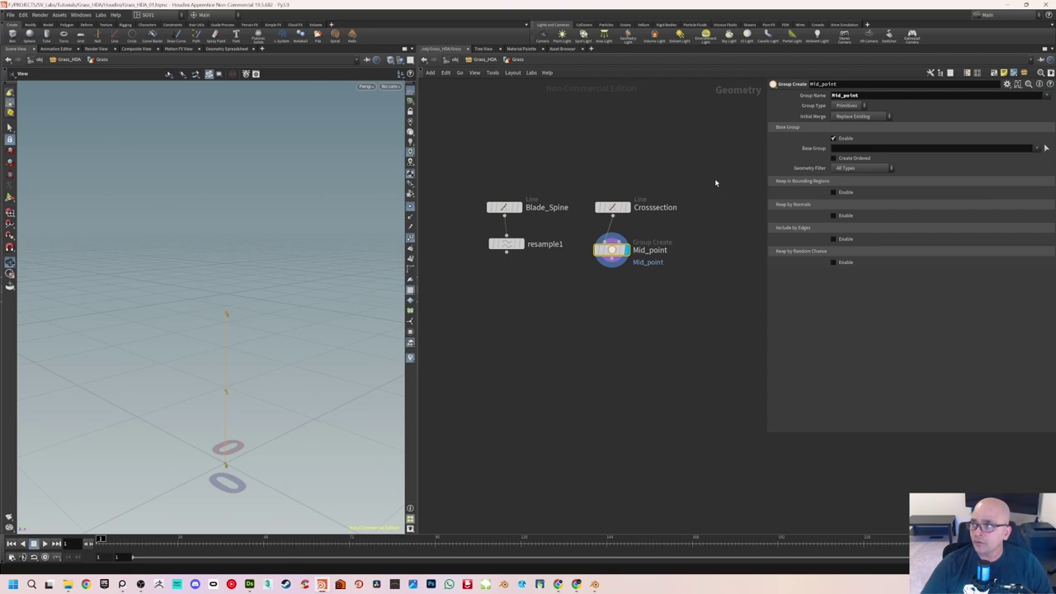
Set the Mid_point group type to Points and its base group to 1 to hold only the line's middle point
left_click(851, 107)
left_click(845, 120)
left_click_drag(318, 332, 312, 334)
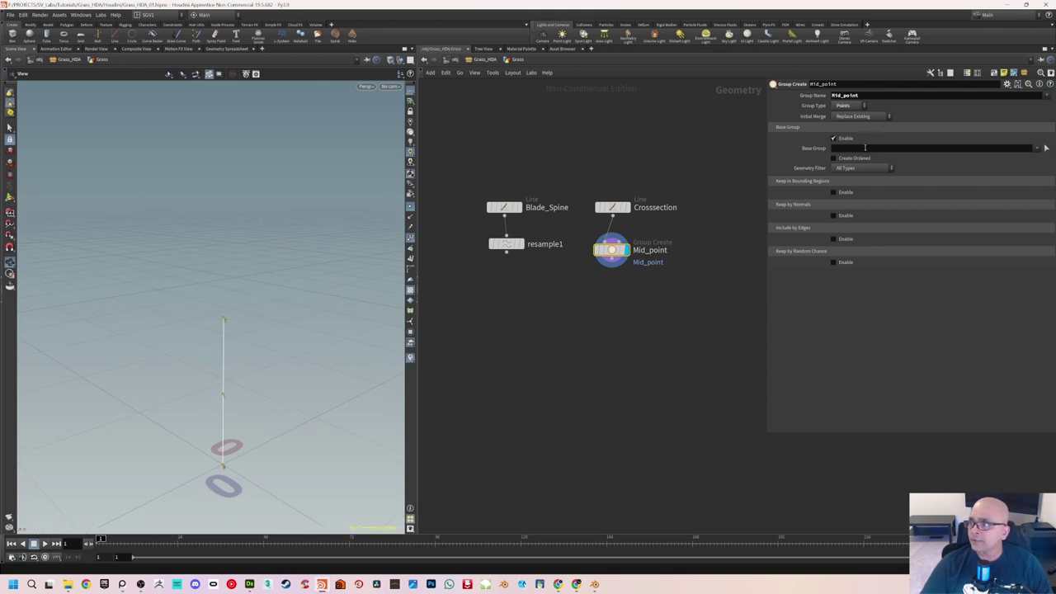
left_click(985, 152)
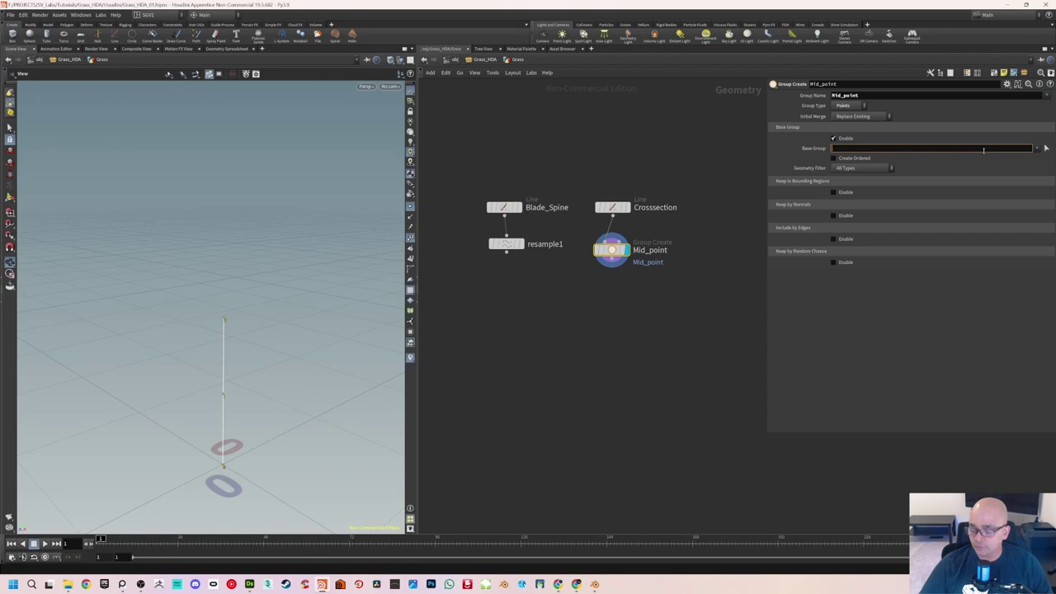
type("1")
left_click_drag(284, 334, 295, 324)
scroll(229, 401, "up", 3)
middle_click_drag(238, 385, 234, 372)
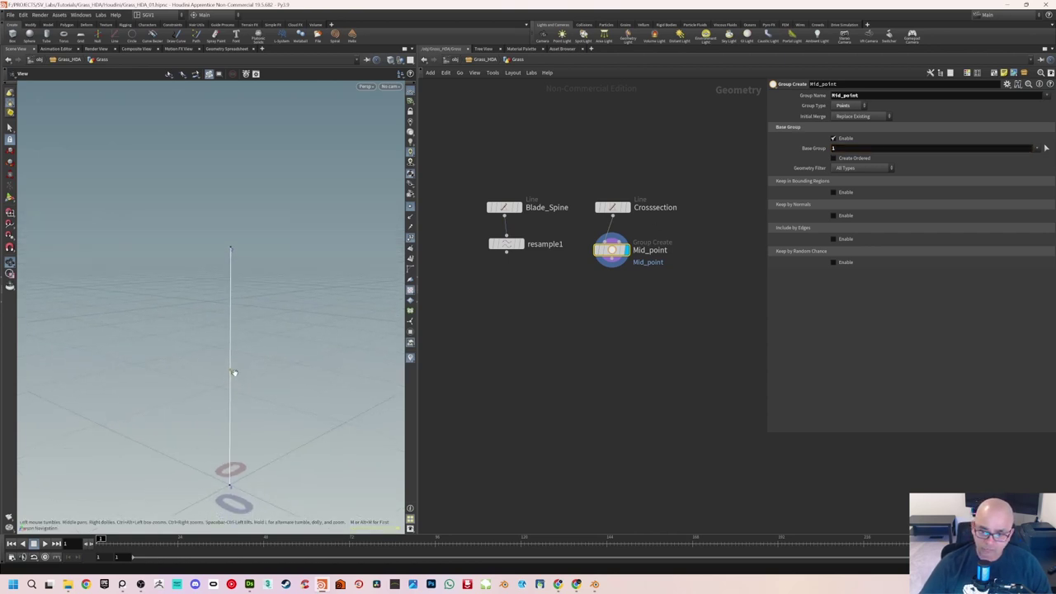
right_click_drag(233, 372, 224, 383)
left_click_drag(261, 360, 256, 361)
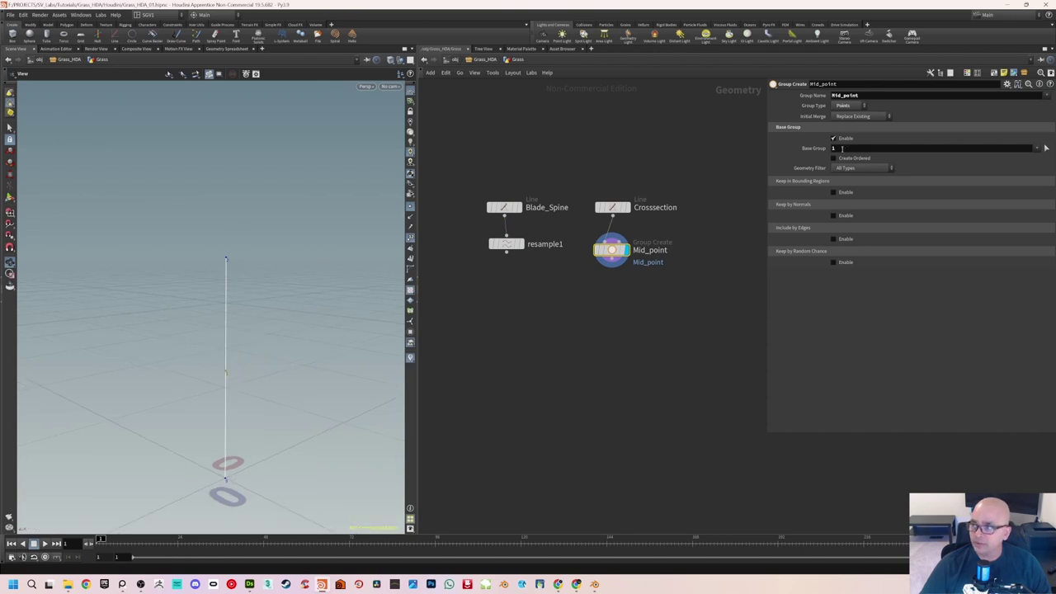
left_click_drag(260, 365, 288, 366)
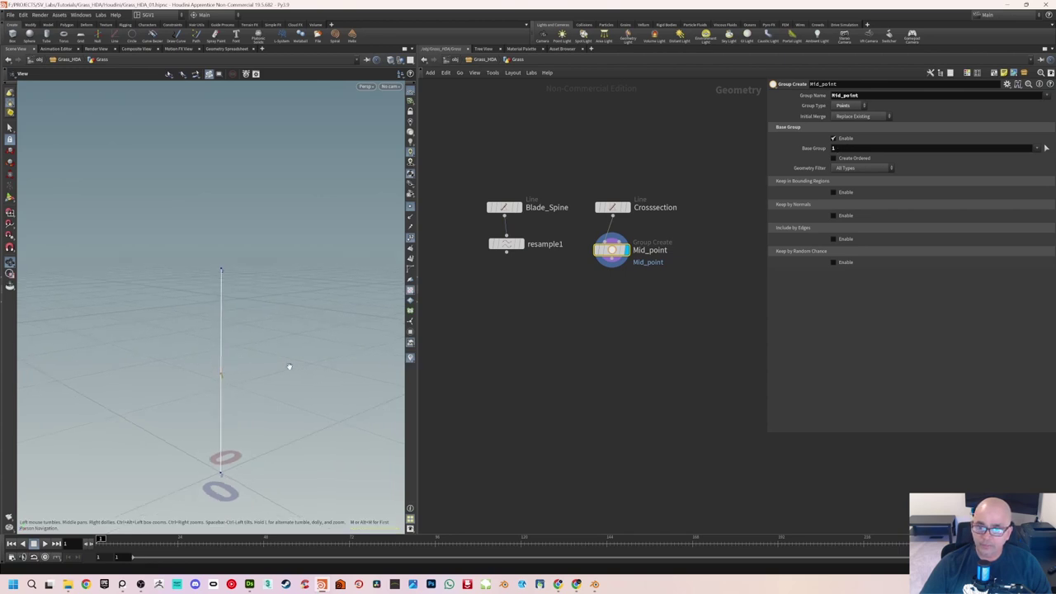
Add a Transform node wired to the output of Mid_point and set the display flag on it
scroll(600, 295, "down", 2)
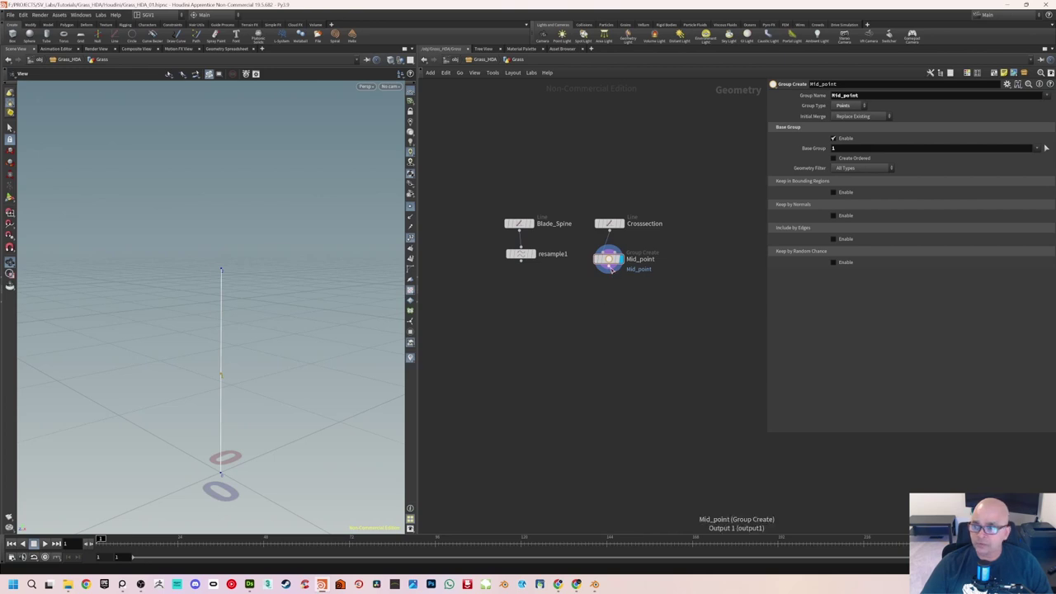
key("Tab")
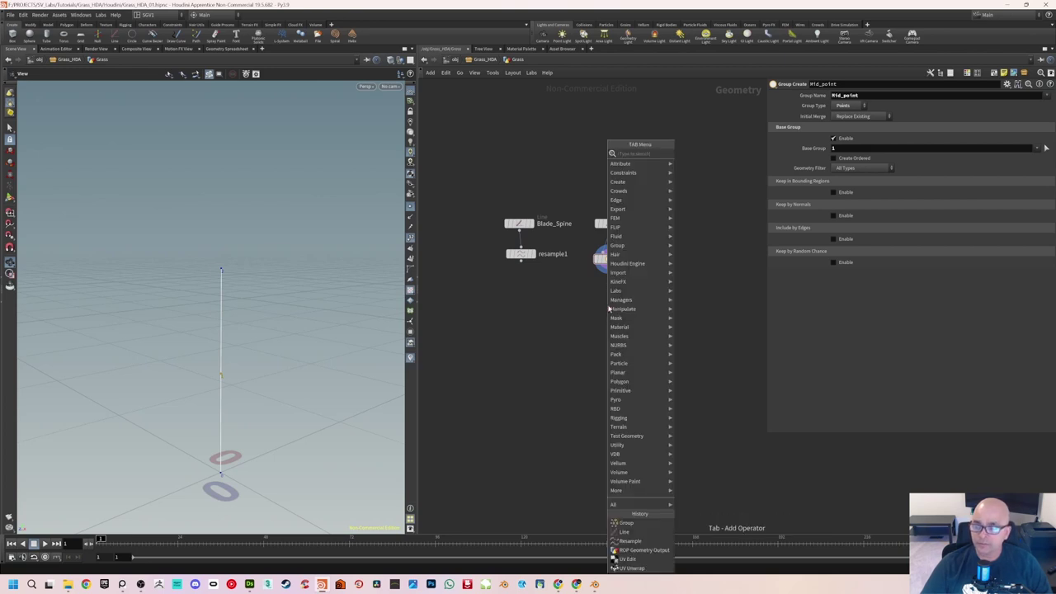
type("tran")
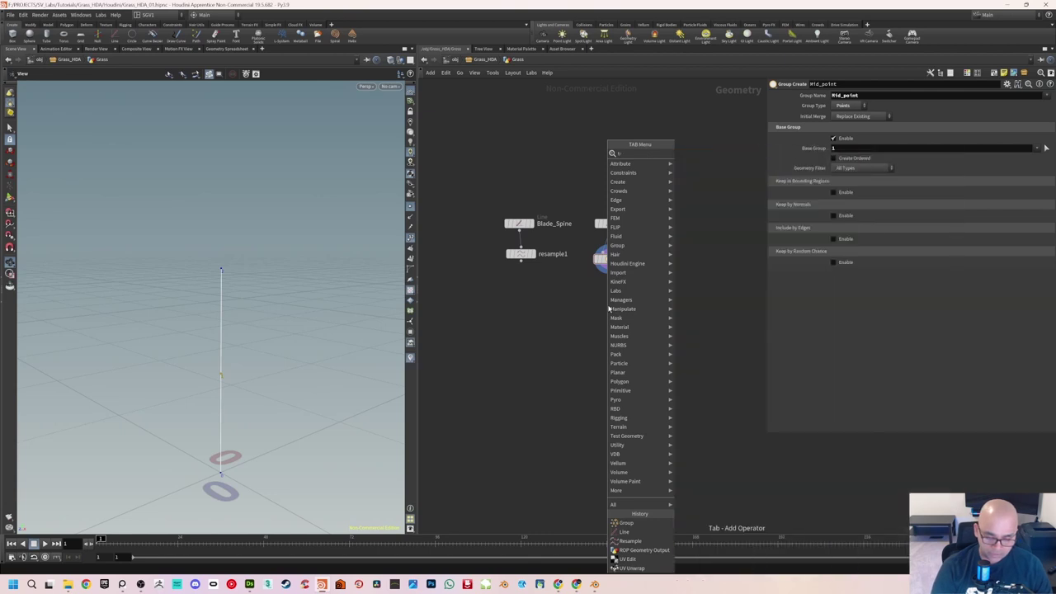
key("Return")
left_click(607, 306)
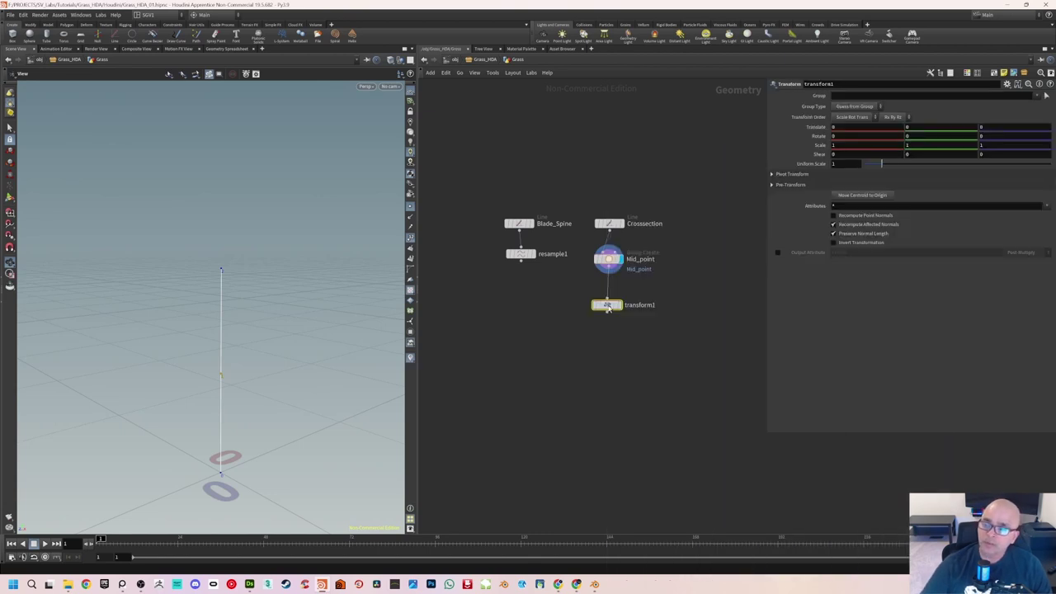
left_click_drag(607, 306, 608, 293)
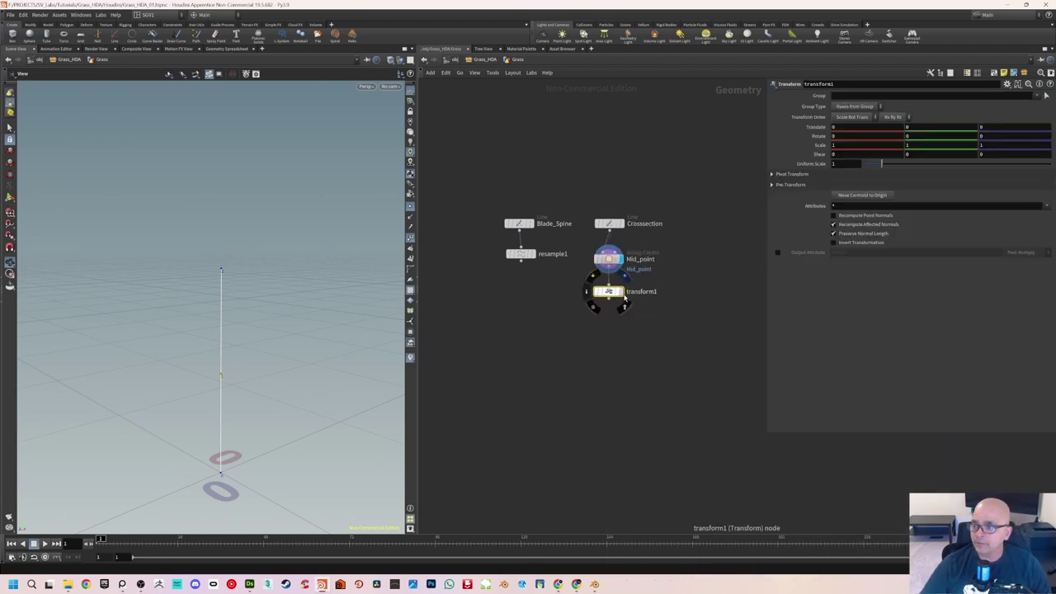
left_click(620, 294)
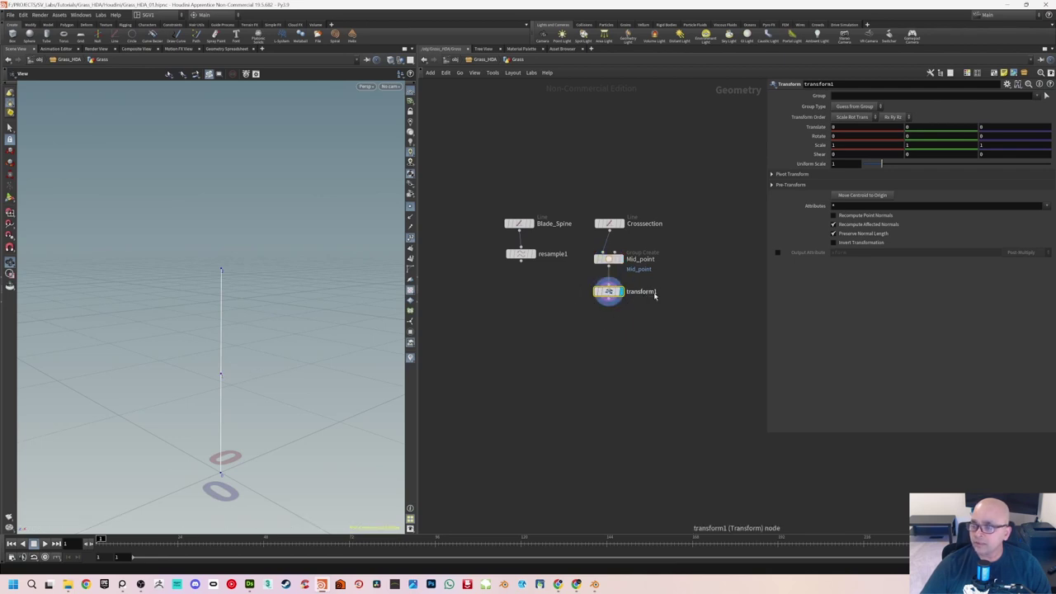
Restrict the Transform node to the Mid_point group
mouse_move(611, 295)
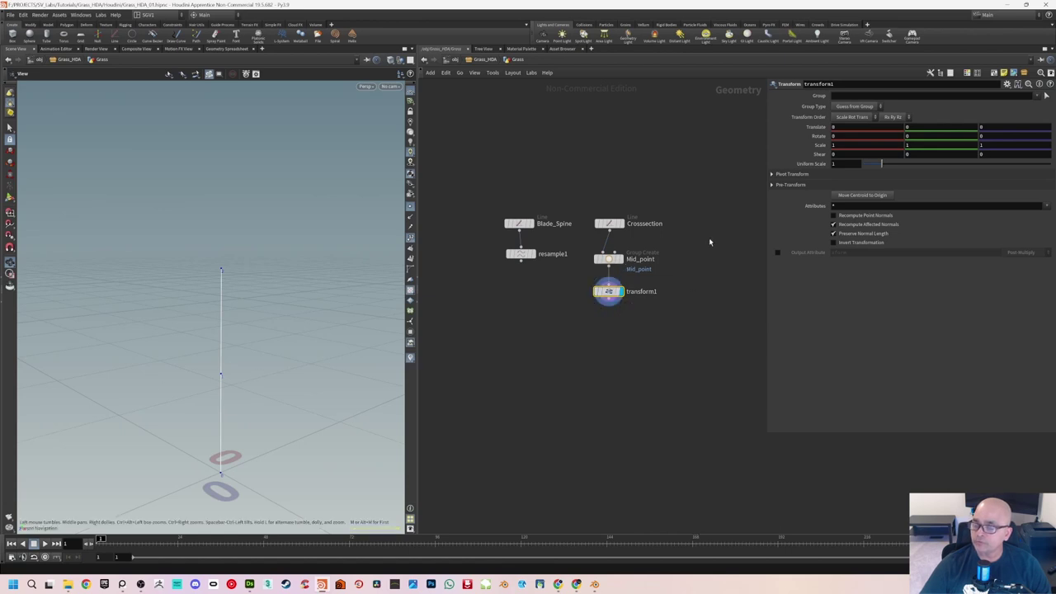
left_click(1037, 95)
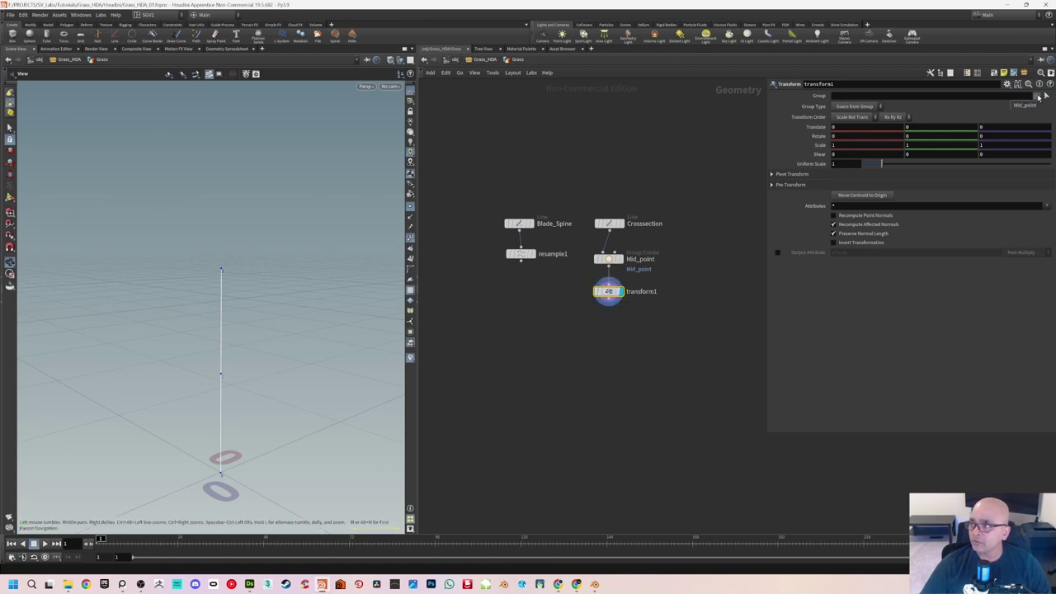
left_click(1027, 105)
Set the Transform node's X translation to 0.025 to bend the cross-section at its middle point
left_click_drag(207, 368, 229, 344)
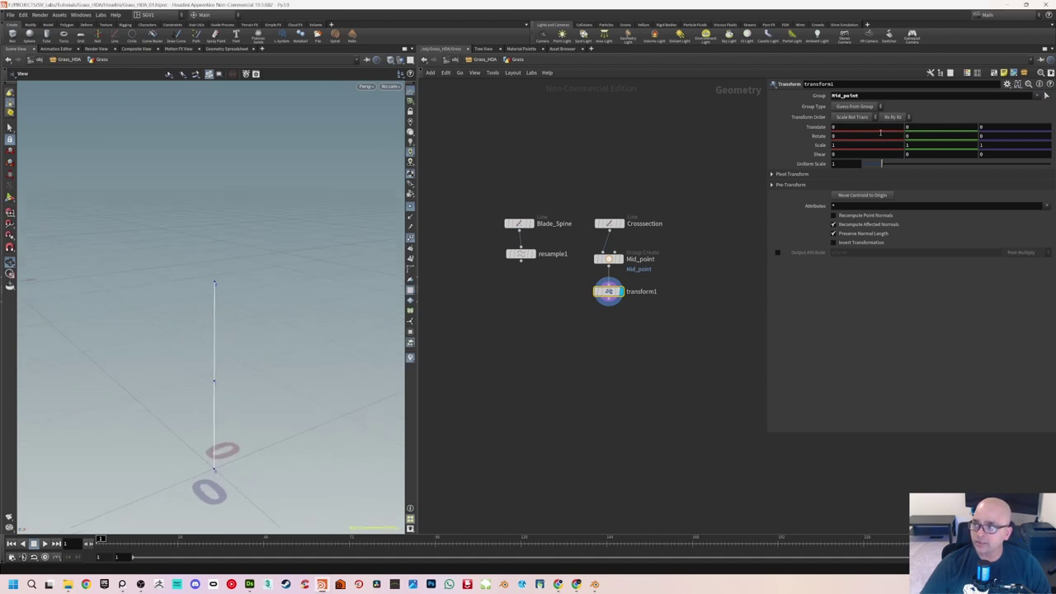
left_click_drag(222, 374, 251, 356)
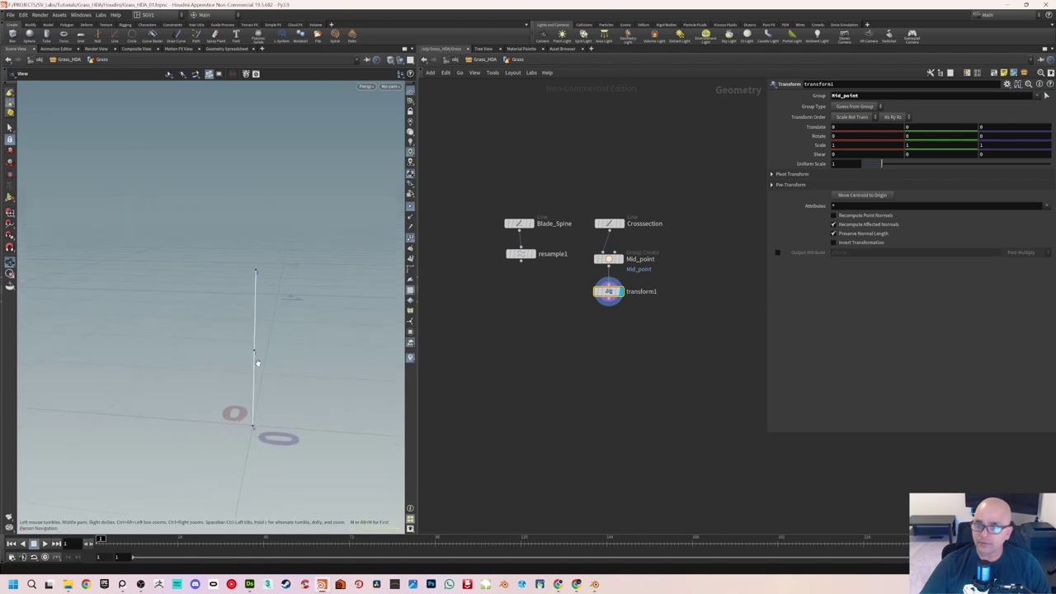
left_click(858, 127)
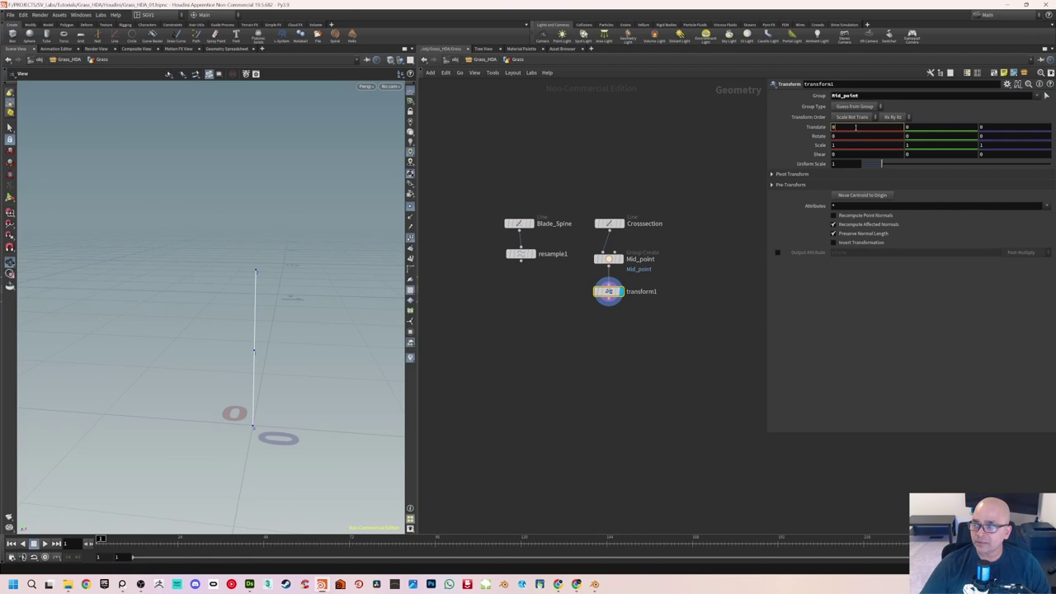
mouse_move(855, 127)
middle_mouse_down()
mouse_move(876, 128)
mouse_move(838, 128)
mouse_move(873, 128)
mouse_move(856, 128)
middle_mouse_up()
left_click(840, 128)
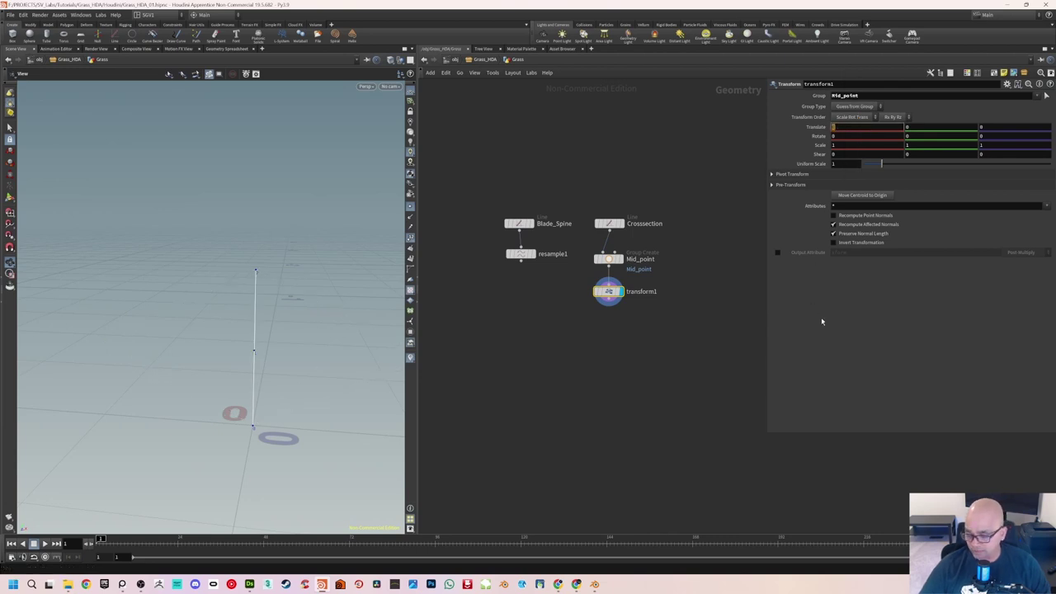
type("0.02")
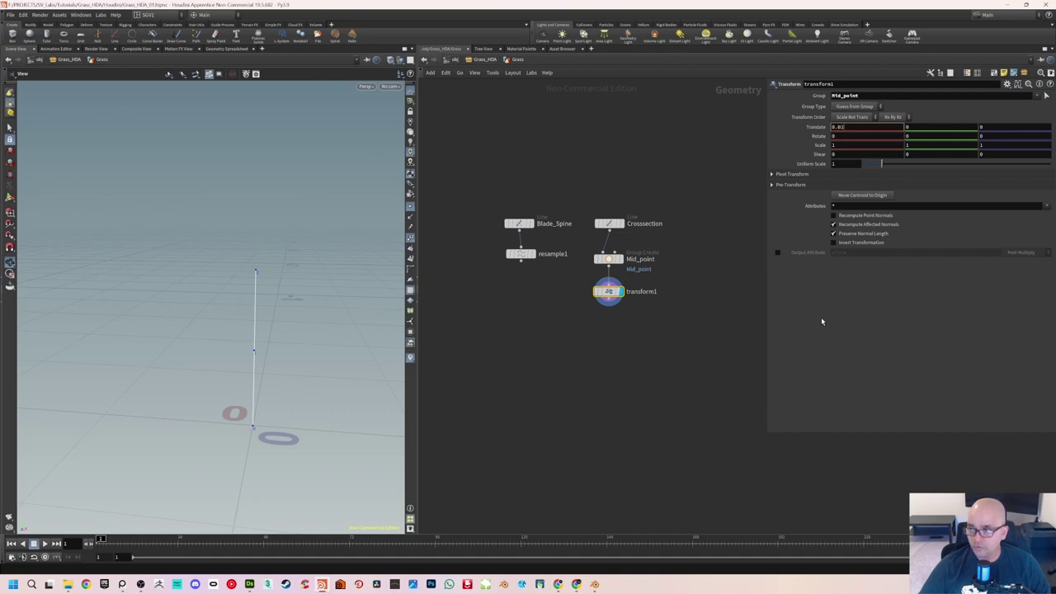
type("5")
key("Return")
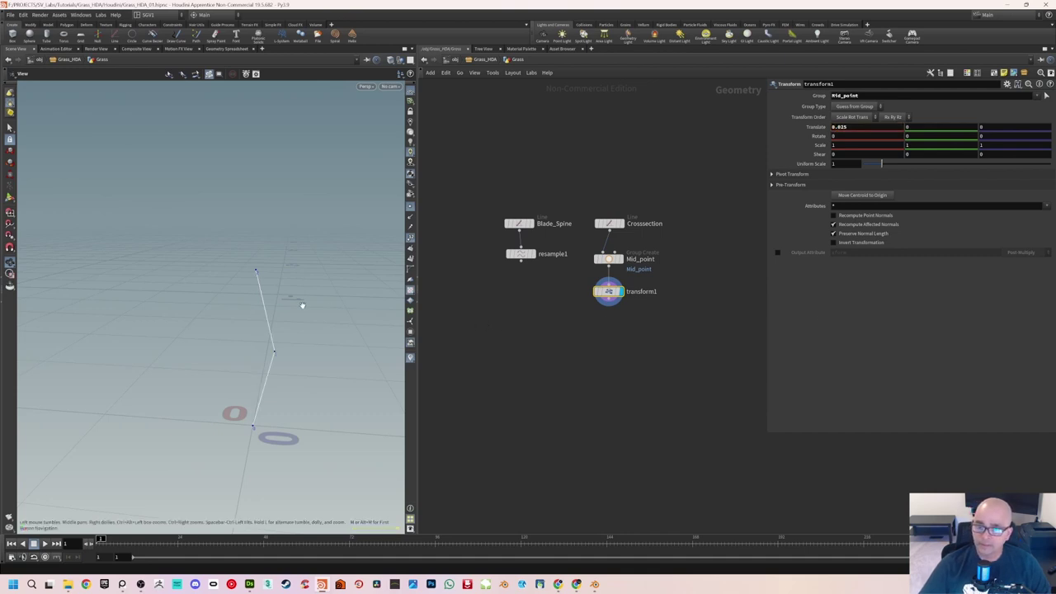
left_click_drag(302, 305, 269, 354)
scroll(566, 333, "down", 1)
Add a Match Size node wired to the output of the Transform node and set the display flag on it
middle_click_drag(565, 331, 584, 301)
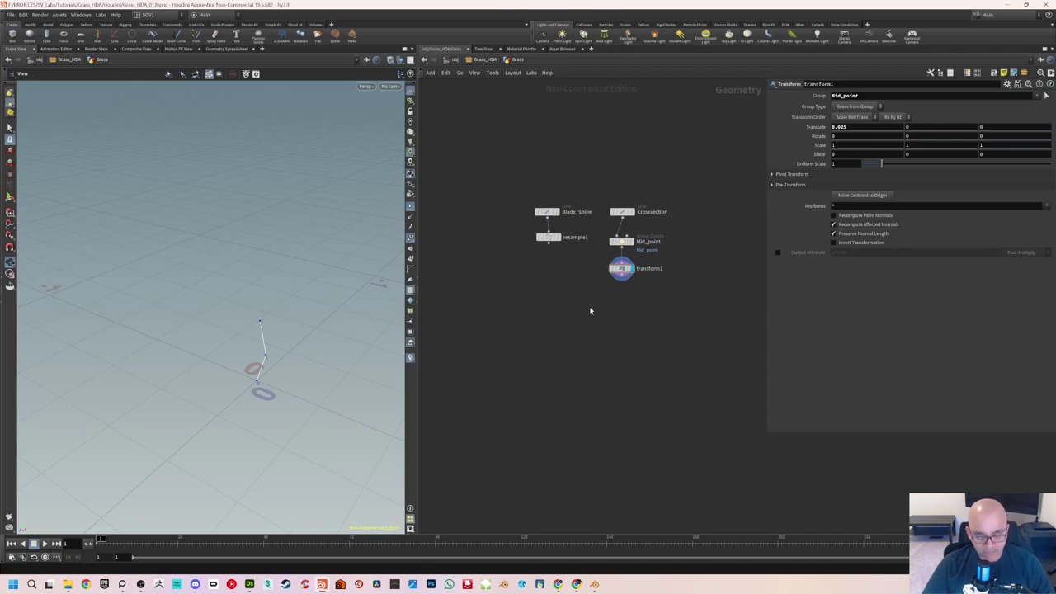
left_click_drag(622, 280, 623, 312)
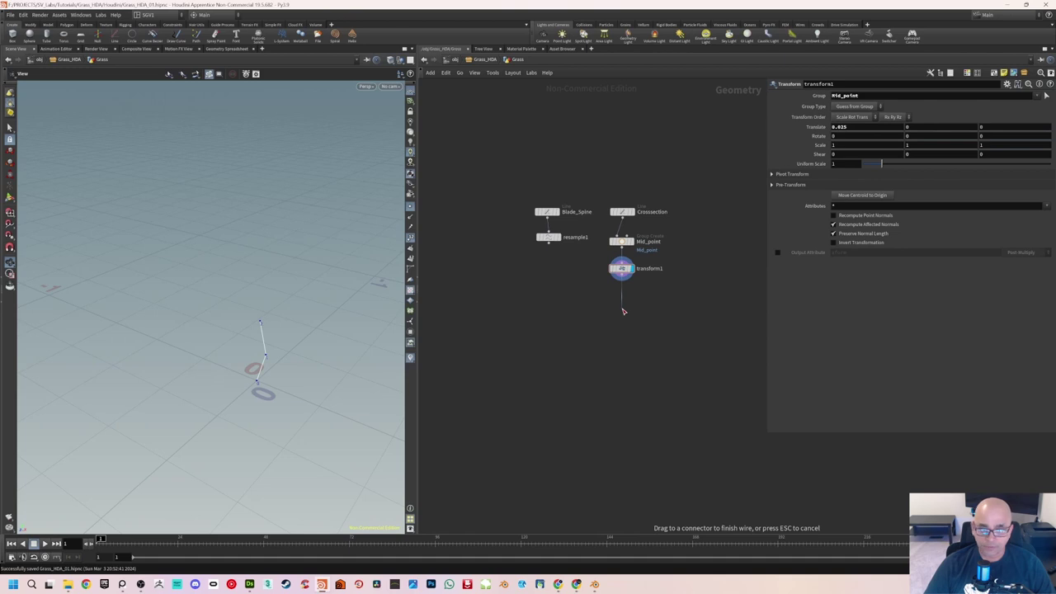
key("Tab")
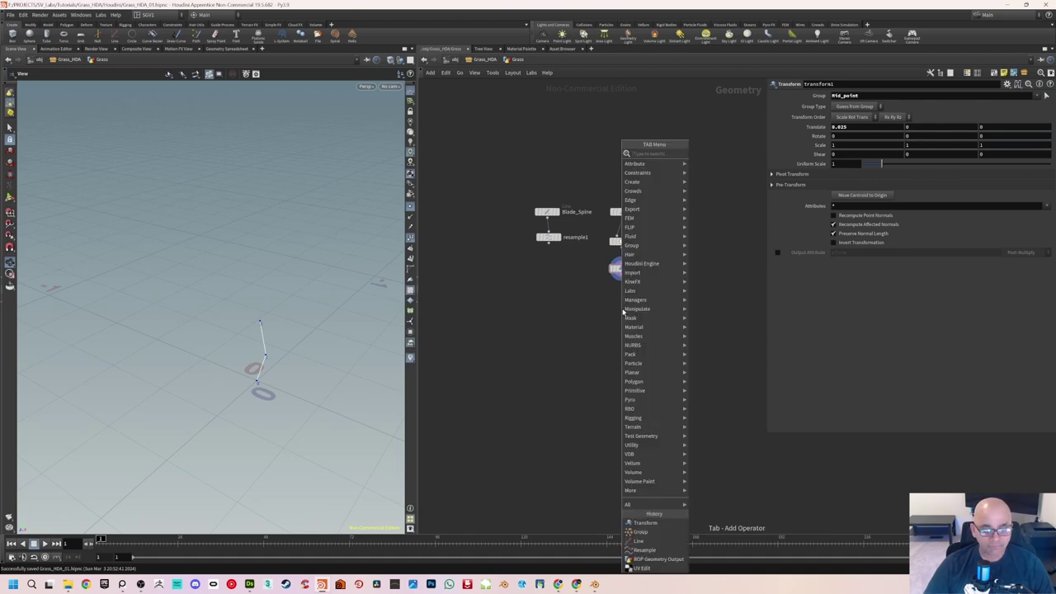
type("match")
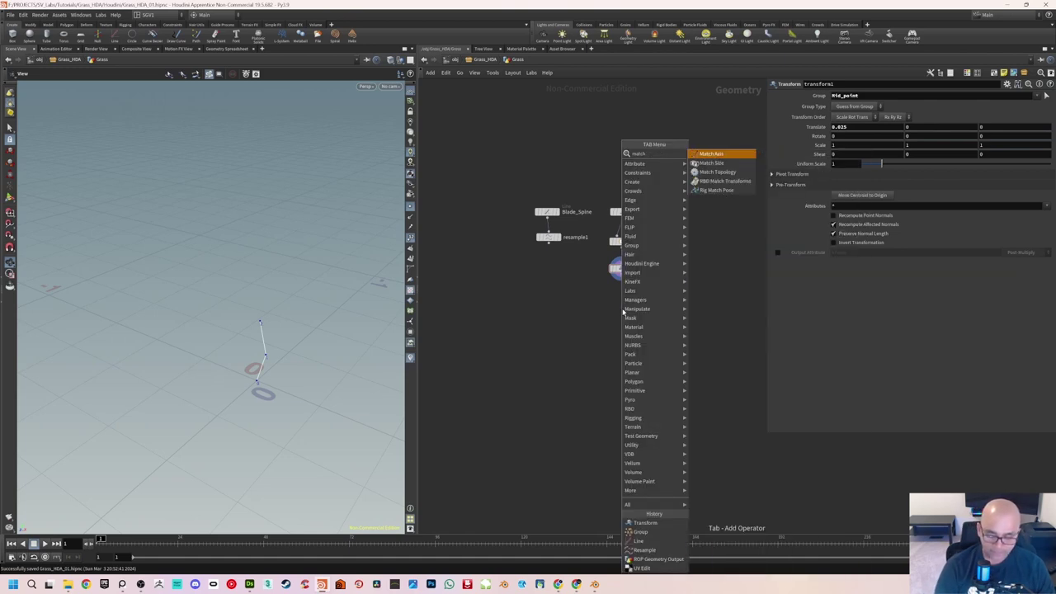
key("Down")
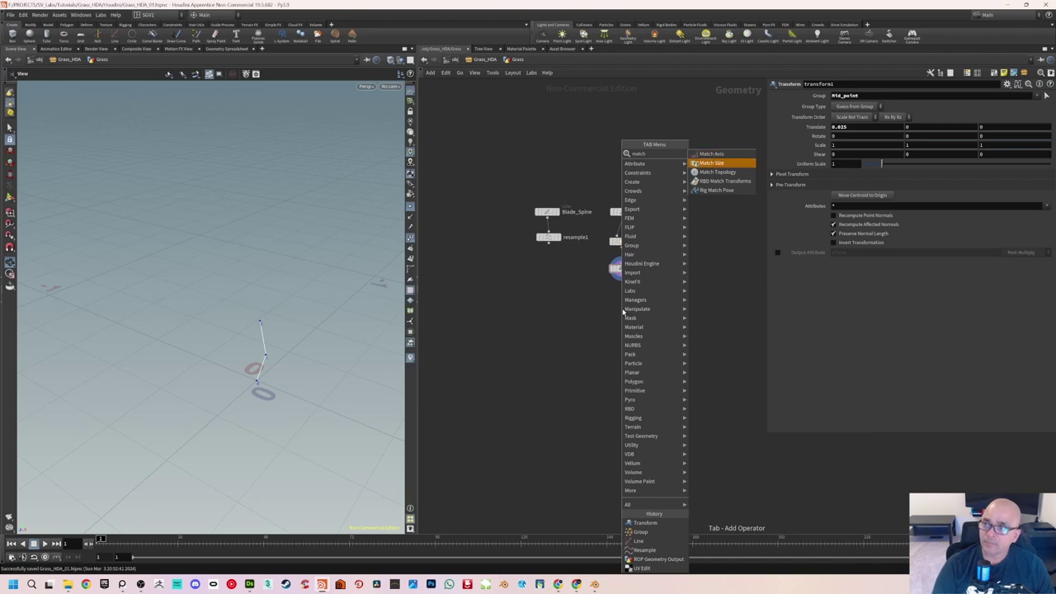
key("Return")
left_click(622, 309)
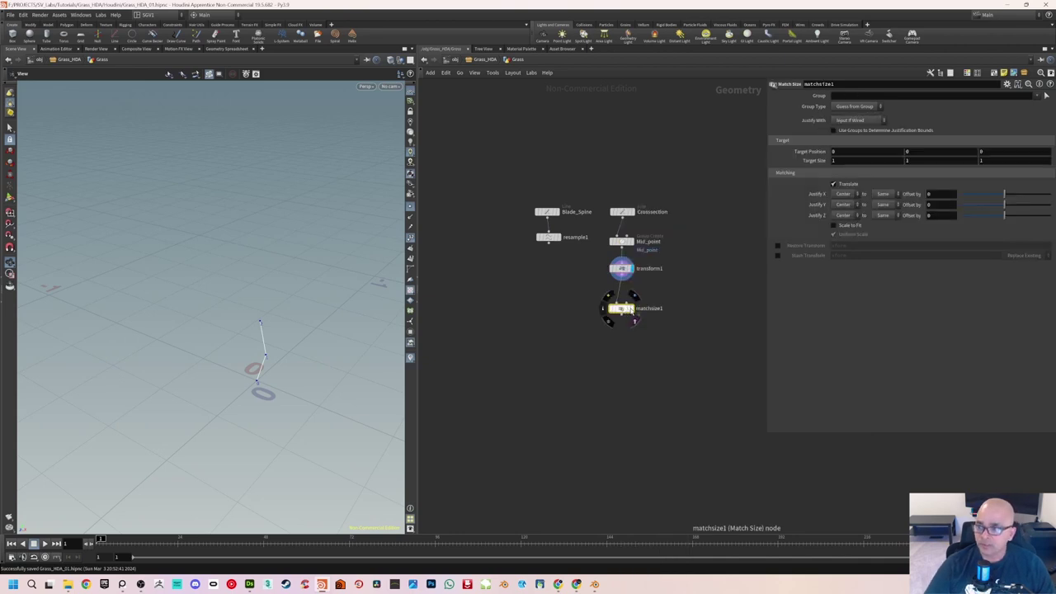
left_click(631, 309)
Switch the display flag back to the Transform node to compare the cross-section with and without Match Size
left_click_drag(283, 335, 276, 371)
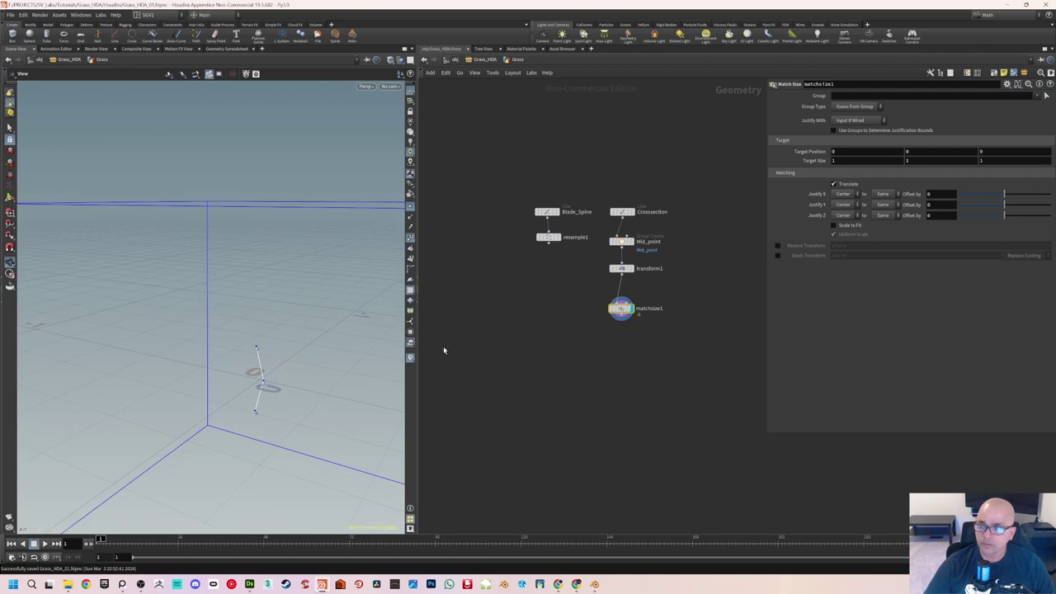
mouse_move(634, 274)
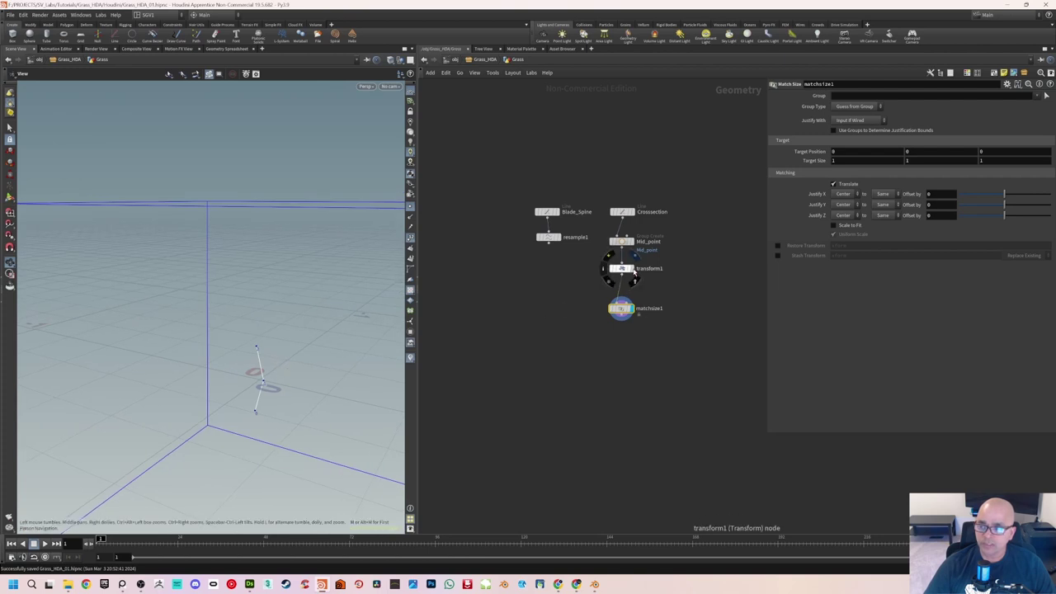
left_click(633, 272)
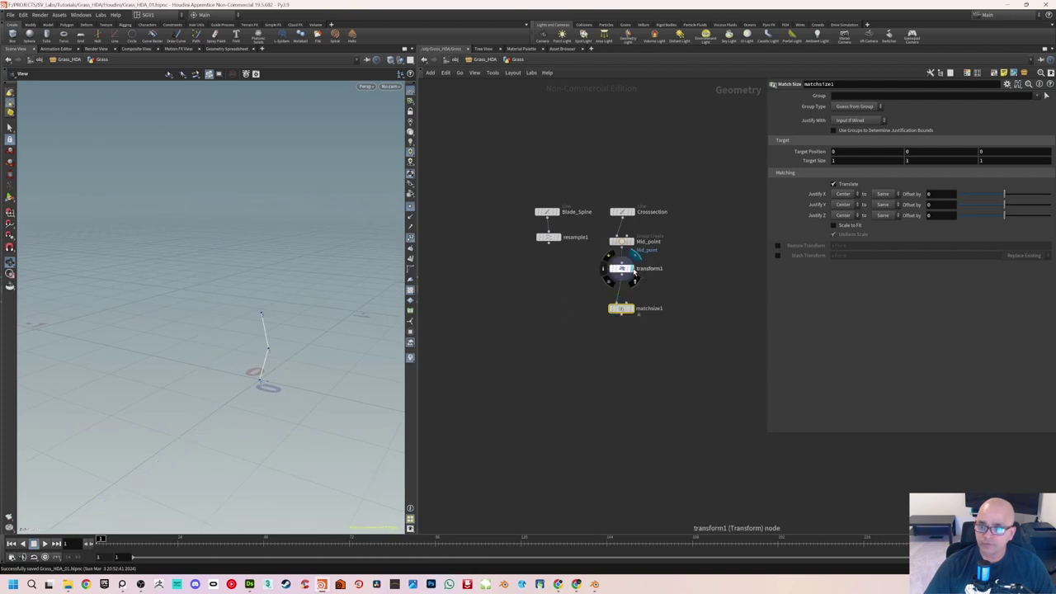
Set the display flag on the Match Size node to check the centred cross-section, and place the node closer below the Transform node
left_click(633, 312)
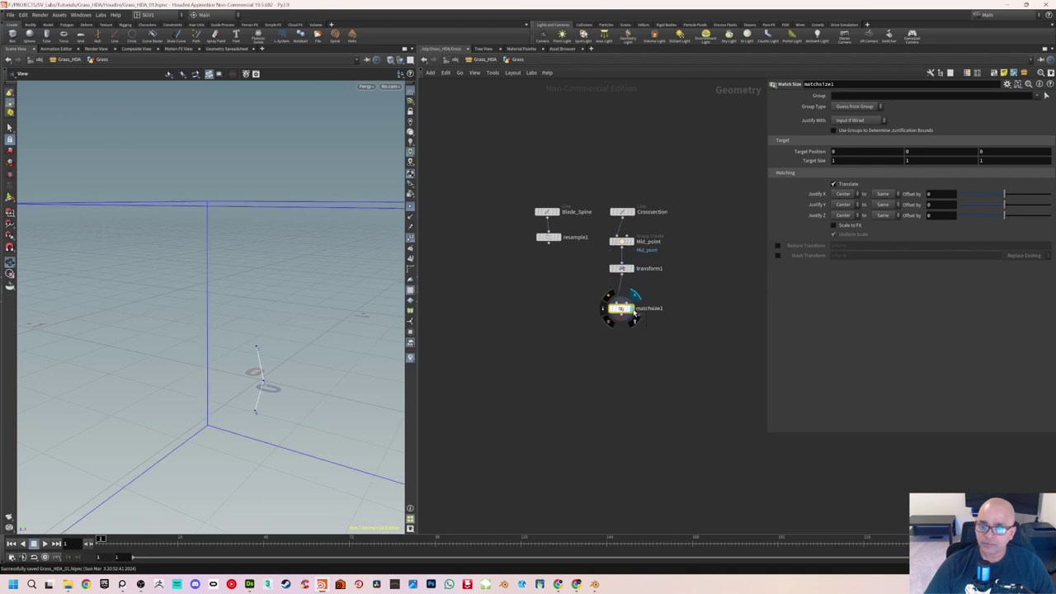
left_click_drag(299, 304, 334, 297)
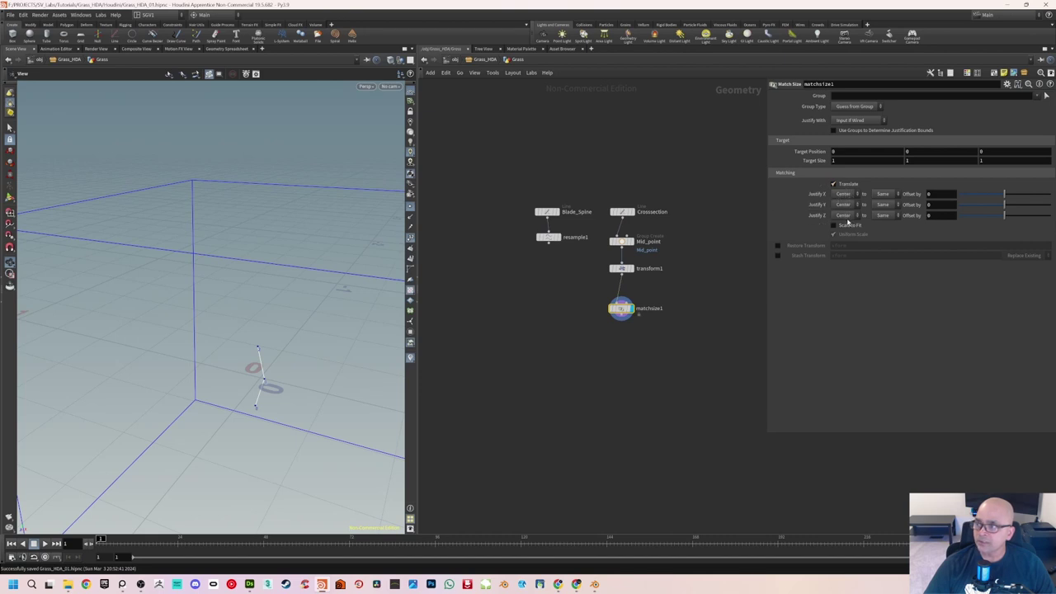
mouse_move(287, 365)
left_mouse_down()
mouse_move(280, 330)
mouse_move(267, 325)
mouse_move(285, 327)
mouse_move(289, 345)
left_mouse_up()
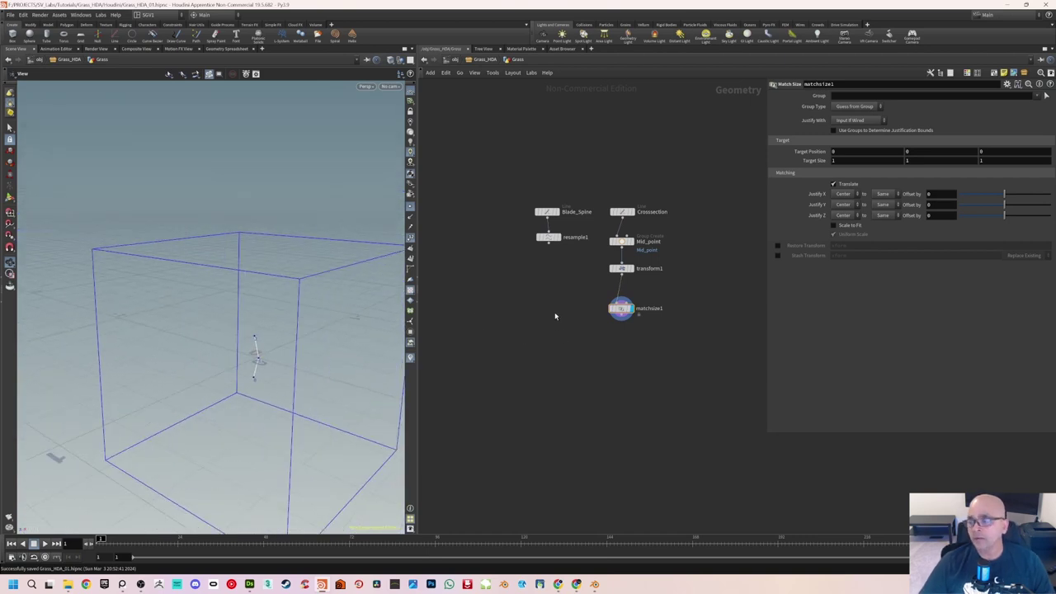
mouse_move(621, 309)
left_click_drag(620, 308, 622, 294)
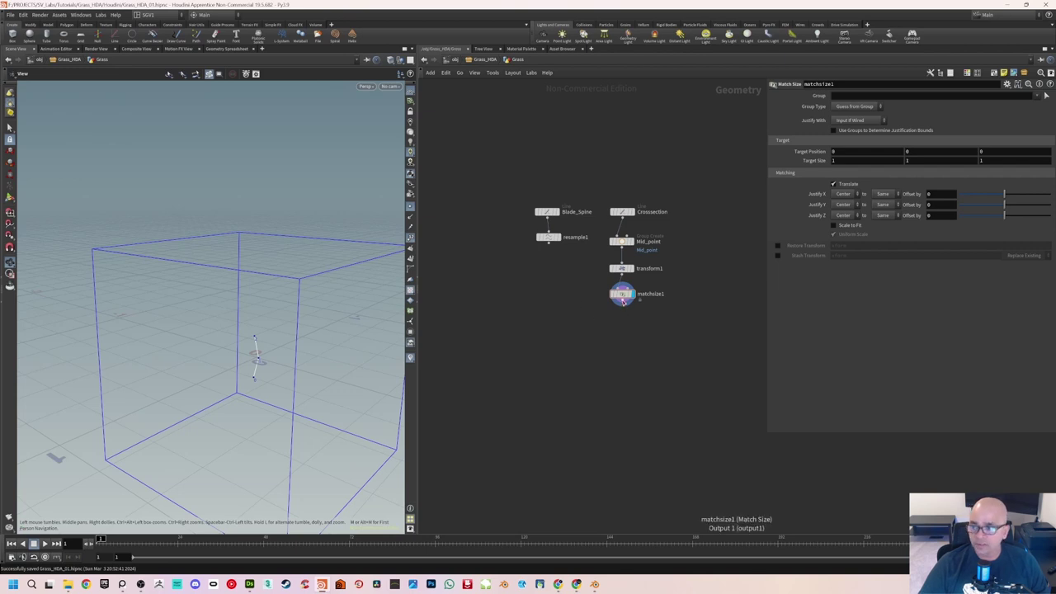
Add a second Transform node wired to the Match Size output, set its display flag, and try out its Uniform Scale
key("Tab")
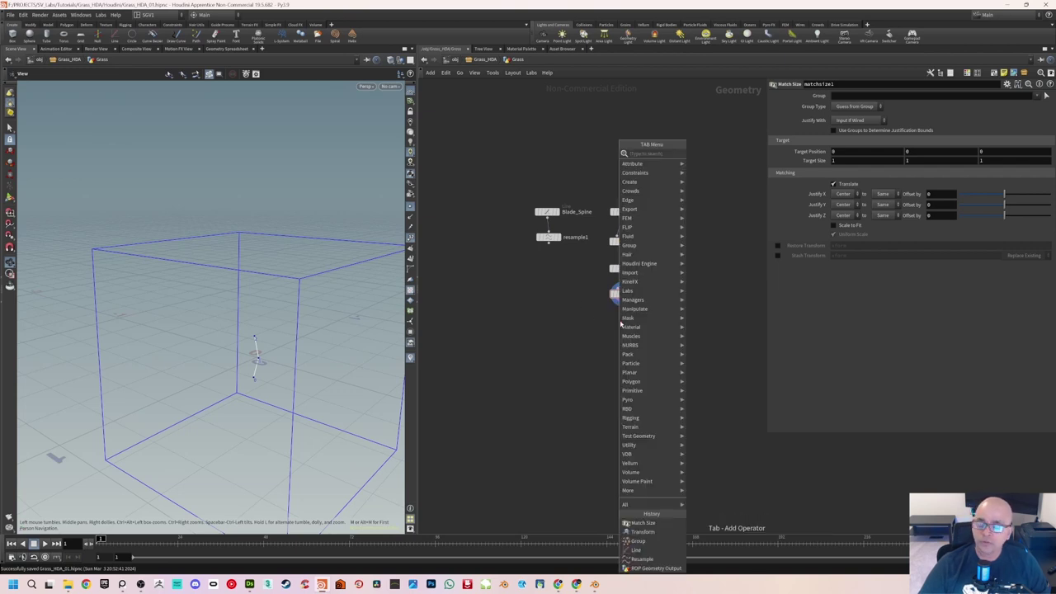
type("trans")
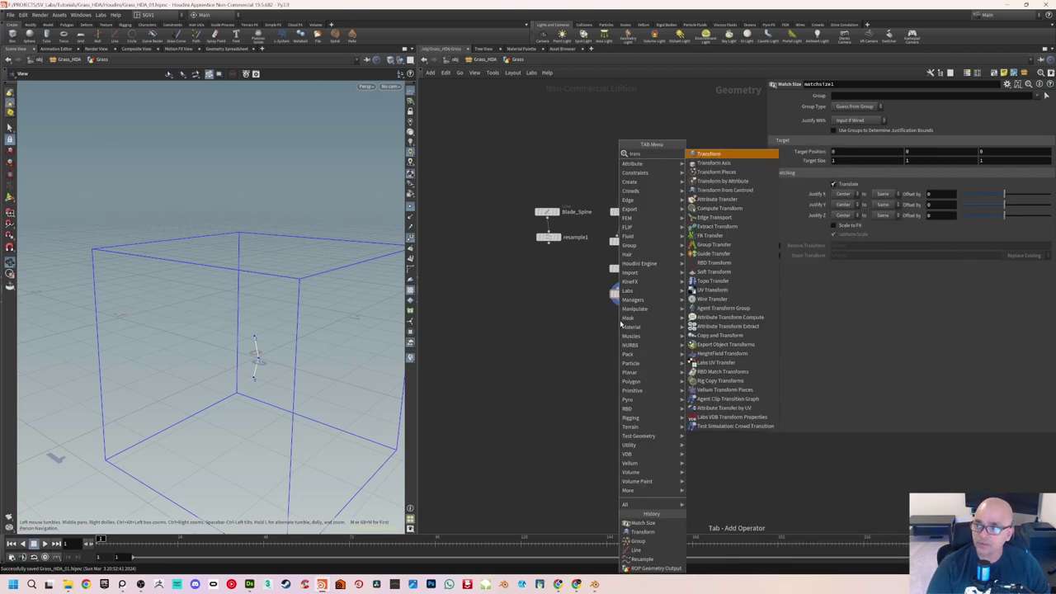
key("Return")
left_click(620, 322)
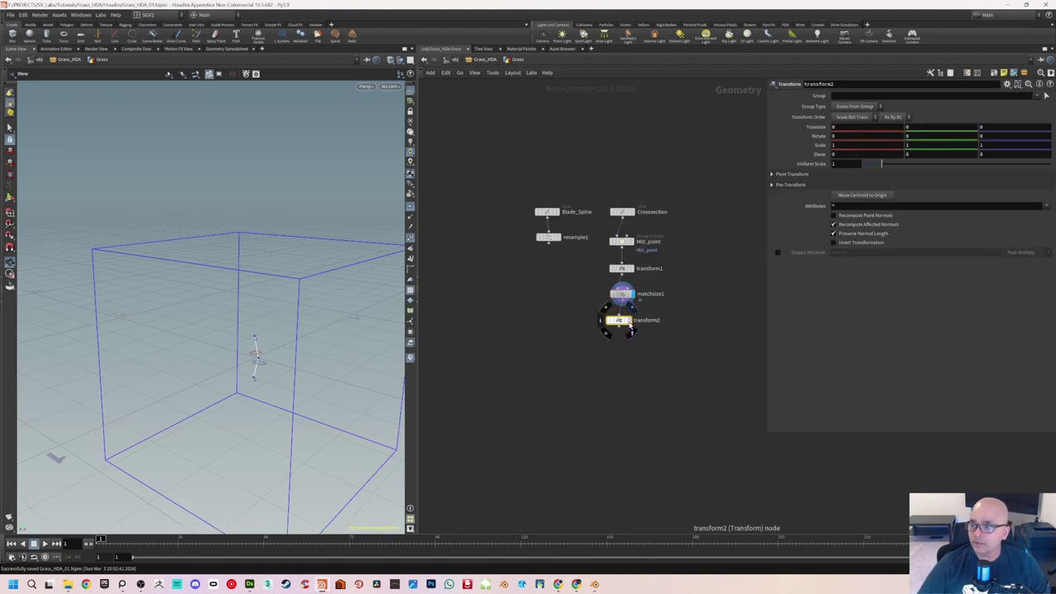
left_click(620, 322)
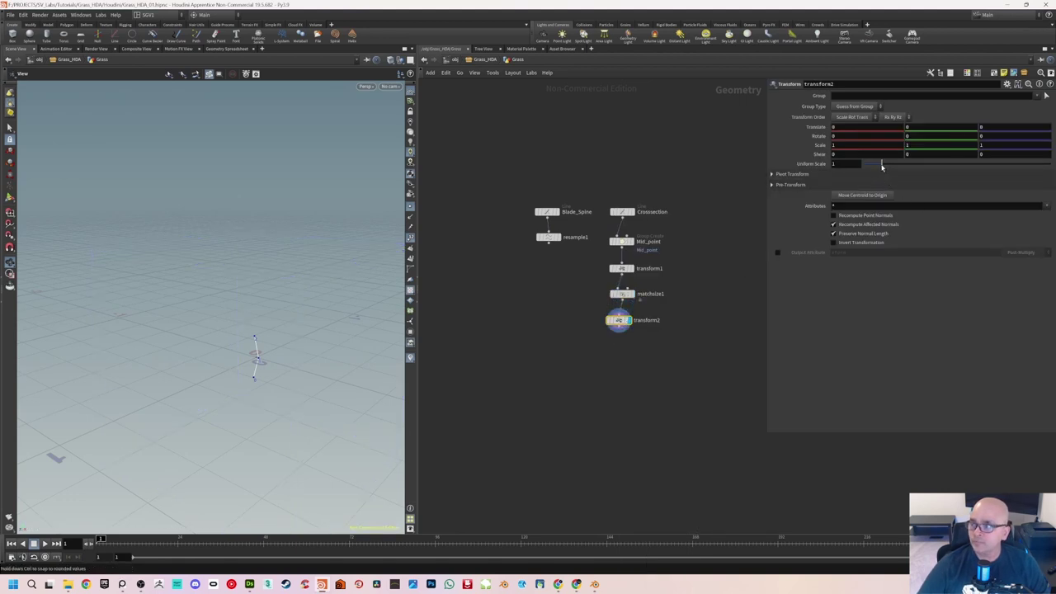
mouse_move(881, 163)
left_mouse_down()
mouse_move(889, 165)
mouse_move(875, 169)
left_mouse_up()
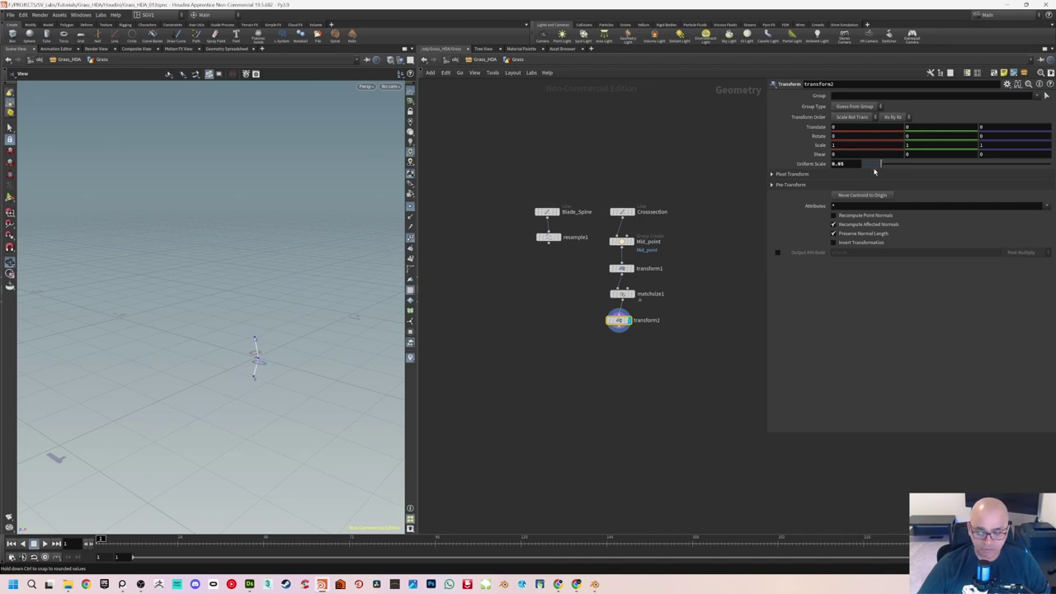
mouse_move(245, 307)
left_mouse_down()
mouse_move(248, 338)
mouse_move(238, 326)
left_mouse_up()
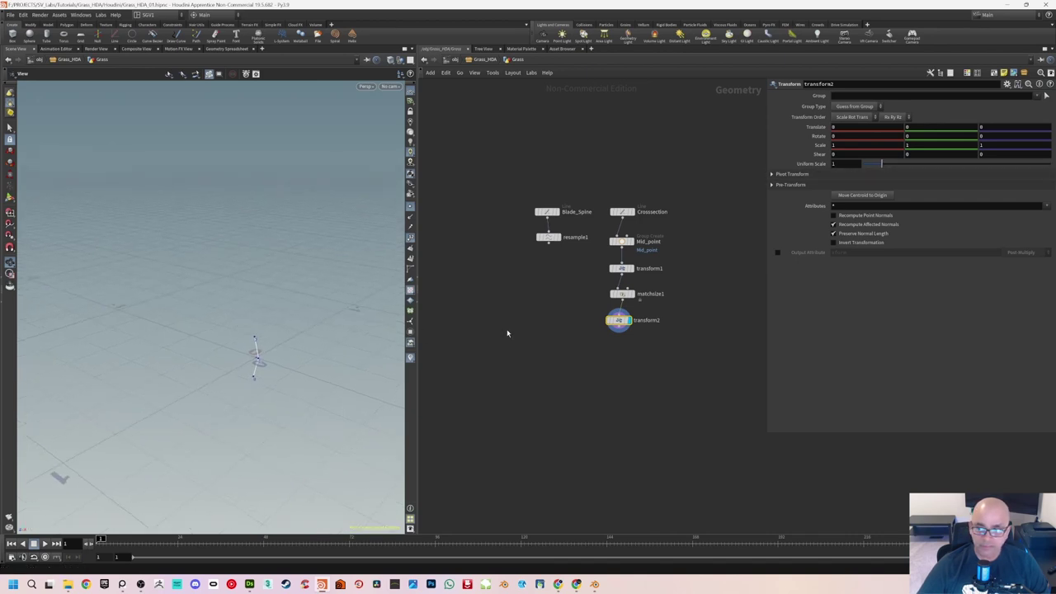
Rename the new Transform node as Size and save the scene
middle_click_drag(535, 293, 538, 280)
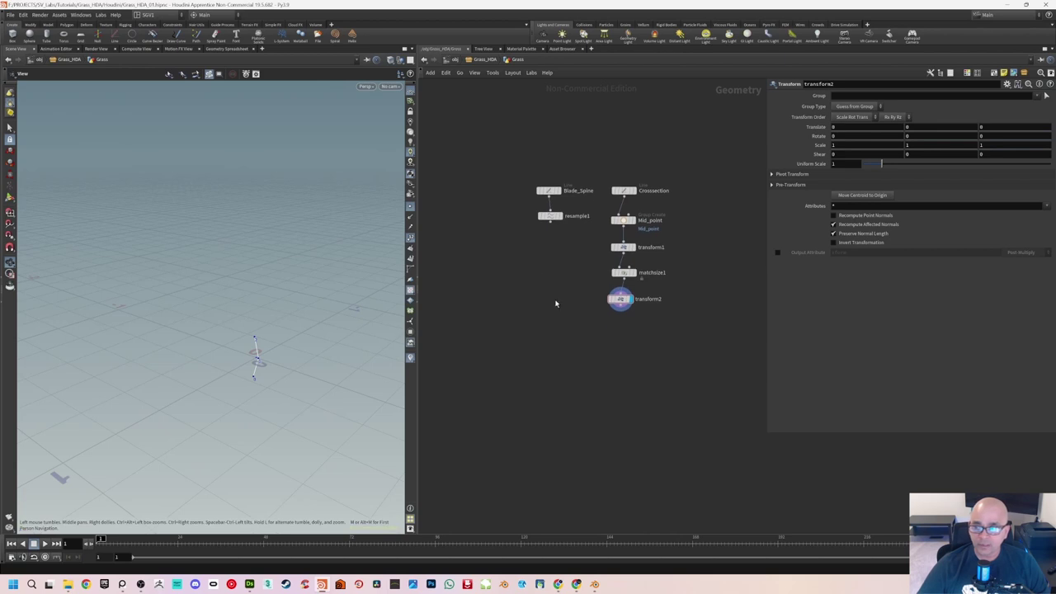
double_click(664, 300)
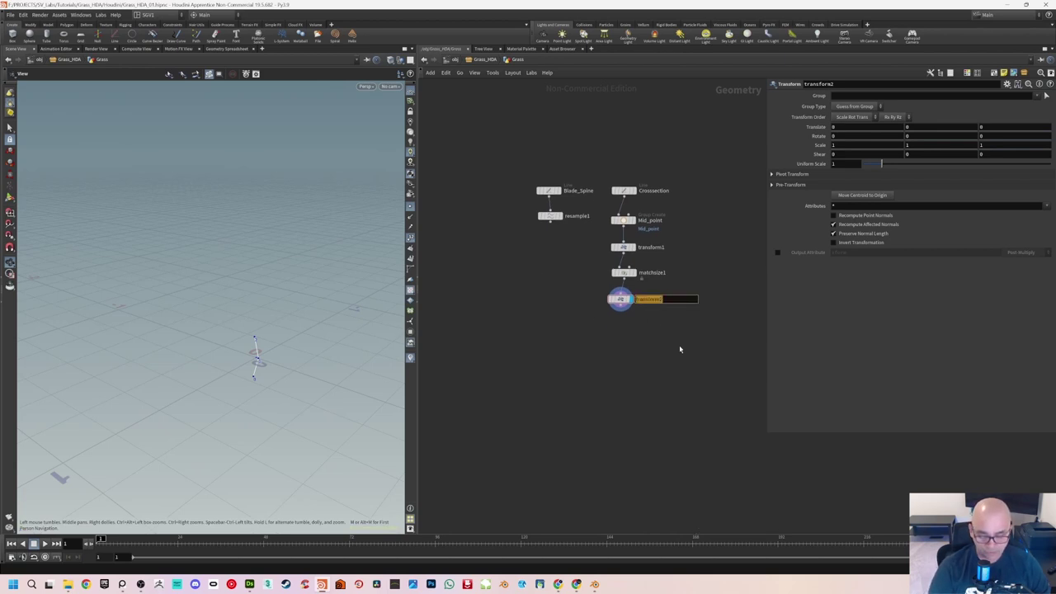
type("Size")
key("Return")
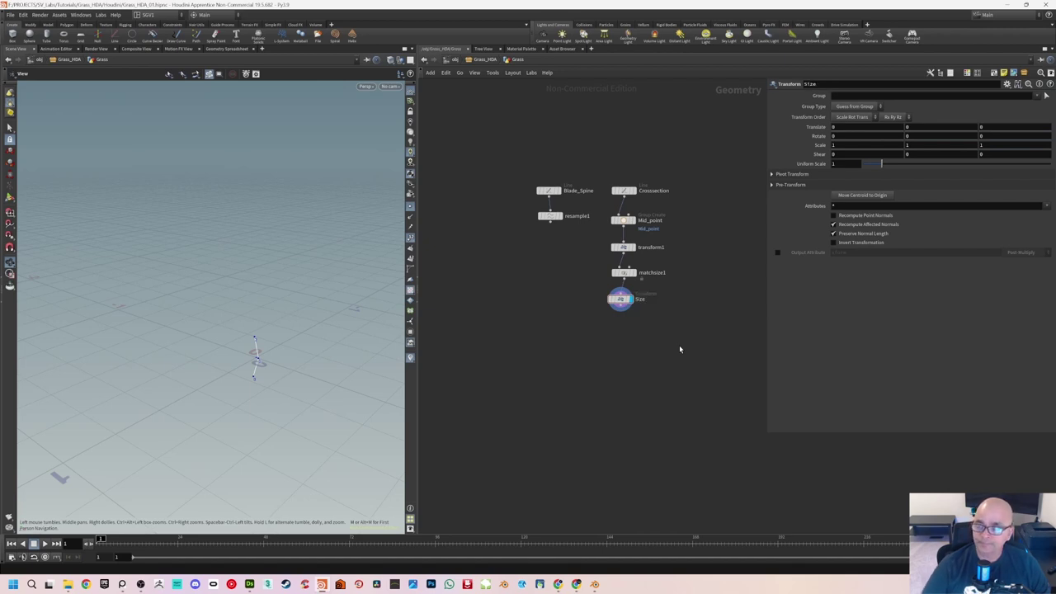
scroll(547, 335, "up", 2)
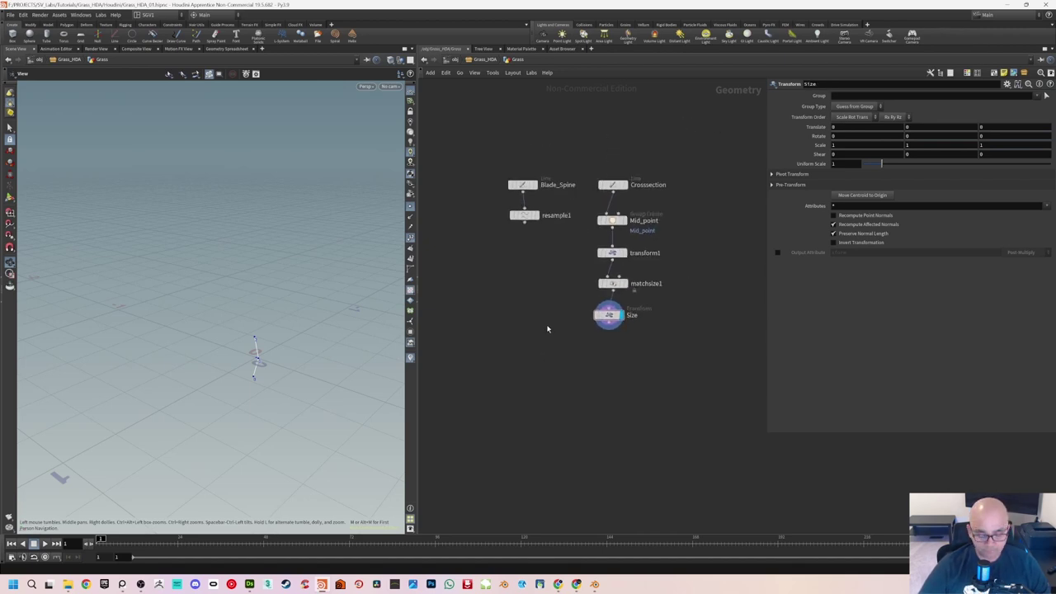
key("ctrl+s")
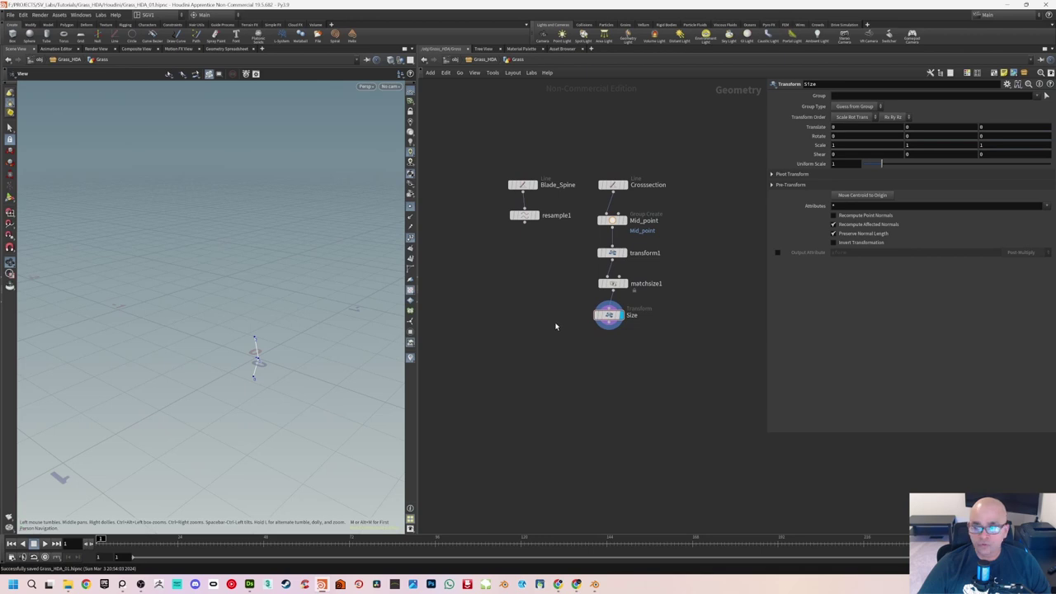
Add a Sweep node below the spine and cross-section branches
middle_click_drag(555, 326, 566, 325)
key("Tab")
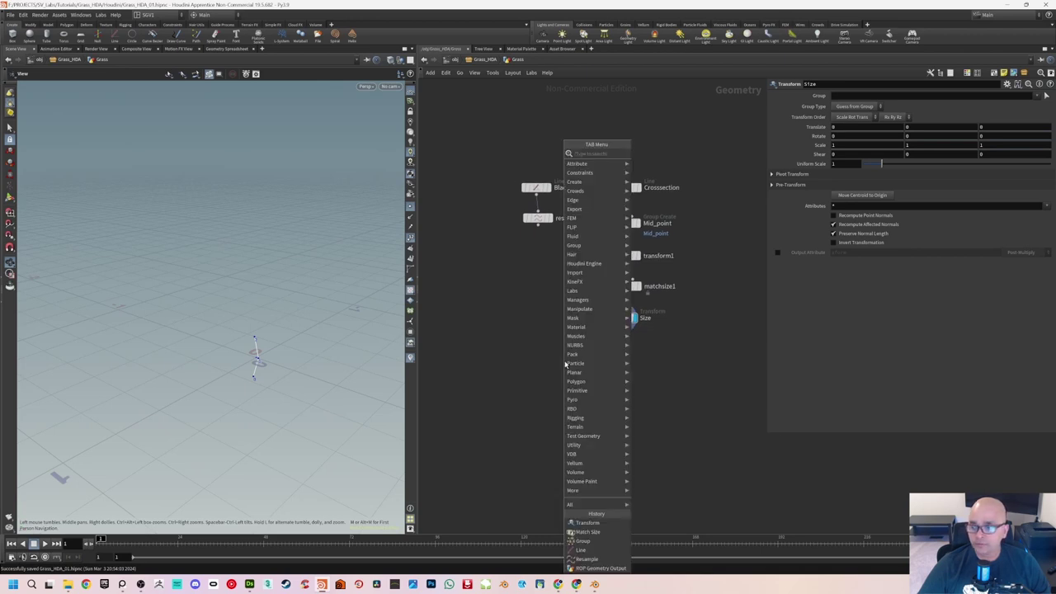
type("s")
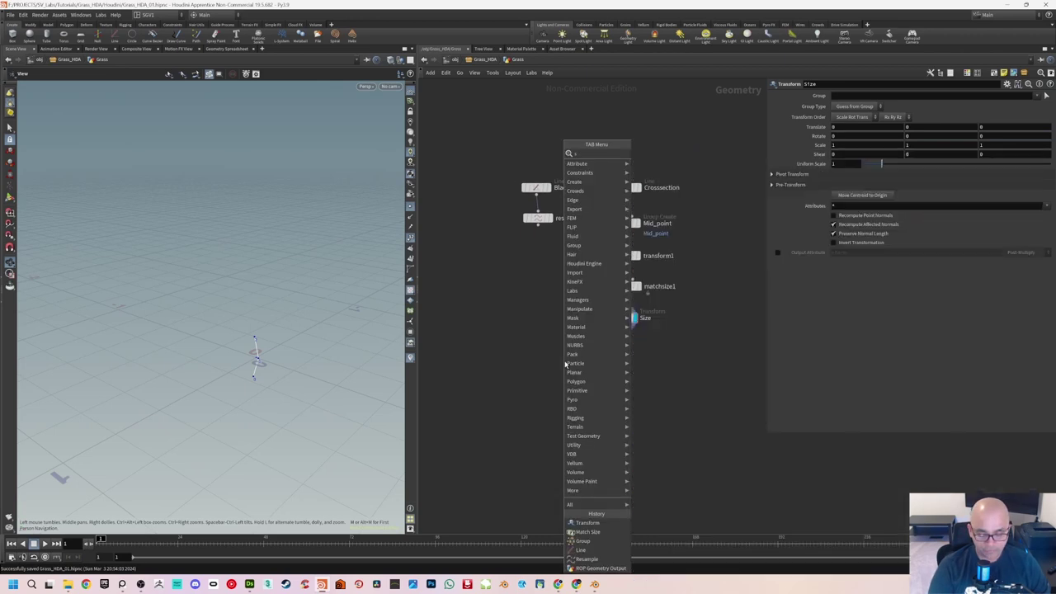
type("w")
key("Return")
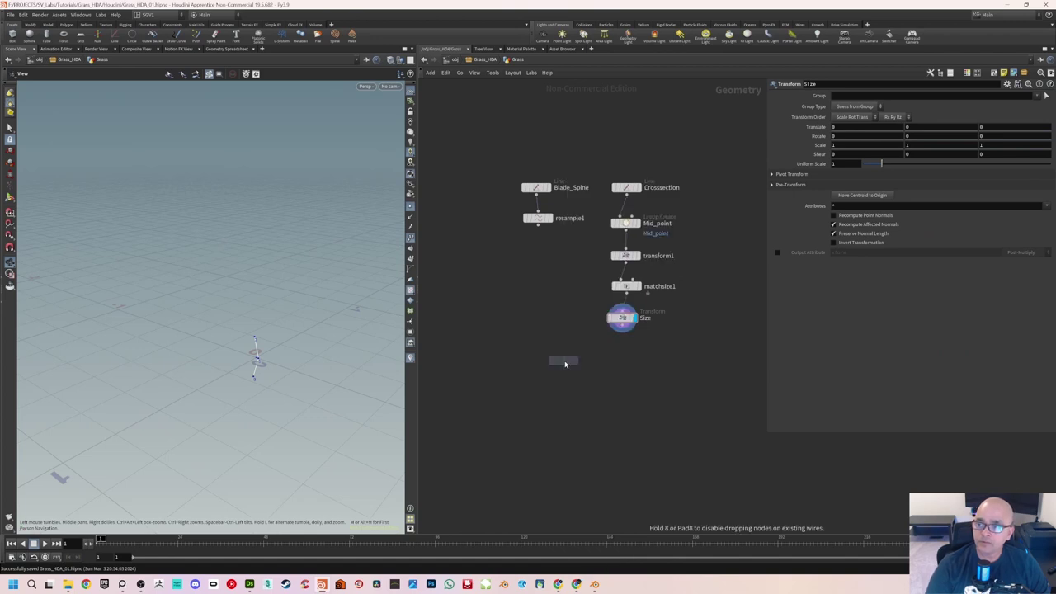
left_click(566, 371)
scroll(557, 334, "up", 2)
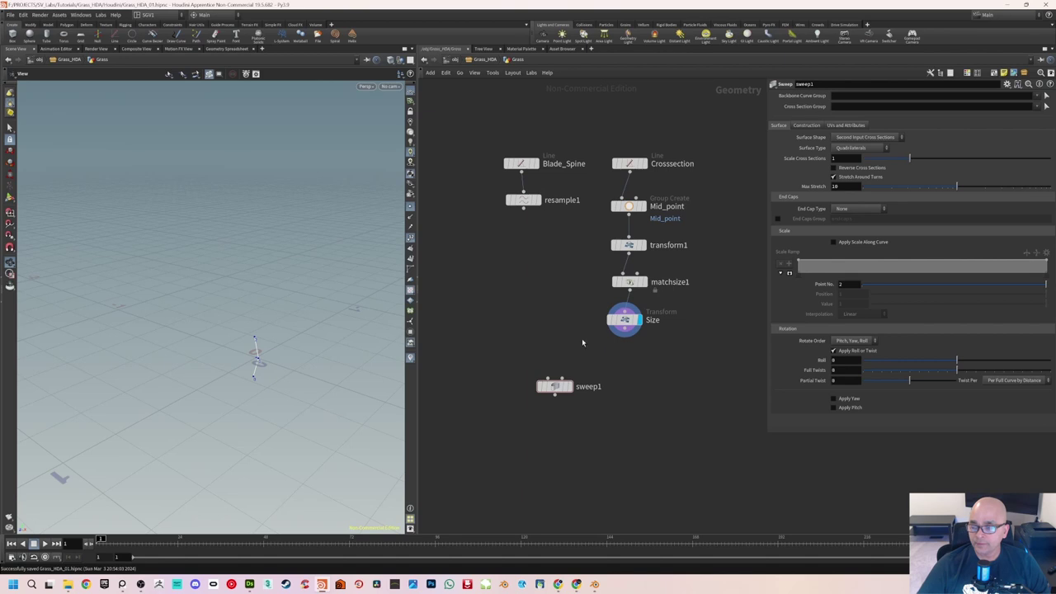
Wire resample1 into the Sweep node's Backbone Curves input and Size into its second input, and set the Sweep's display flag
left_click(523, 207)
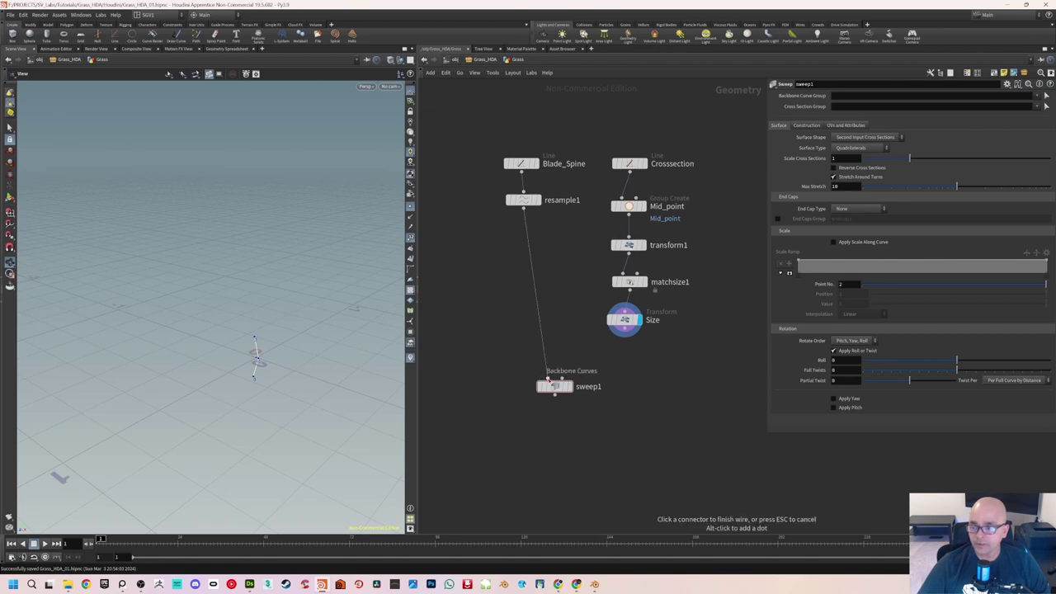
left_click(547, 380)
left_click(625, 336)
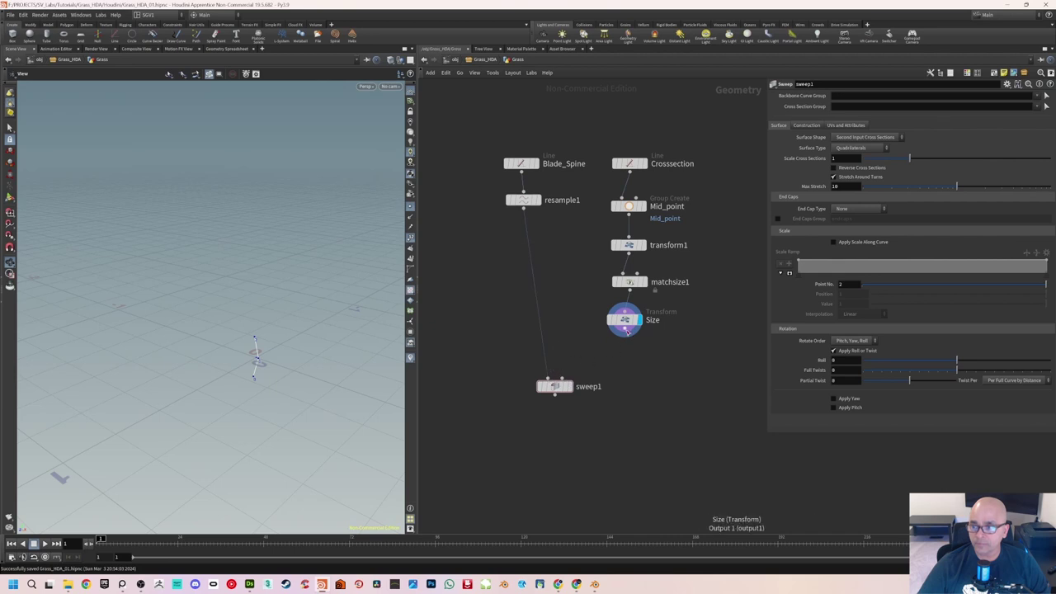
left_click(563, 378)
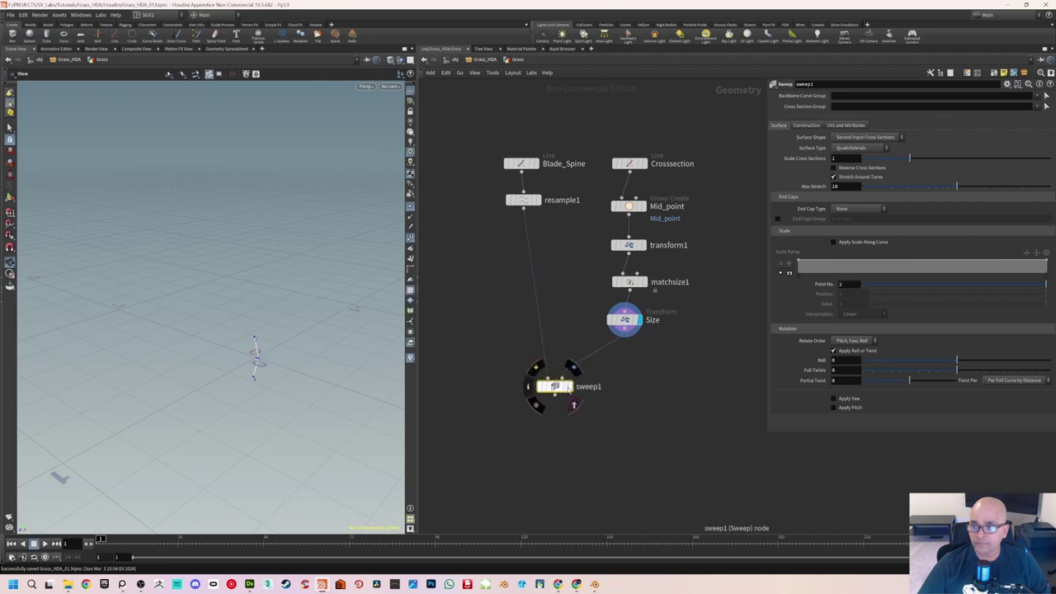
left_click(573, 371)
Turn off the display of point numbers and points in the viewport and inspect the swept blade from several angles
left_click_drag(269, 341, 293, 300)
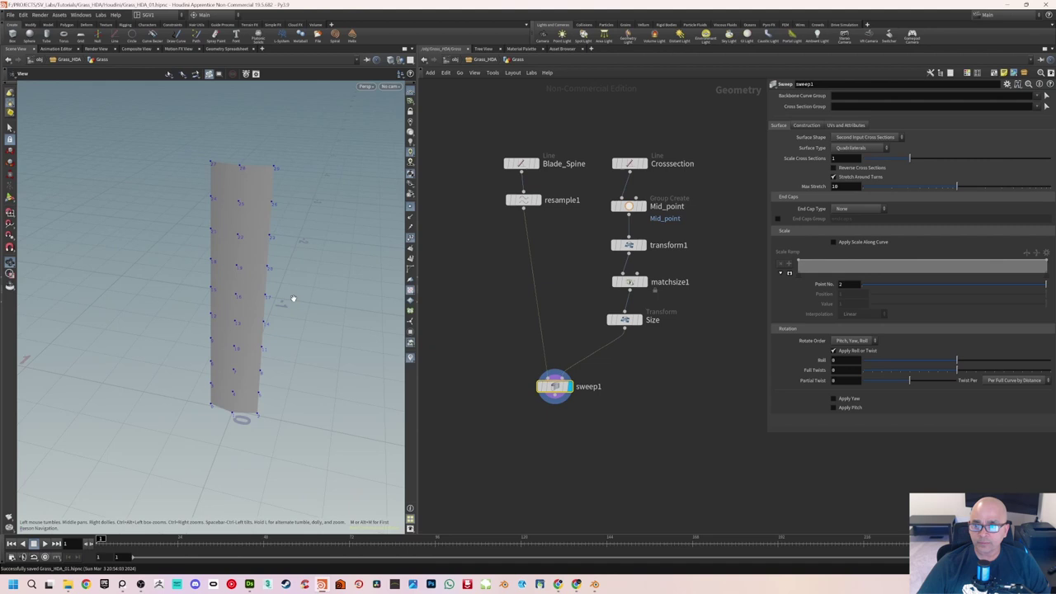
left_click(410, 237)
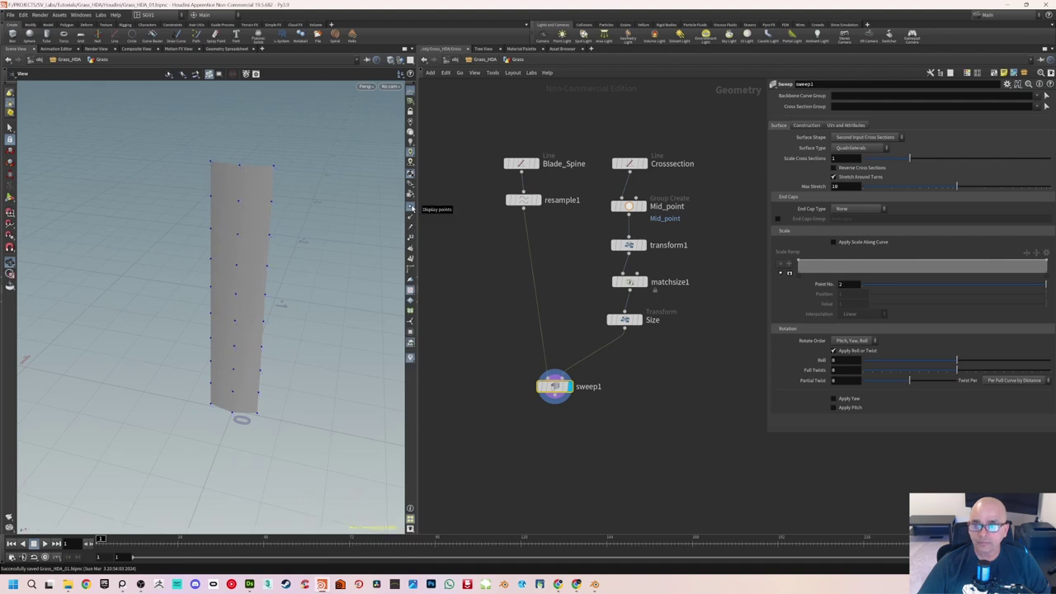
left_click(411, 206)
left_click_drag(325, 286, 325, 268)
left_click_drag(334, 327, 289, 286)
left_click_drag(215, 279, 245, 289)
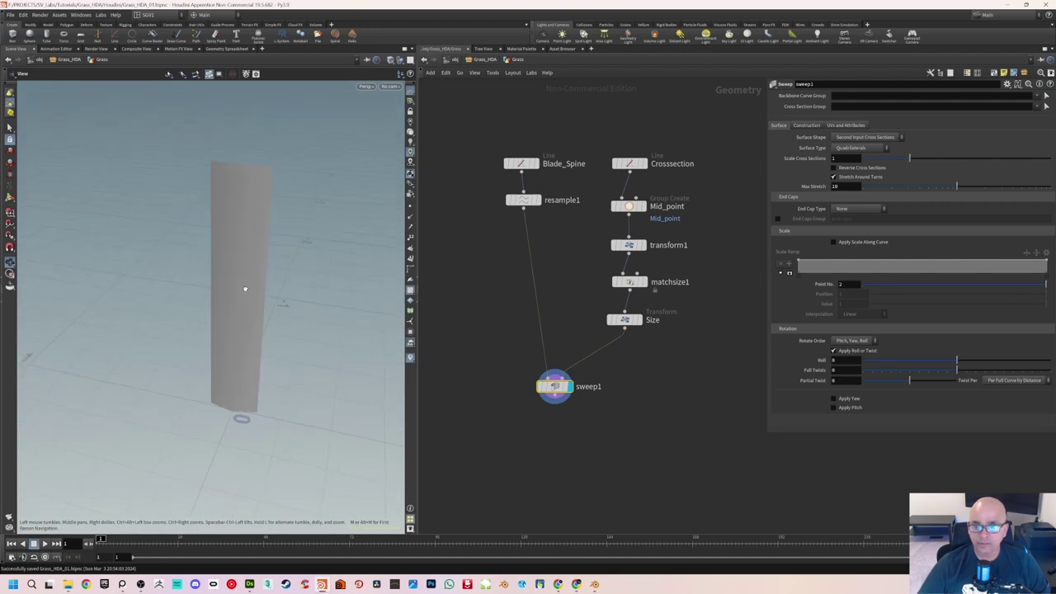
Narrow the blade by setting the Size node's Uniform Scale to 0.31
left_click(624, 319)
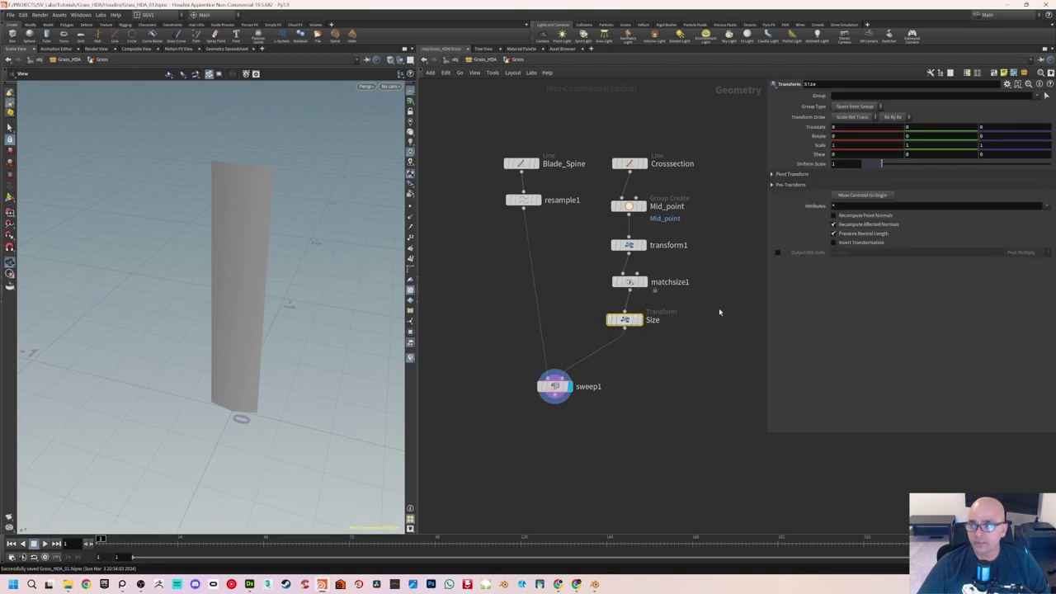
left_click_drag(877, 166, 869, 167)
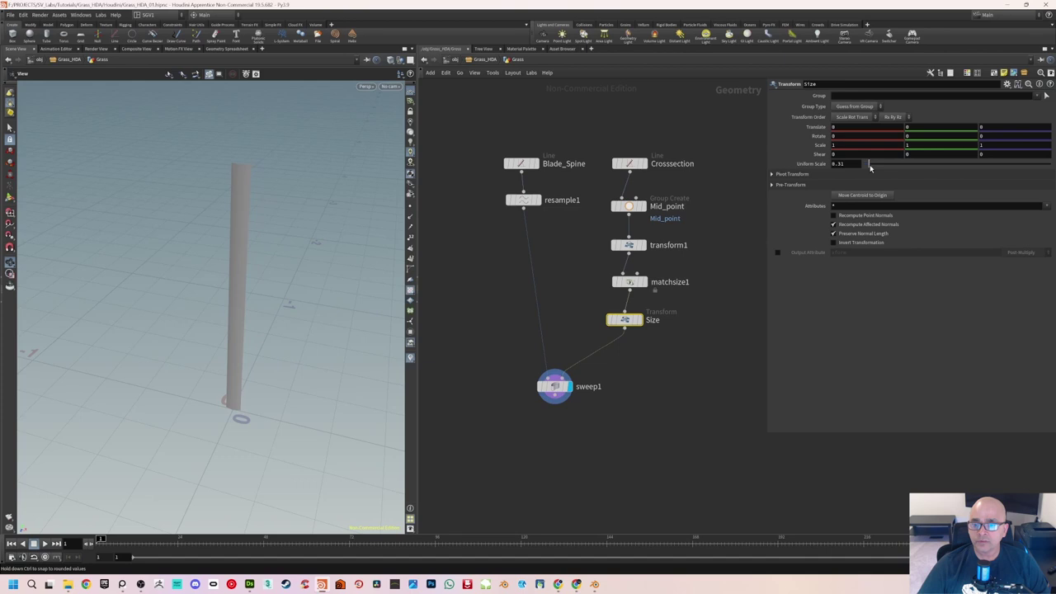
Show wireframe edges over the shaded blade in the viewport and save the scene
left_click_drag(236, 276, 279, 278)
key("shift+w")
key("ctrl+s")
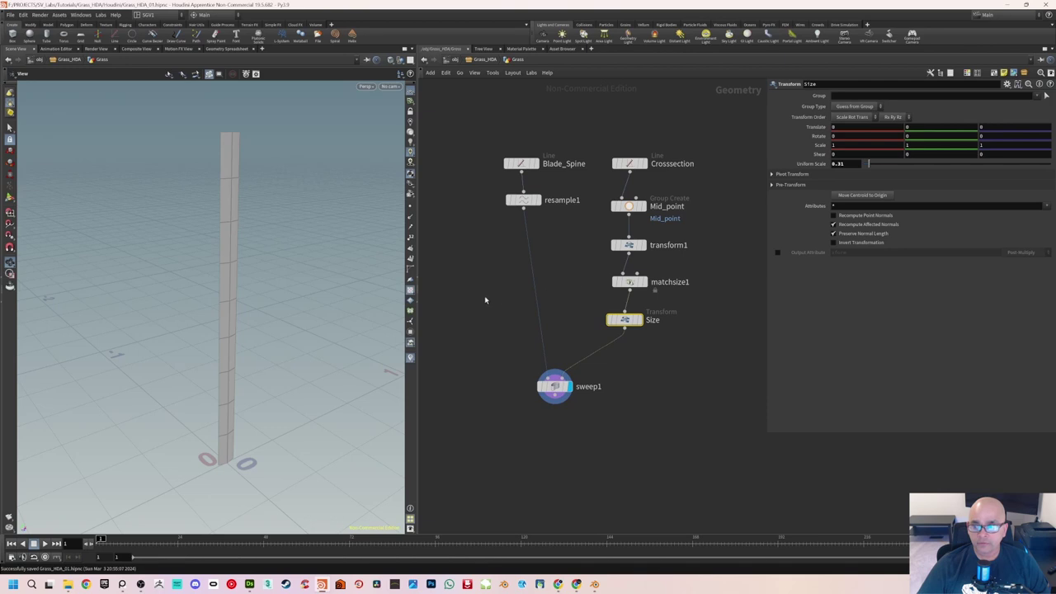
Align the Sweep node beneath resample1 and switch the network to smooth, rounded wires
scroll(485, 299, "down", 3)
left_click_drag(529, 355, 515, 352)
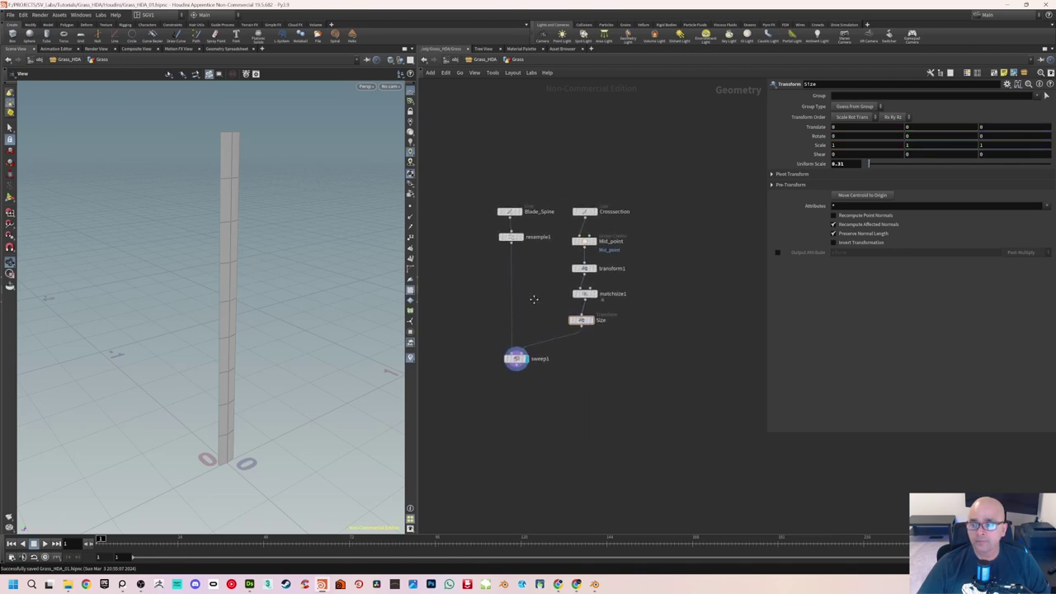
scroll(534, 300, "up", 2)
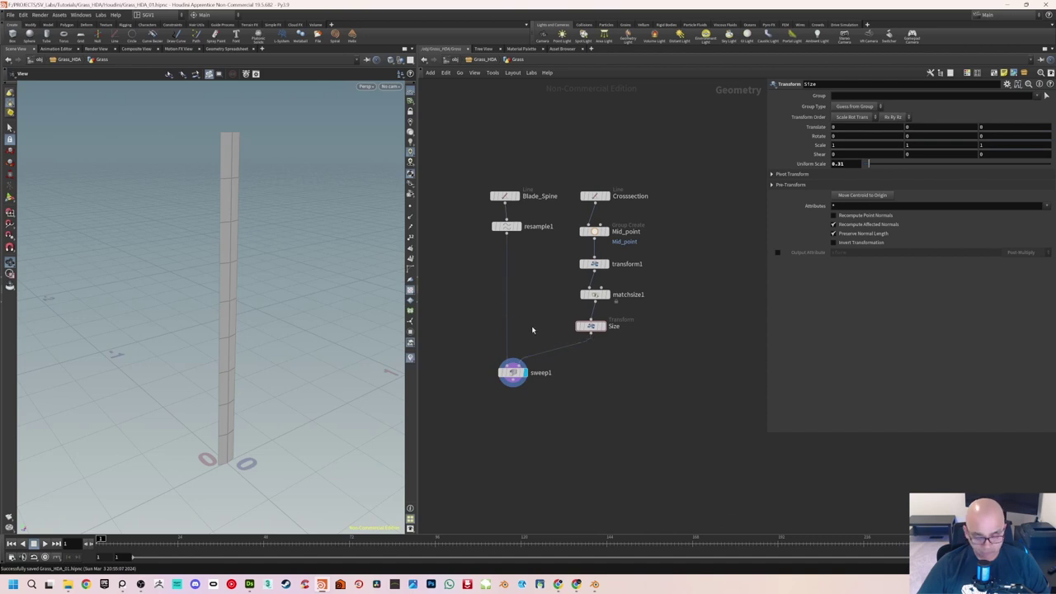
key("shift+s")
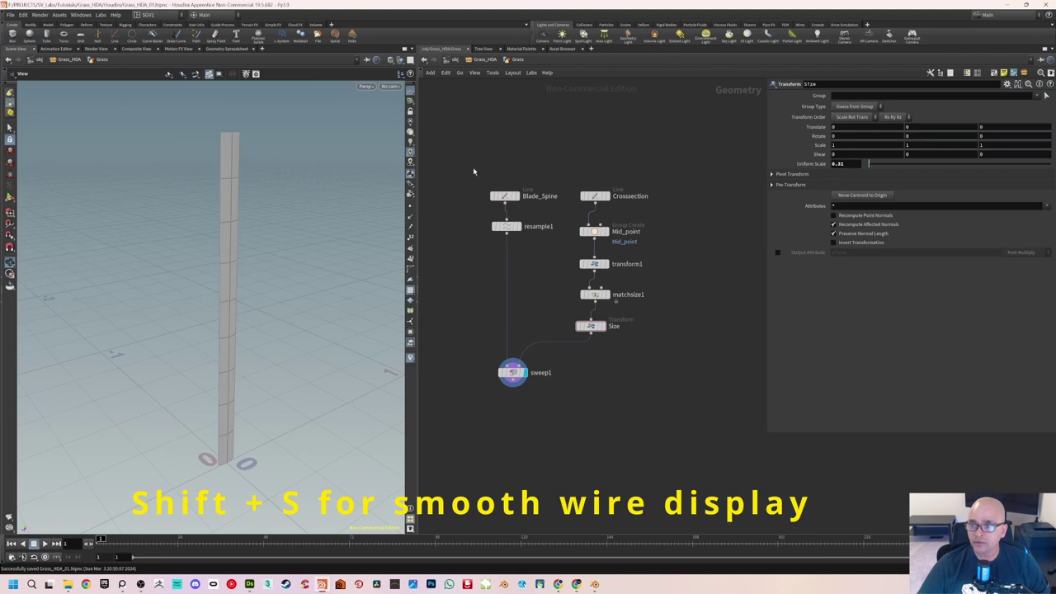
Enclose all the blade nodes from Blade_Spine and Crosssection to sweep1 in a network box titled Grass Blade
left_click_drag(448, 146, 652, 375)
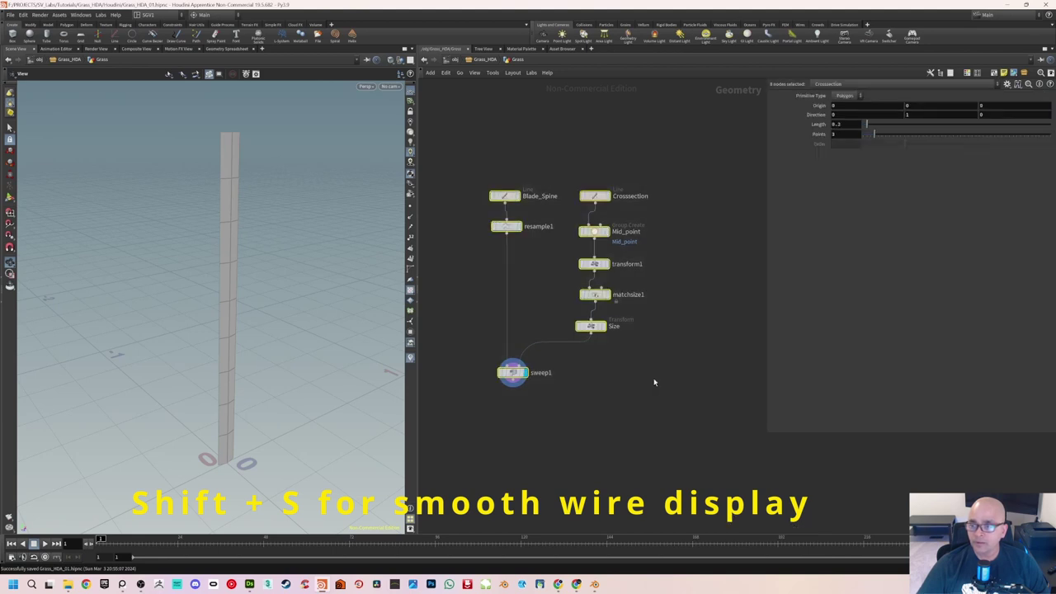
left_click(995, 74)
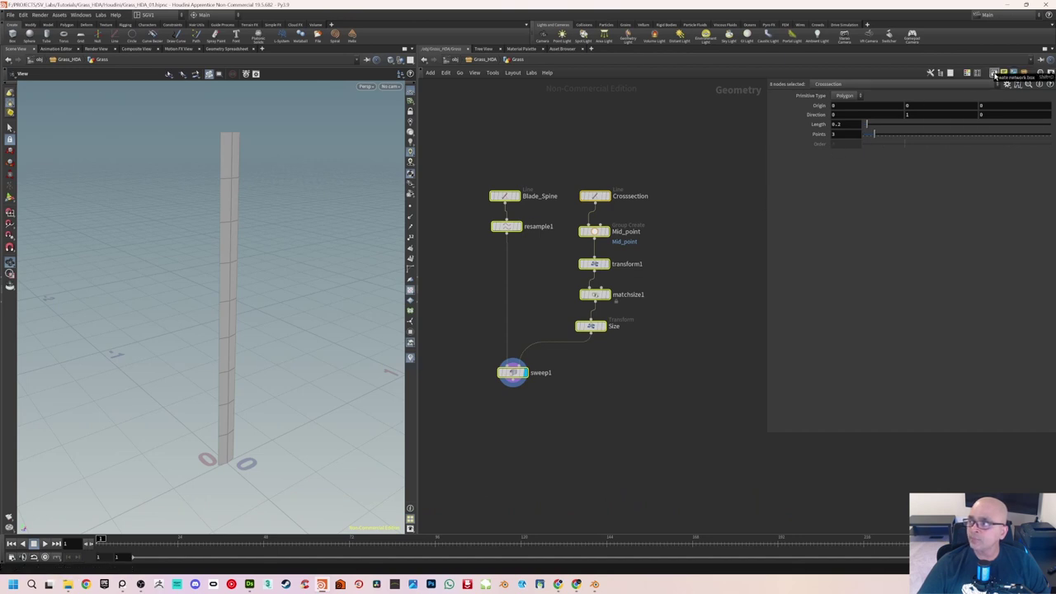
left_click(995, 74)
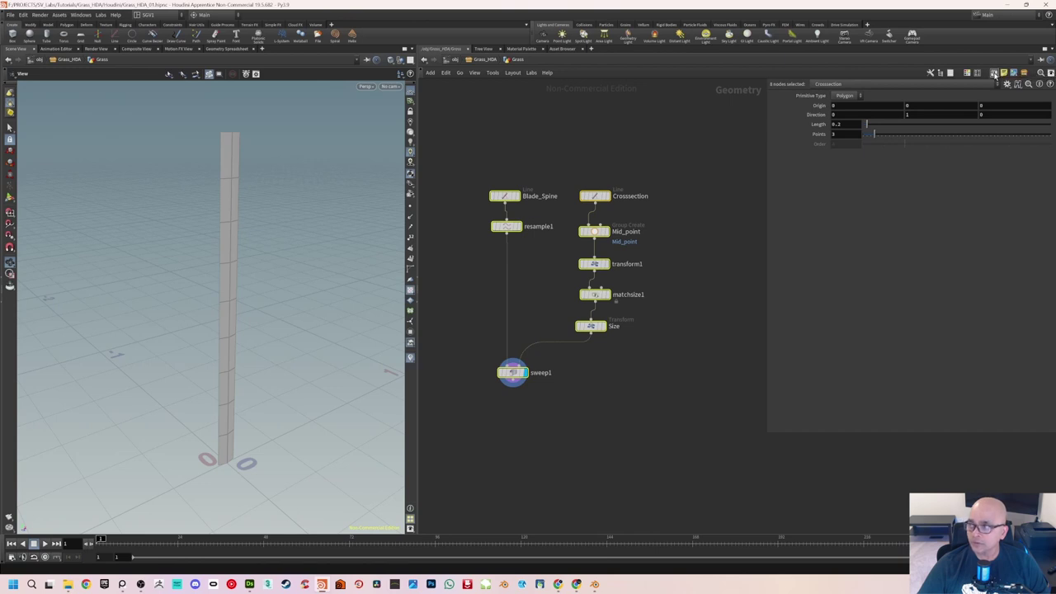
double_click(519, 184)
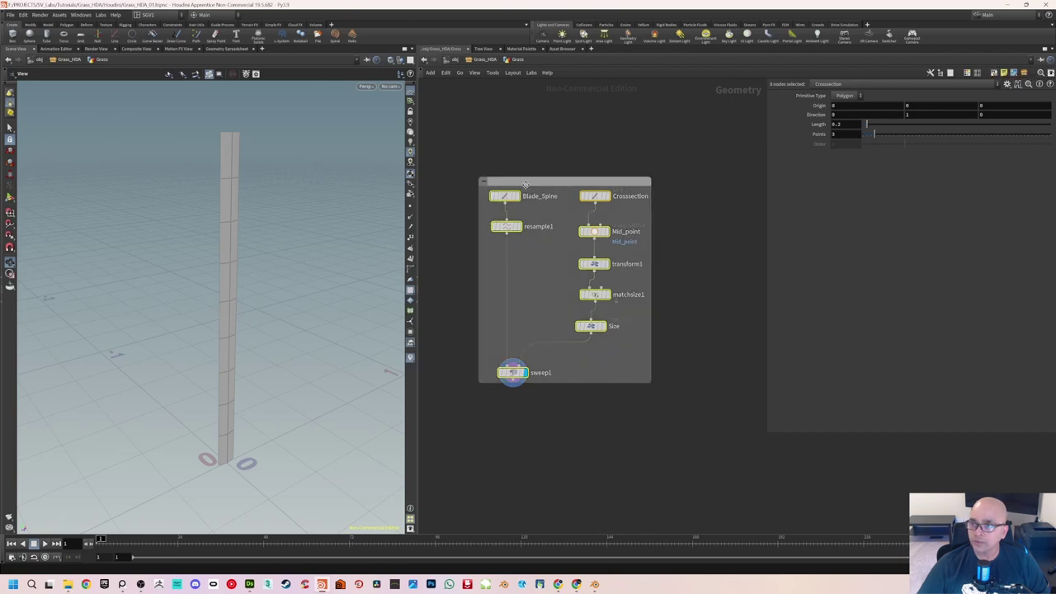
type("Gras")
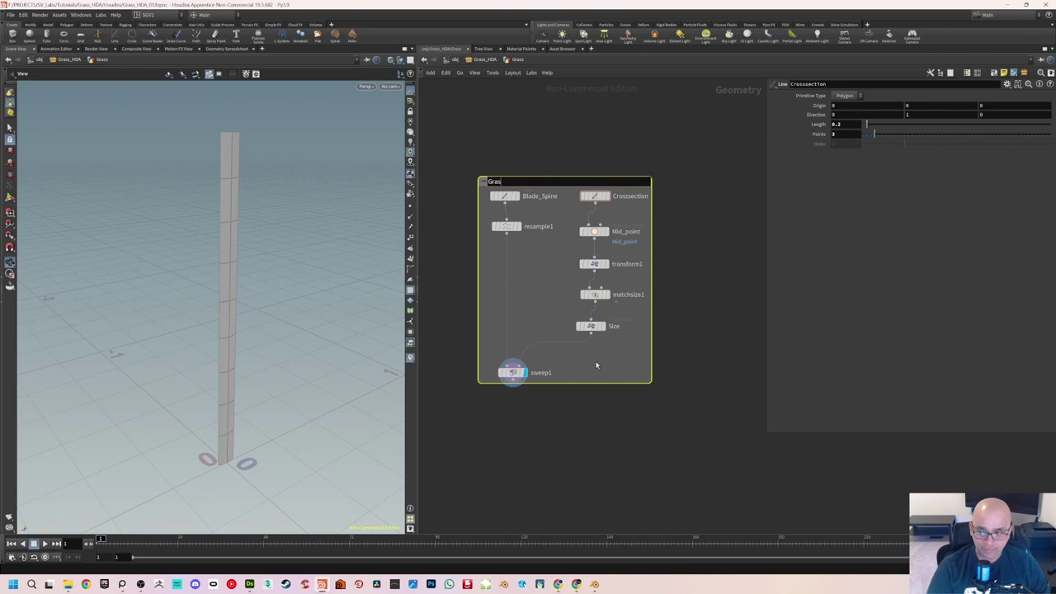
type("s Bla")
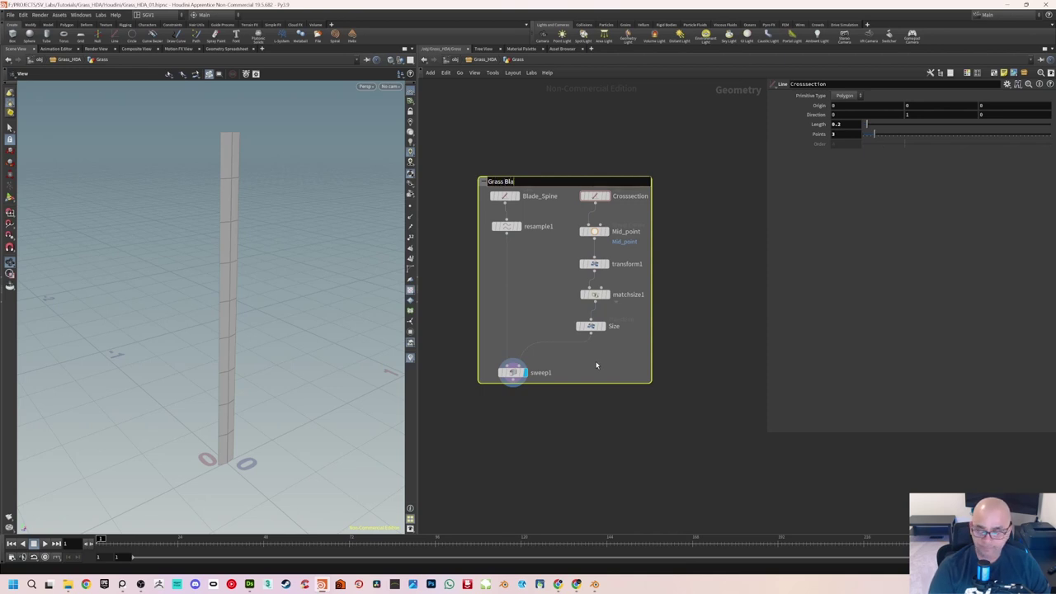
type("de")
key("Return")
left_click(593, 393)
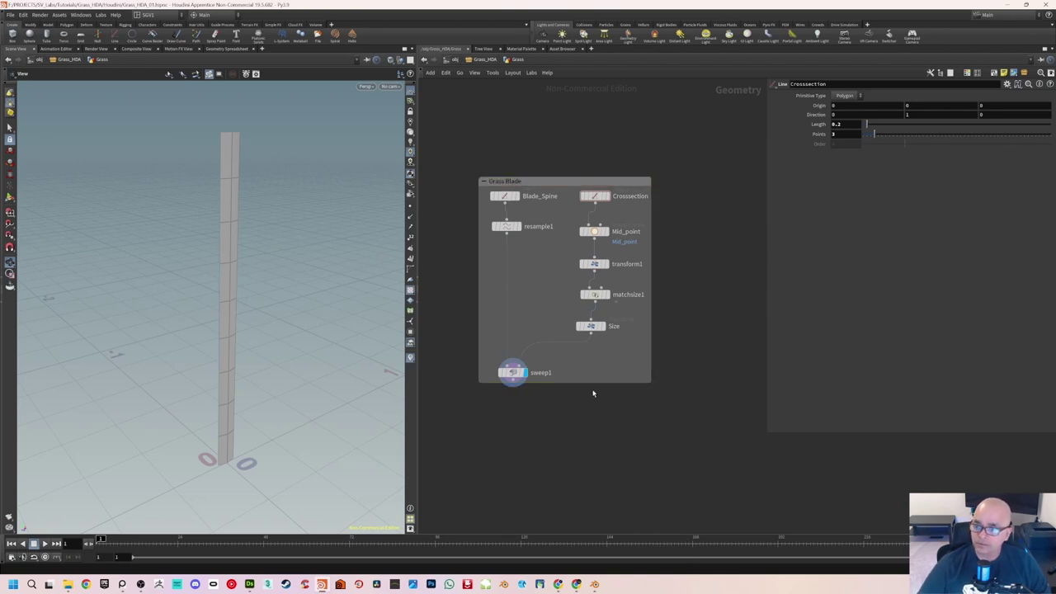
Extend the lower edge of the Grass Blade network box to leave a small margin beneath sweep1
left_click_drag(592, 384, 592, 413)
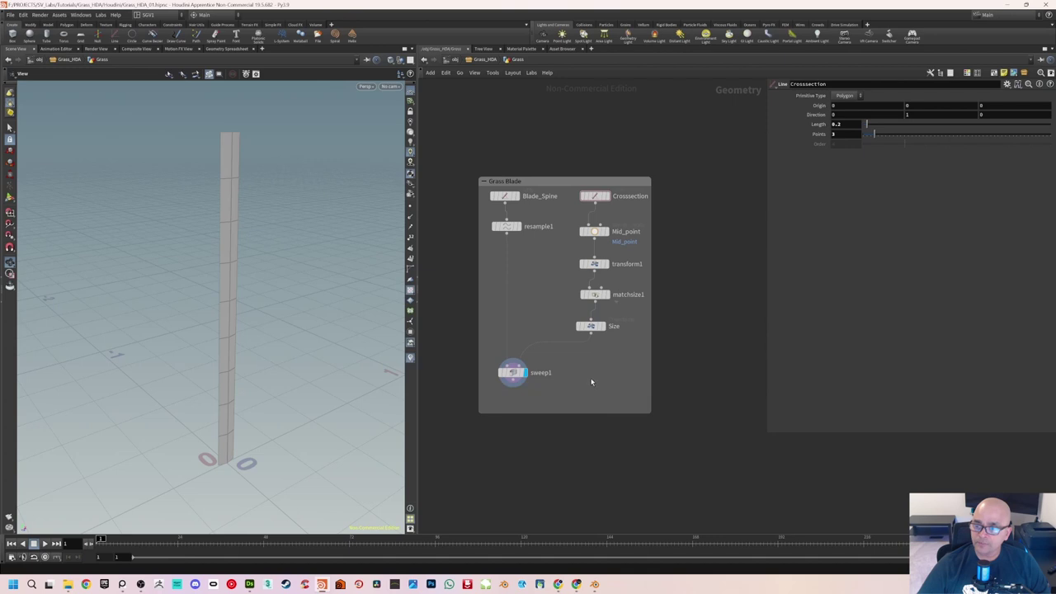
middle_click_drag(590, 375, 589, 305)
scroll(589, 305, "down", 2)
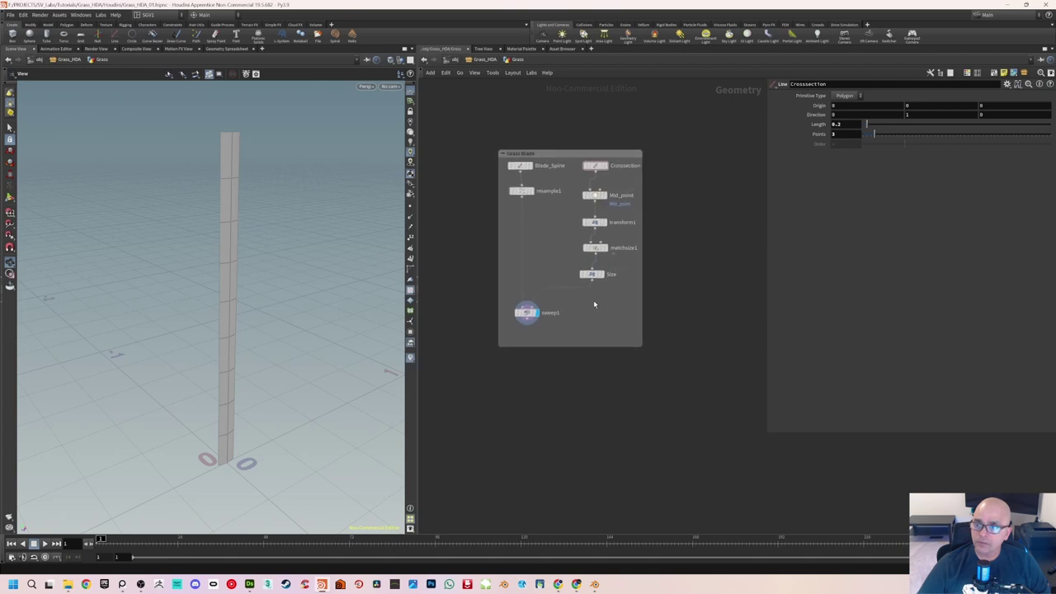
left_click_drag(288, 314, 255, 311)
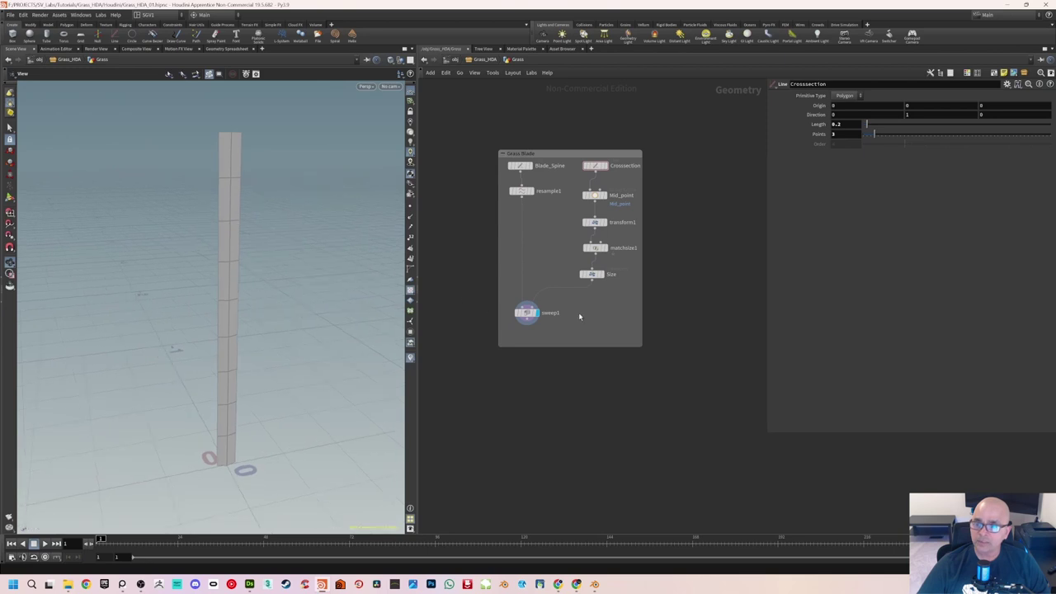
middle_click_drag(579, 312, 583, 291)
scroll(588, 294, "up", 2)
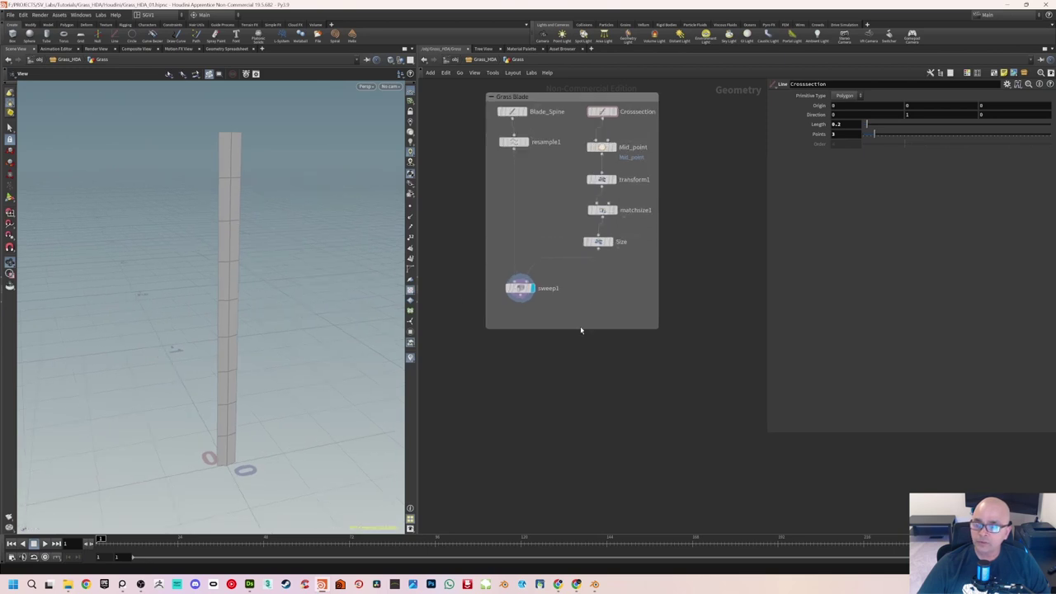
left_click_drag(557, 328, 557, 317)
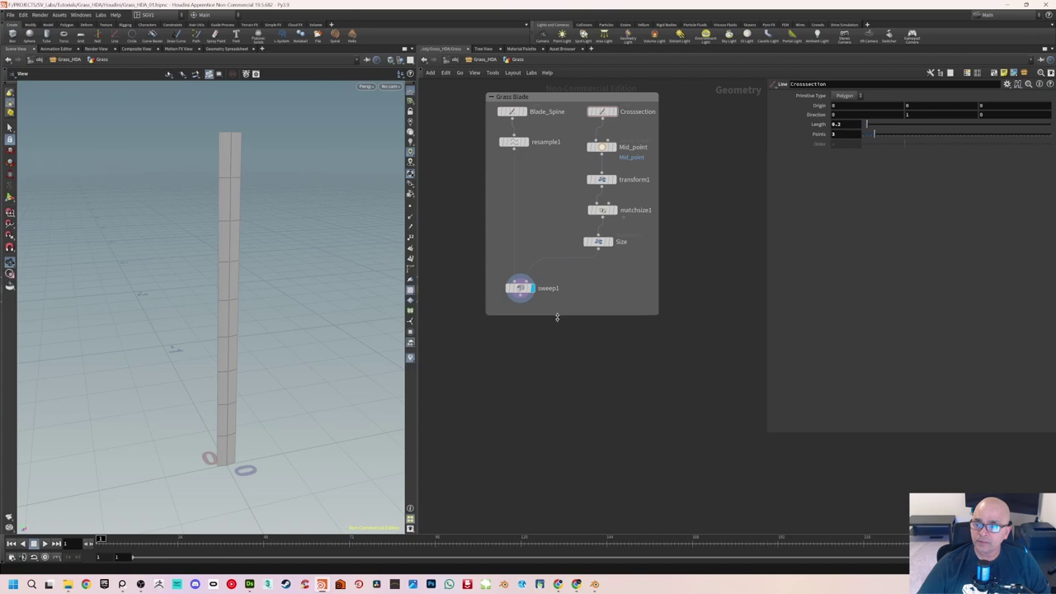
Add a Labs Quick Material node fed by sweep1 below the network box and display its result
middle_click_drag(542, 336, 548, 313)
left_click(526, 282)
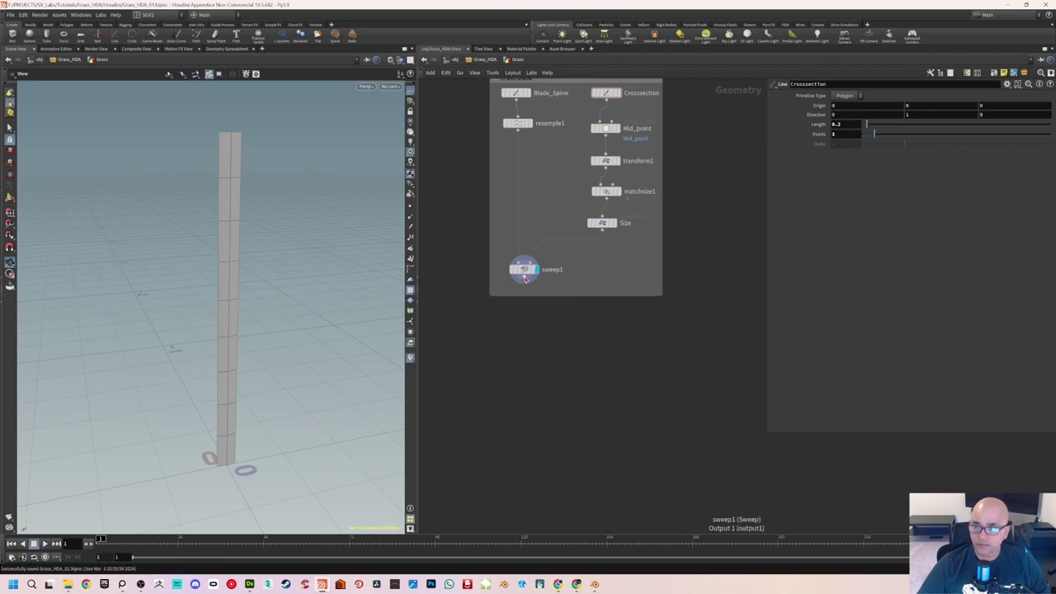
left_click(532, 333)
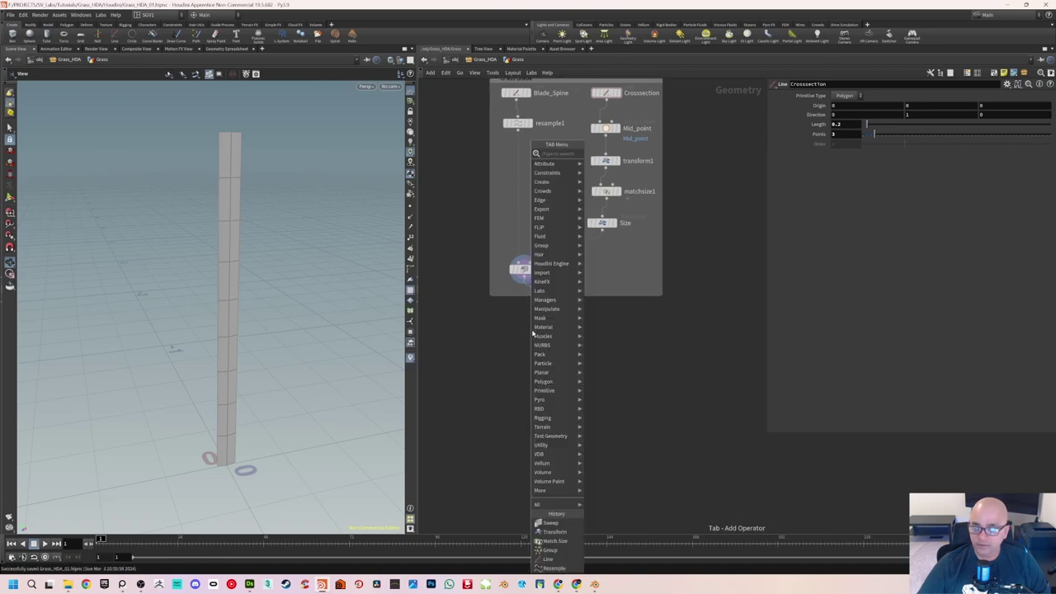
type("mate")
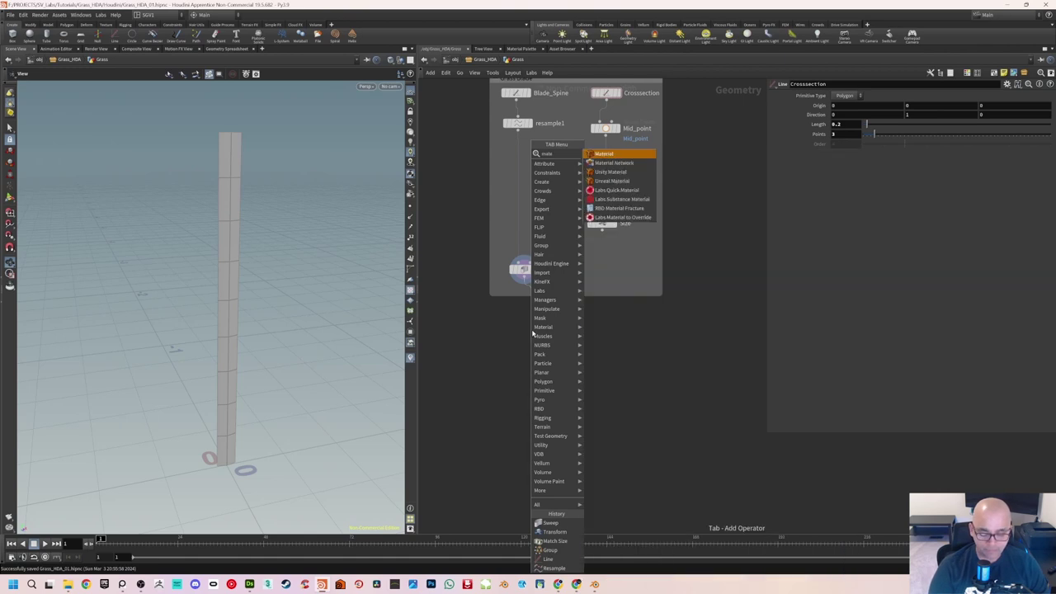
type("rial")
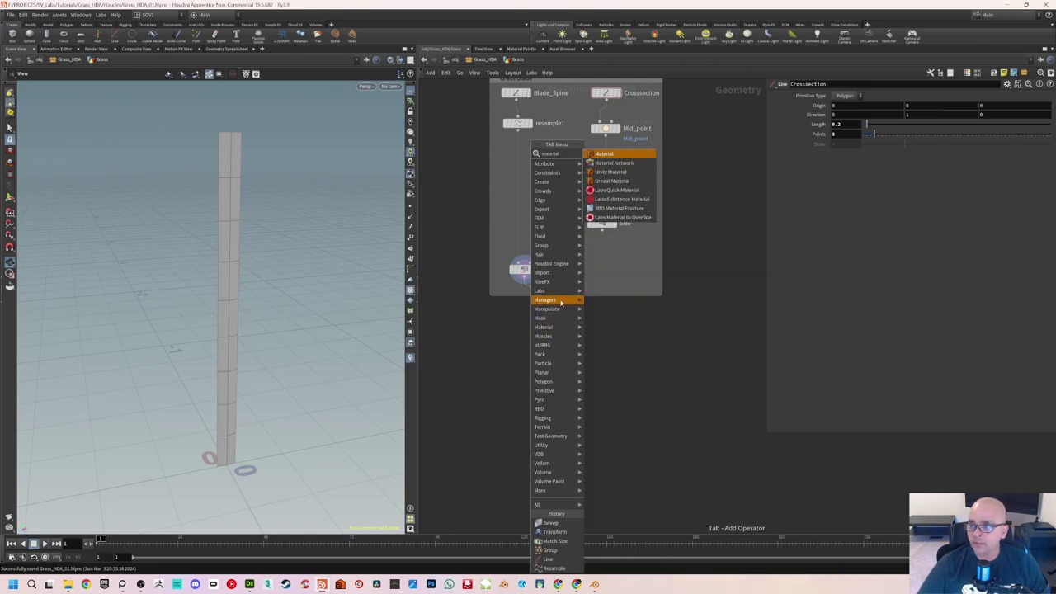
left_click(616, 190)
left_click(530, 330)
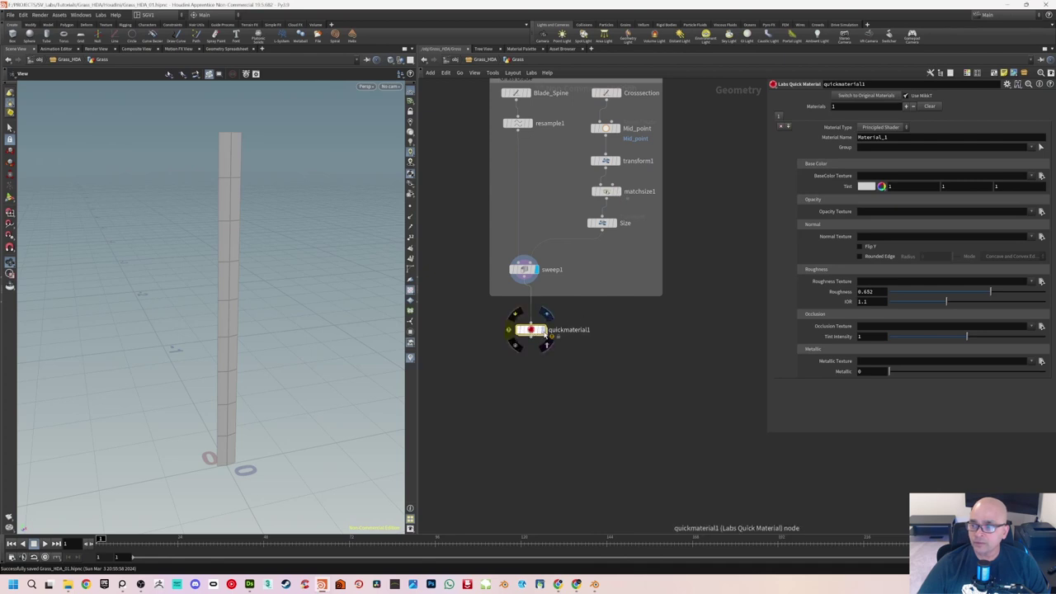
left_click(541, 331)
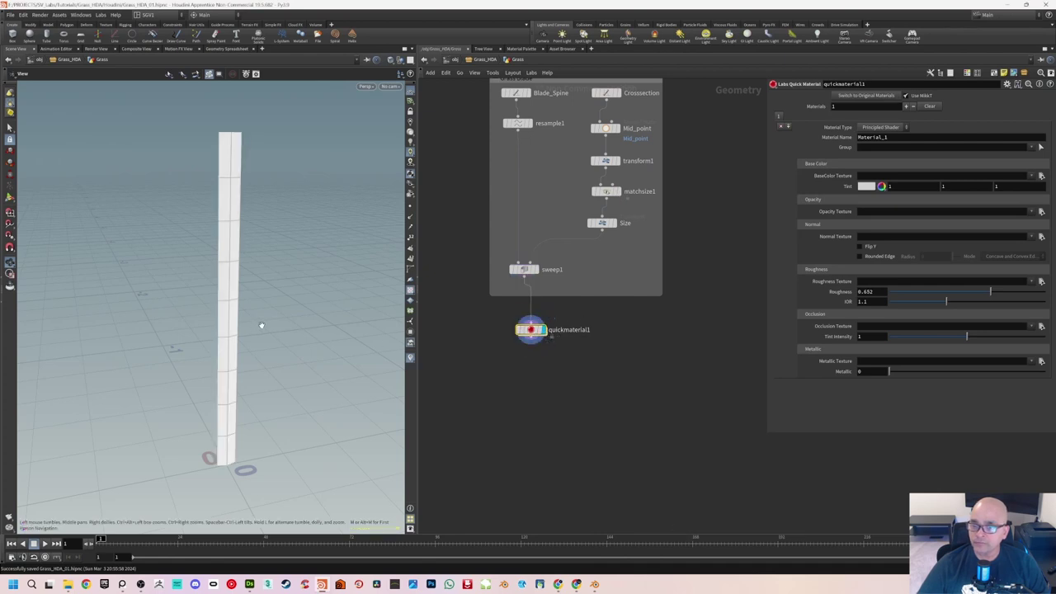
mouse_move(260, 325)
left_mouse_down()
mouse_move(295, 314)
mouse_move(276, 330)
mouse_move(255, 322)
left_mouse_up()
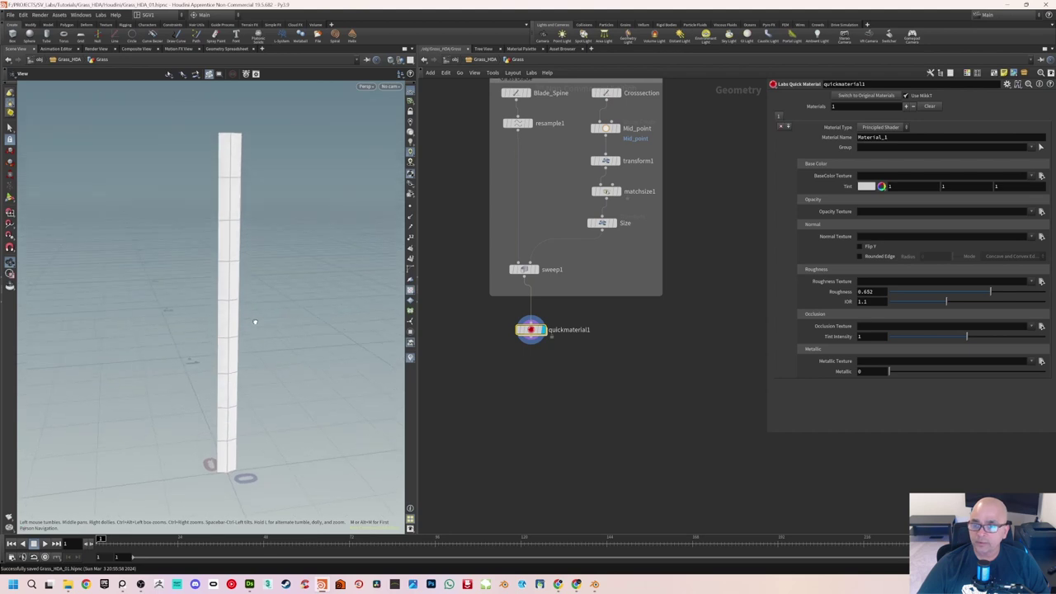
mouse_move(540, 330)
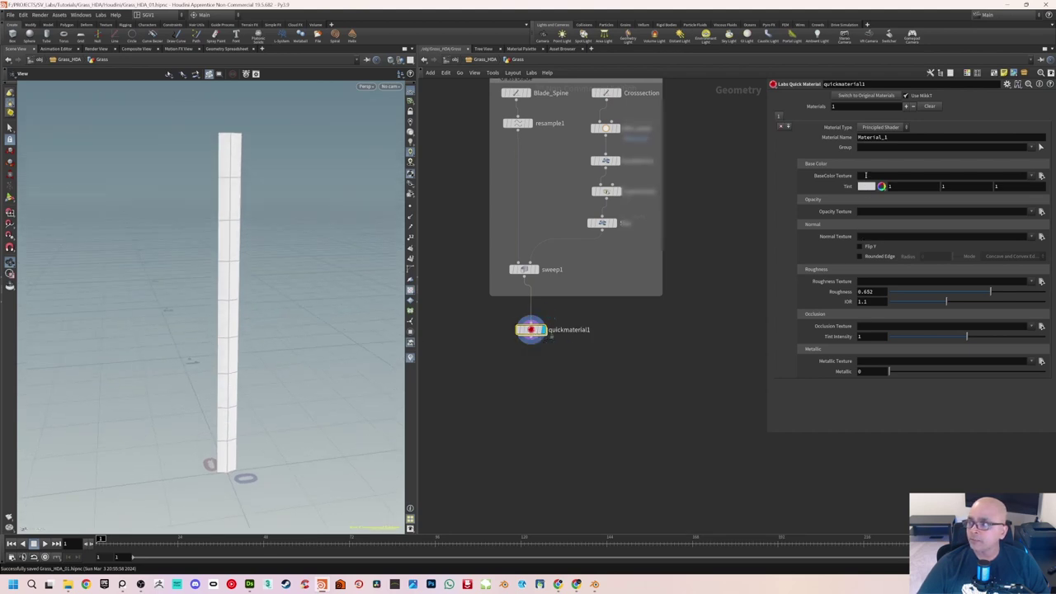
Load Gras_HDA_01_basecolor.tga from the Grass_HDA/Textures folder as the quick material's BaseColor Texture
left_click(1042, 176)
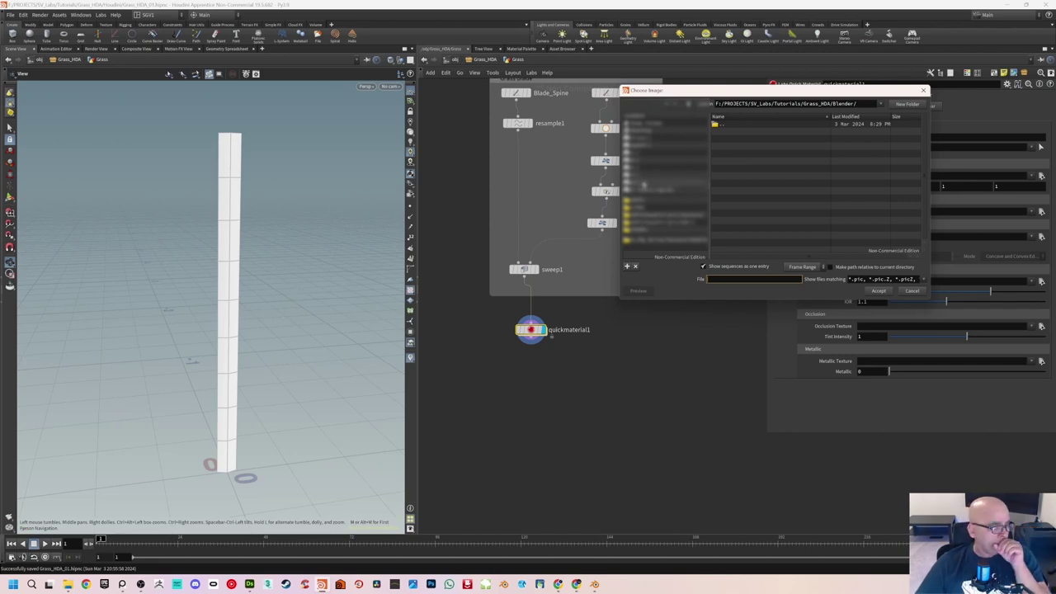
left_click(660, 176)
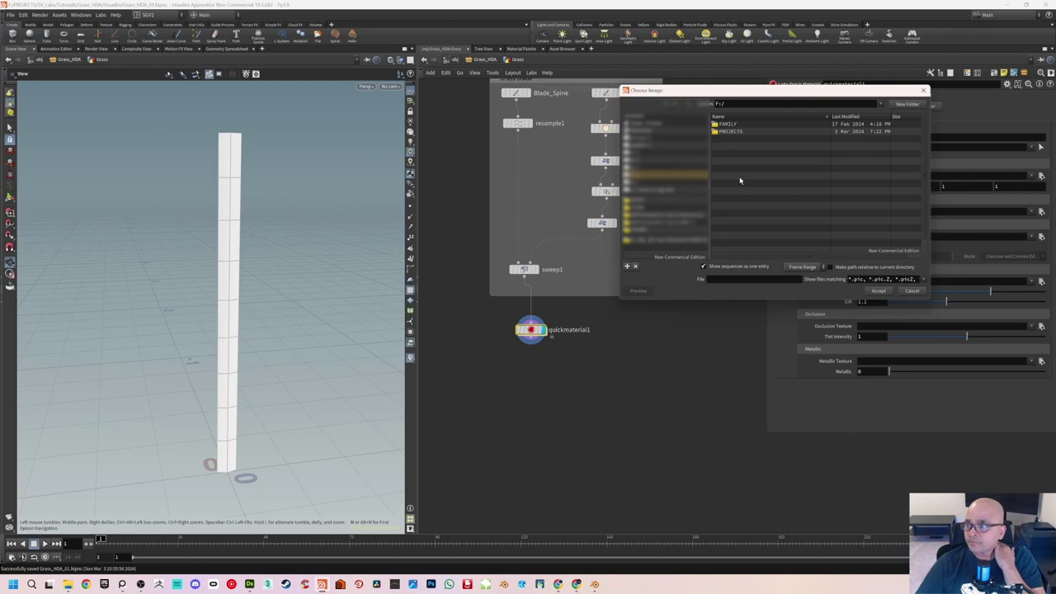
left_click(741, 132)
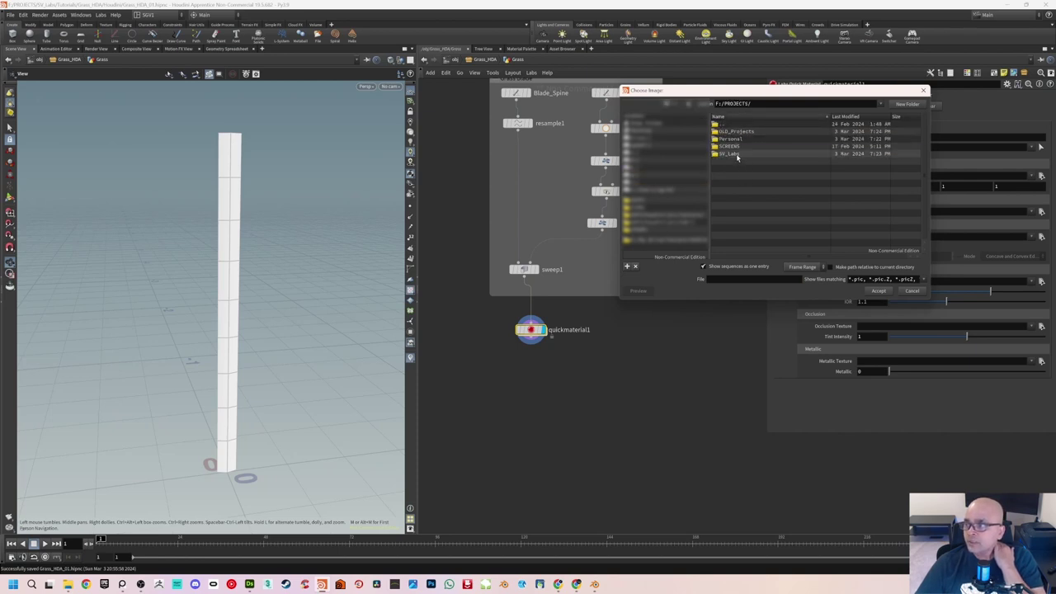
left_click(737, 155)
double_click(748, 147)
double_click(738, 132)
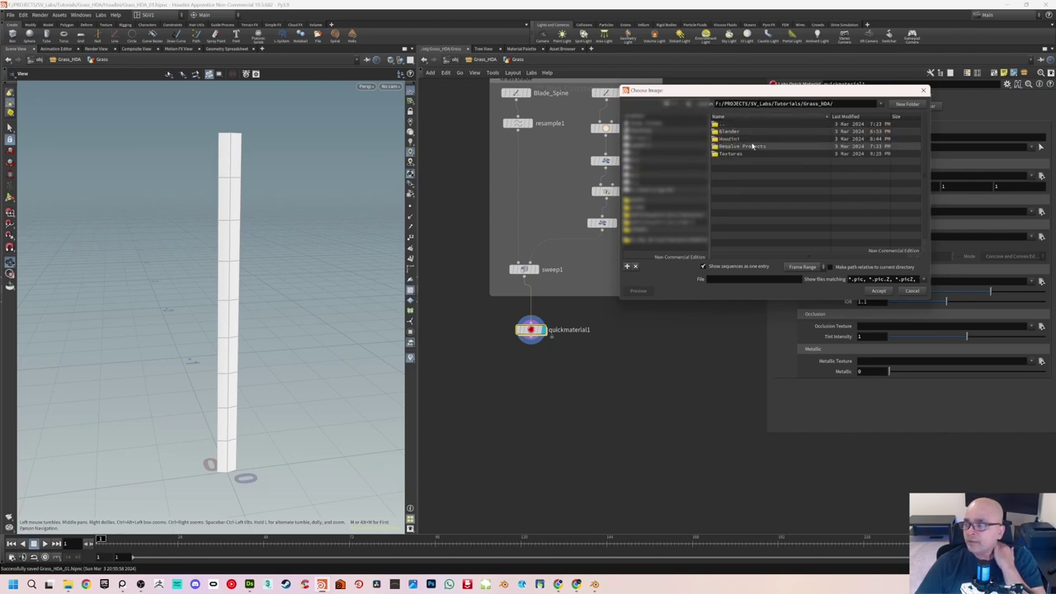
double_click(743, 155)
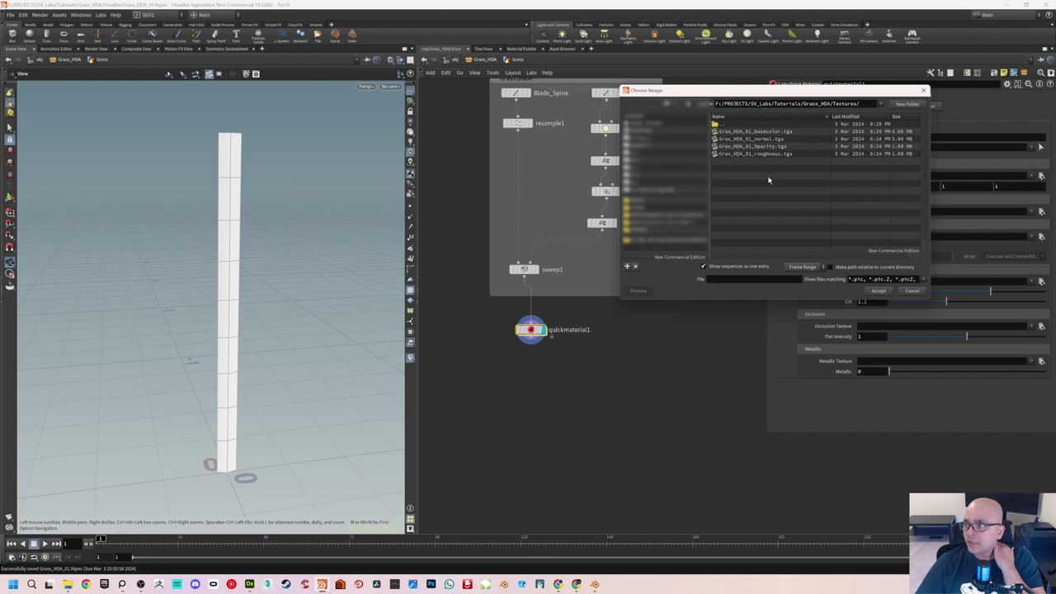
left_click(764, 132)
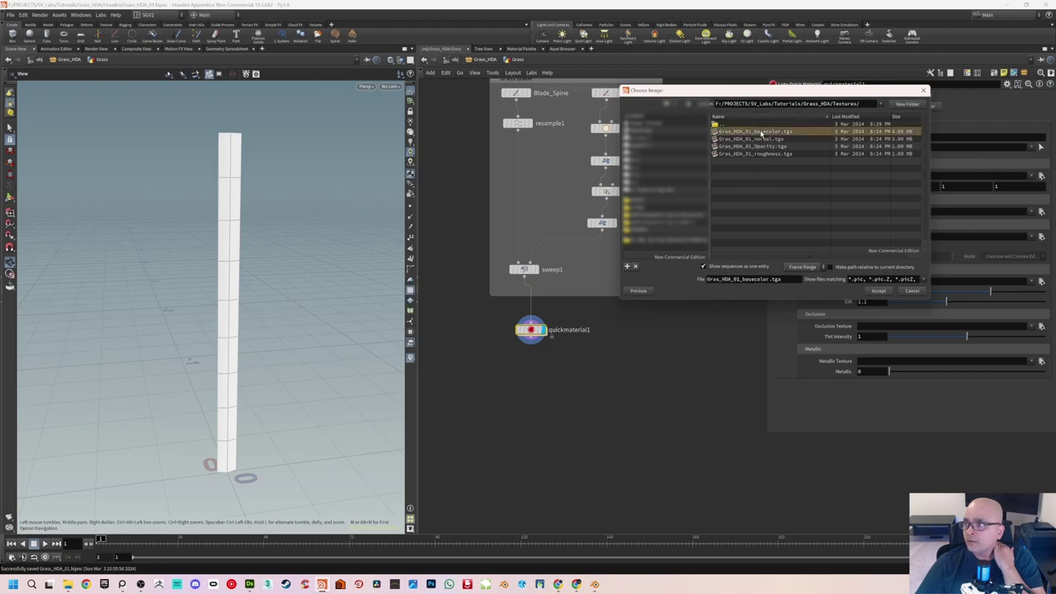
left_click(879, 290)
Inspect the blade with its base color texture from several angles, toggling the wireframe over the shaded display
left_click_drag(302, 281, 305, 291)
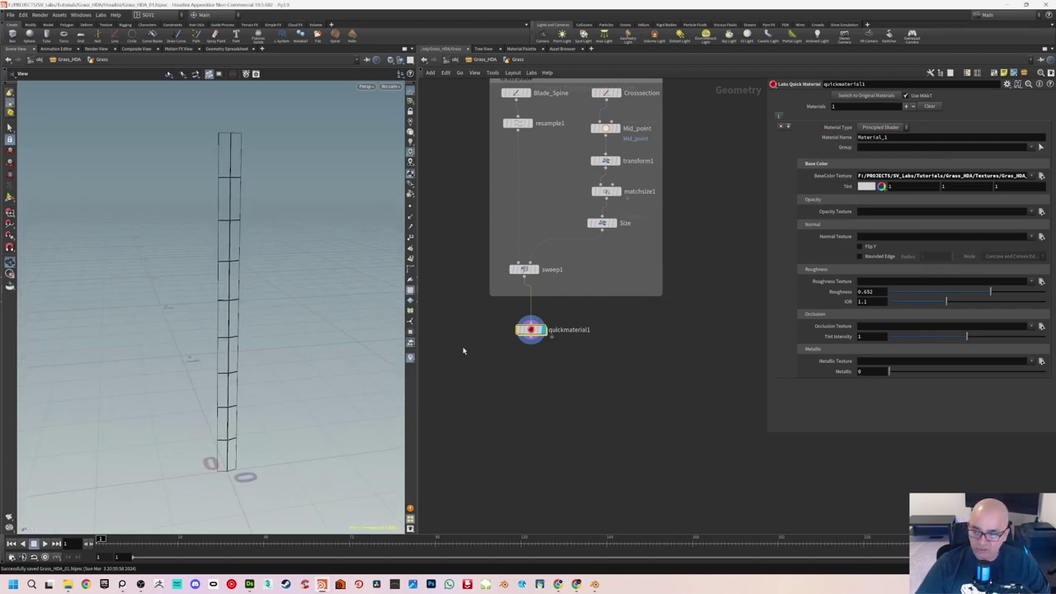
left_click_drag(307, 334, 300, 332)
left_click(504, 362)
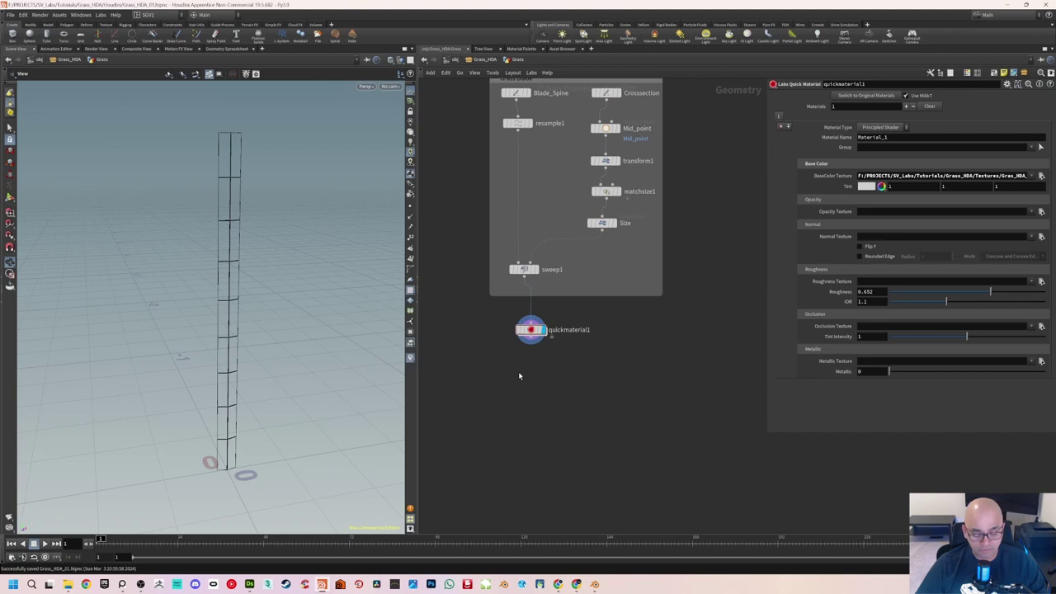
key("shift+w")
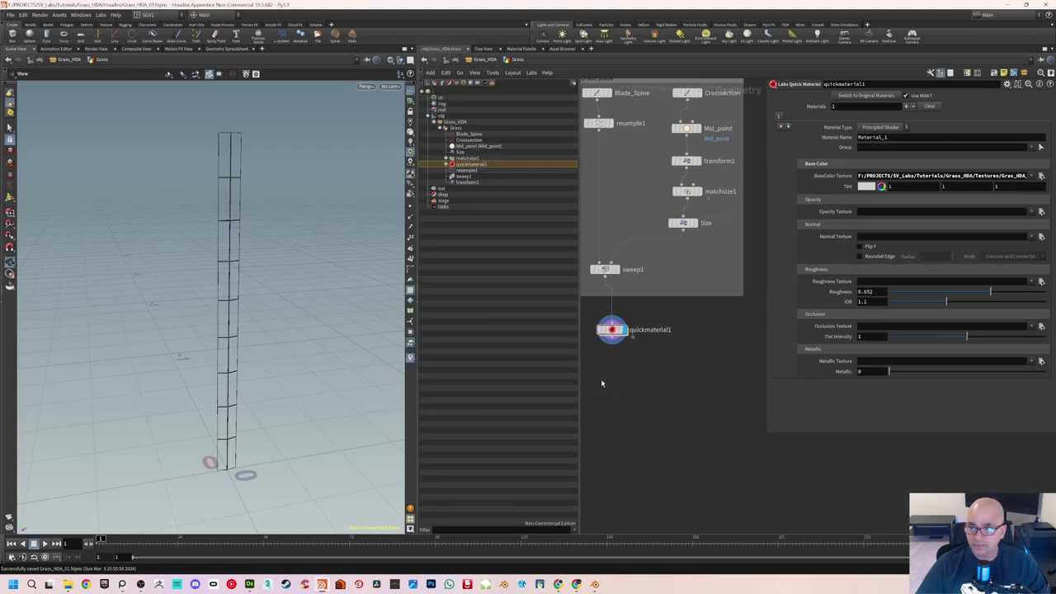
key("shift+w")
mouse_move(302, 370)
left_mouse_down()
mouse_move(247, 325)
mouse_move(278, 335)
mouse_move(267, 297)
left_mouse_up()
key("shift+w")
key("shift+w")
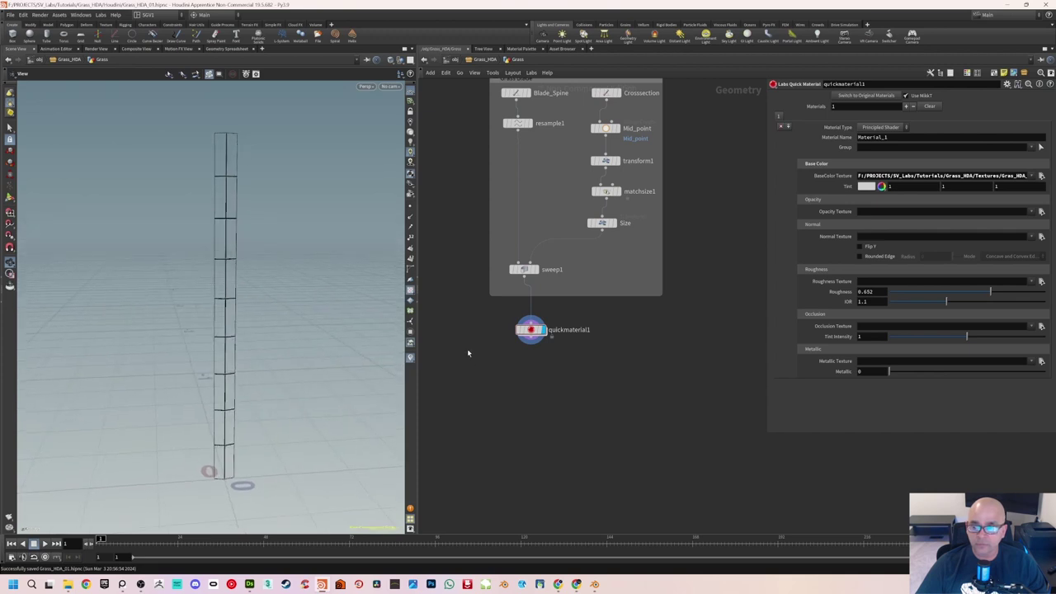
scroll(484, 332, "up", 2)
left_click_drag(349, 318, 248, 260)
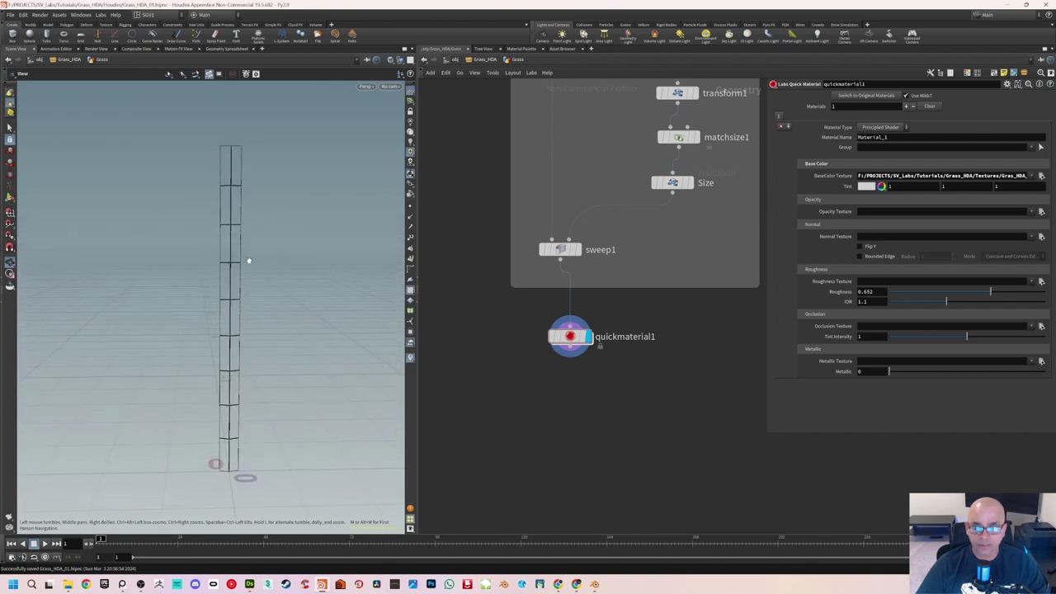
key("shift+w")
key("shift+w")
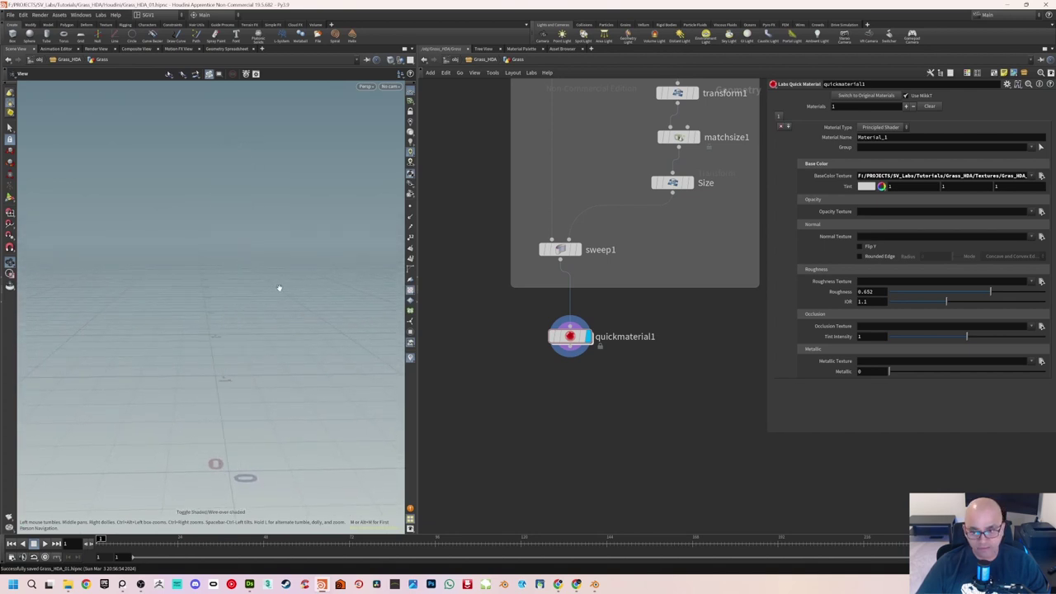
Add a UV Unwrap node connected to the output of quickmaterial1
middle_click_drag(526, 349, 522, 343)
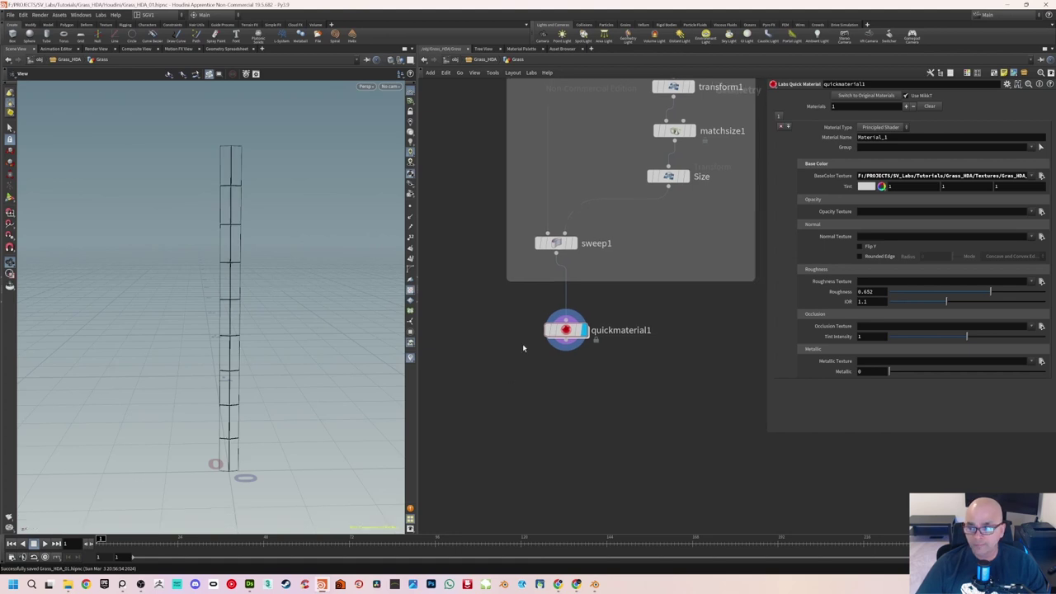
left_click(566, 341)
key("Tab")
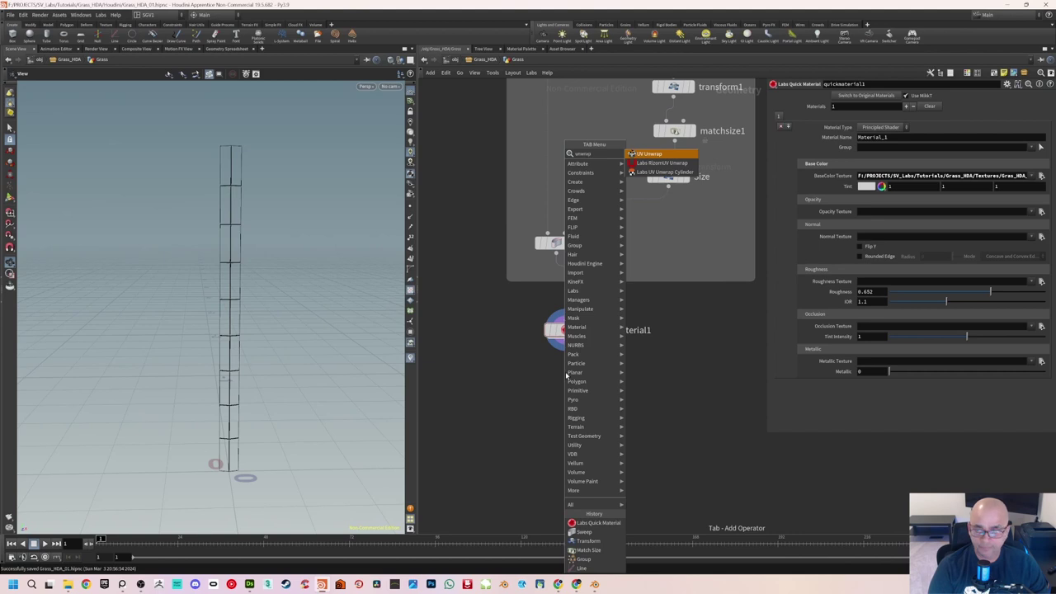
key("Return")
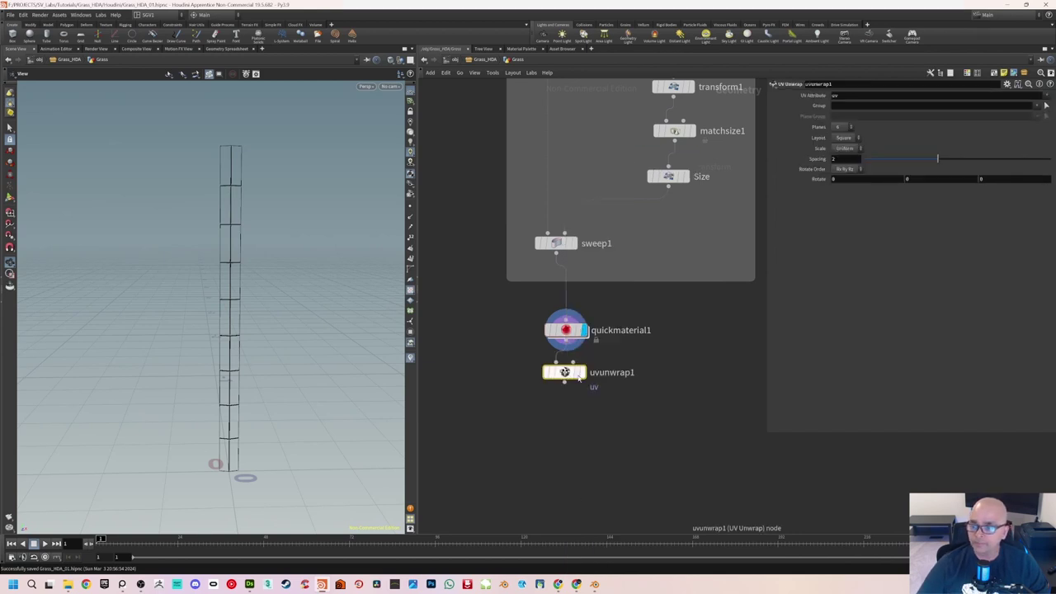
Display the uvunwrap1 result and inspect the blade in the perspective view from several angles and distances
left_click(580, 376)
left_click_drag(341, 353, 297, 343)
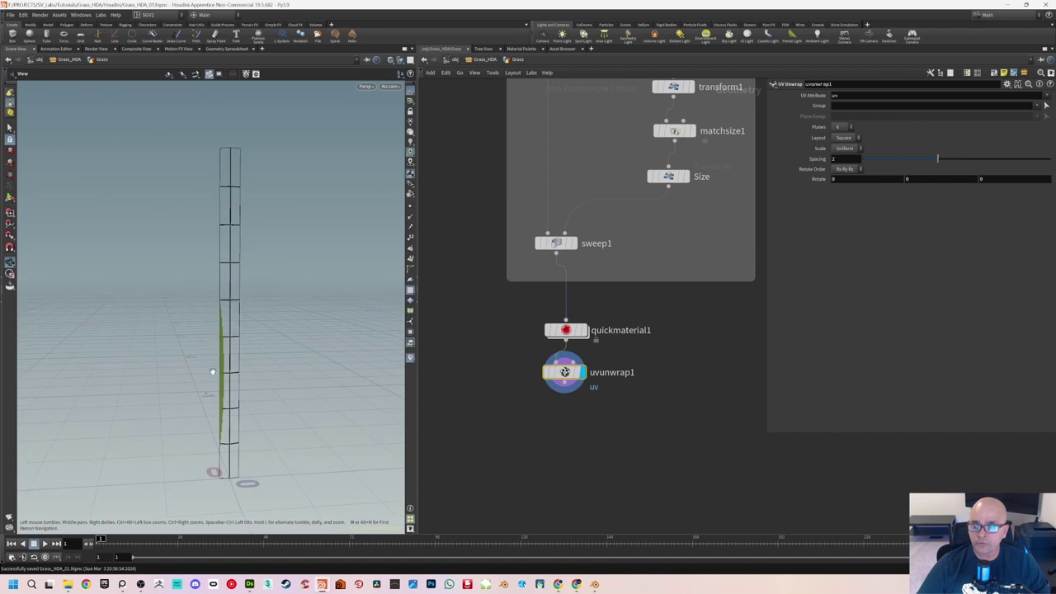
scroll(213, 372, "up", 5)
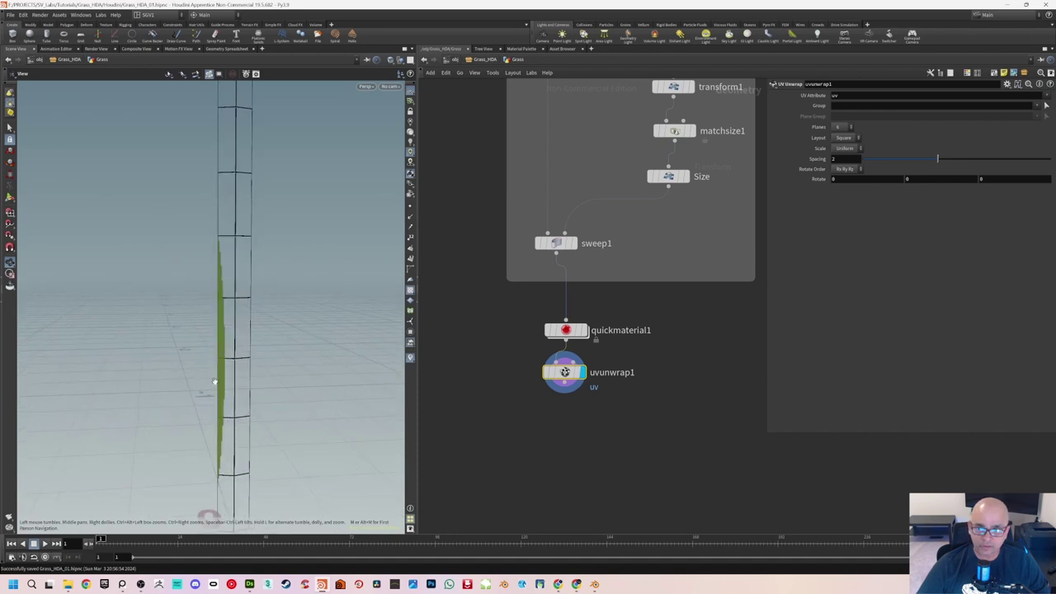
scroll(217, 332, "down", 5)
mouse_move(218, 344)
left_mouse_down()
mouse_move(213, 358)
mouse_move(225, 359)
left_mouse_up()
middle_click_drag(224, 359, 223, 350)
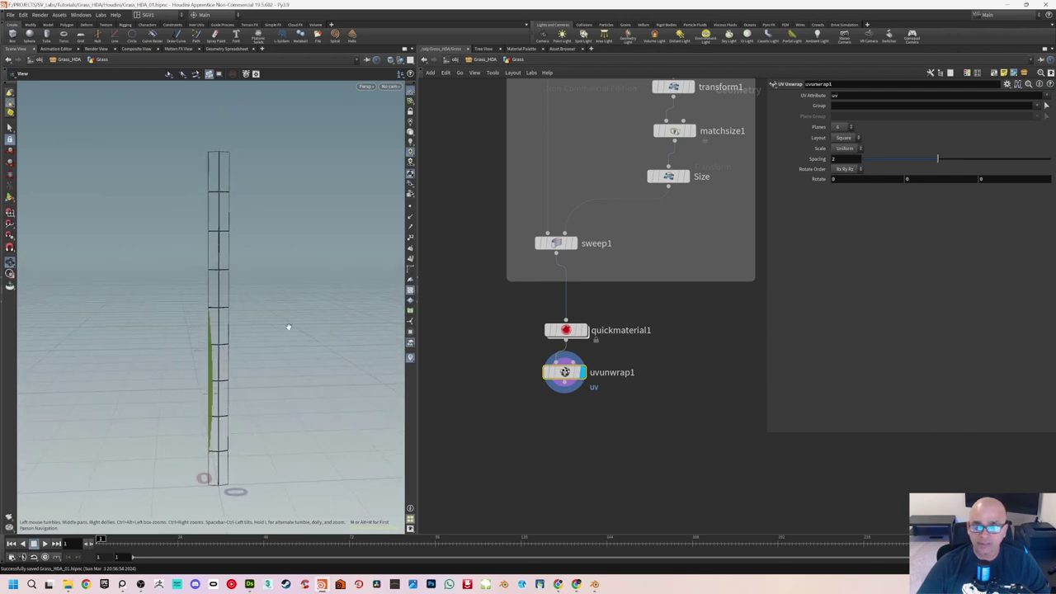
left_click_drag(289, 327, 287, 326)
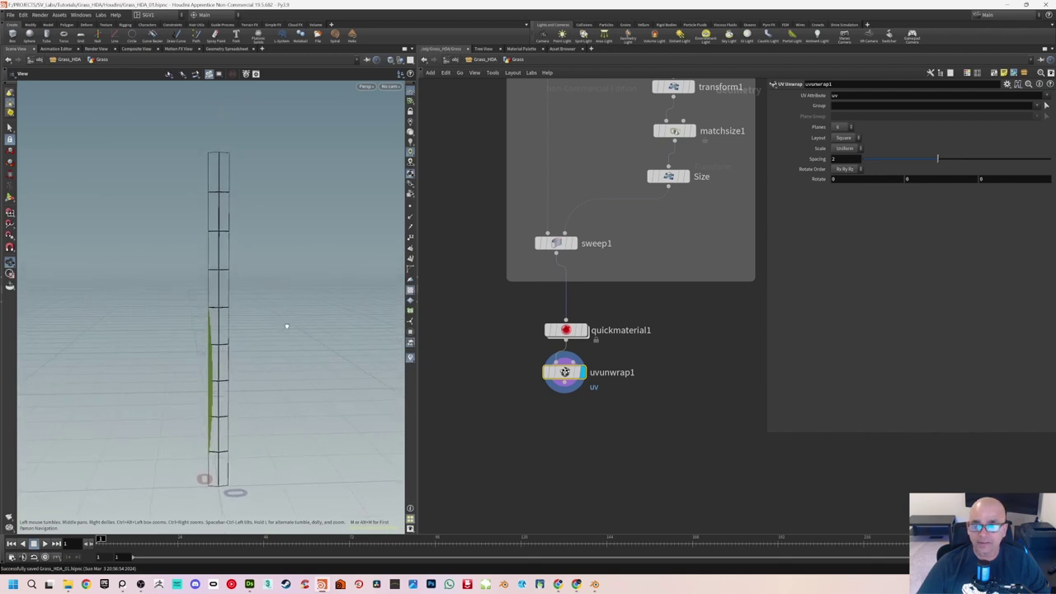
Switch the viewport to the UV view and frame the blade's unwrapped UV strip
left_click(367, 86)
mouse_move(371, 106)
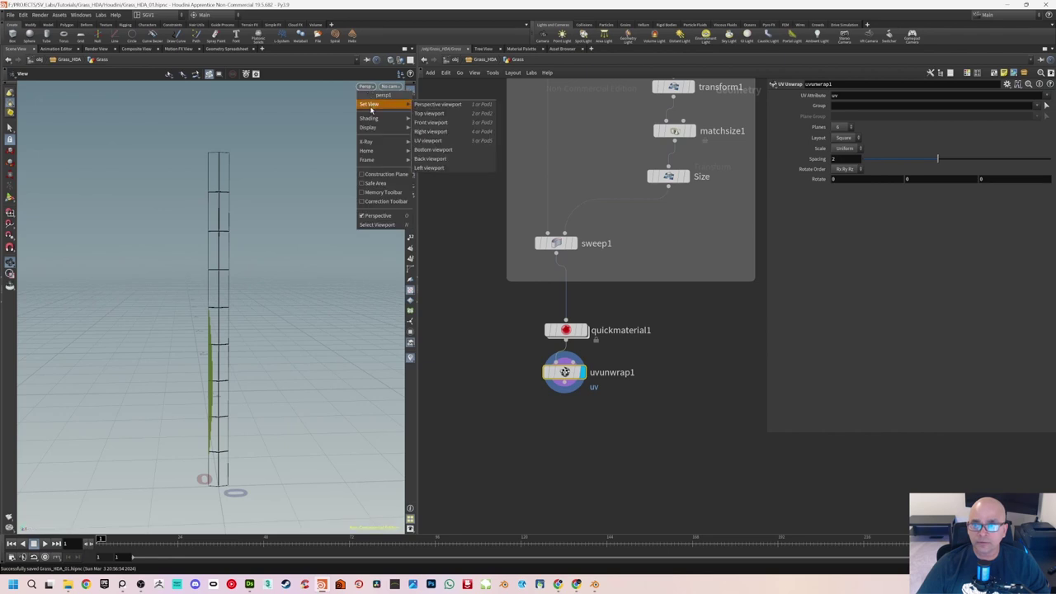
left_click(431, 141)
scroll(73, 292, "up", 2)
scroll(96, 282, "down", 1)
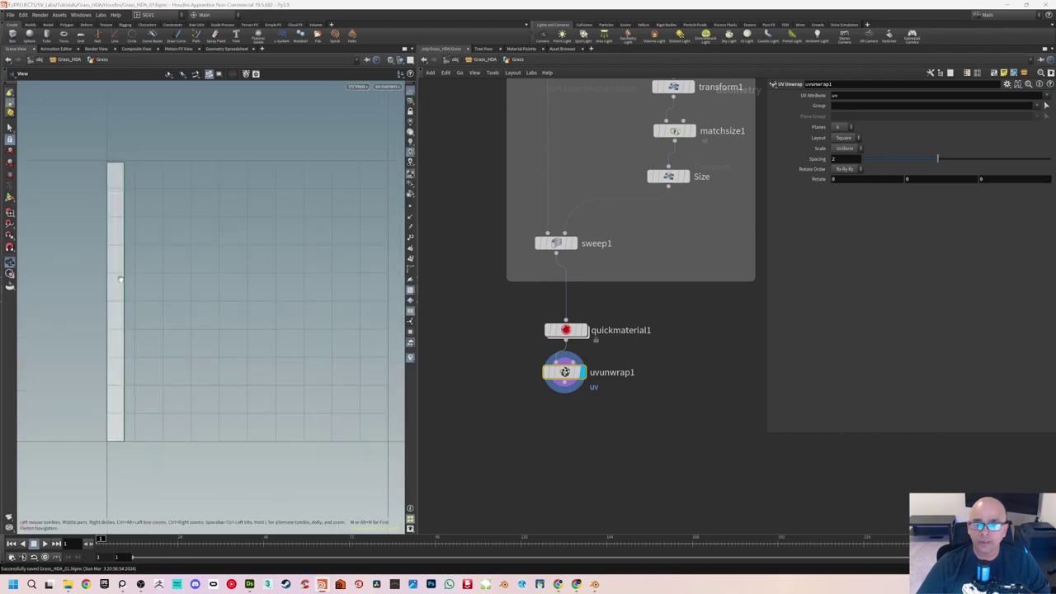
mouse_move(160, 276)
middle_mouse_down()
mouse_move(140, 275)
mouse_move(161, 264)
middle_mouse_up()
scroll(139, 276, "up", 1)
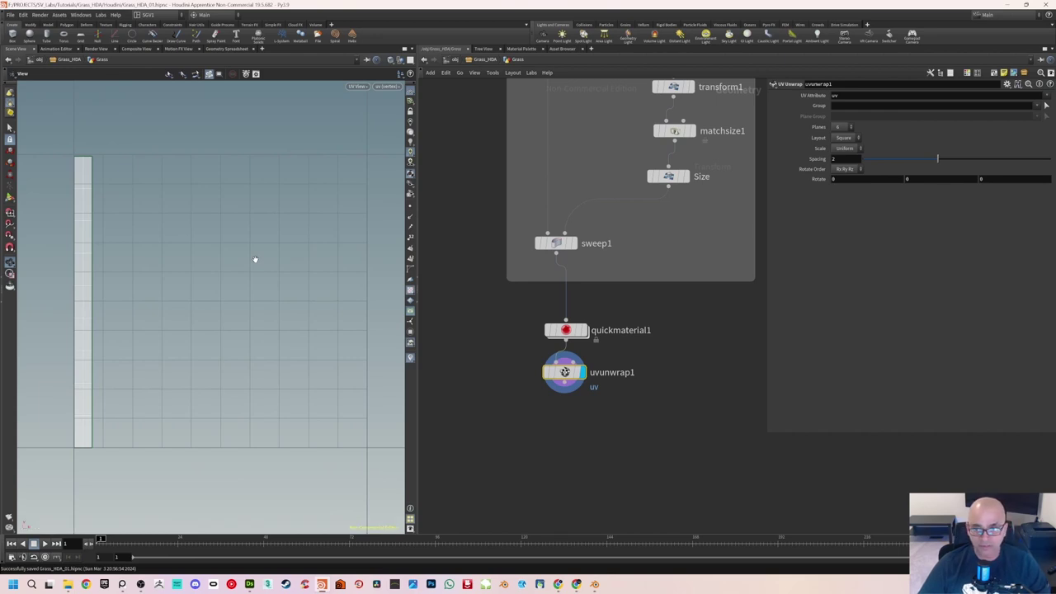
Set the UV view's background image to Gras_HDA_01_basecolor.tga from the Grass_HDA/Textures folder in the display options
key("d")
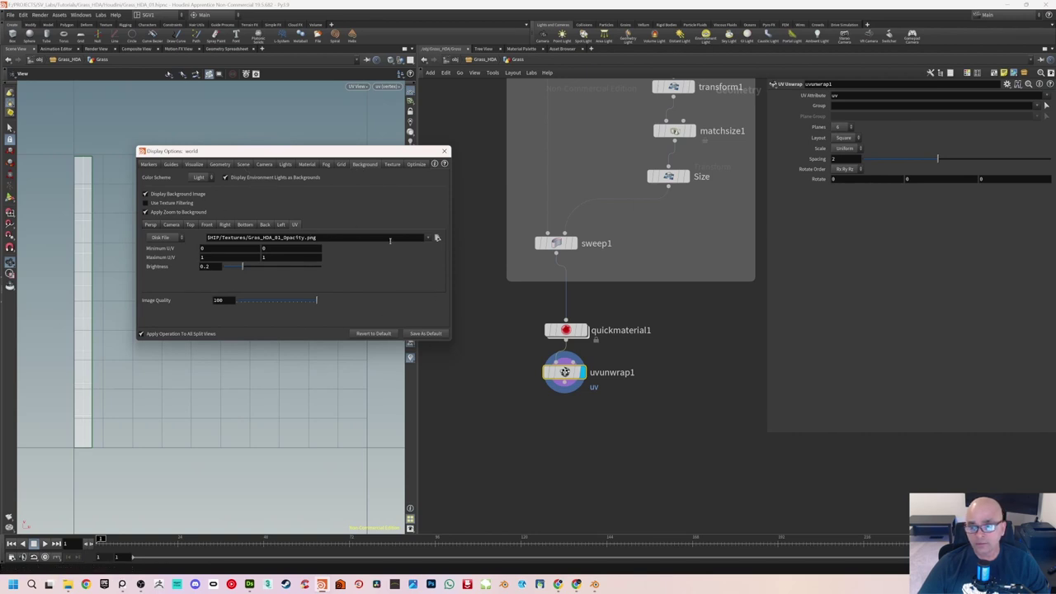
left_click(427, 238)
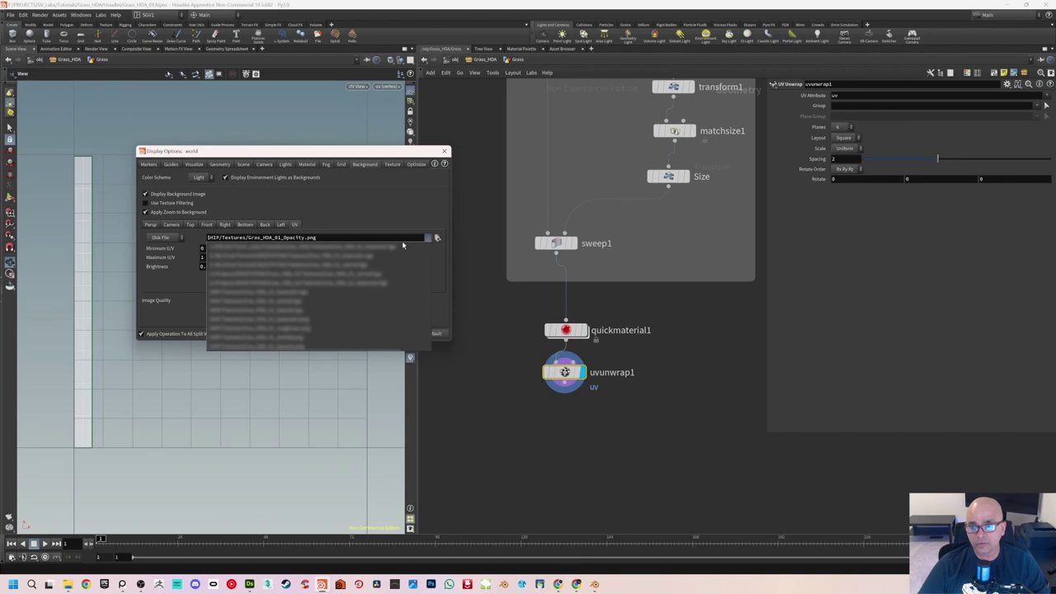
left_click(355, 248)
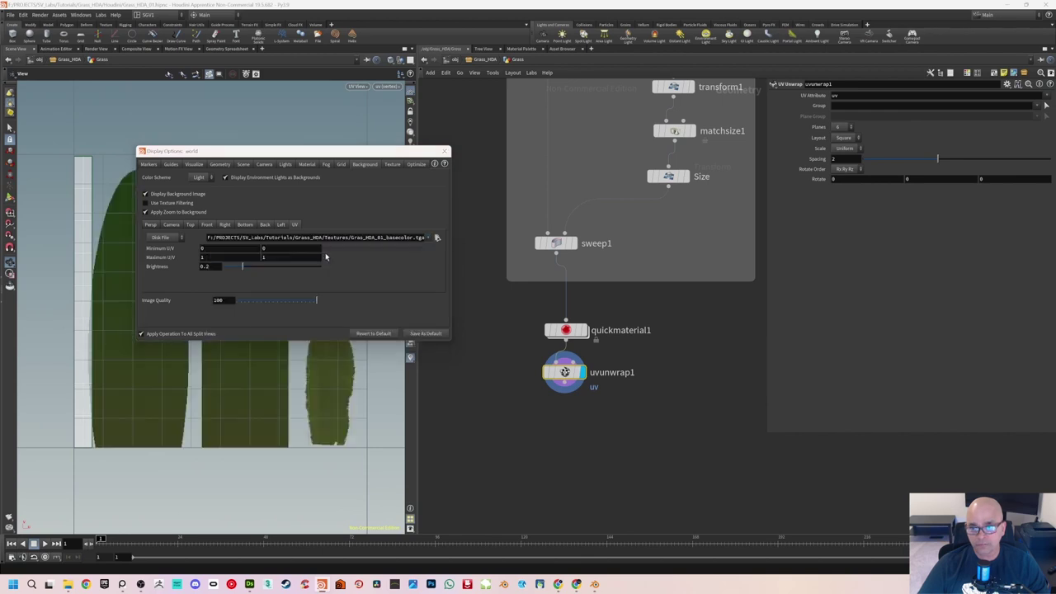
left_click(445, 151)
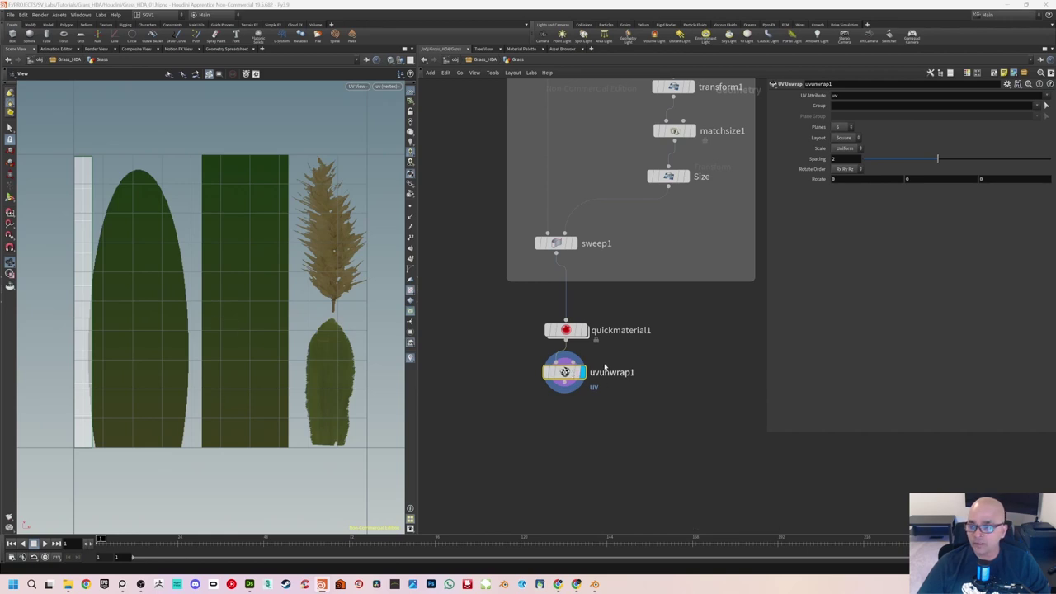
Add a UV Edit node connected to the output of uvunwrap1 and display its result
middle_click_drag(601, 372, 606, 350)
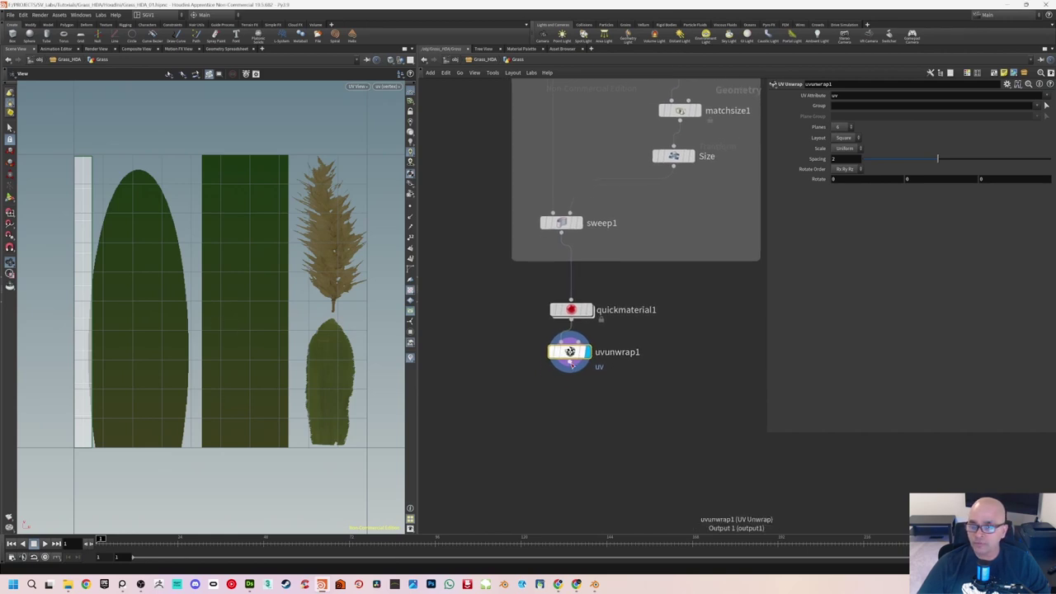
left_click(570, 363)
key("Tab")
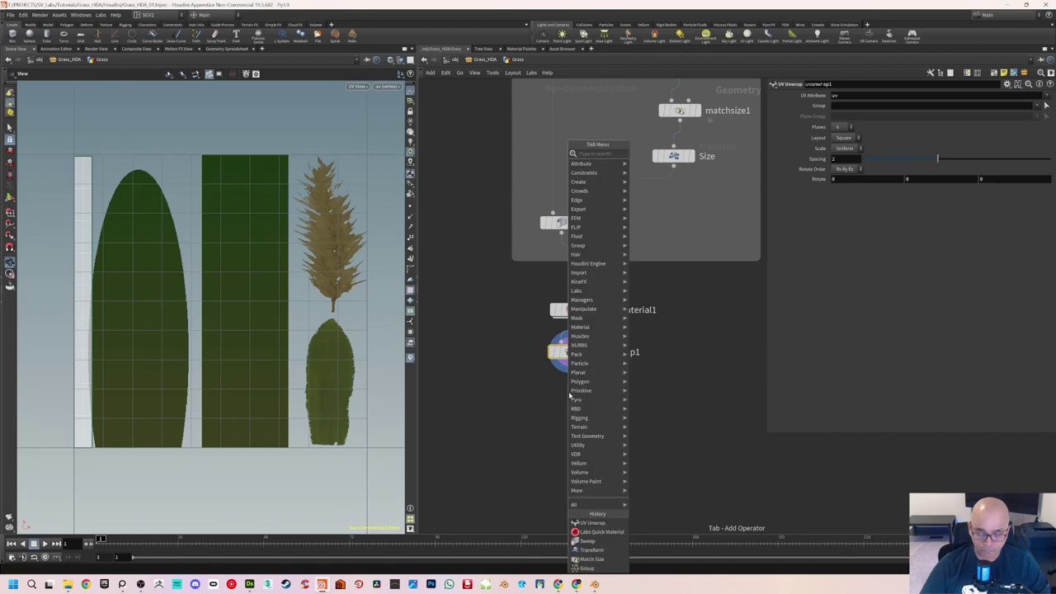
type("uvedit")
key("Return")
left_click(568, 394)
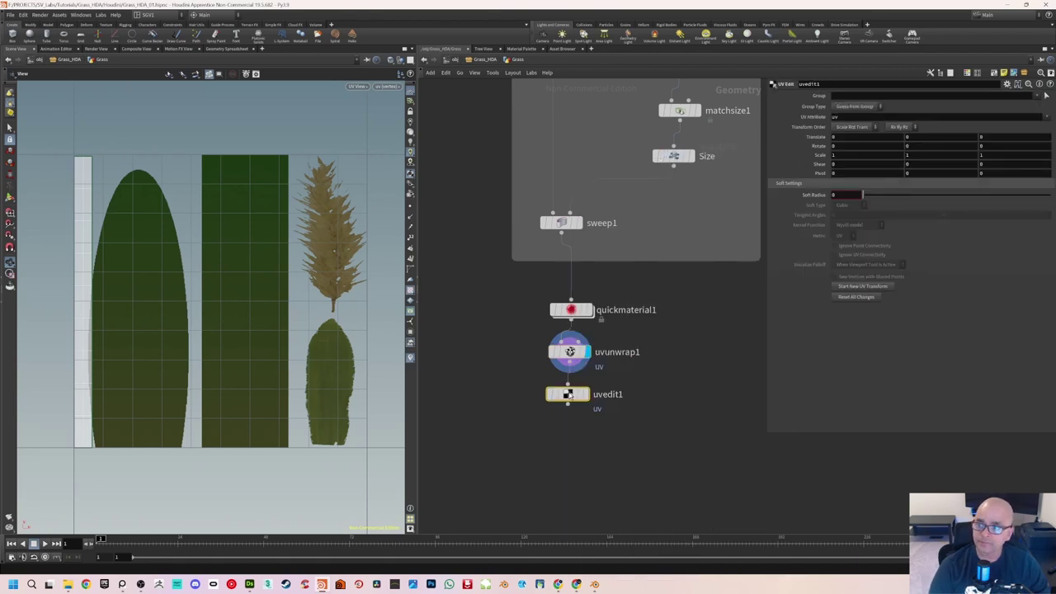
key("r")
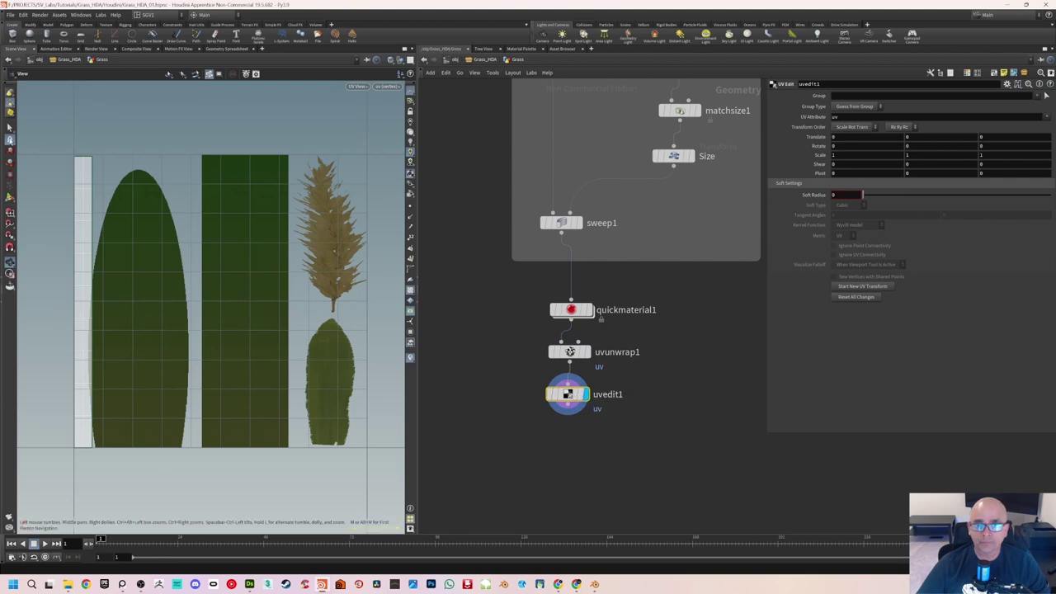
Select all of the blade's primitives in the UV view and move them about 0.19 in U, centred on the tapered green leaf
left_click(10, 128)
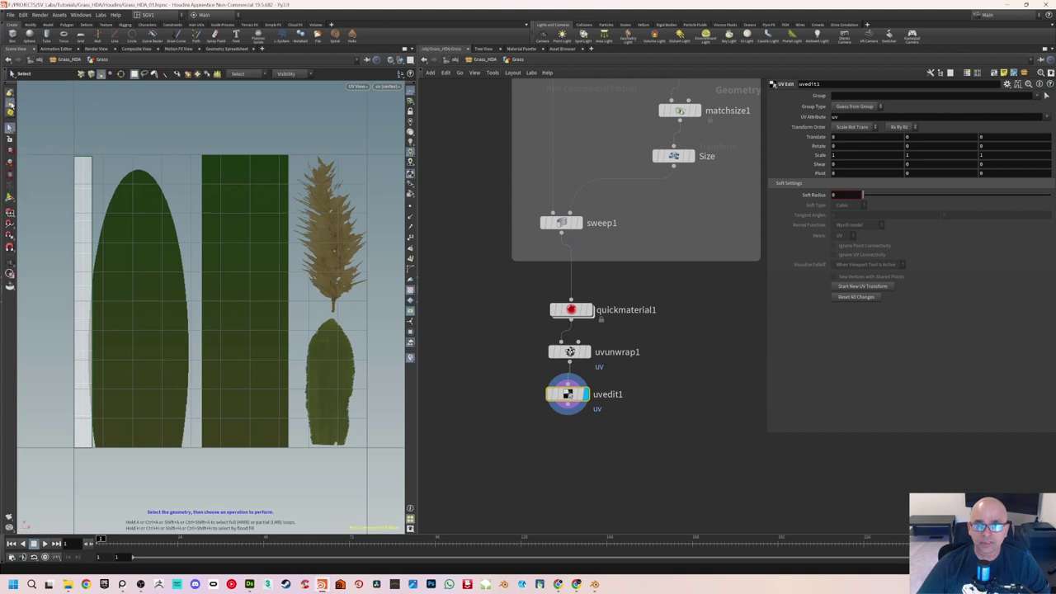
right_click(11, 105)
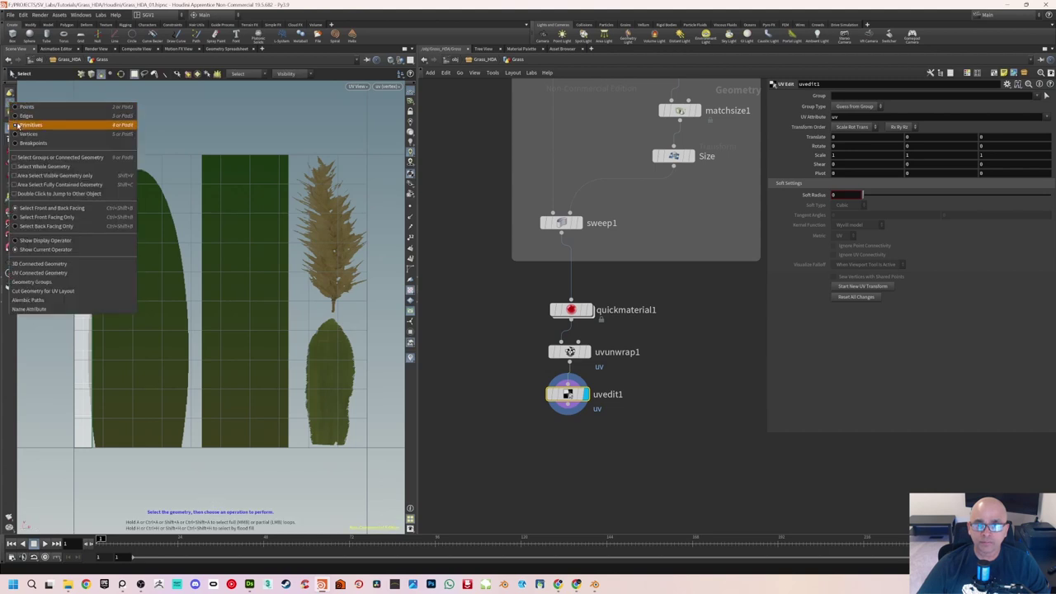
left_click(87, 124)
left_click_drag(41, 134, 155, 458)
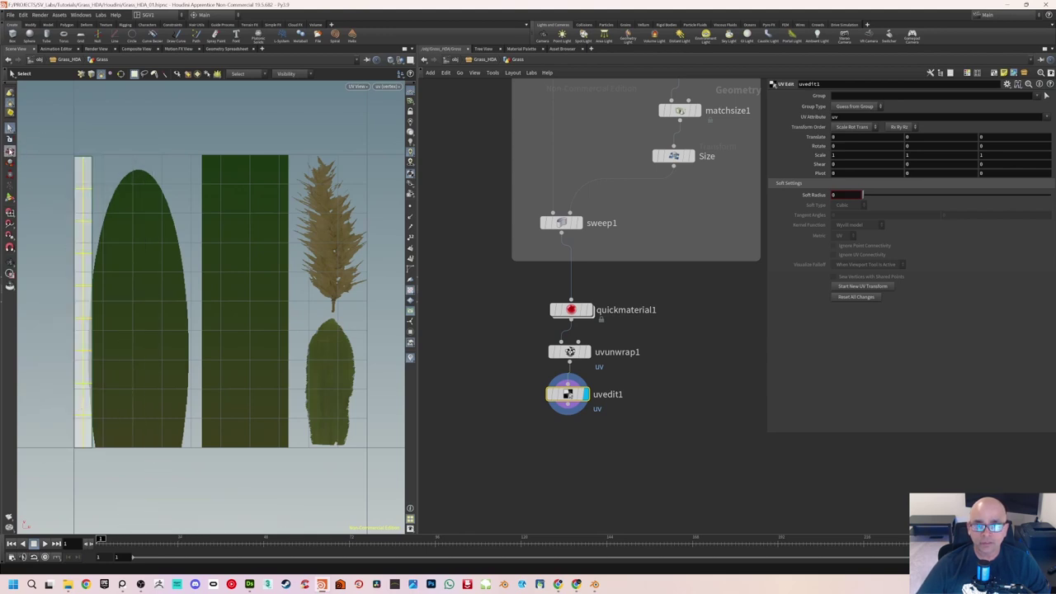
left_click(10, 151)
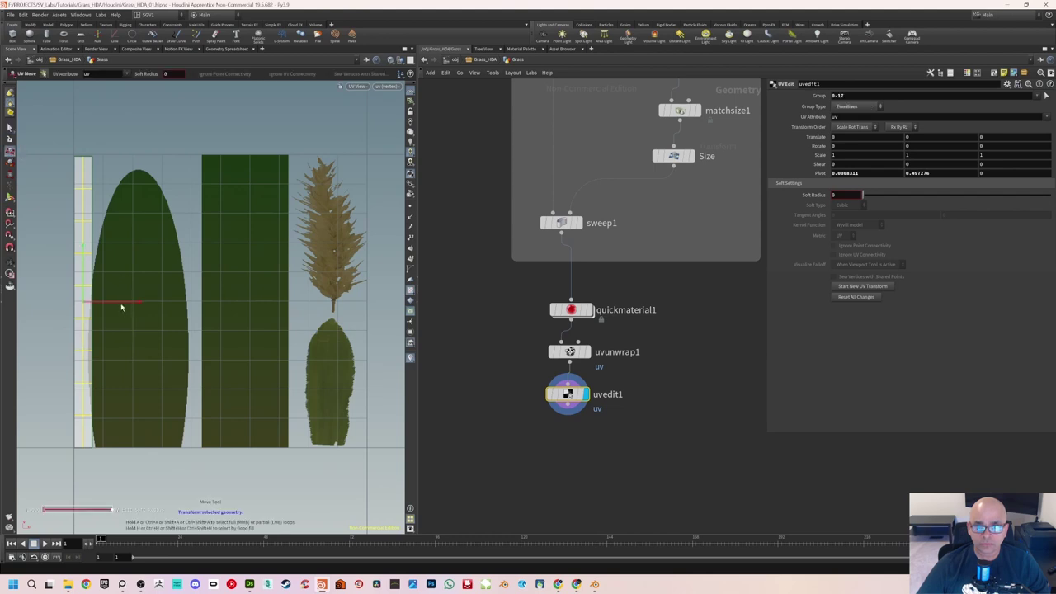
left_click_drag(120, 303, 175, 305)
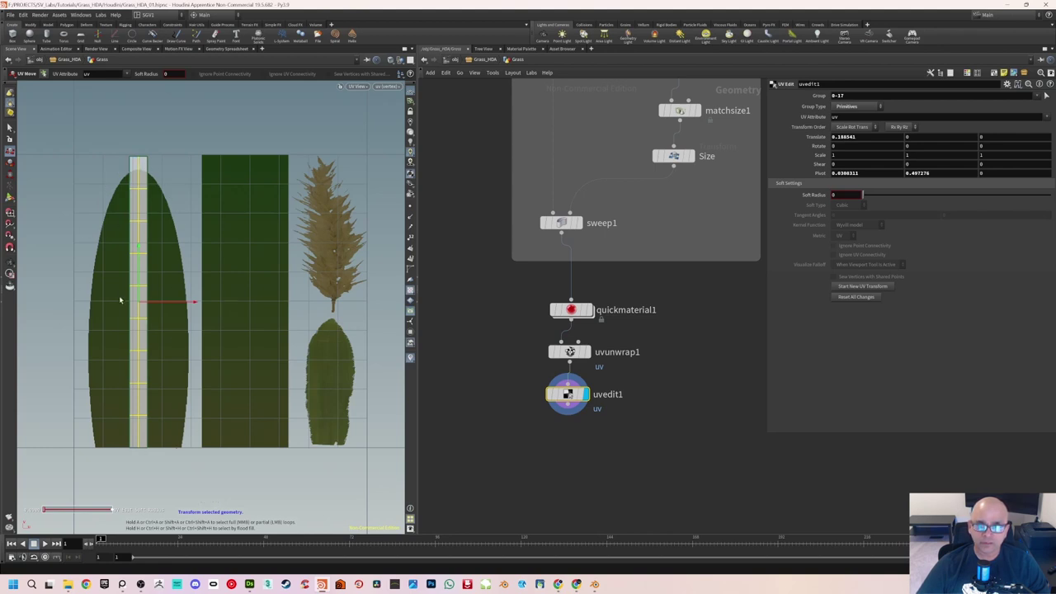
Scale the blade's UVs in U by about 5.84 to cover the tapered leaf's full width
key("e")
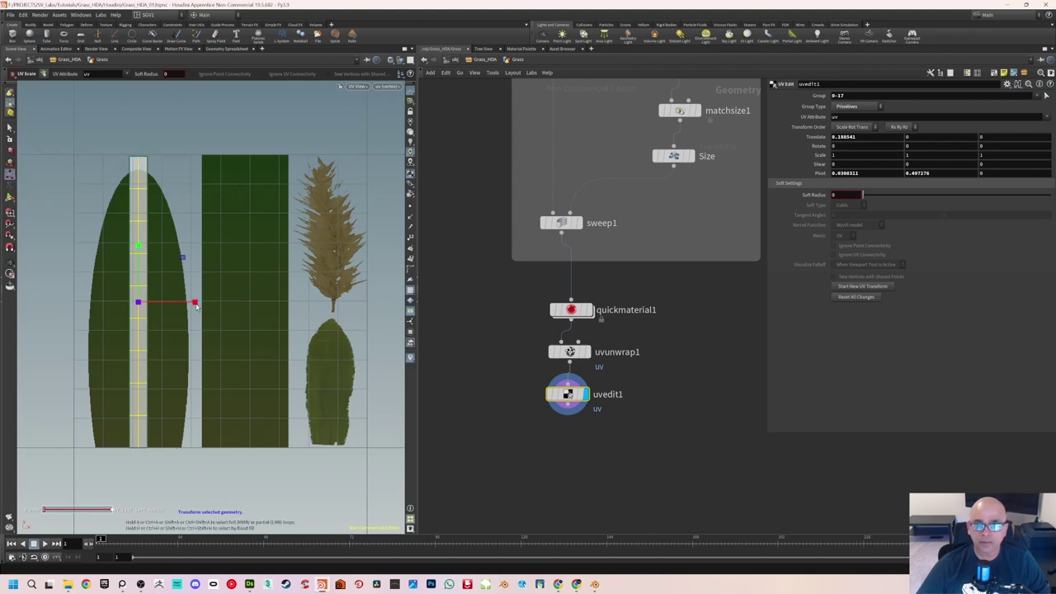
left_click_drag(195, 303, 471, 282)
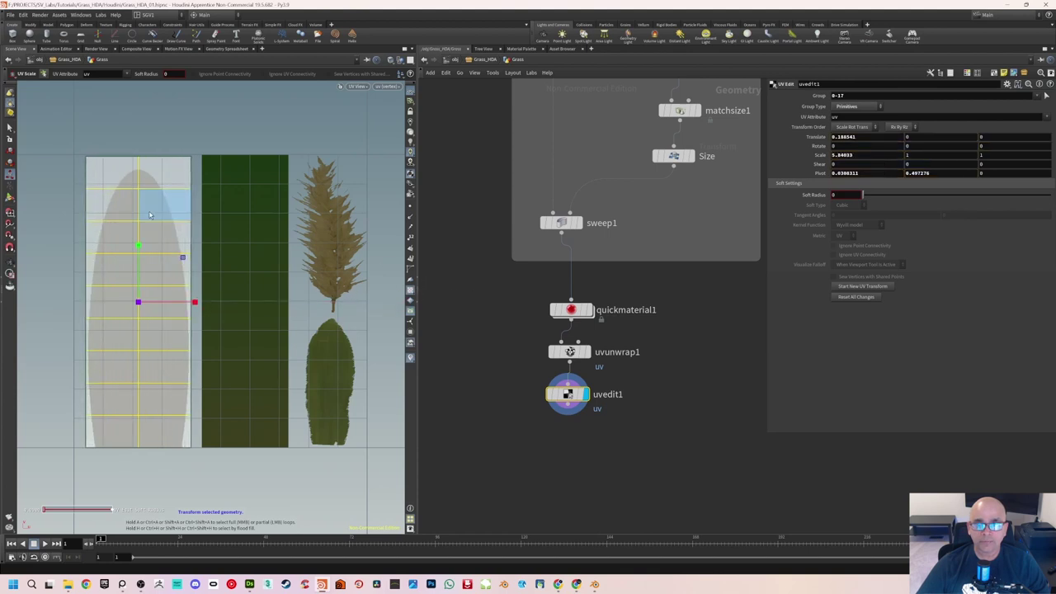
left_click(10, 128)
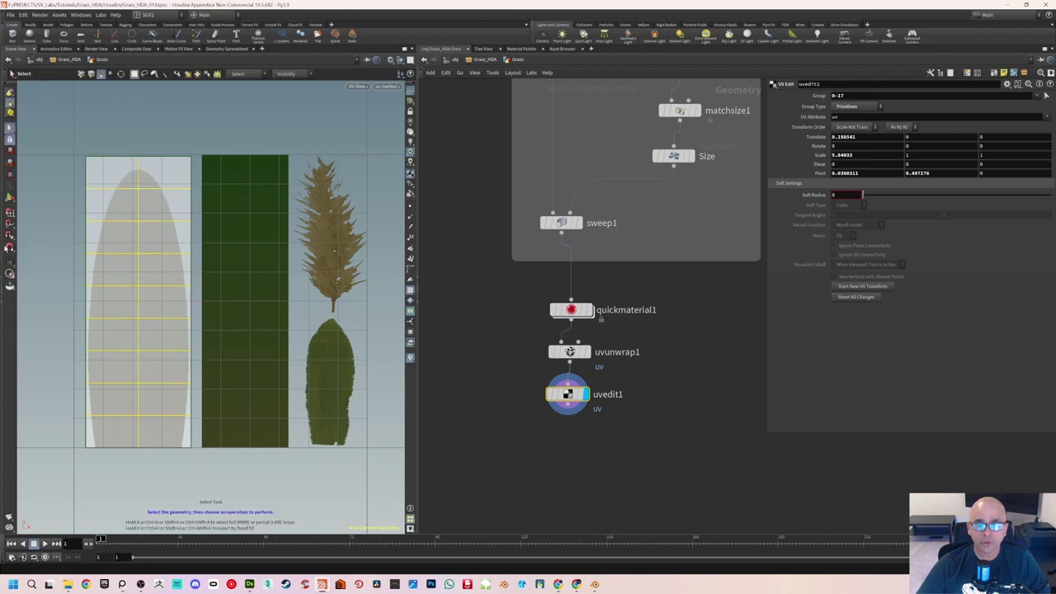
left_click(10, 264)
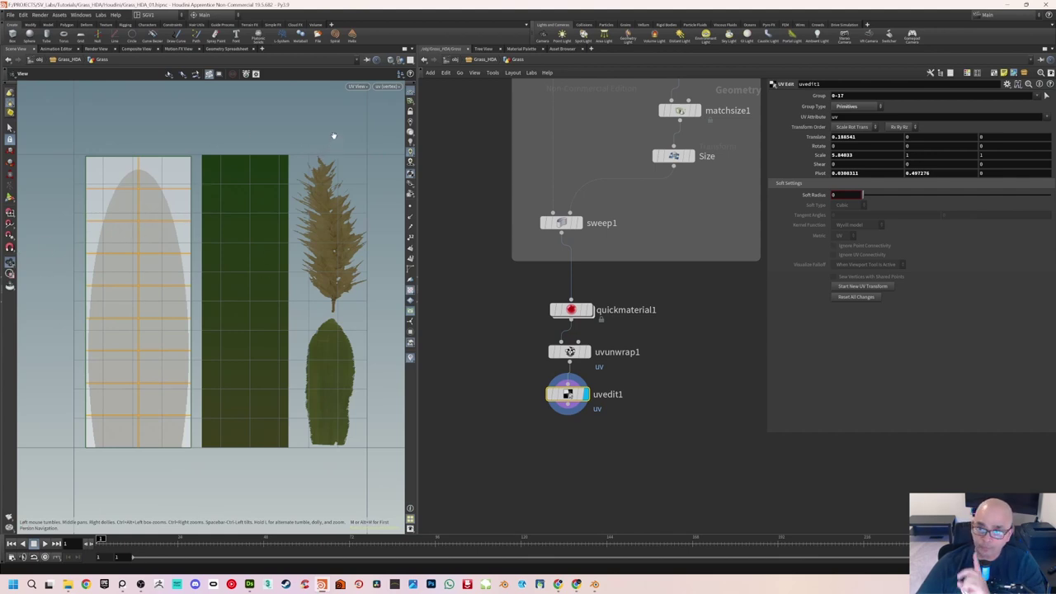
Return the viewport to the perspective view and inspect the leaf texture on the blade, tidying uvedit1 closer under uvunwrap1
left_click(357, 85)
mouse_move(363, 105)
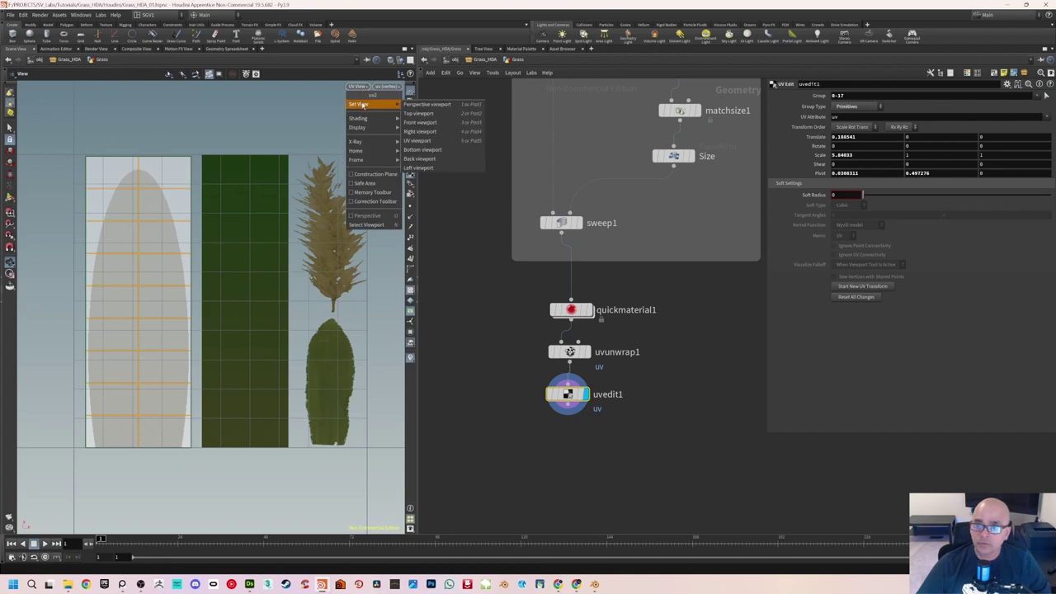
left_click(426, 104)
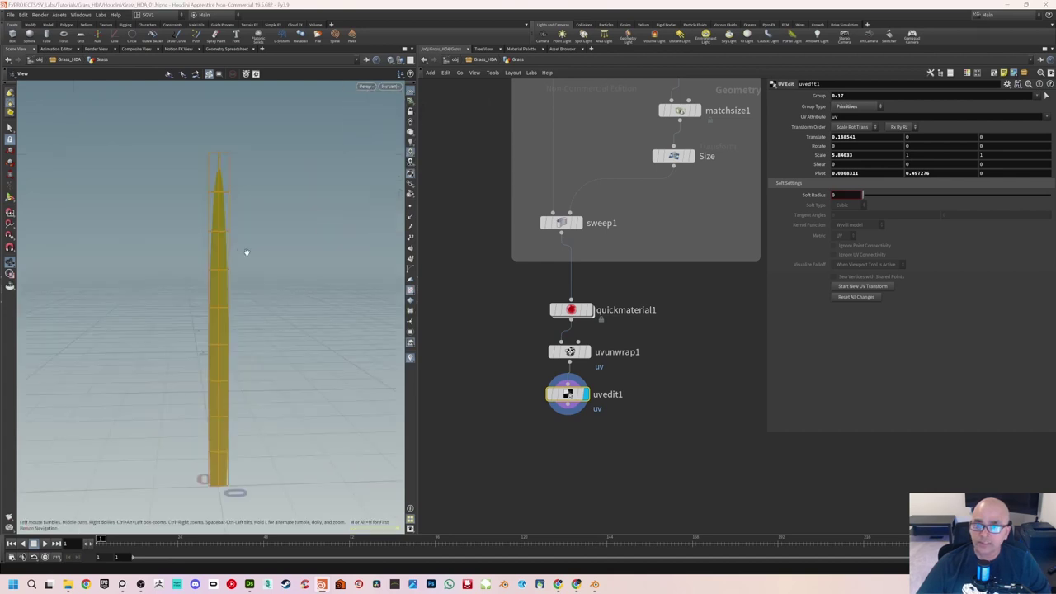
mouse_move(259, 270)
left_mouse_down()
mouse_move(302, 287)
mouse_move(395, 268)
mouse_move(267, 284)
left_mouse_up()
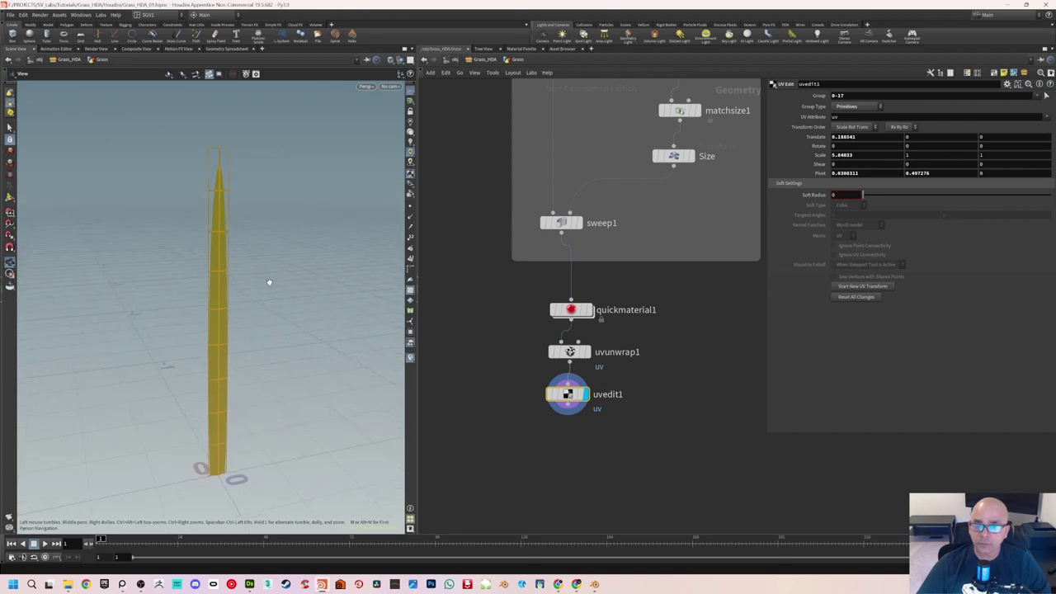
scroll(500, 317, "down", 3)
middle_click_drag(514, 292, 516, 319)
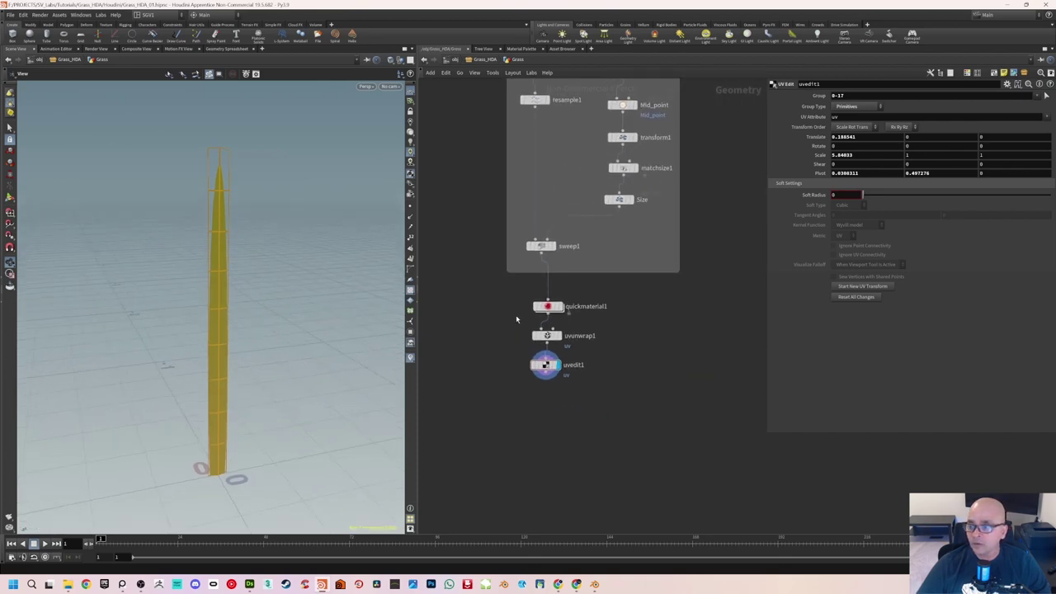
left_click_drag(254, 316, 265, 299, "alt")
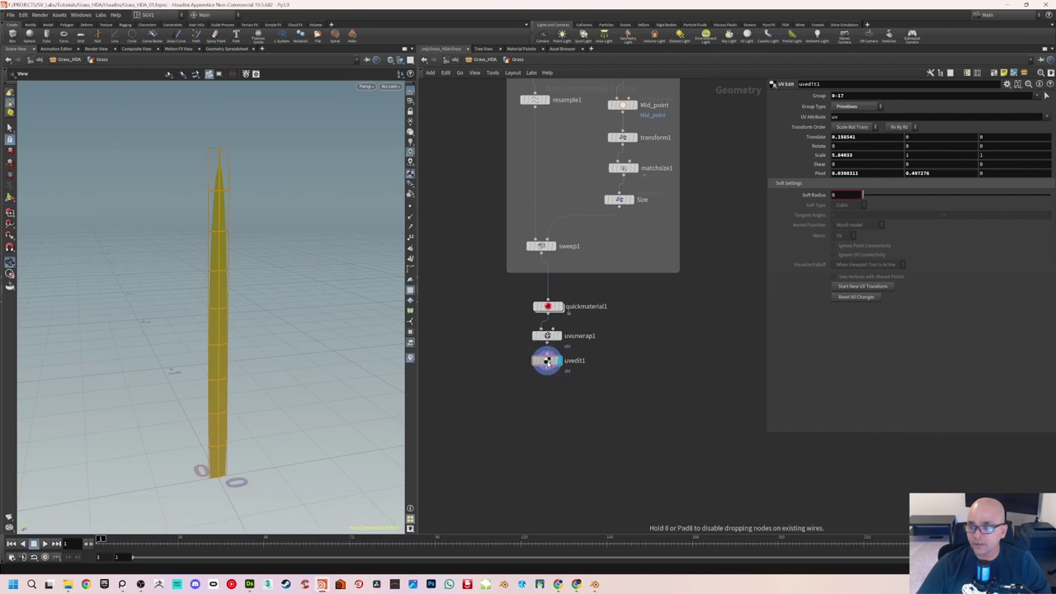
Add an Output node connected to the output of uvedit1 and display its result
middle_click_drag(641, 334, 587, 343)
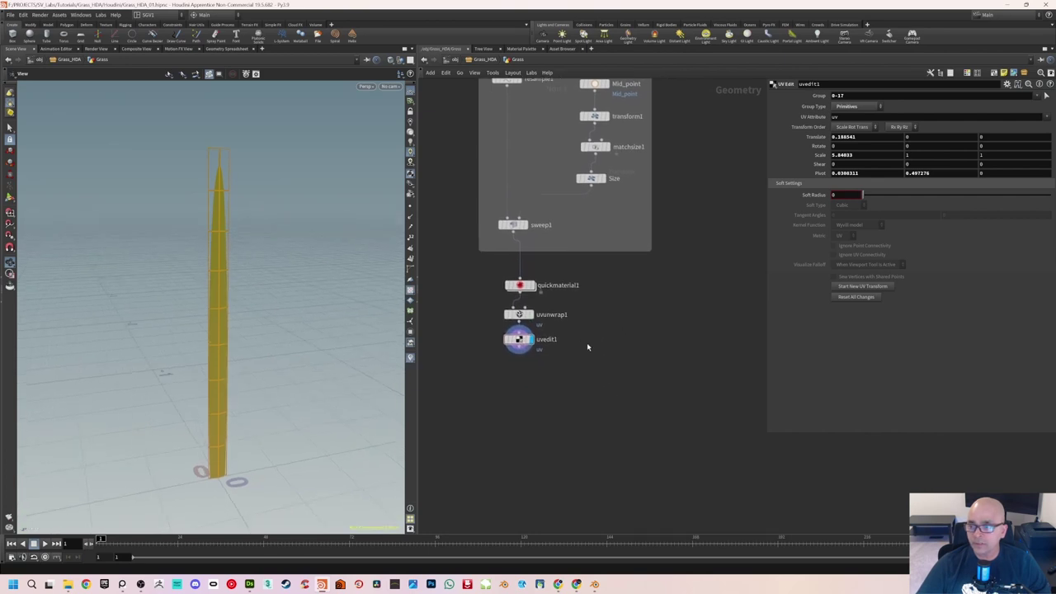
left_click(520, 351)
key("Tab")
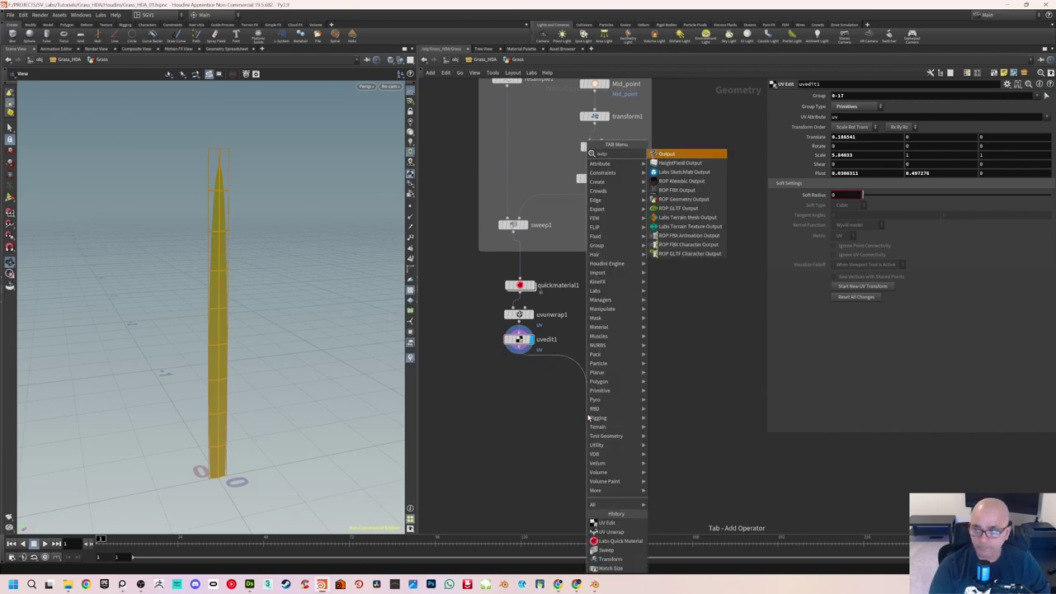
key("Escape")
left_click(588, 417)
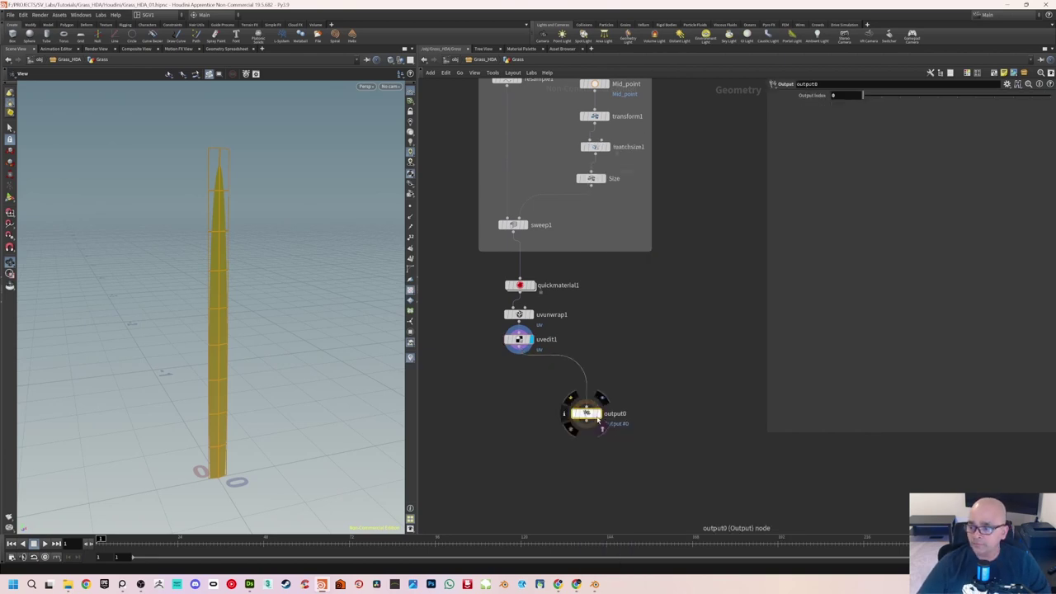
left_click(599, 417)
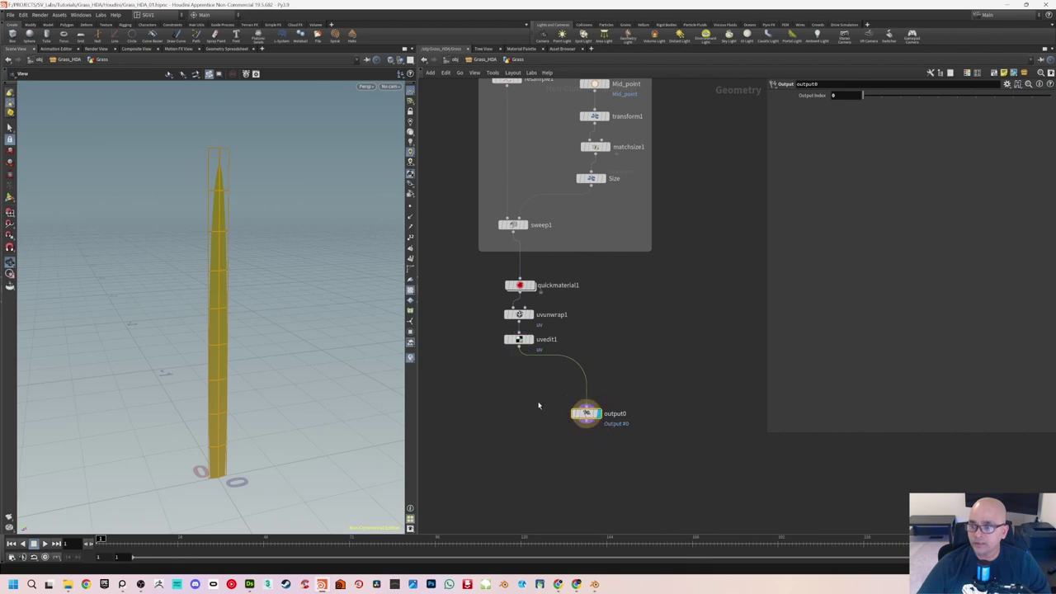
left_click_drag(289, 371, 482, 400)
Add a ROP Geometry Output node connected below output0, closing the render settings window that opens
middle_click_drag(627, 307, 622, 168)
scroll(623, 167, "up", 1)
left_click(576, 305)
key("Tab")
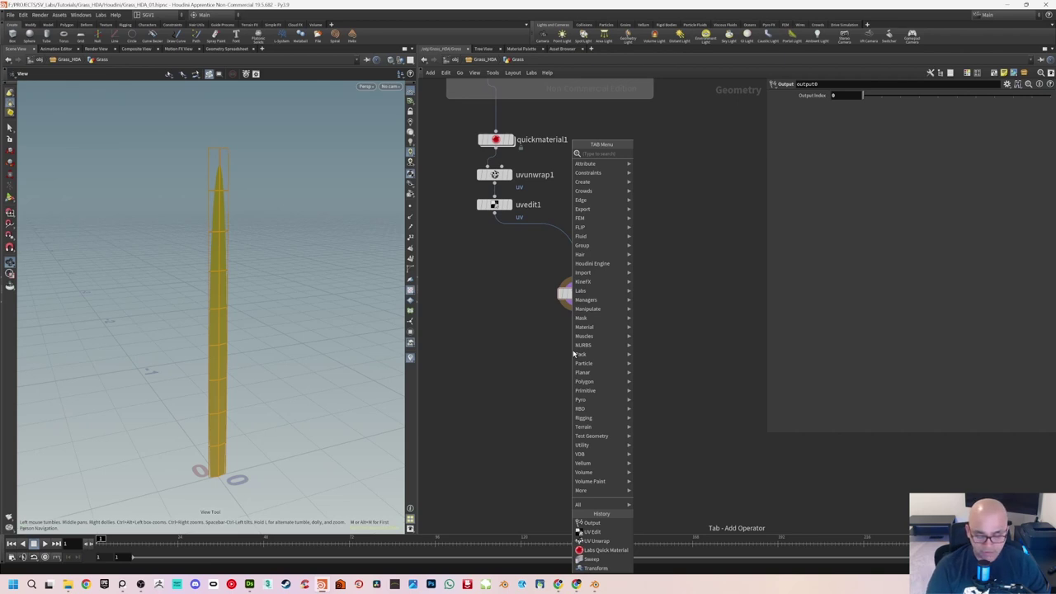
type("ROP")
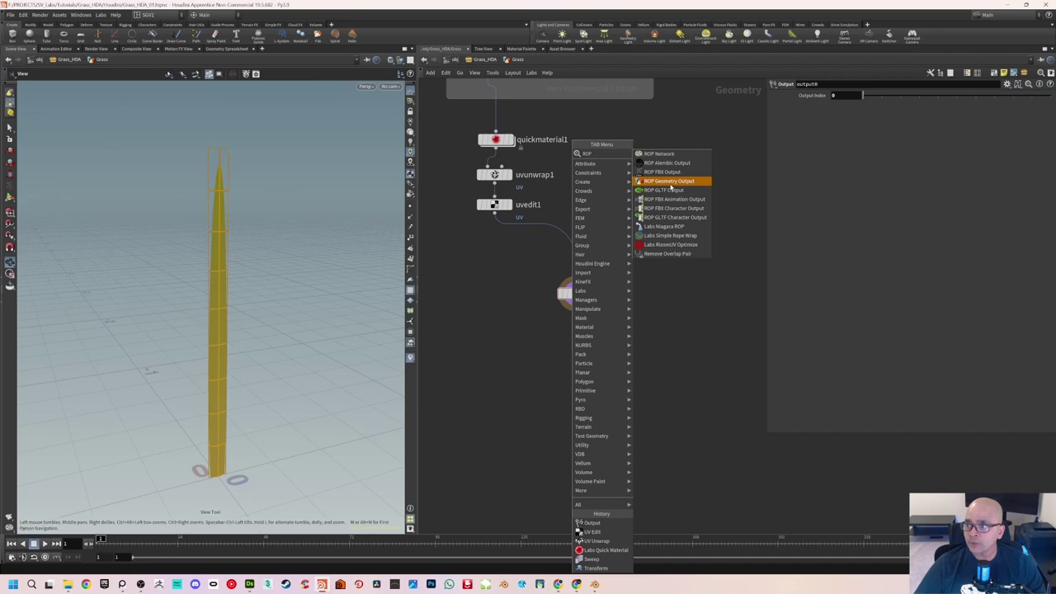
left_click(670, 181)
left_click(573, 350)
left_click(588, 354)
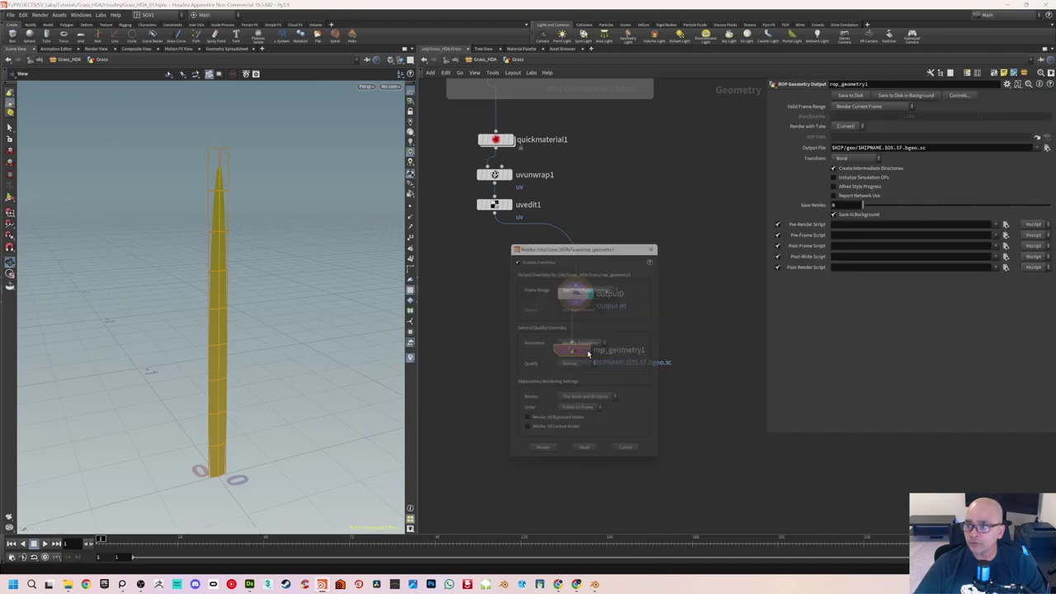
left_click(660, 243)
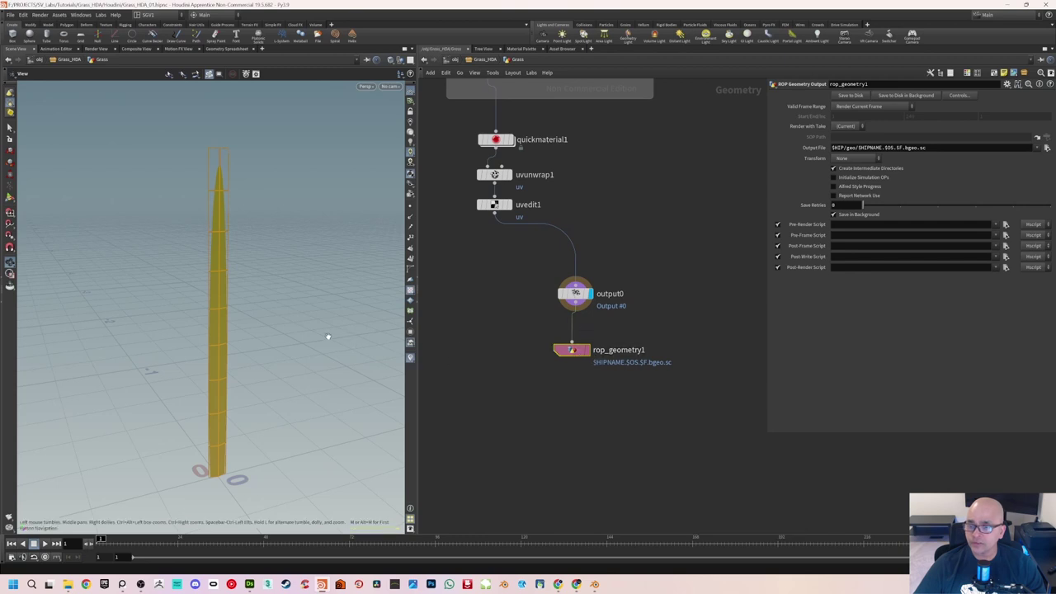
left_click_drag(328, 337, 328, 339)
left_click(522, 306)
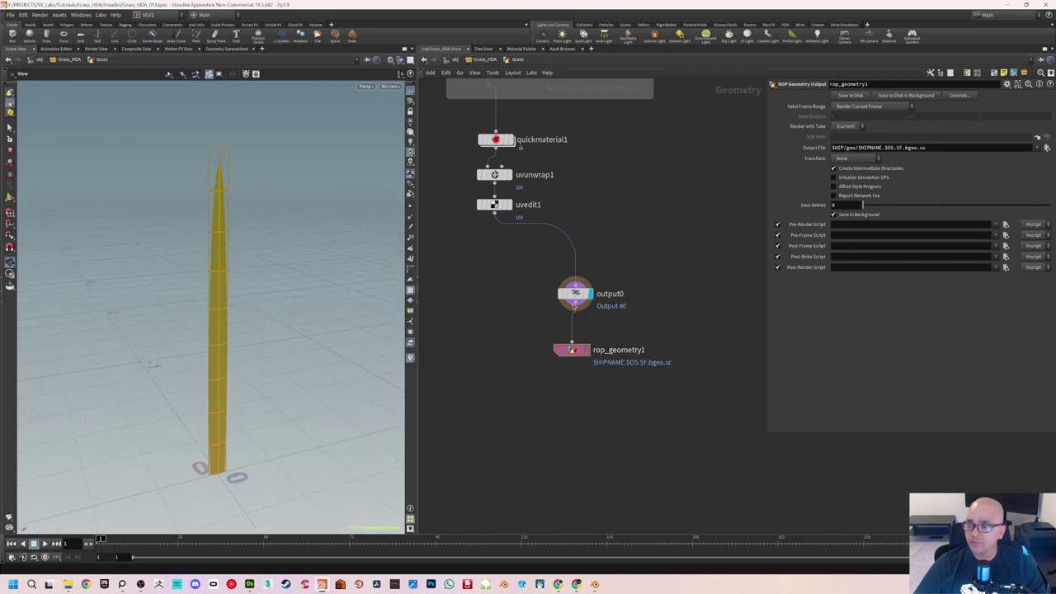
Rename the ROP Geometry Output node to Export_OBJ and save the scene
middle_click_drag(695, 262, 681, 280)
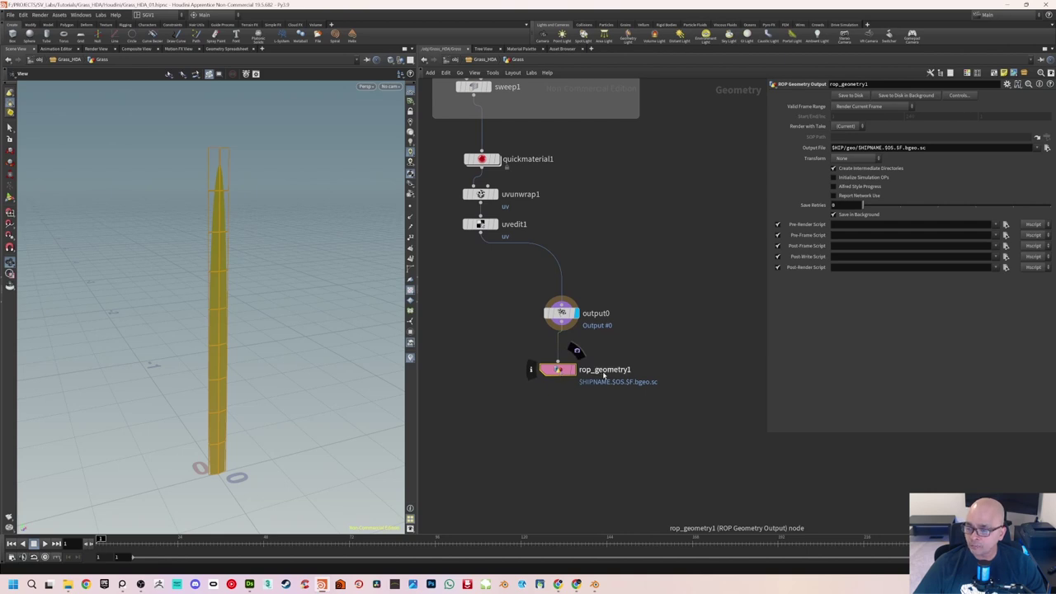
left_click_drag(879, 84, 805, 87)
type("Exp")
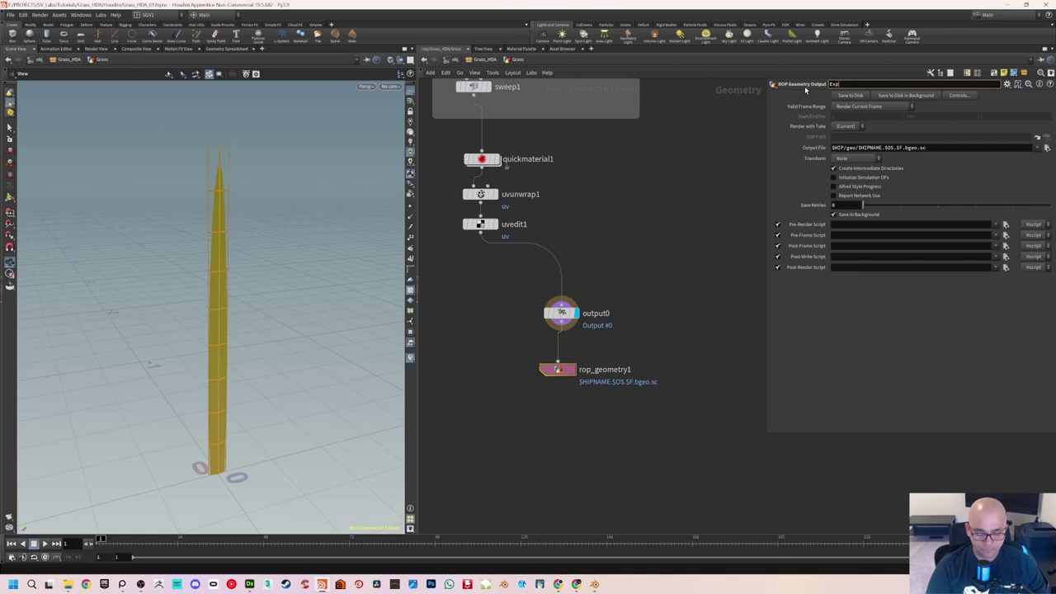
type("ort_OBJ")
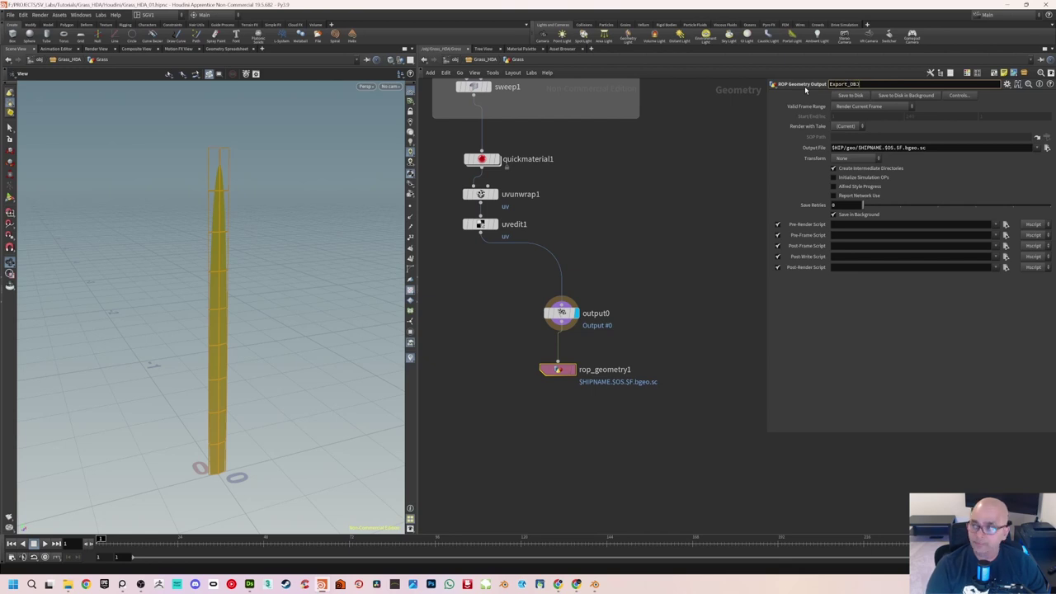
key("Return")
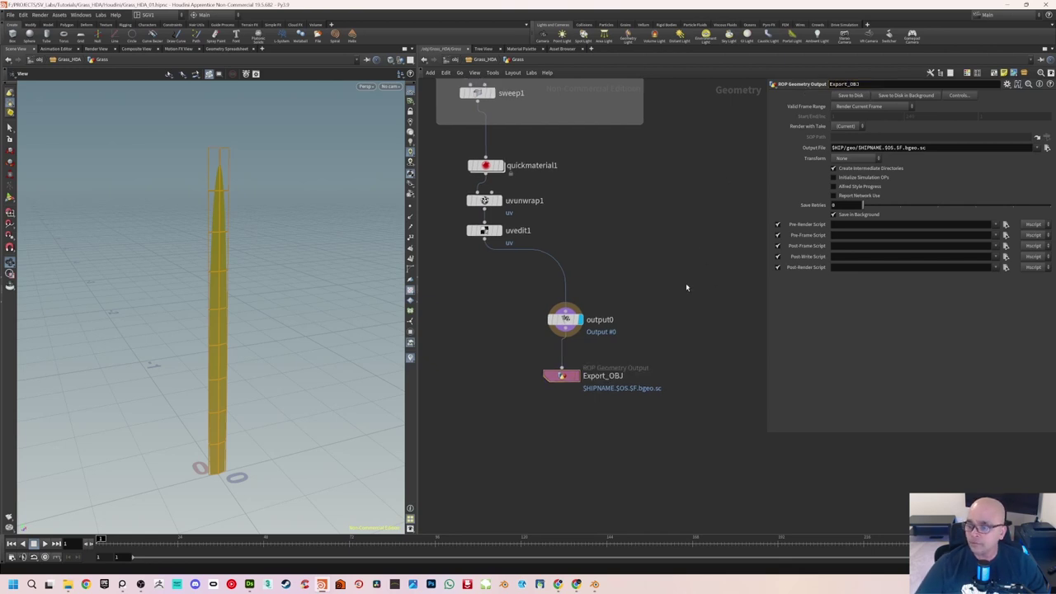
key("ctrl+s")
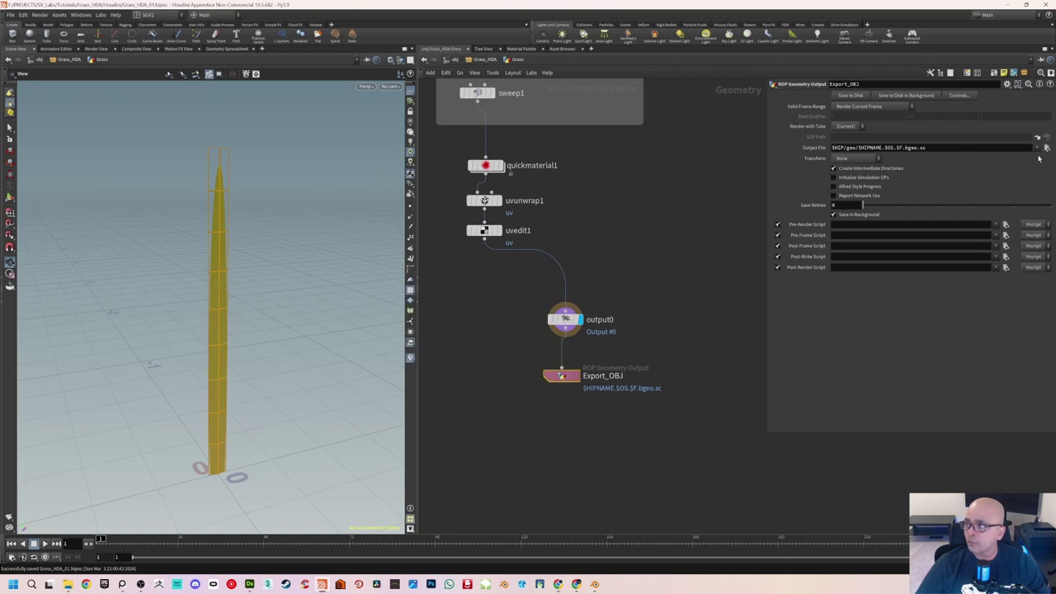
Browse for Export_OBJ's output file location and open the folder F:/PROJECTS/SV_Labs/Tutorials/Grass_HDA/Blender/
left_click(1047, 148)
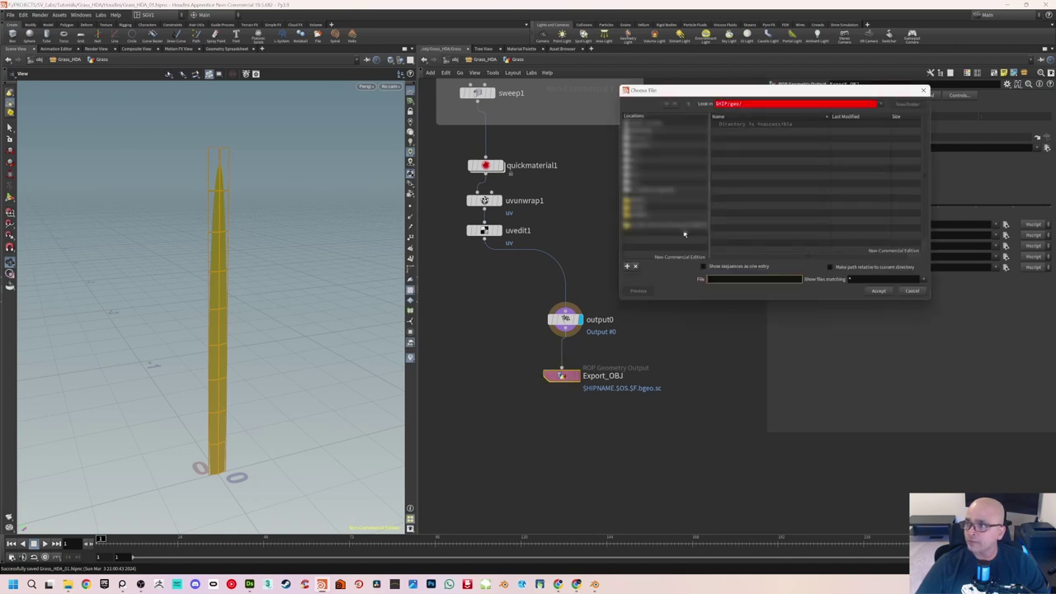
left_click(664, 175)
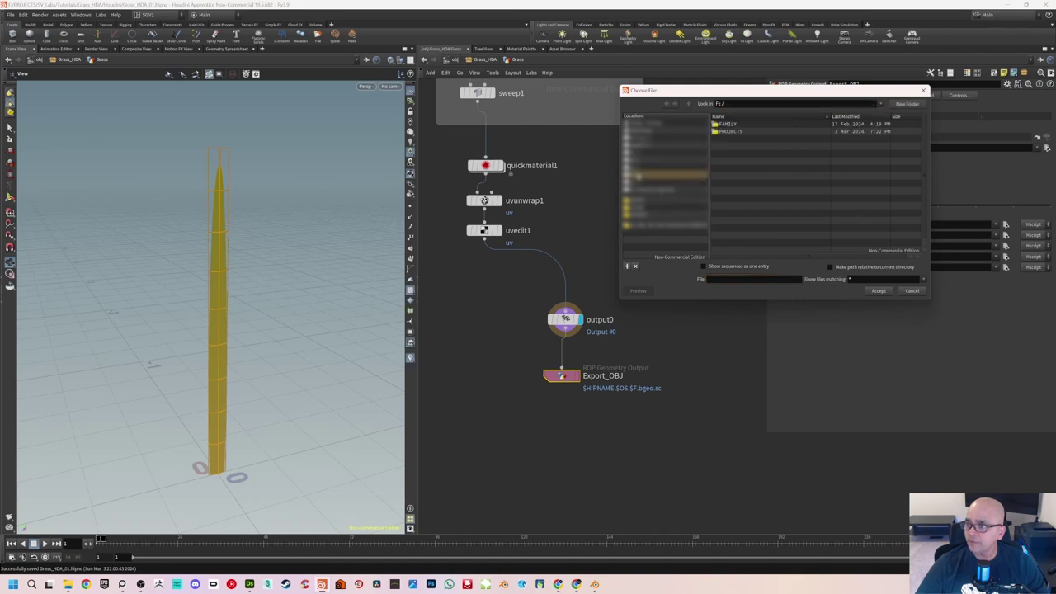
double_click(726, 131)
double_click(730, 155)
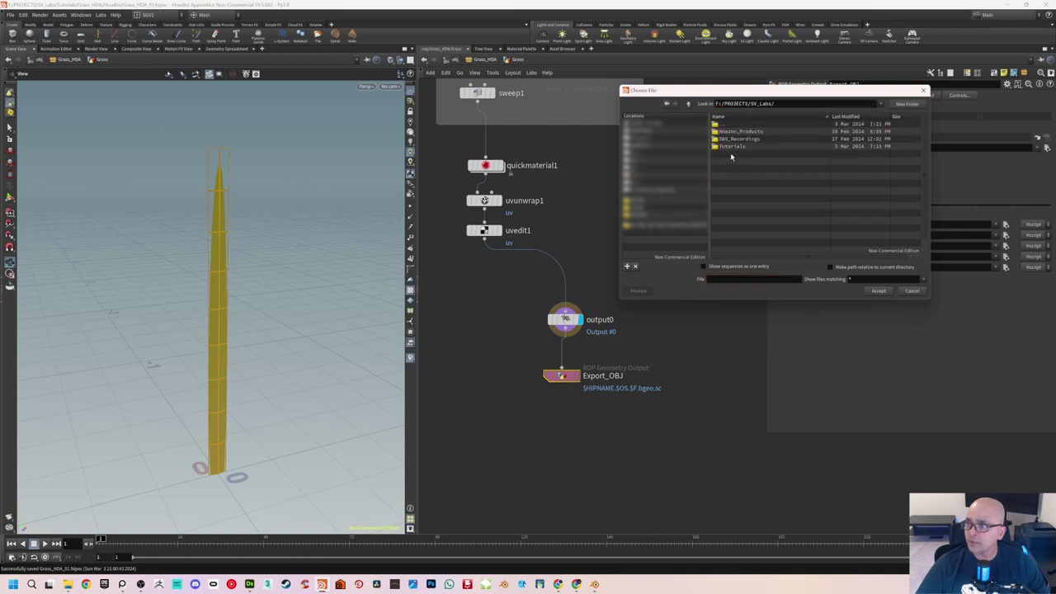
double_click(734, 146)
double_click(731, 131)
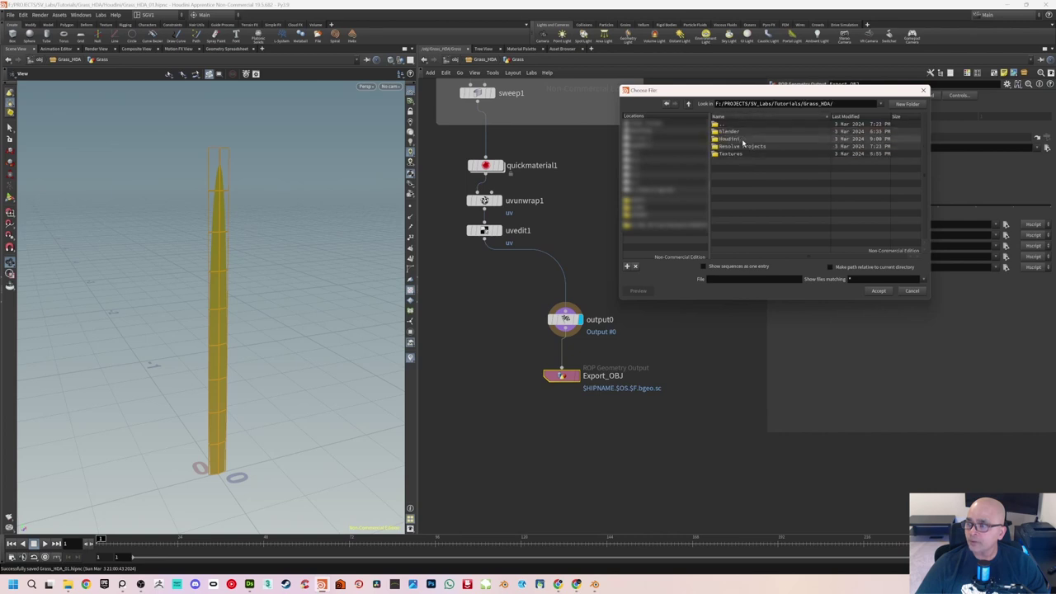
double_click(745, 132)
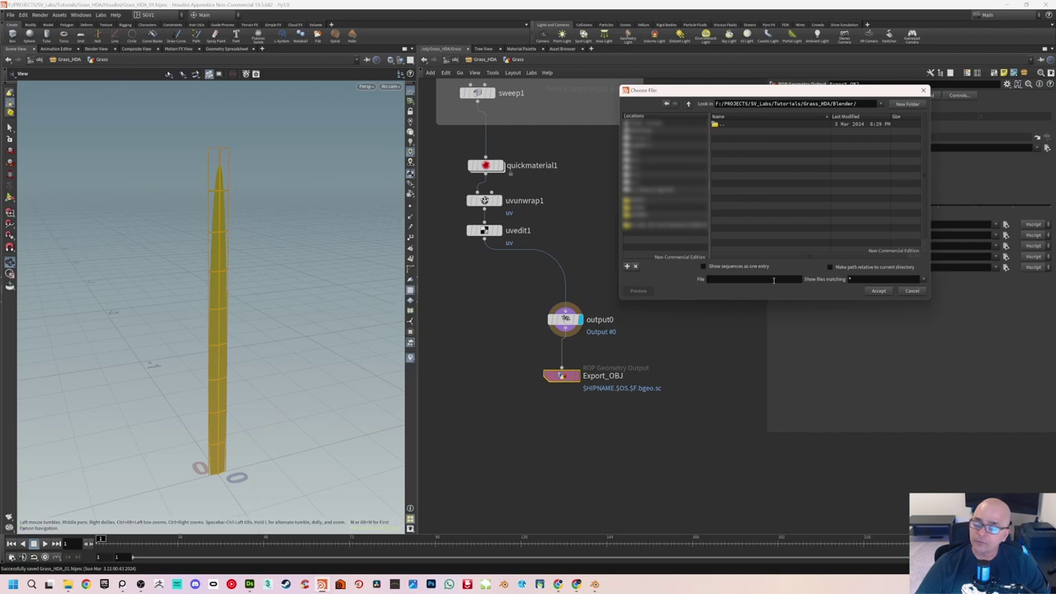
Name the output file Grass_HDA_Blender_Import.OBJ and accept it as Export_OBJ's export path
left_click(744, 280)
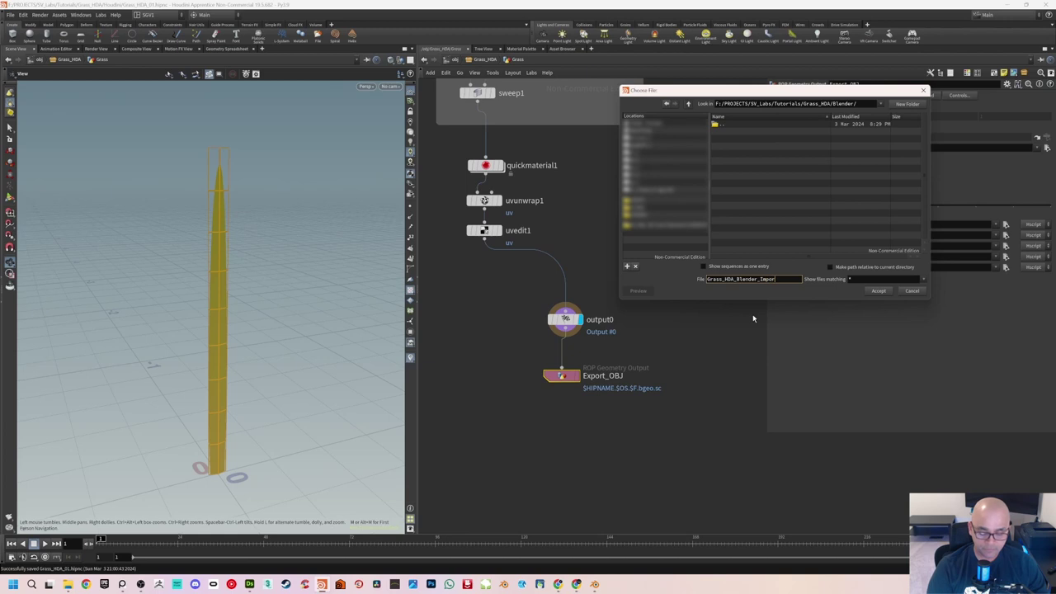
type("t")
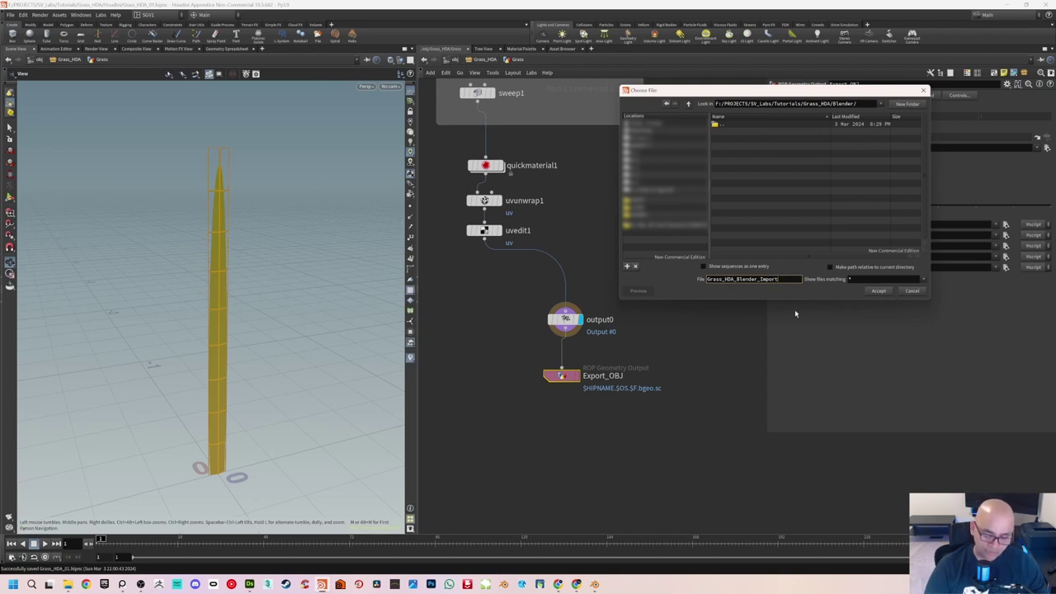
type("OBJ")
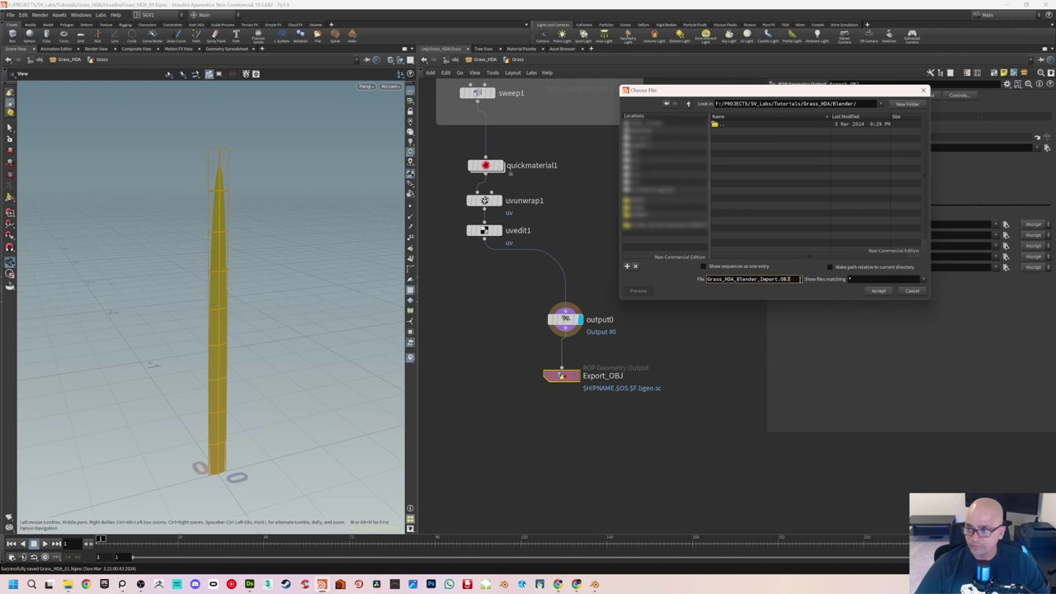
left_click(878, 291)
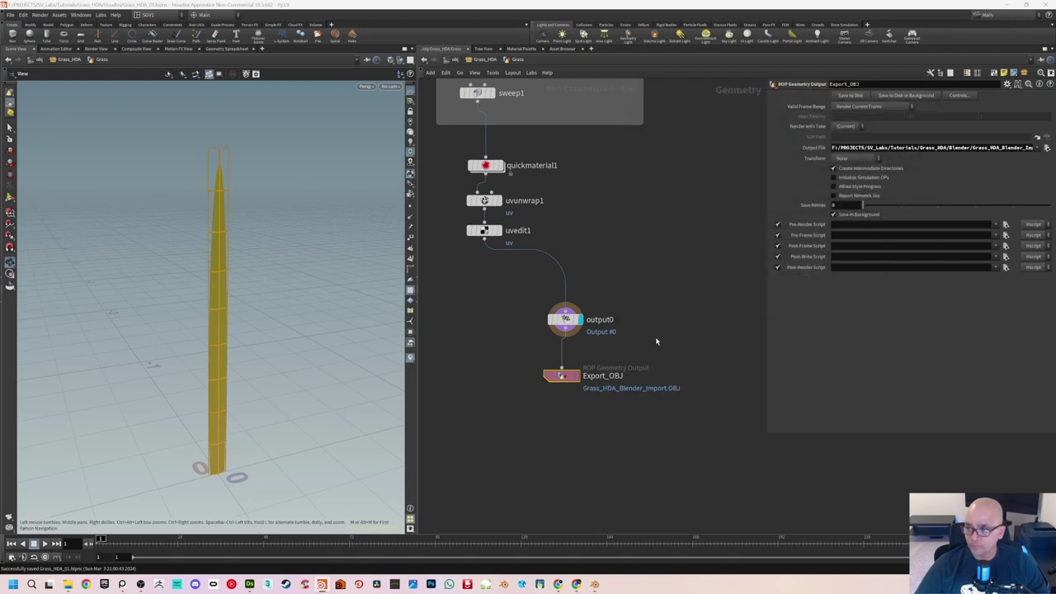
middle_click_drag(651, 297, 662, 314)
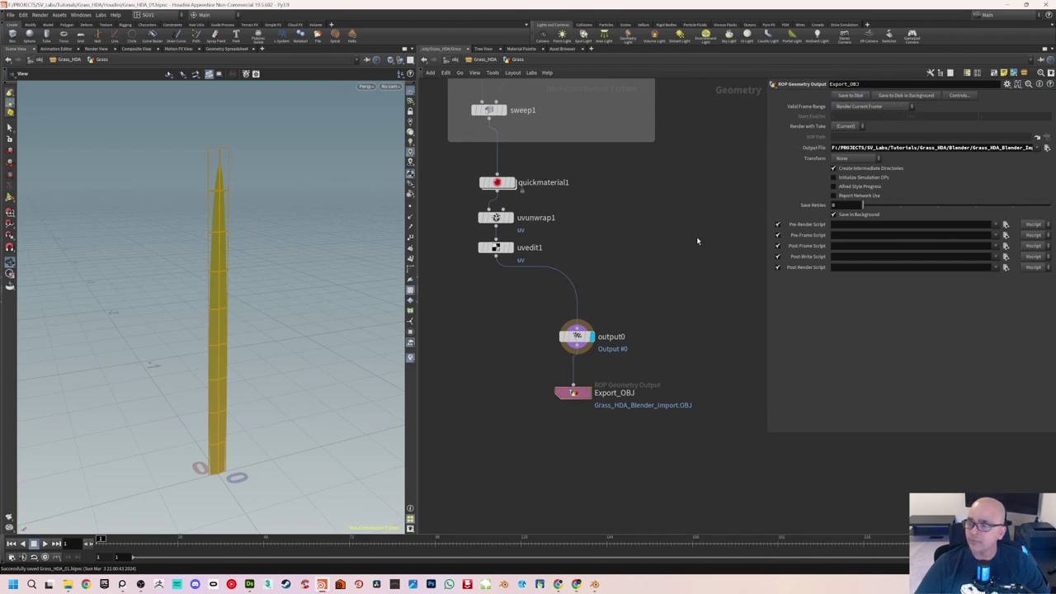
scroll(611, 266, "down", 3)
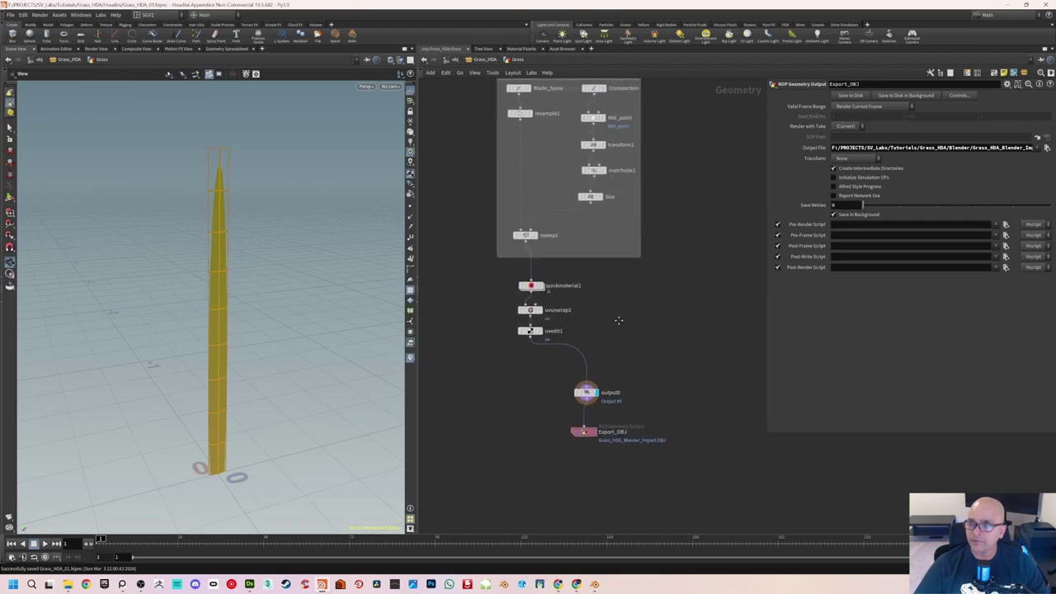
middle_click_drag(619, 320, 634, 271)
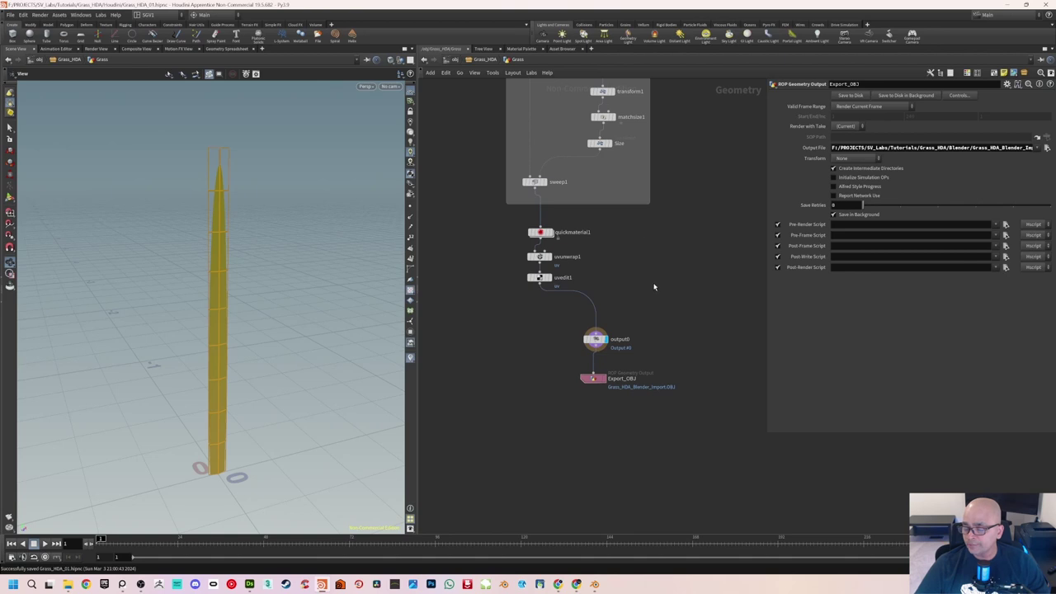
mouse_move(653, 287)
middle_mouse_down()
mouse_move(647, 301)
mouse_move(657, 276)
middle_mouse_up()
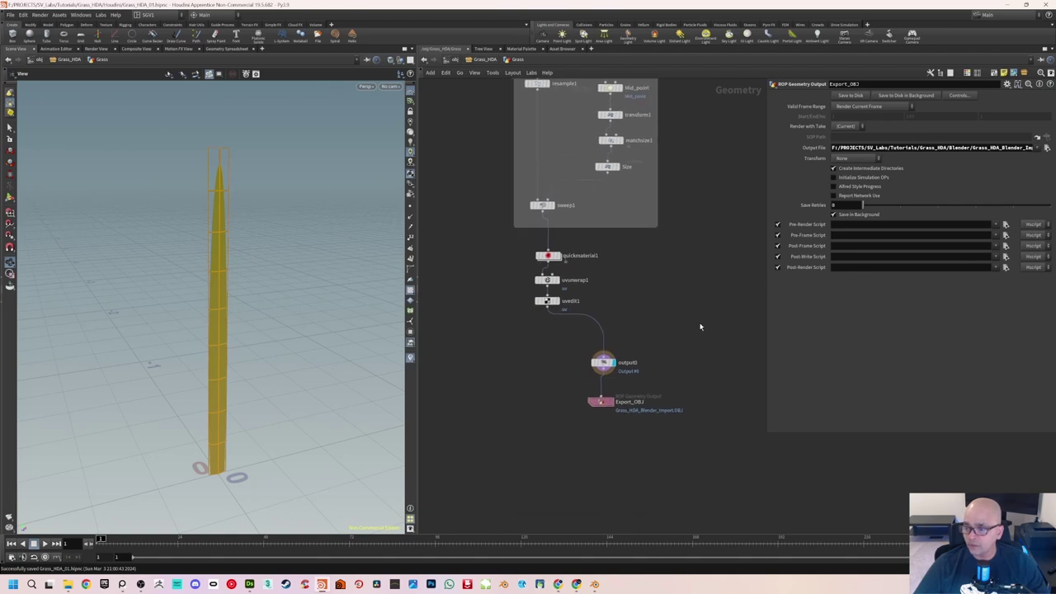
Switch to Blender and delete the default camera, cube and light from the scene
left_click(594, 583)
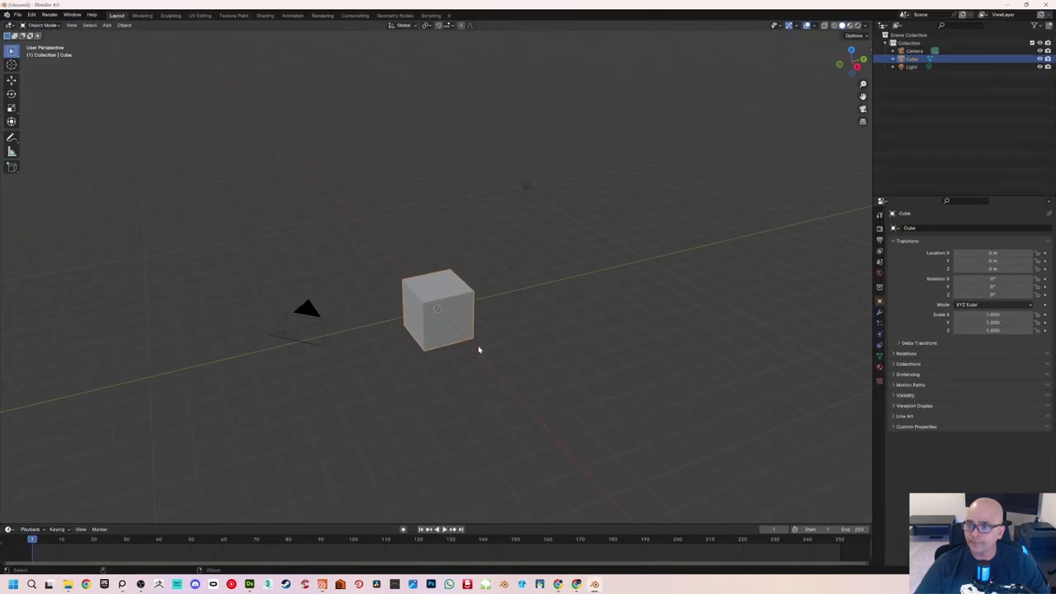
left_click(915, 51)
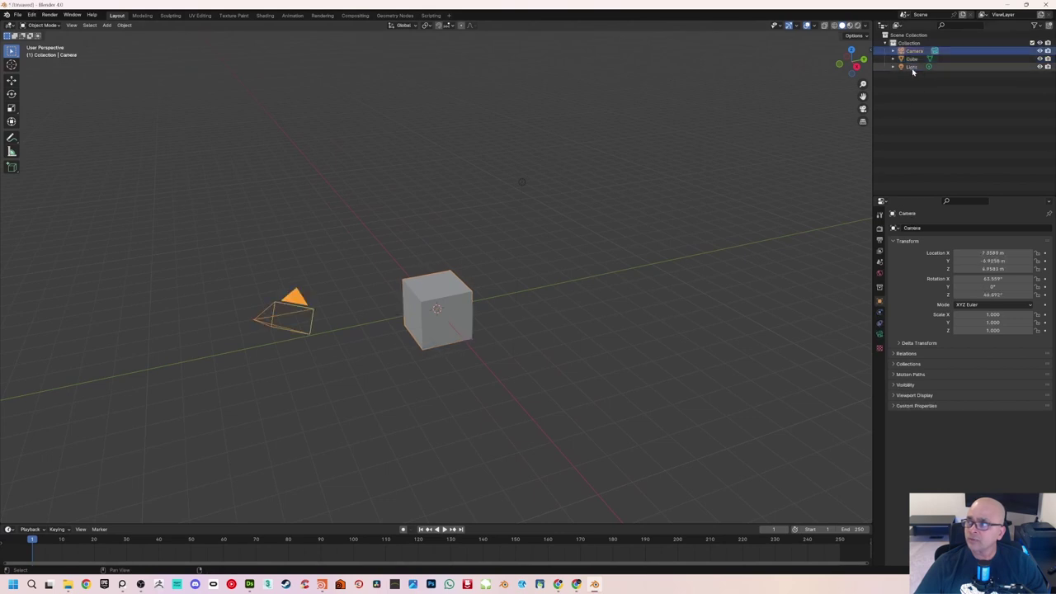
left_click(912, 67, "shift")
key("x")
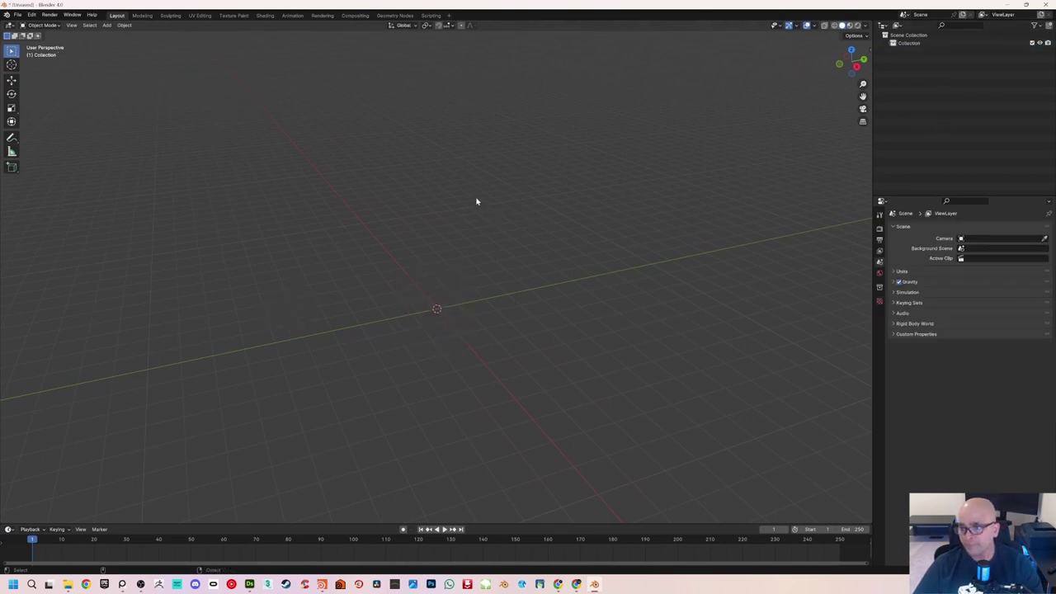
right_click(454, 244)
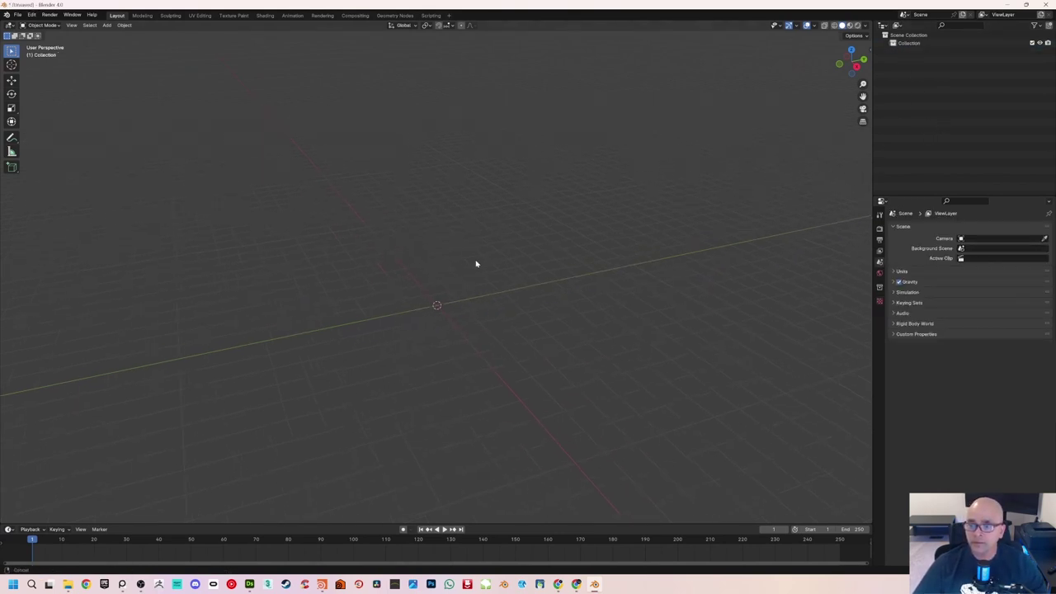
Import the Wavefront file Grass_HDA_Blender_Import.OBJ from F:\PROJECTS\SV_Labs\Tutorials\Grass_HDA\Blender with the default import options
left_click(18, 15)
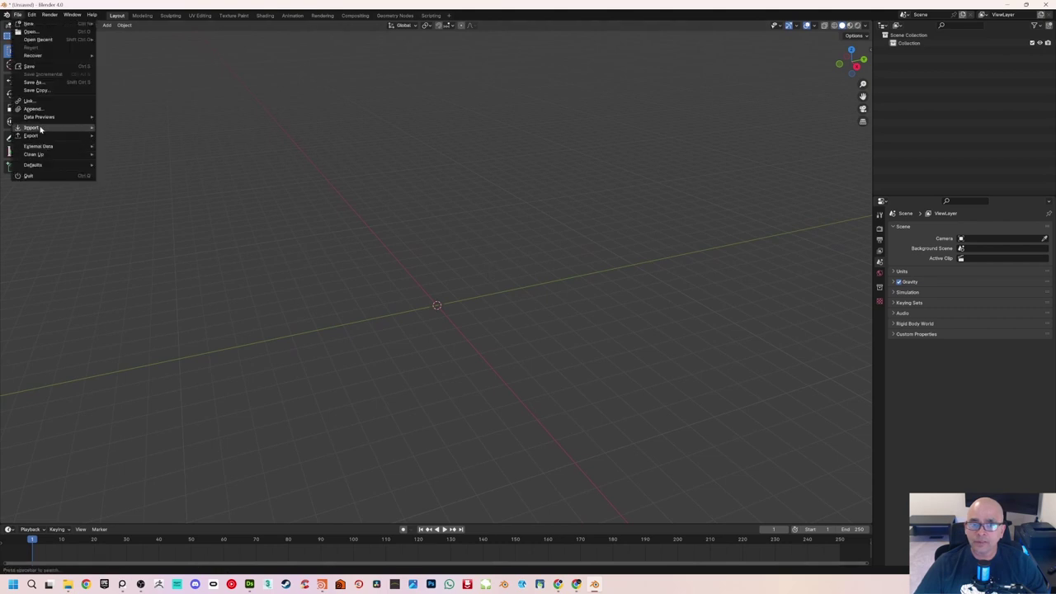
mouse_move(40, 128)
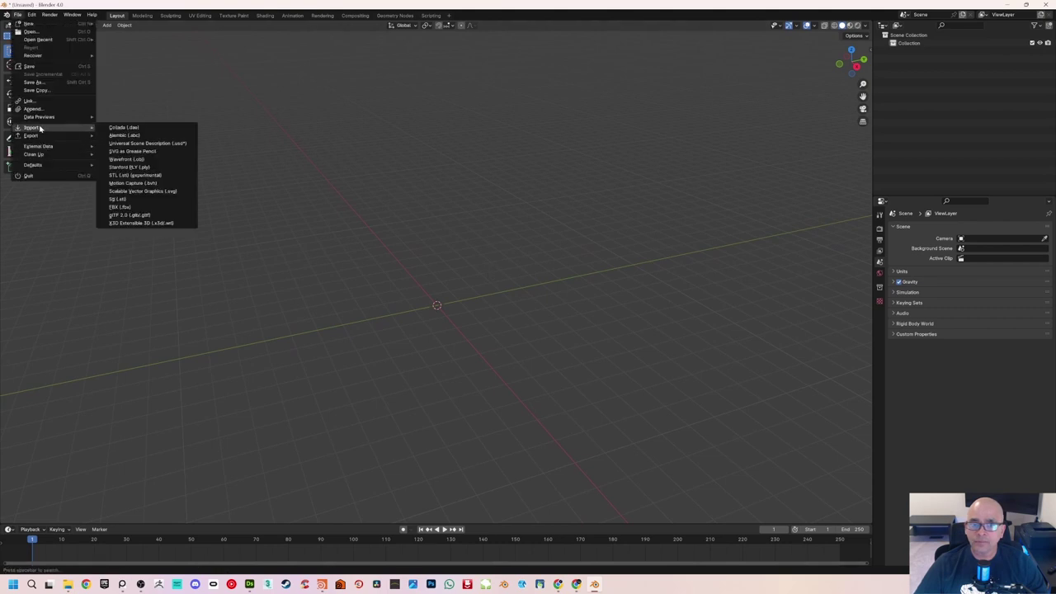
left_click(128, 160)
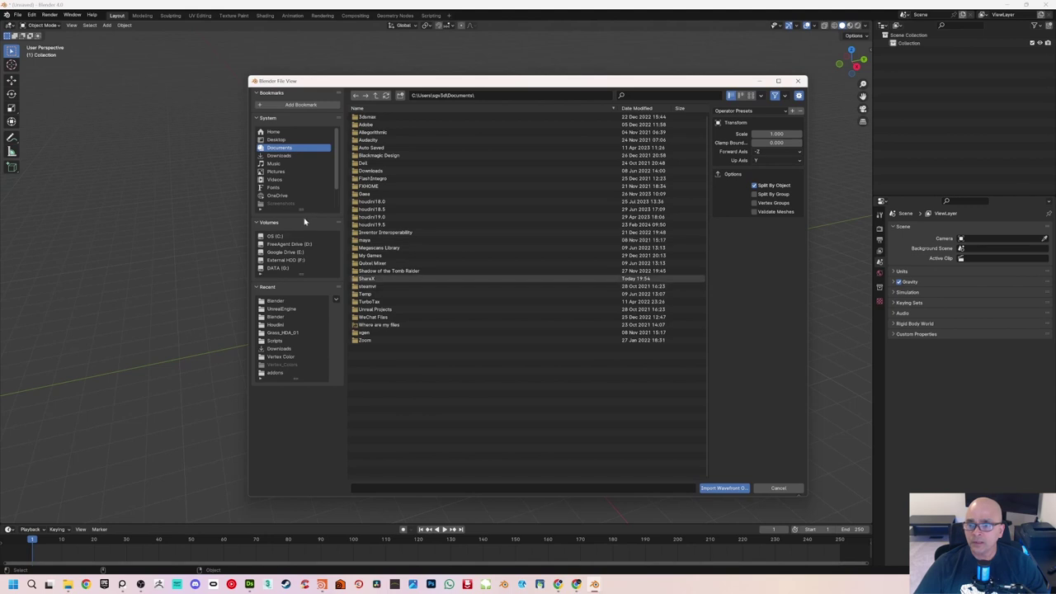
left_click(293, 261)
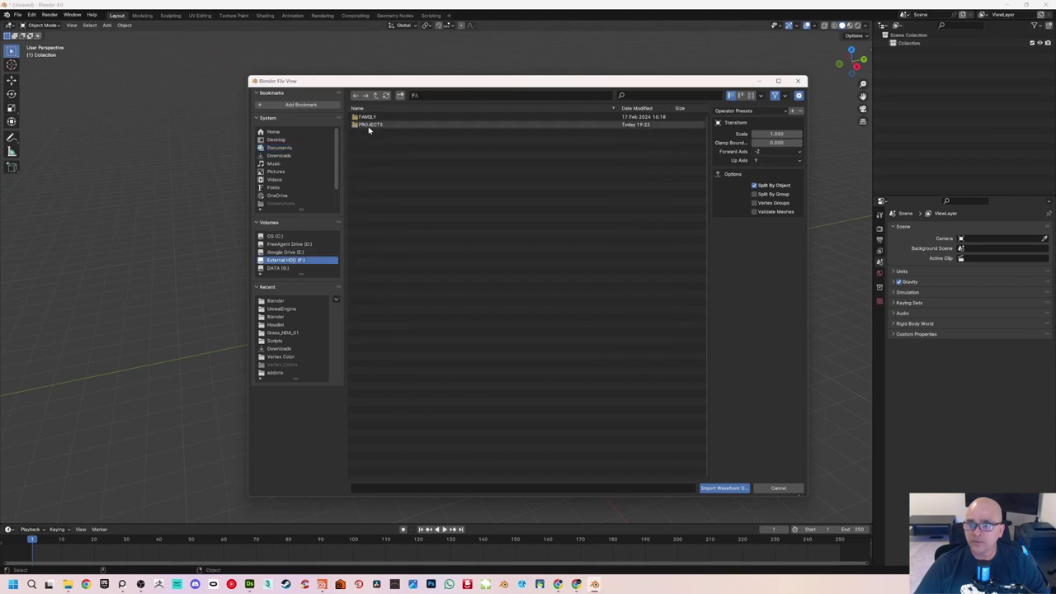
double_click(368, 127)
double_click(369, 140)
double_click(384, 132)
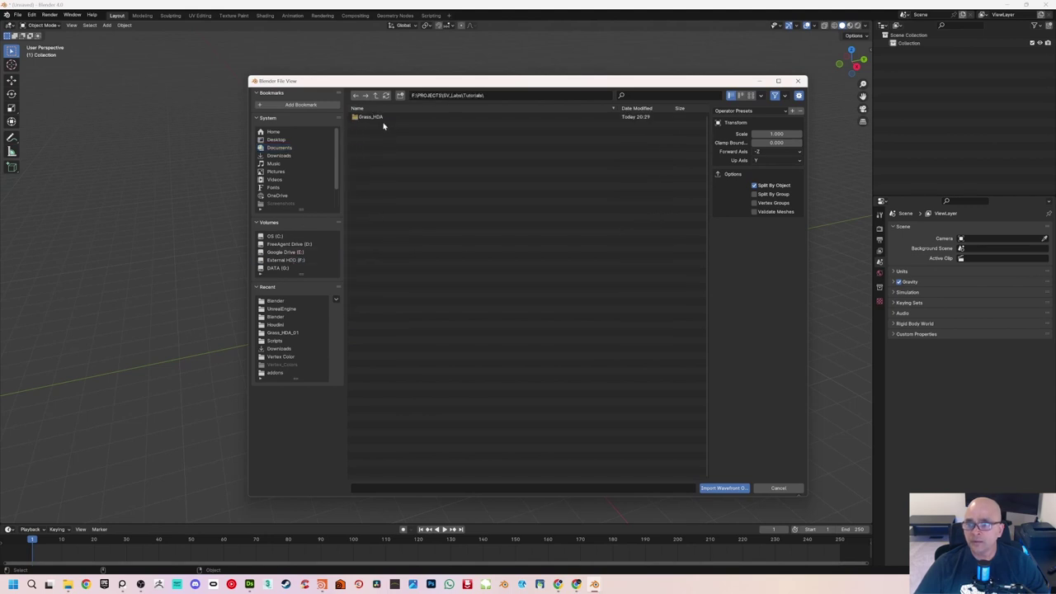
double_click(385, 120)
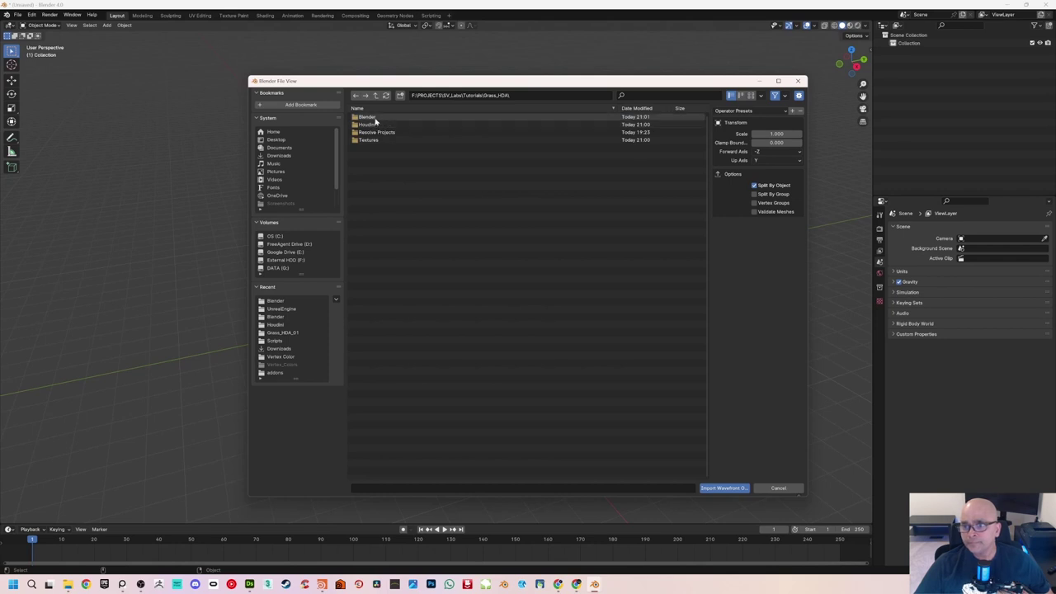
double_click(386, 118)
left_click(392, 117)
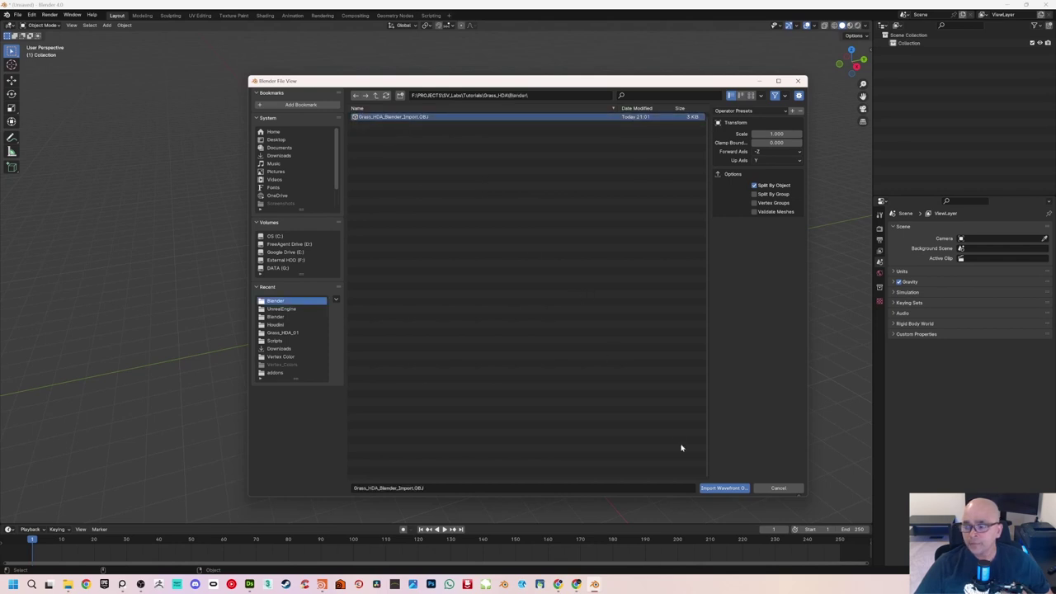
left_click(719, 487)
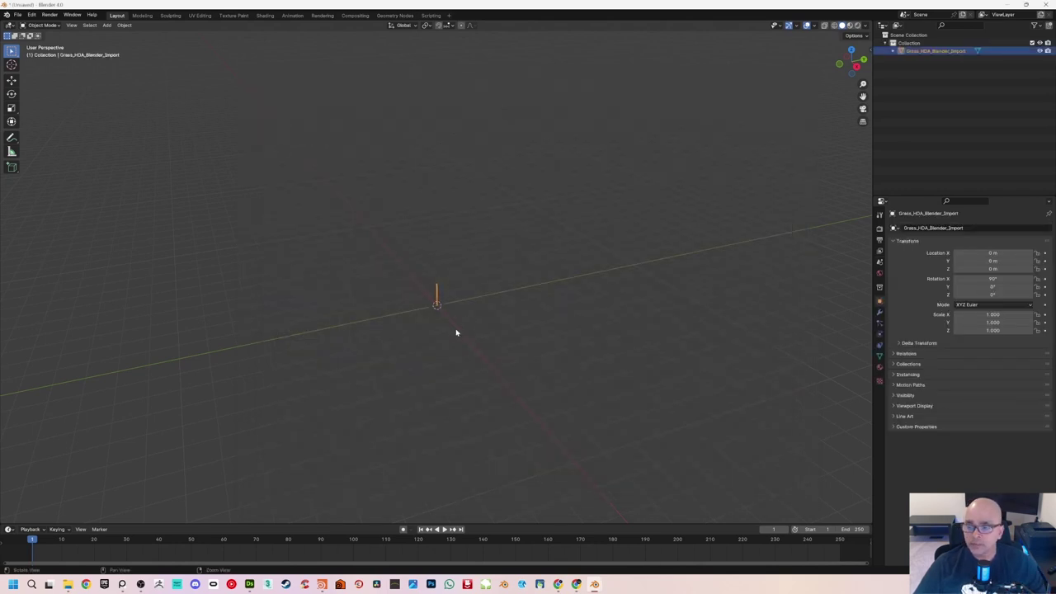
Examine the imported grass blade's shape and orientation up close from several angles
scroll(443, 272, "up", 8)
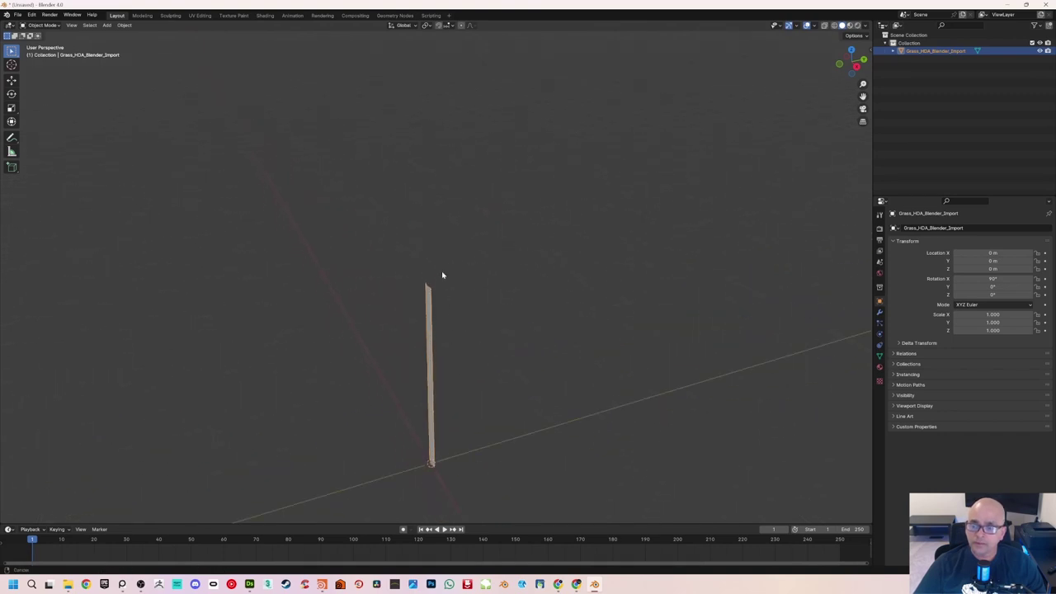
middle_click_drag(441, 275, 452, 305)
middle_click_drag(519, 403, 517, 407)
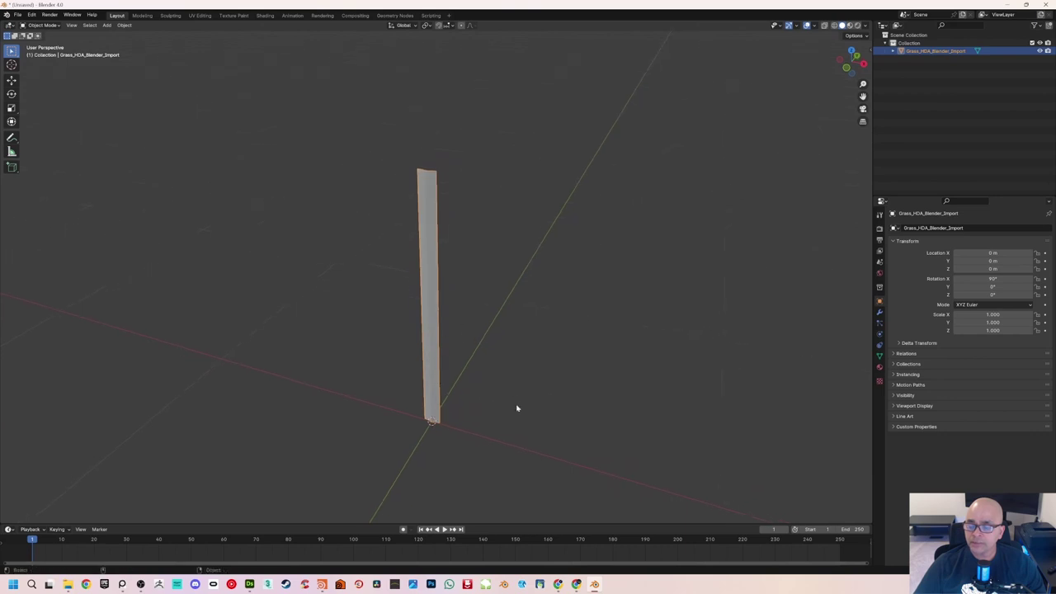
middle_click_drag(451, 390, 442, 376)
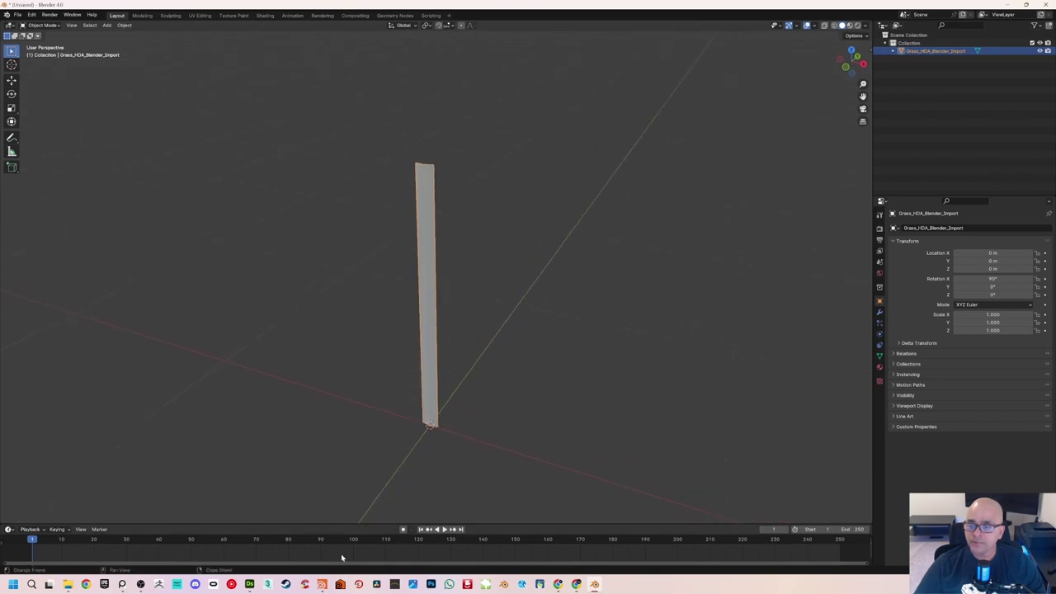
Switch to Houdini and review the grass blade's node network, checking the settings of output0 and Export_OBJ
left_click(321, 584)
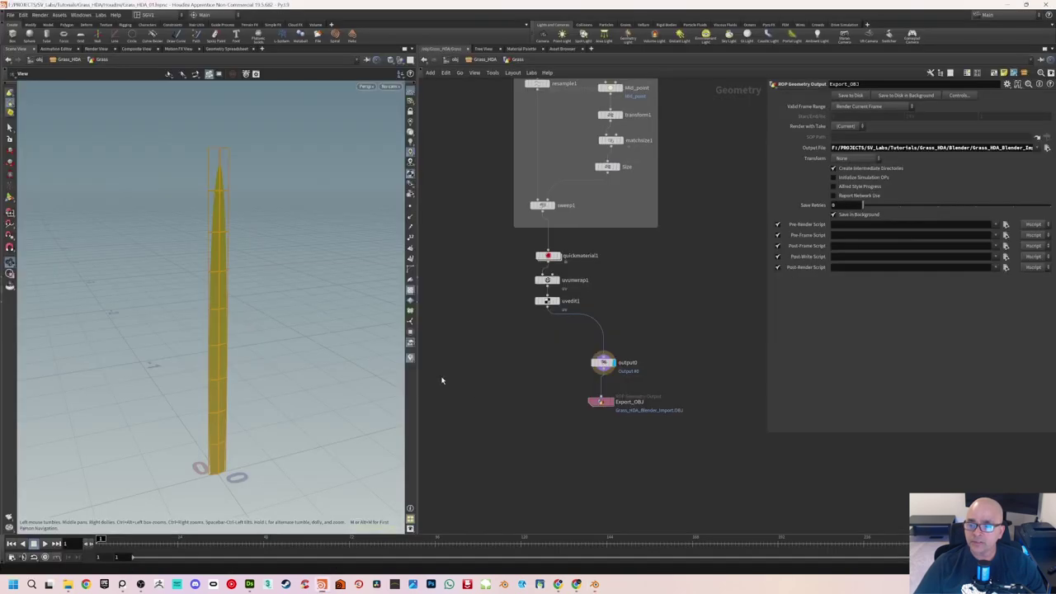
middle_click_drag(518, 265, 526, 320)
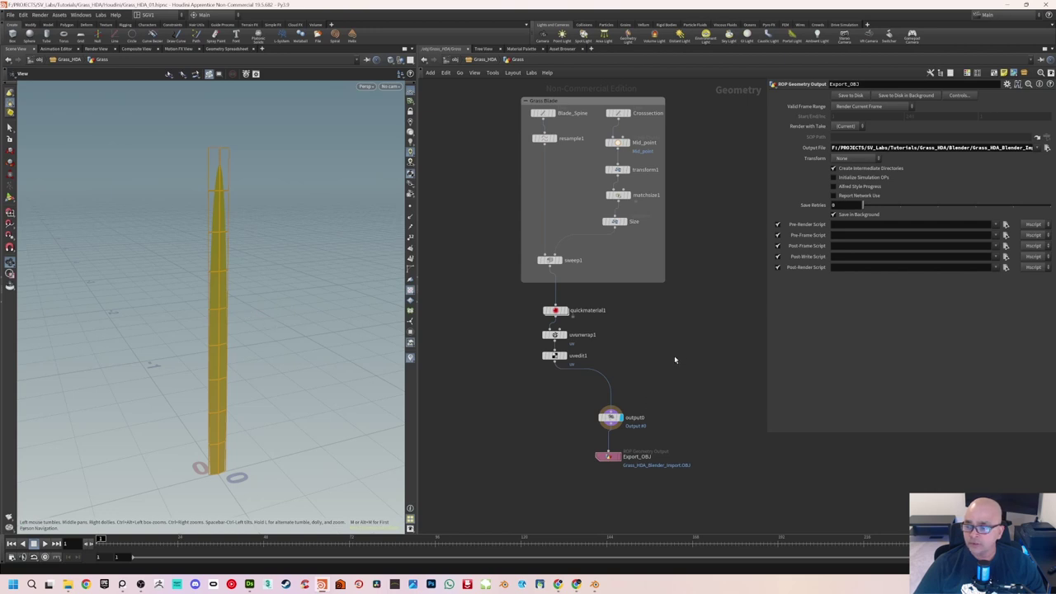
scroll(675, 359, "up", 2)
left_click(592, 387)
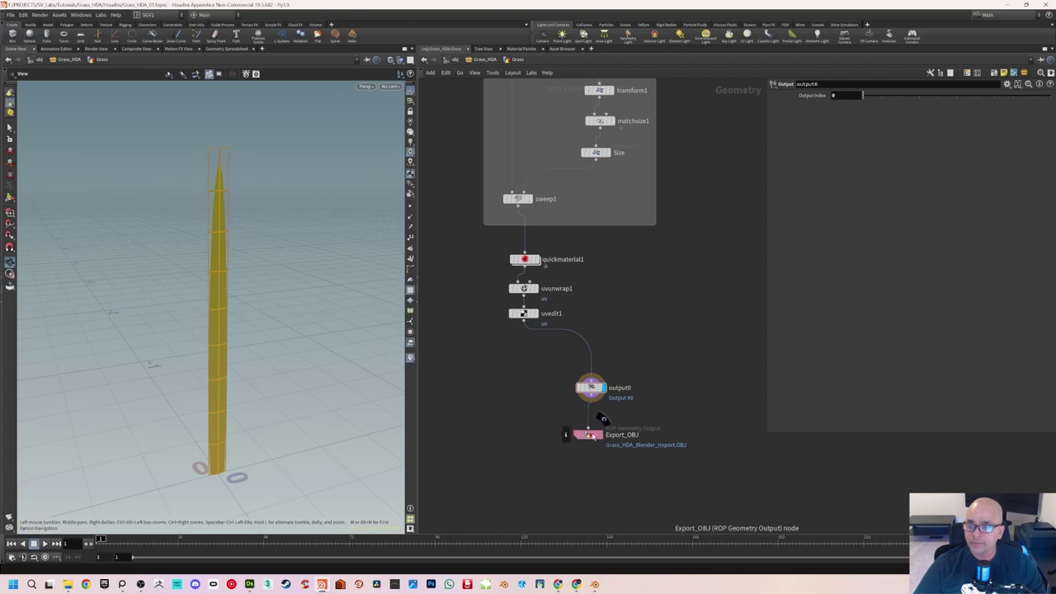
left_click(591, 435)
scroll(660, 363, "down", 3)
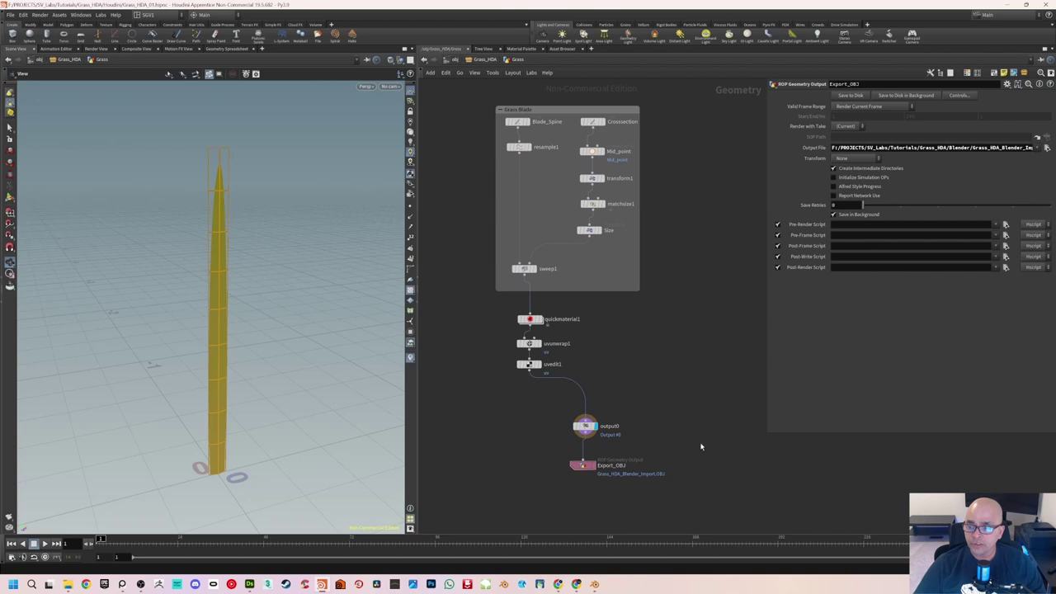
Compare the imported blade in Blender with the original blade in Houdini, viewing both models, and finish in Houdini
left_click(594, 584)
middle_click_drag(459, 370, 468, 347)
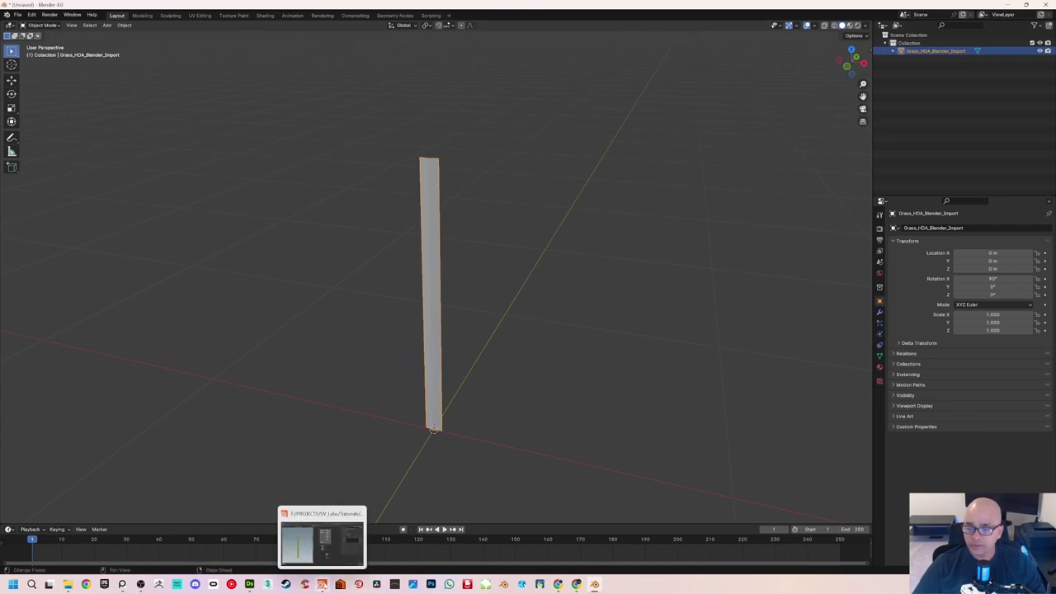
left_click(324, 583)
scroll(629, 340, "down", 2)
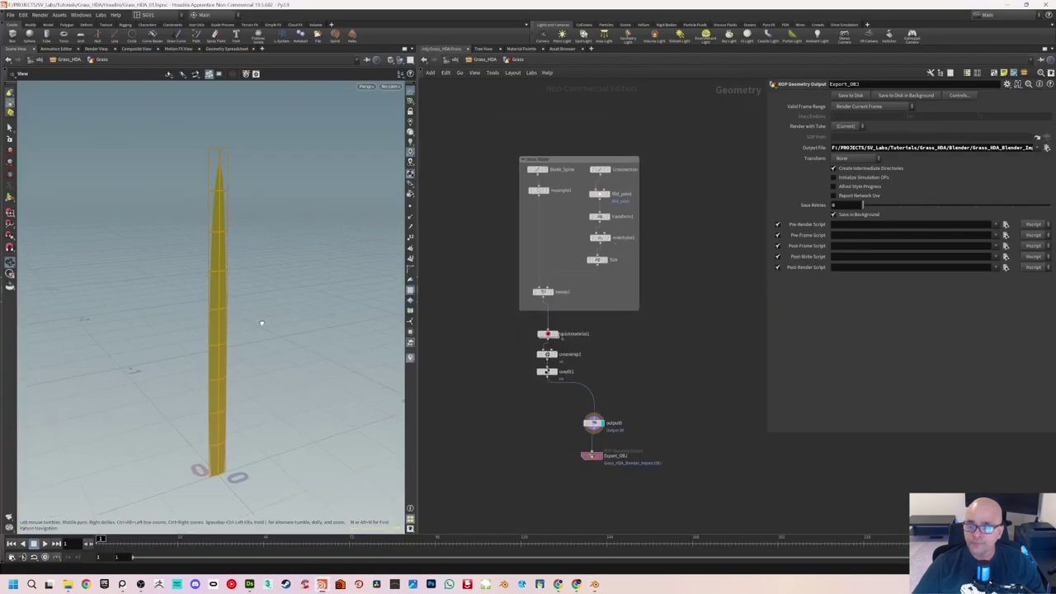
scroll(220, 363, "down", 5)
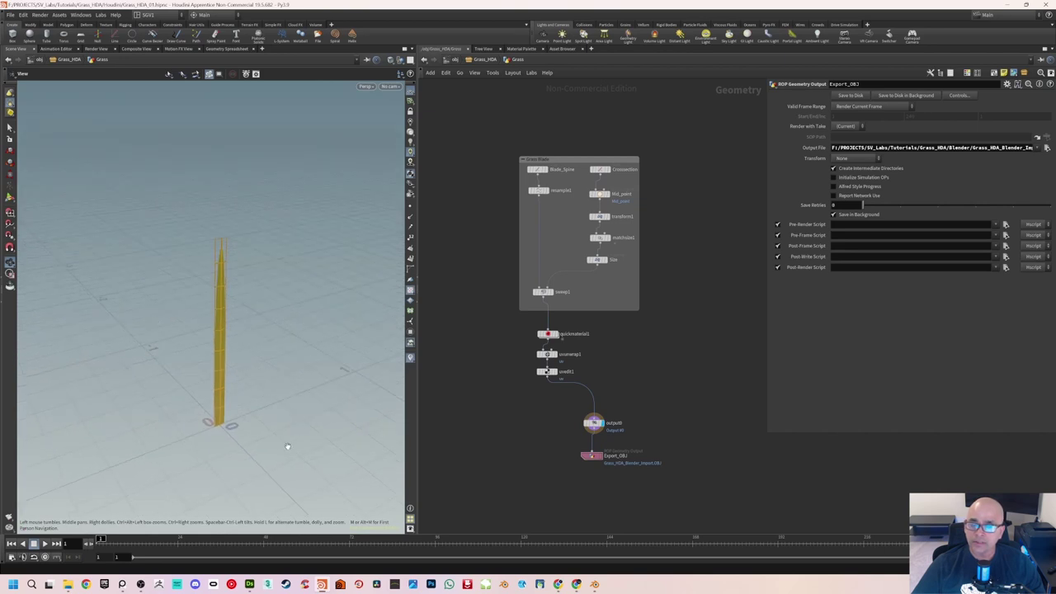
left_click_drag(267, 350, 263, 339)
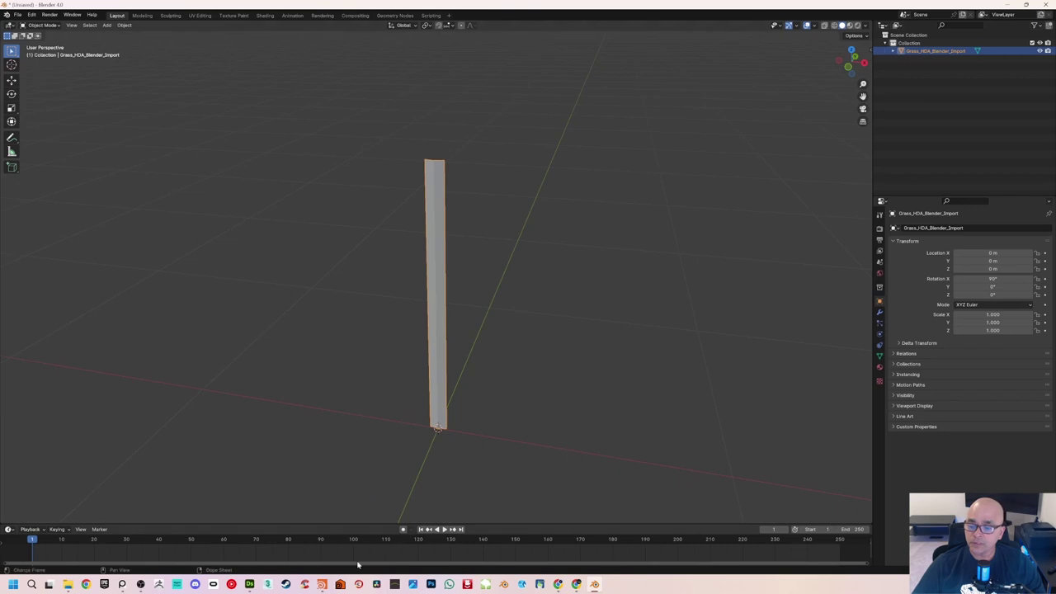
left_click(322, 584)
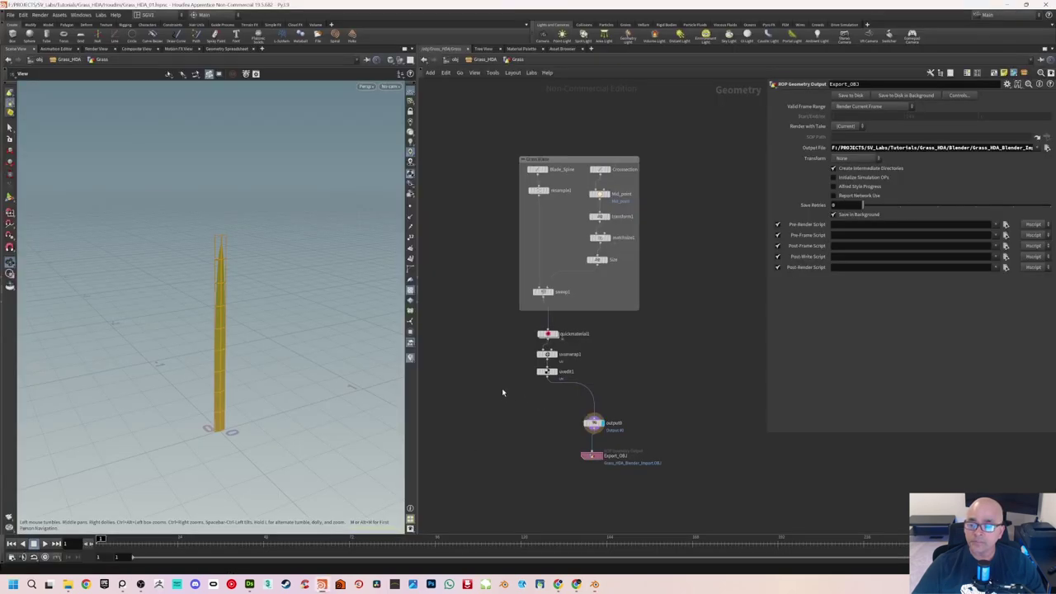